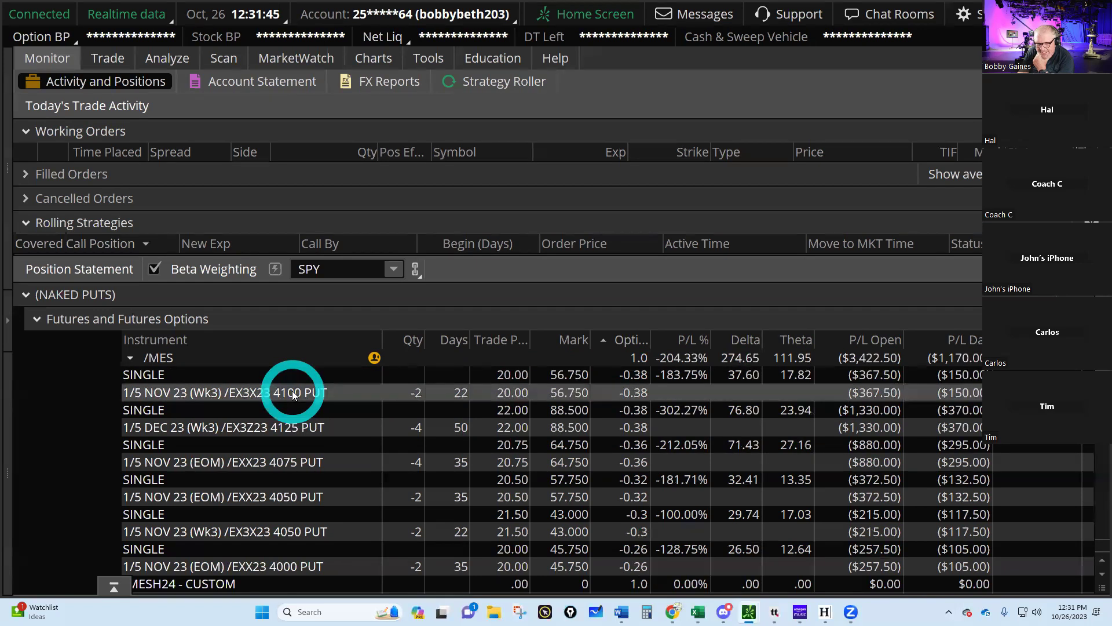
# Create and send a limit order at 56.50 to buy back the two NOV 23 (Wk3) /EX3X23 4100 puts.
pyautogui.rightClick(293, 394)
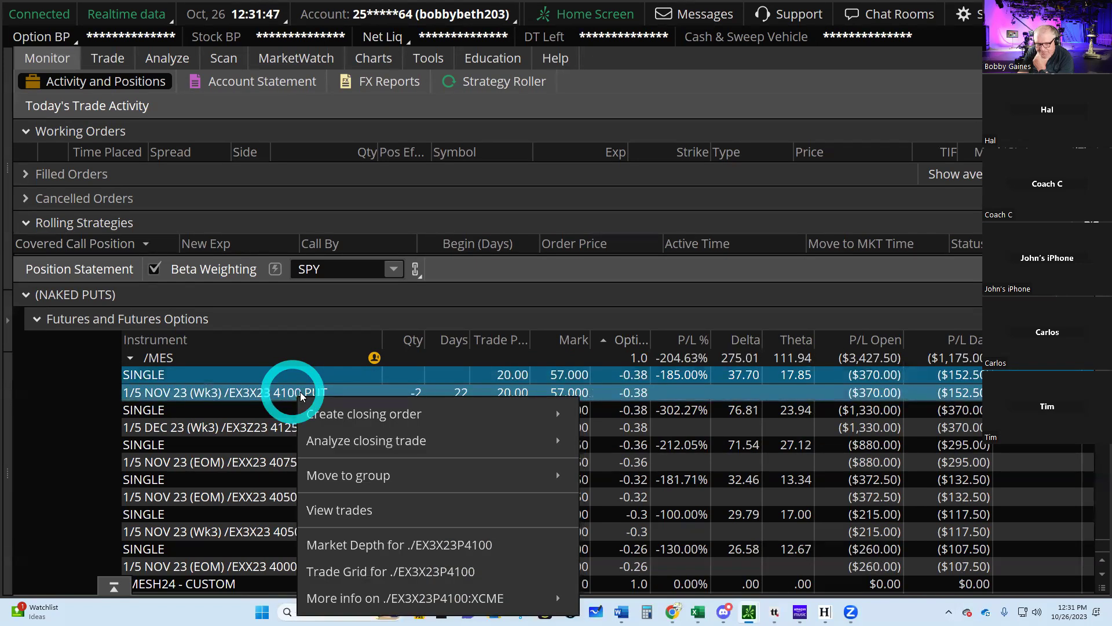
pyautogui.moveTo(325, 413)
pyautogui.click(639, 413)
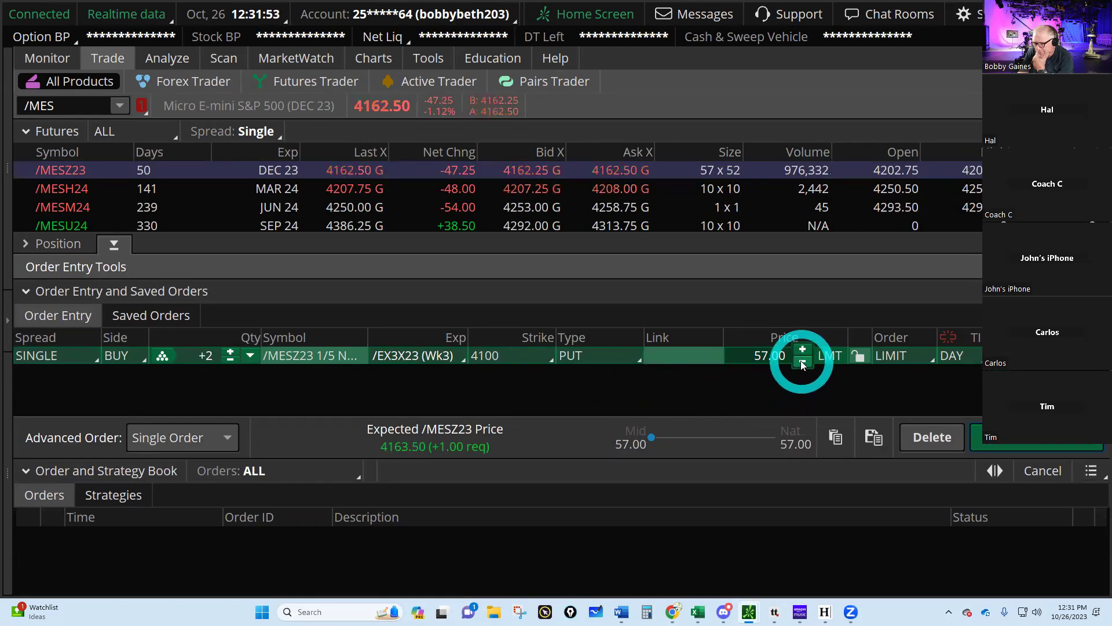
pyautogui.click(802, 364)
pyautogui.click(802, 364)
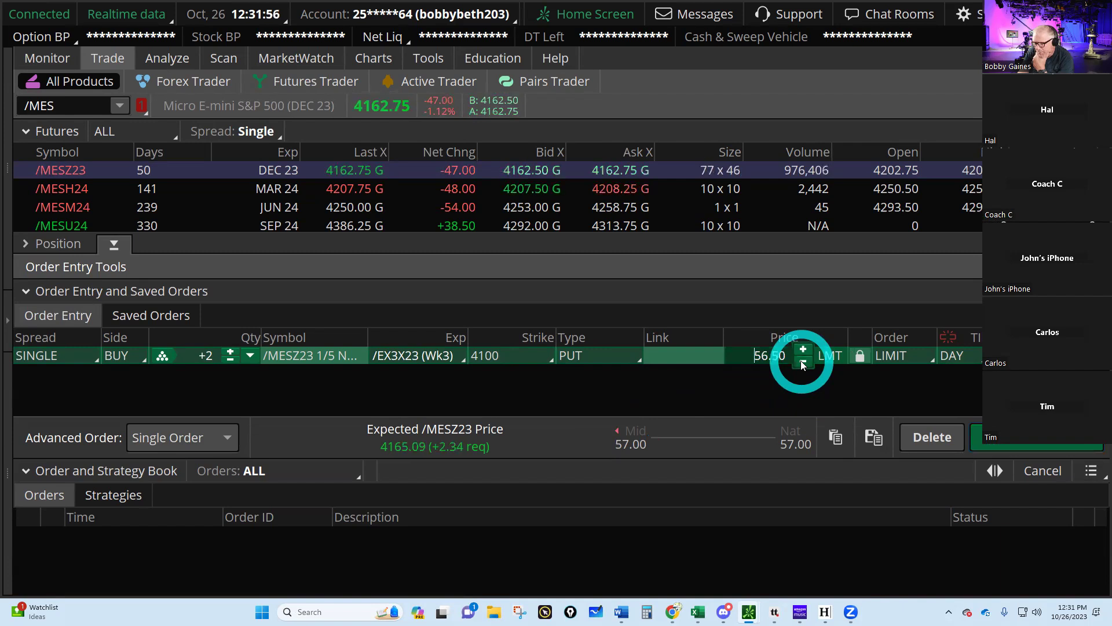
pyautogui.click(1026, 443)
pyautogui.click(1027, 432)
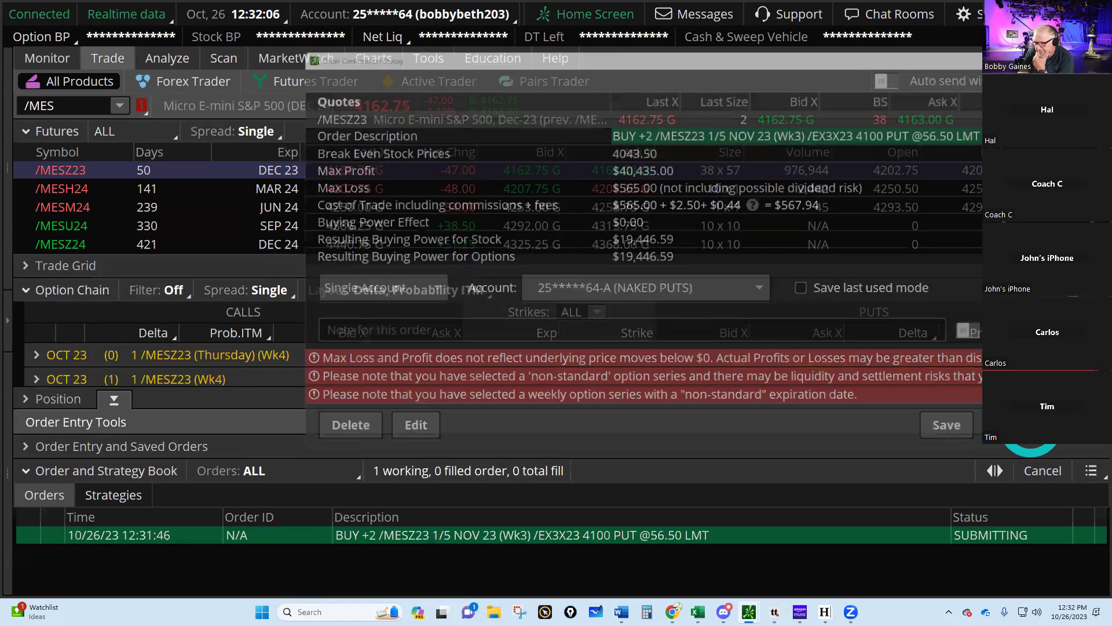
# Replace the working 4100 put closing order with a limit price of 56.75 and send it.
pyautogui.click(46, 58)
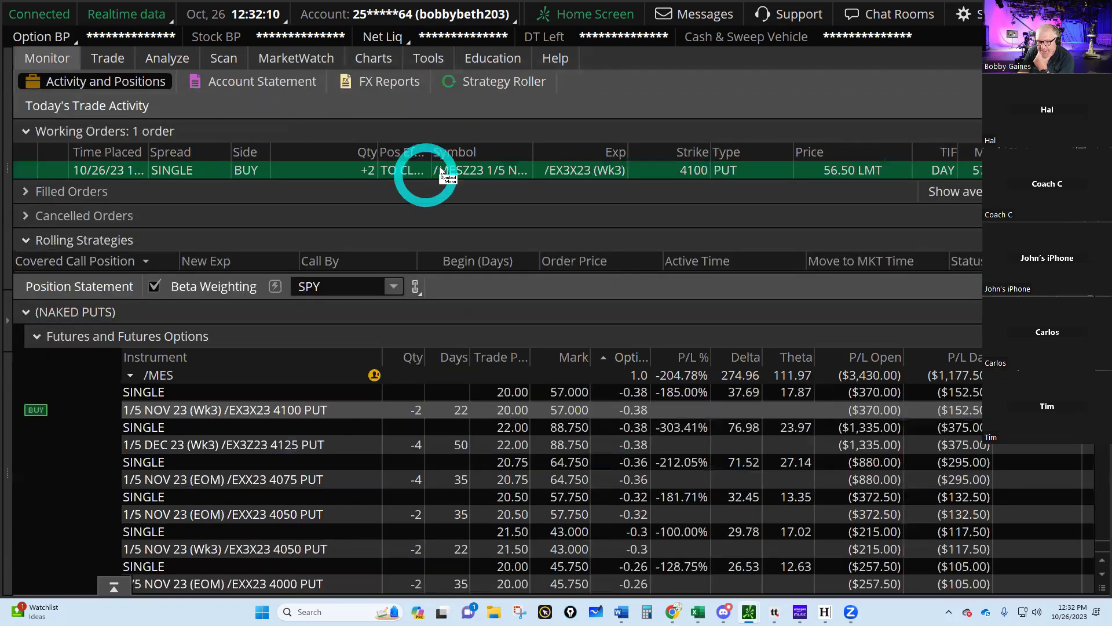
pyautogui.rightClick(505, 171)
pyautogui.click(578, 214)
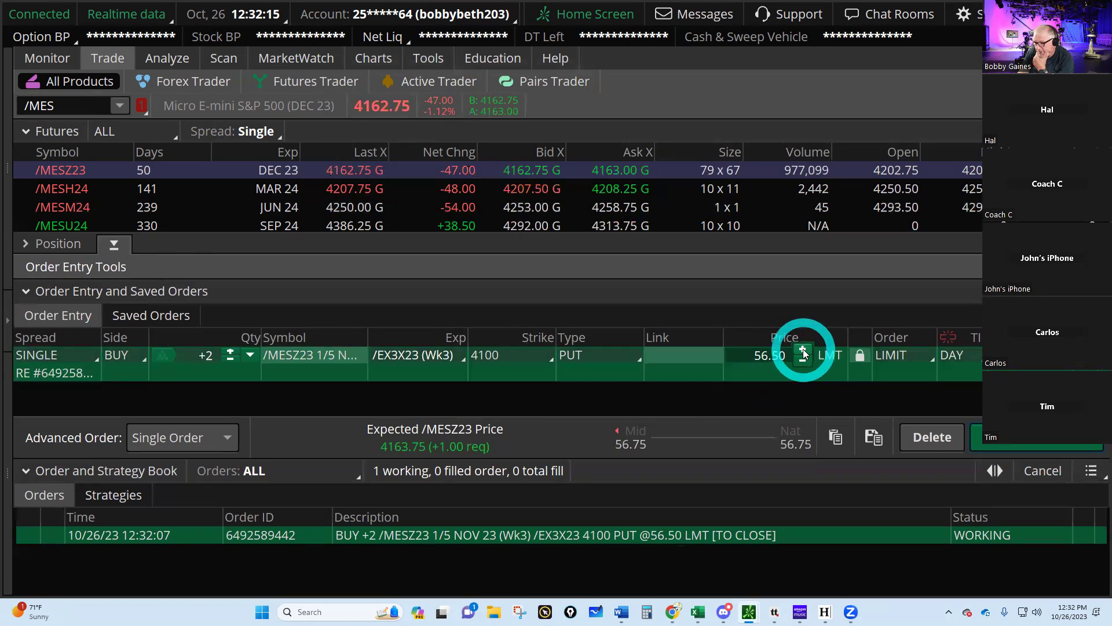
pyautogui.click(802, 352)
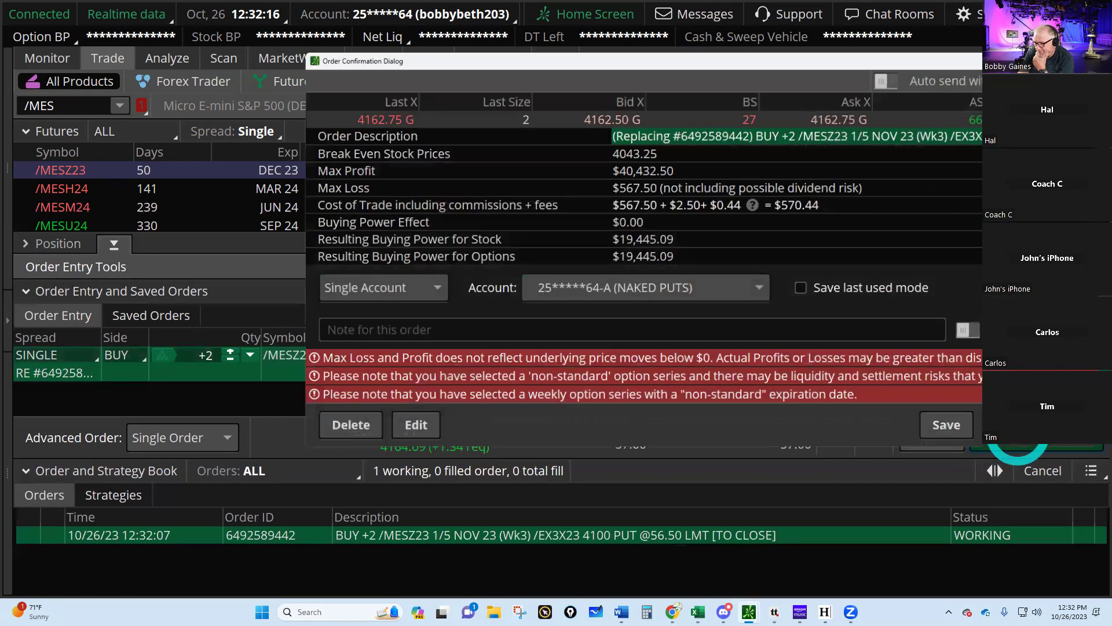
pyautogui.click(997, 433)
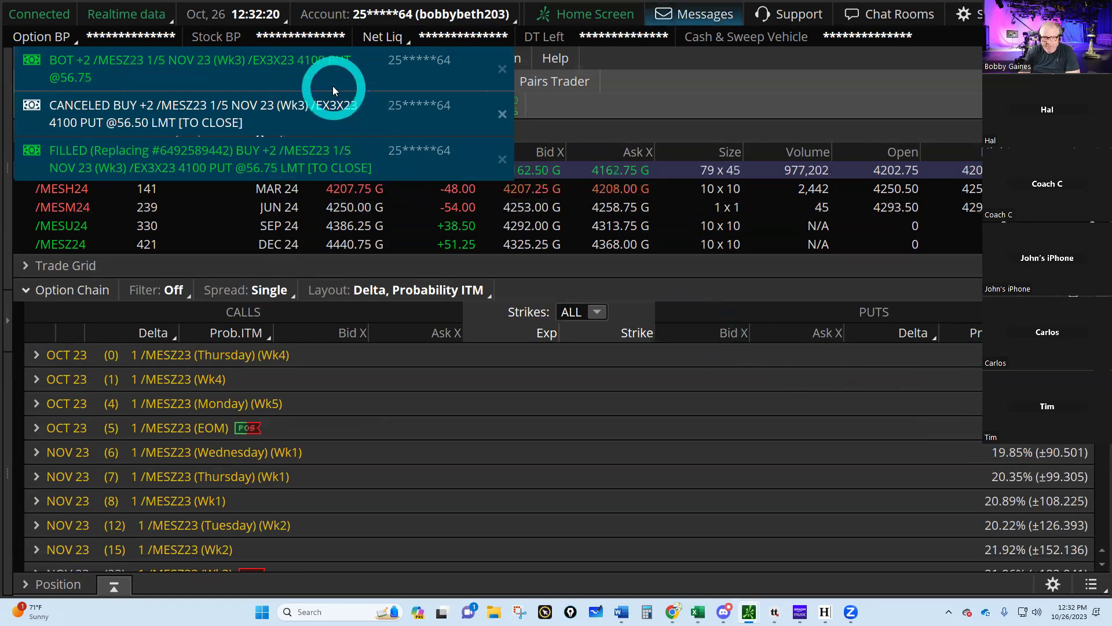
# Switch to the IRA spreadsheet in Excel and enter 56.75 as NP 87's closing price on the Trades sheet.
pyautogui.click(849, 612)
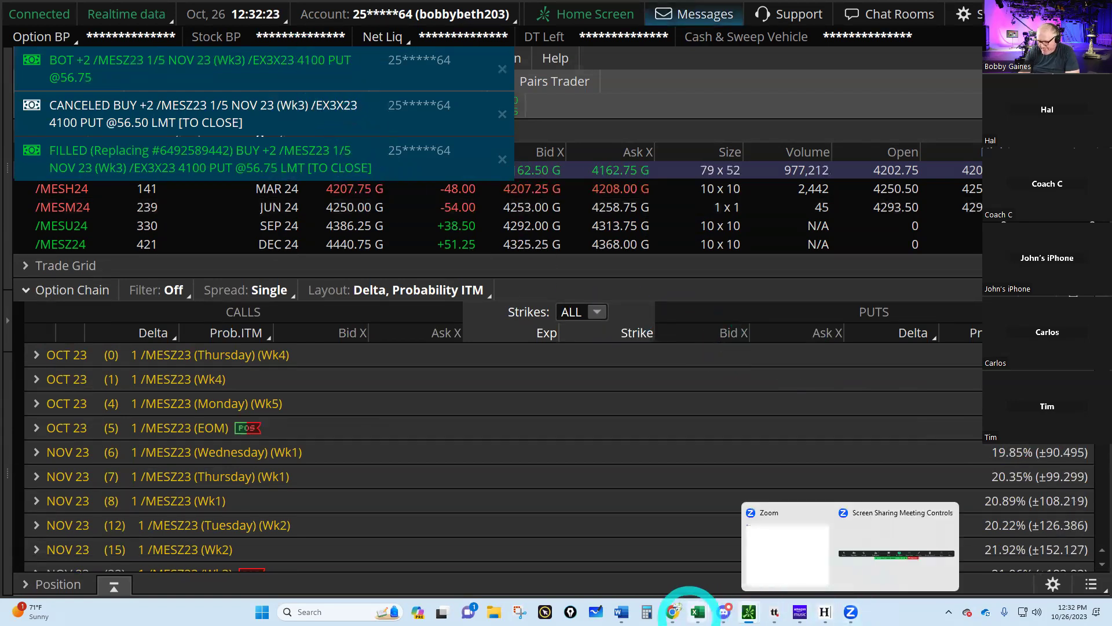
pyautogui.moveTo(697, 612)
pyautogui.click(651, 576)
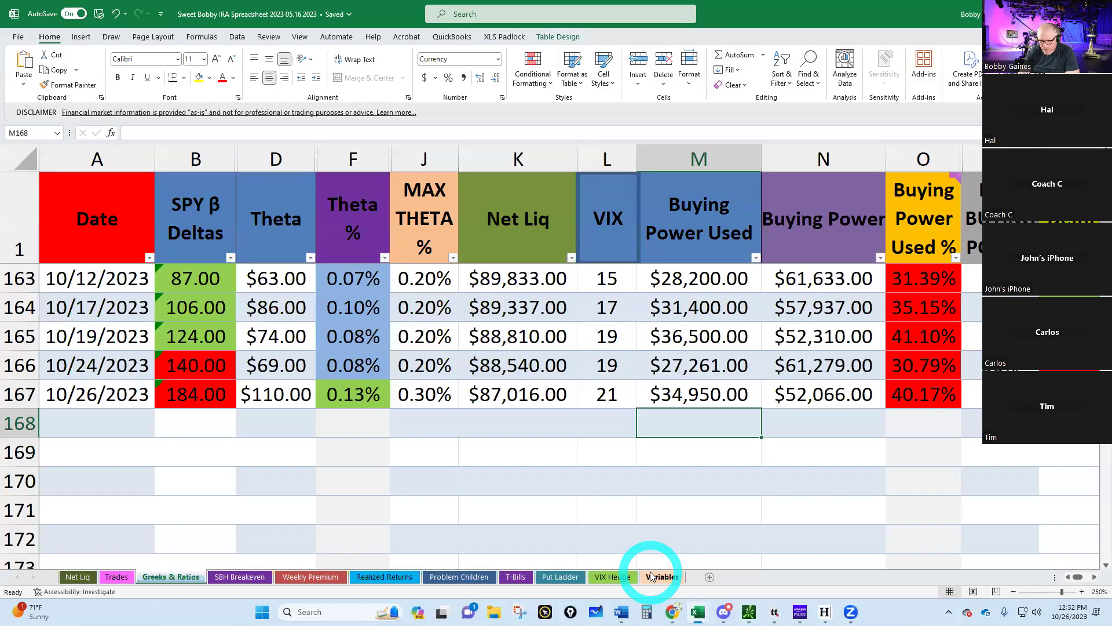
pyautogui.click(117, 576)
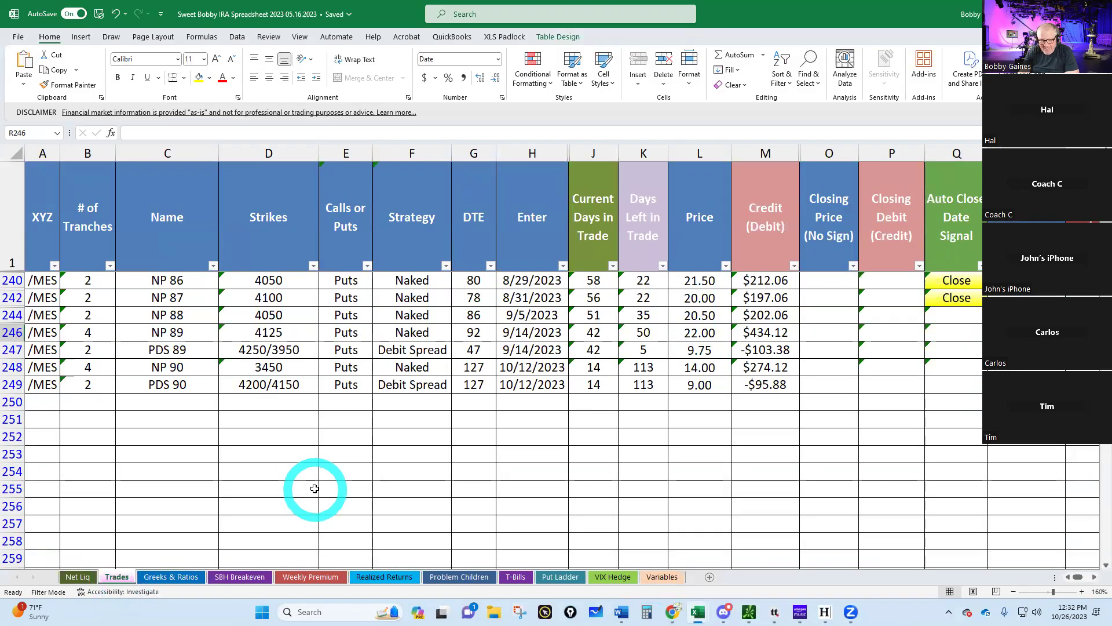
pyautogui.click(279, 298)
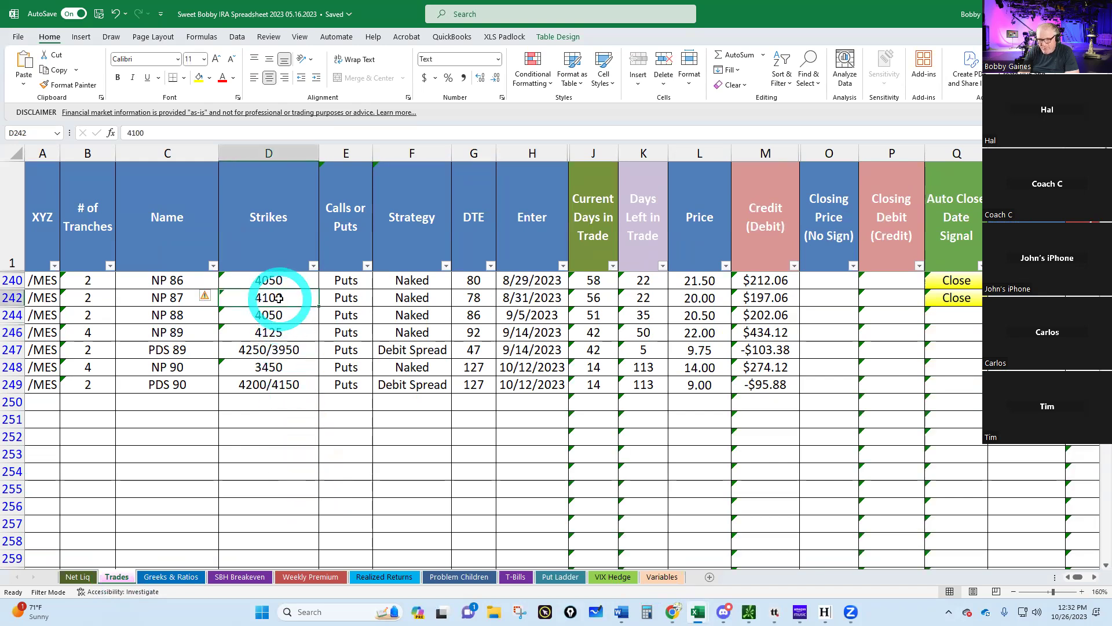
pyautogui.click(821, 297)
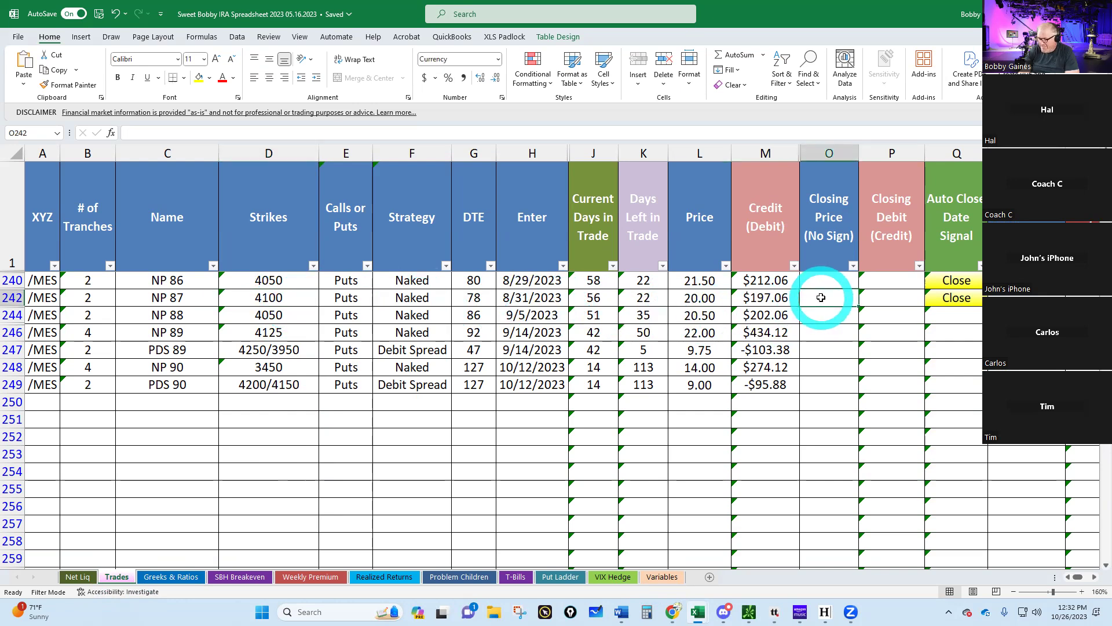
pyautogui.write('56')
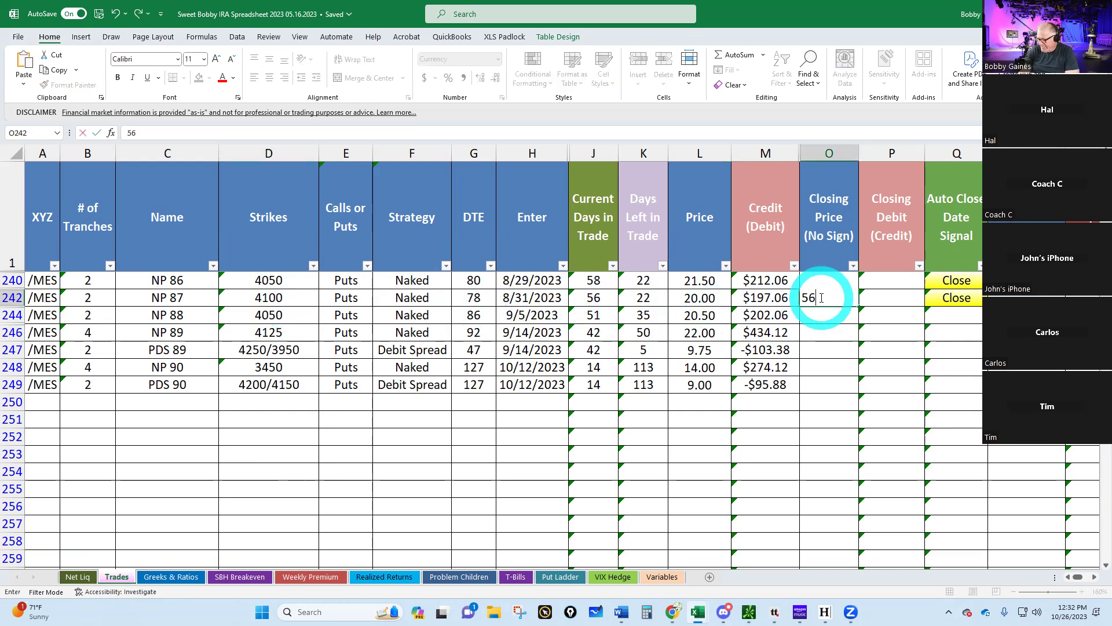
pyautogui.write('.75')
pyautogui.press('Return')
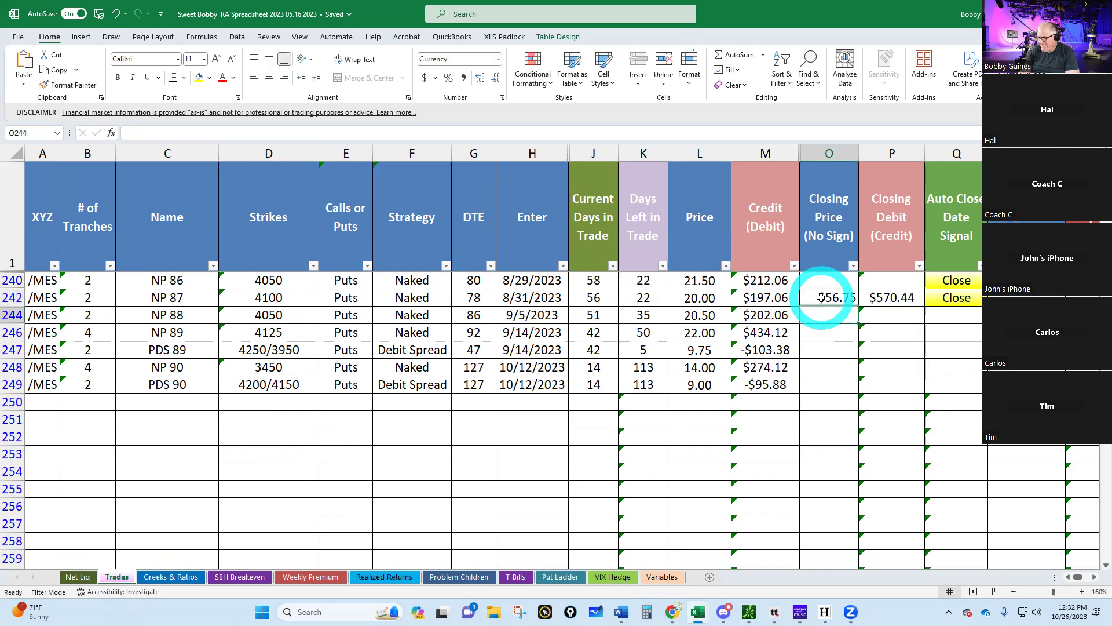
# Enter 10/26/23 as the closing date in cell R242 of the NP 87 row.
pyautogui.click(821, 297)
pyautogui.press('Right')
pyautogui.press('Right')
pyautogui.press('Right')
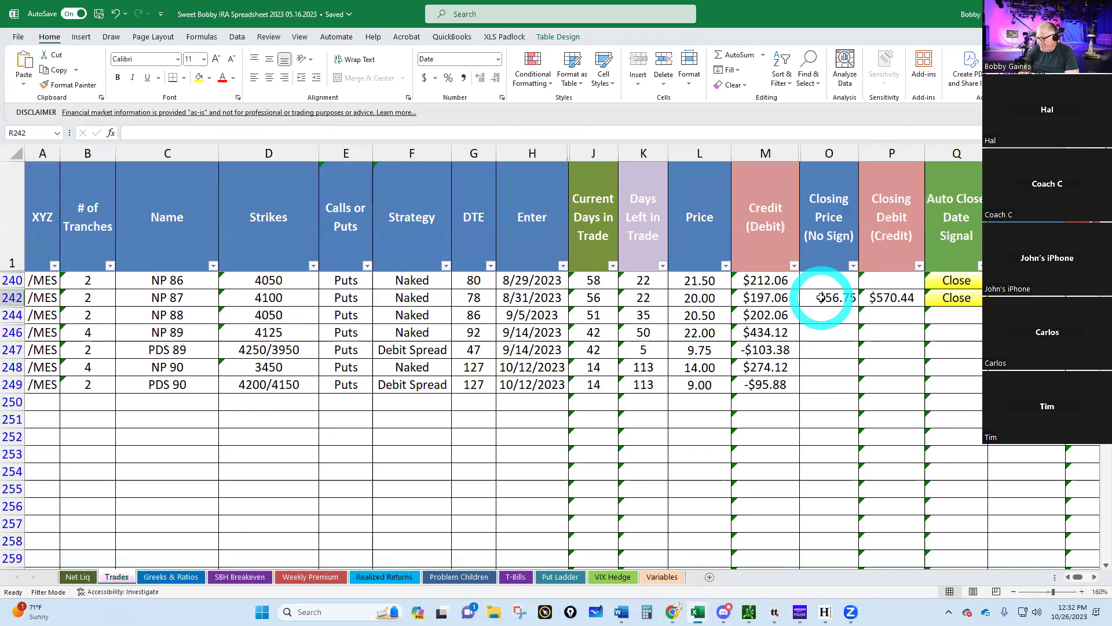
pyautogui.write('10/26/2')
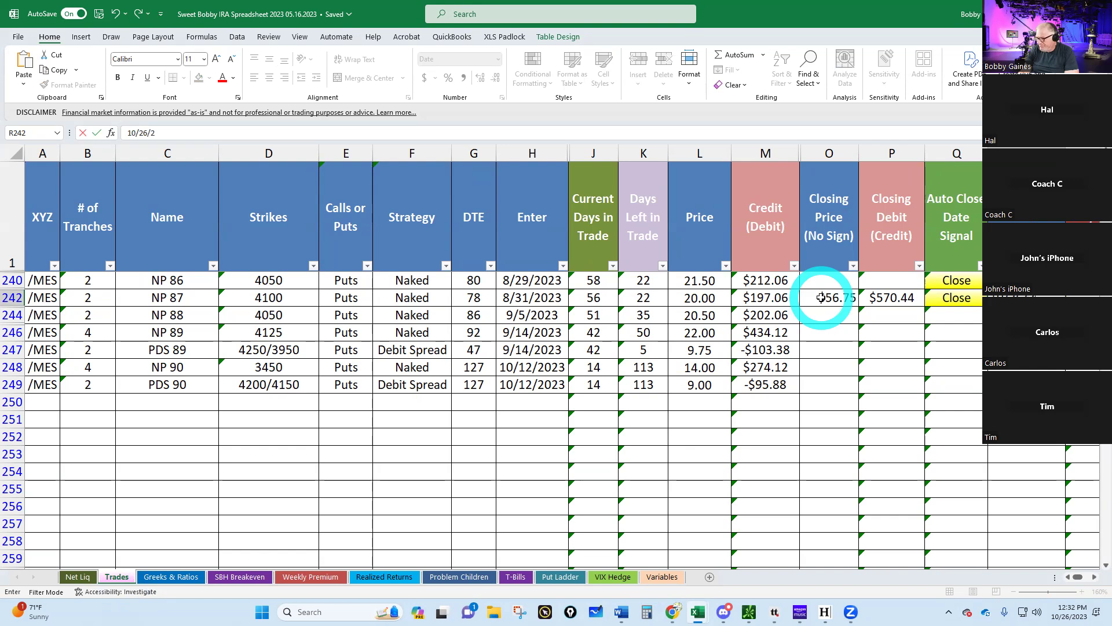
pyautogui.write('3')
pyautogui.press('Return')
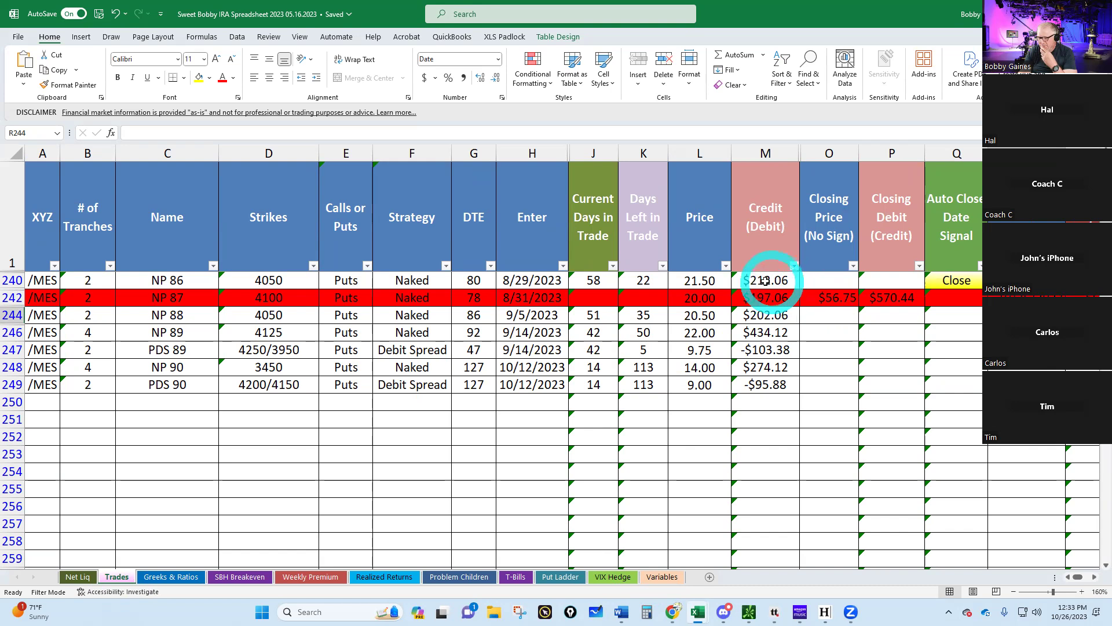
# Switch to thinkorswim and send a 44.00 limit order to buy back the two NOV 23 (Wk3) /EX3X23 4050 puts.
pyautogui.click(652, 282)
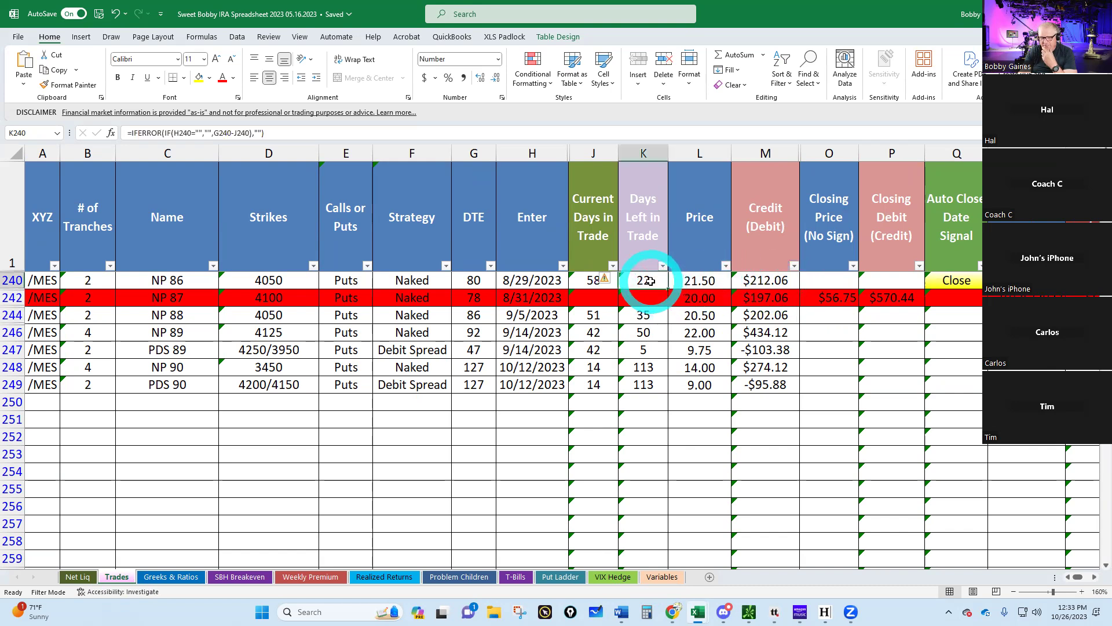
pyautogui.moveTo(747, 612)
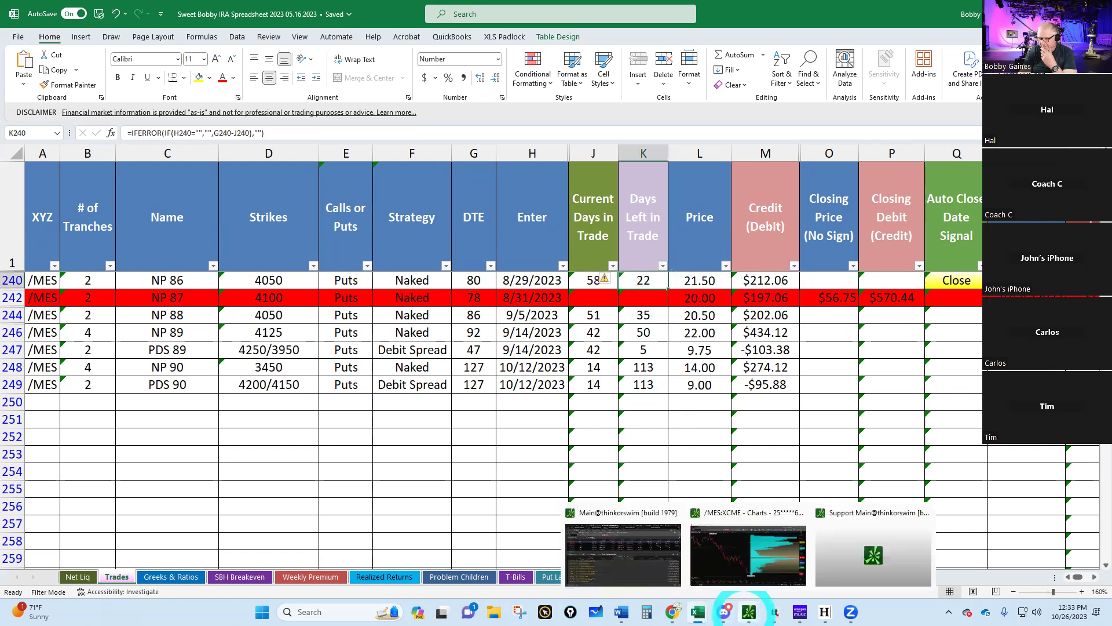
pyautogui.click(644, 562)
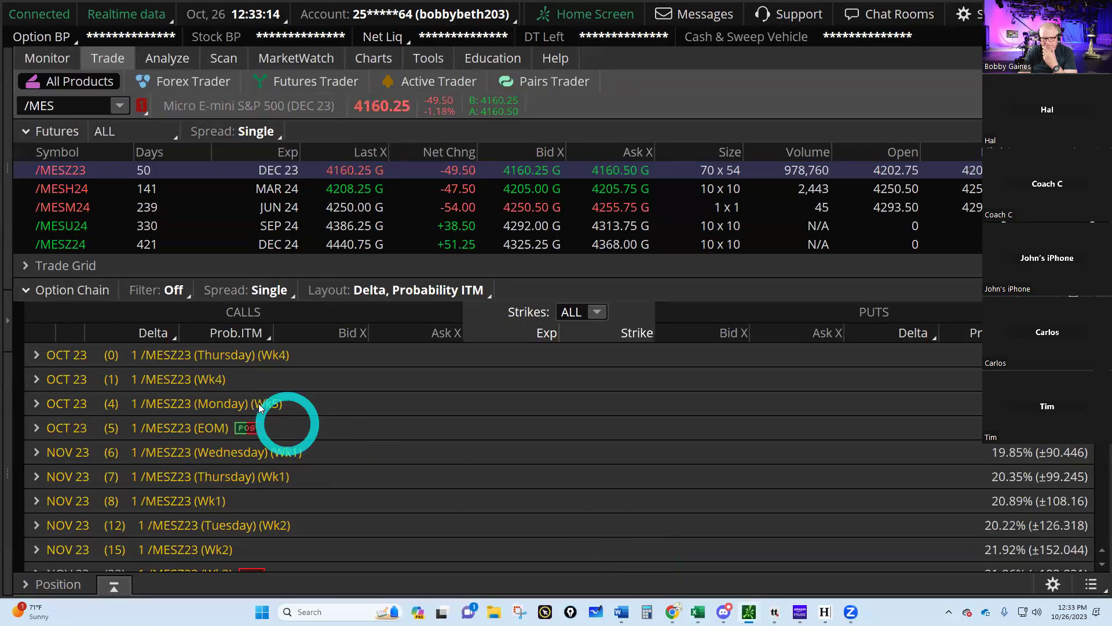
pyautogui.click(47, 58)
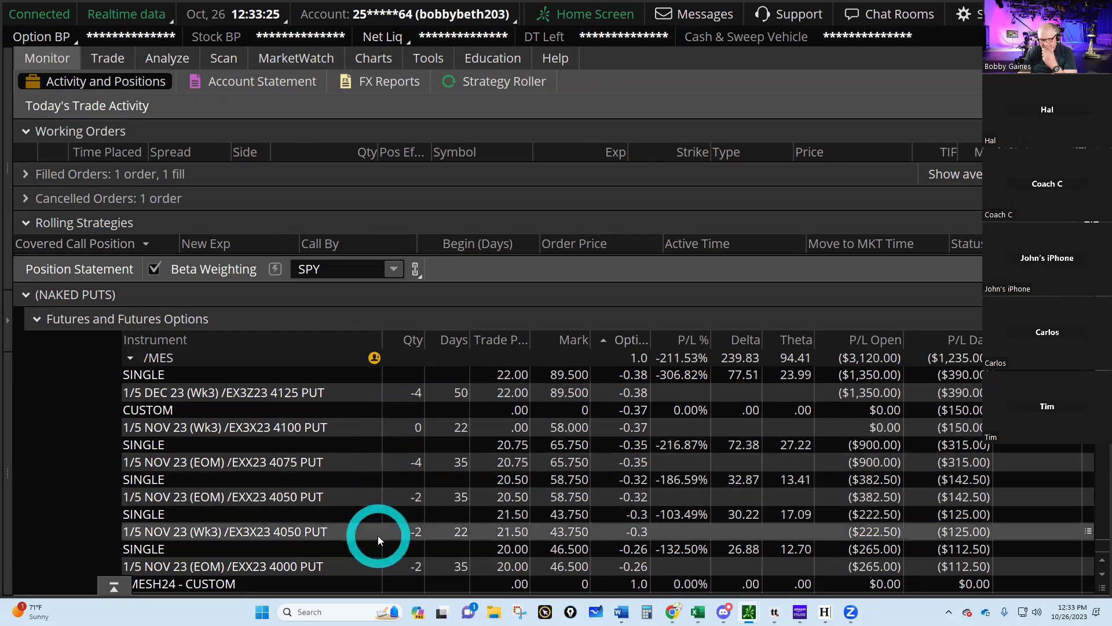
pyautogui.rightClick(339, 533)
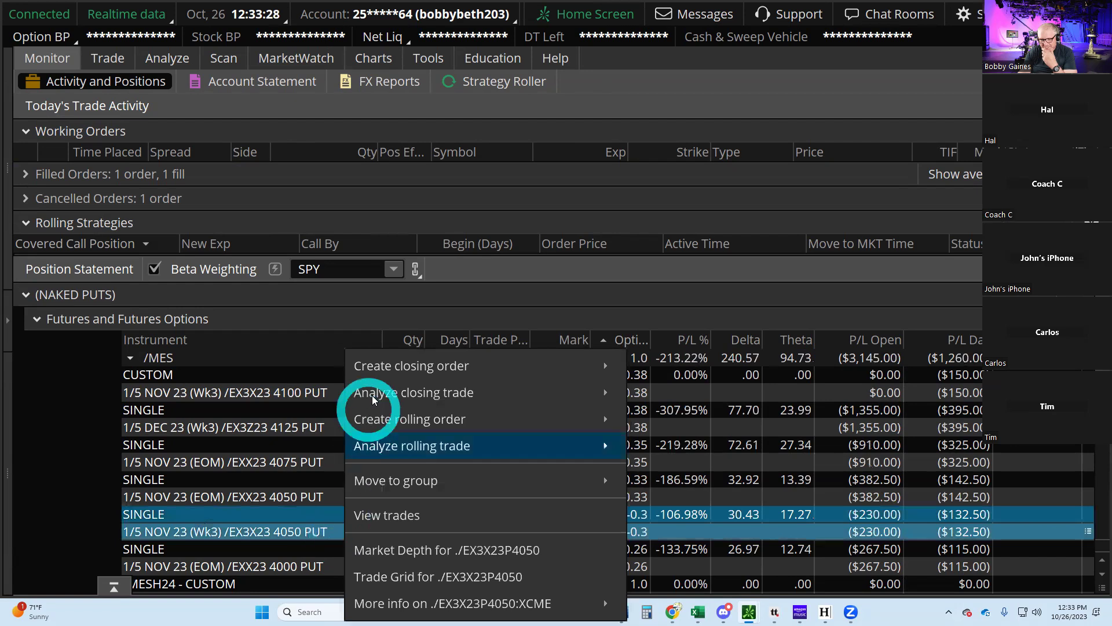
pyautogui.moveTo(380, 370)
pyautogui.click(675, 361)
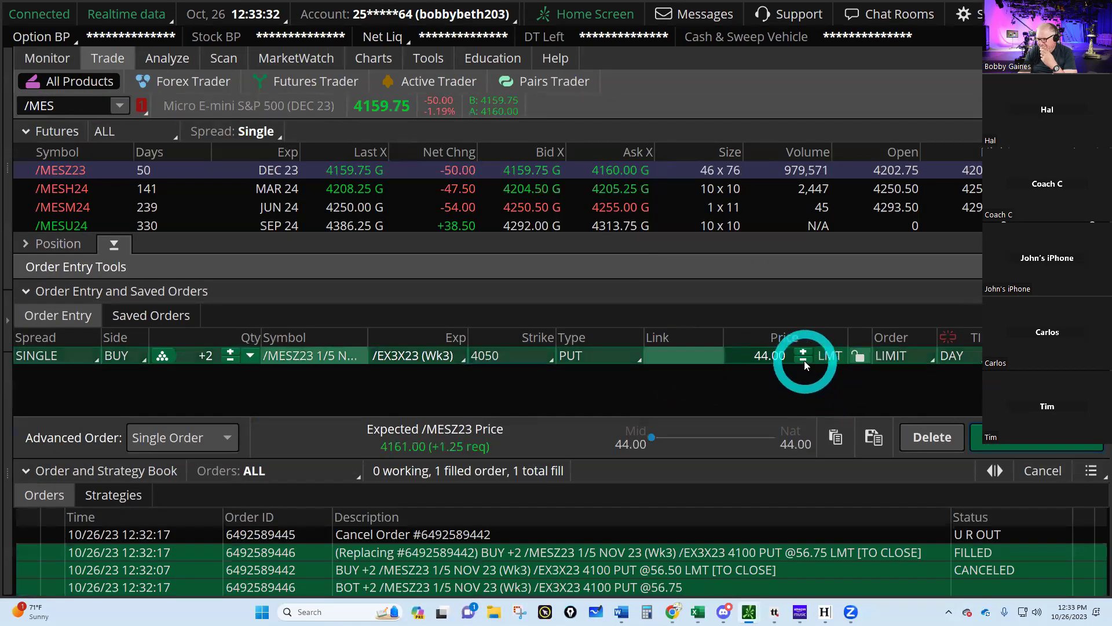
pyautogui.click(803, 360)
pyautogui.click(1004, 446)
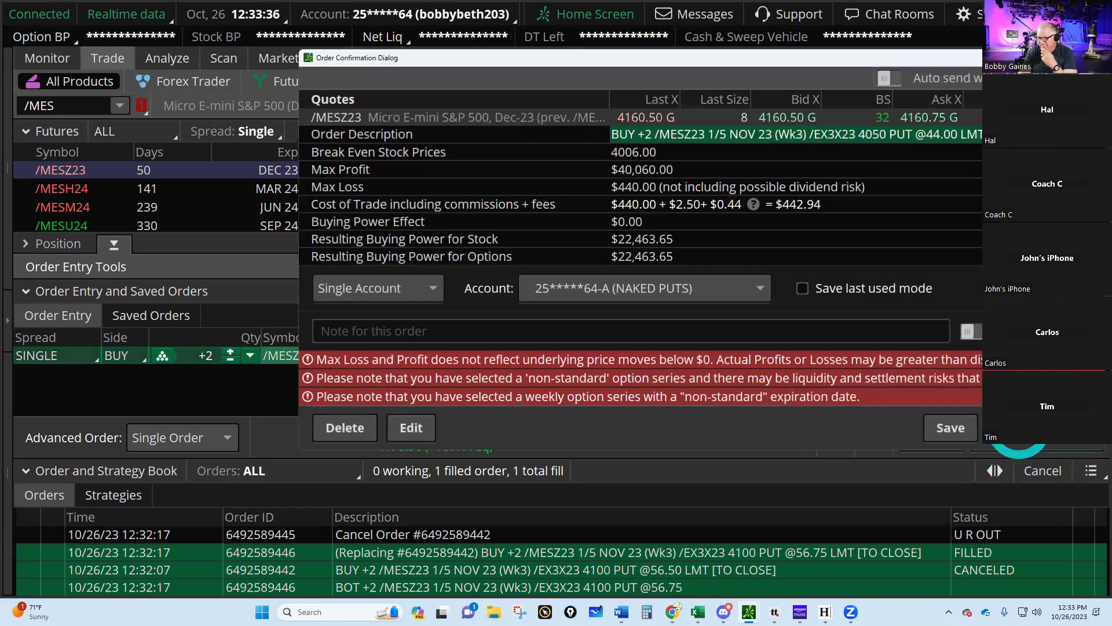
pyautogui.click(1019, 428)
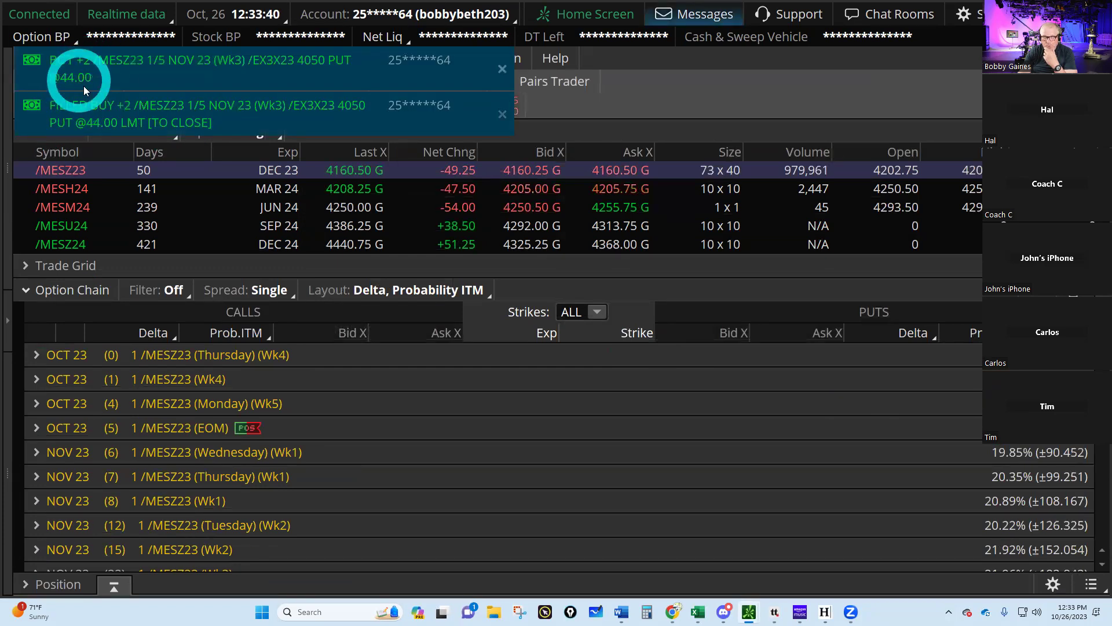
# Expand today's filled orders in the account activity to check the fill prices.
pyautogui.moveTo(697, 613)
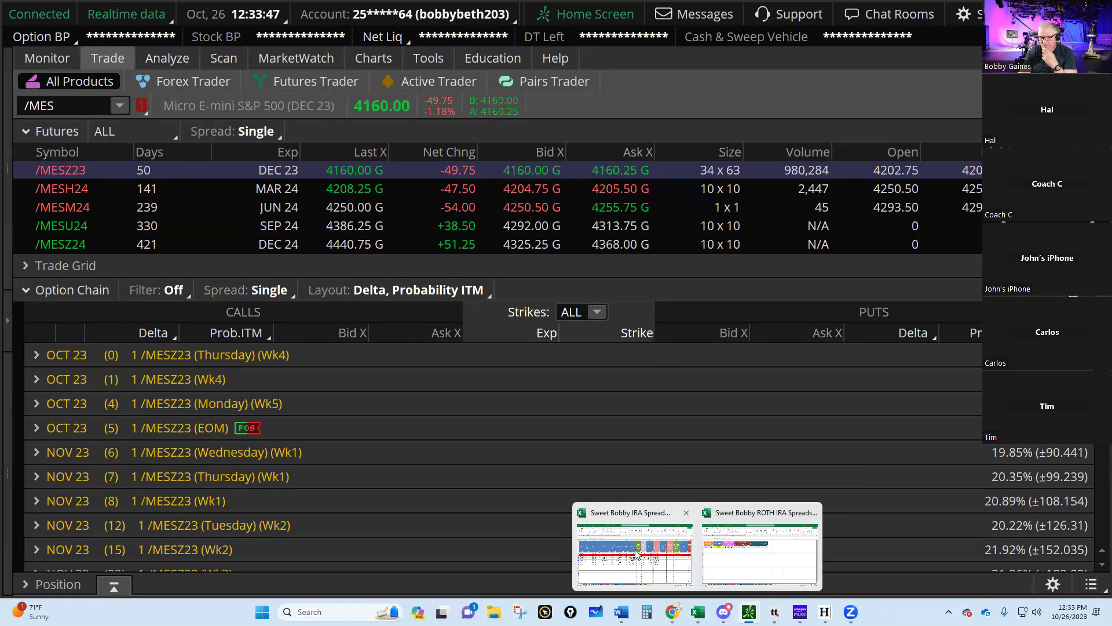
pyautogui.click(42, 60)
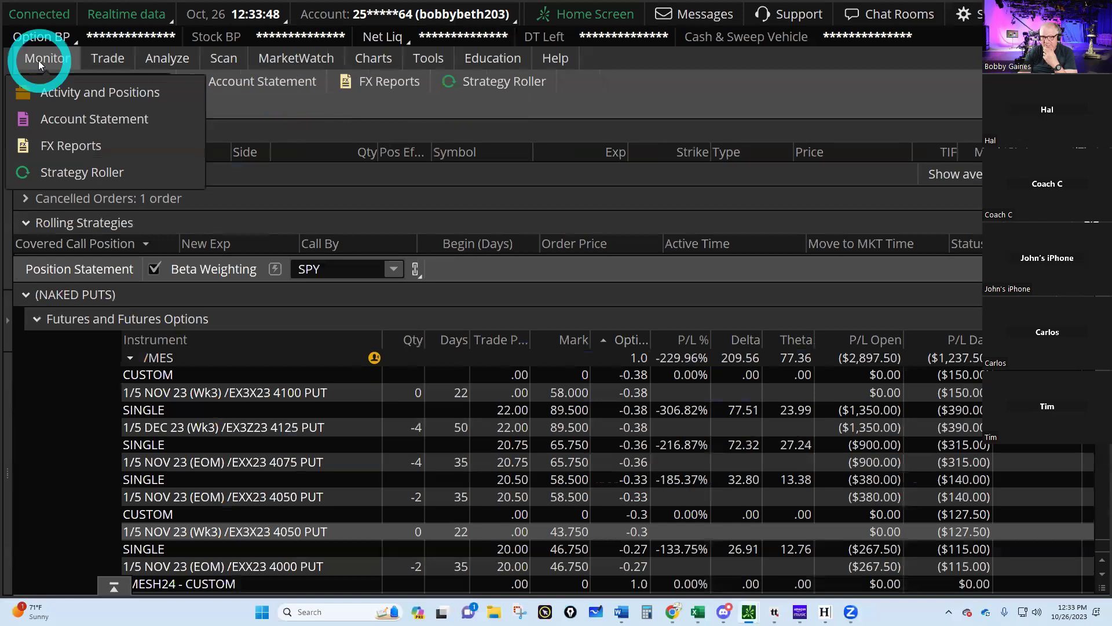
pyautogui.click(113, 173)
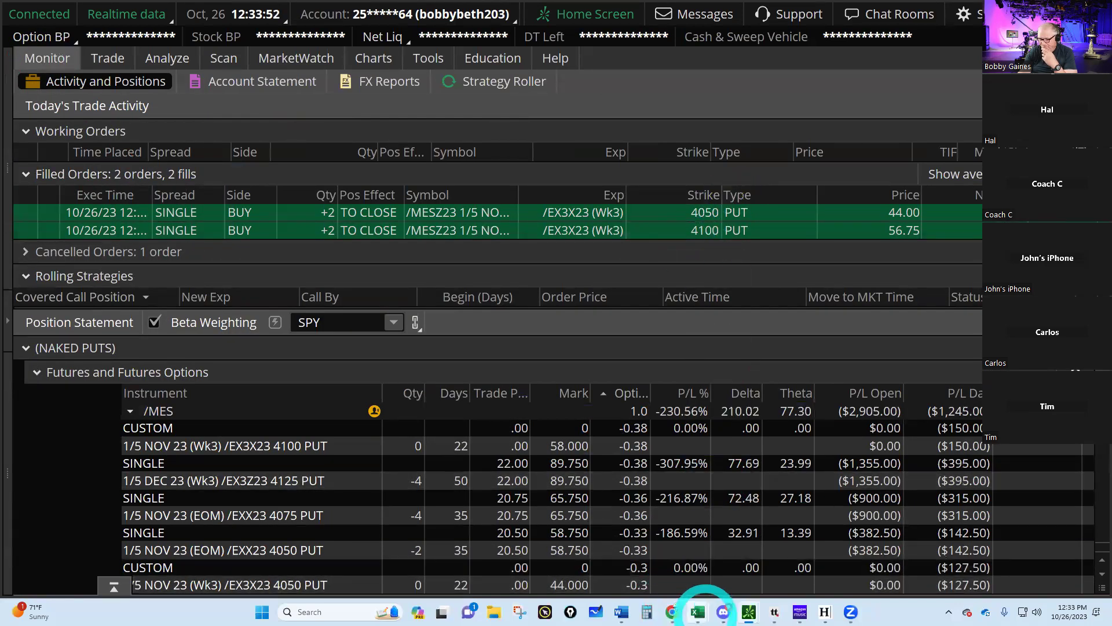
# Switch to the IRA spreadsheet in Excel and enter 44 as the closing price of the NP 86 trade.
pyautogui.click(651, 558)
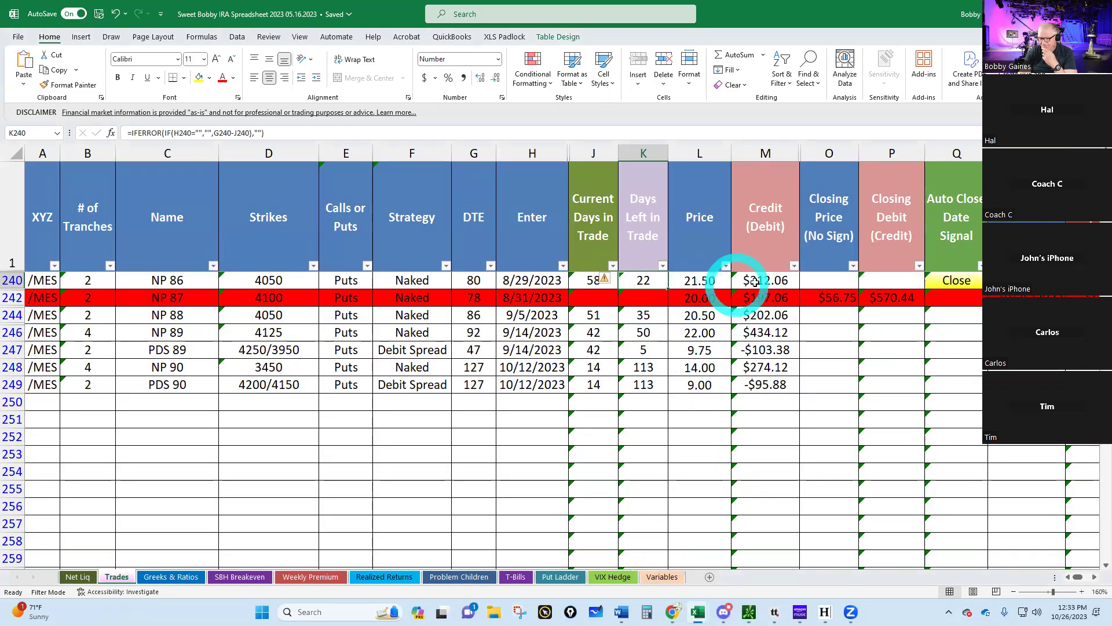
pyautogui.click(819, 278)
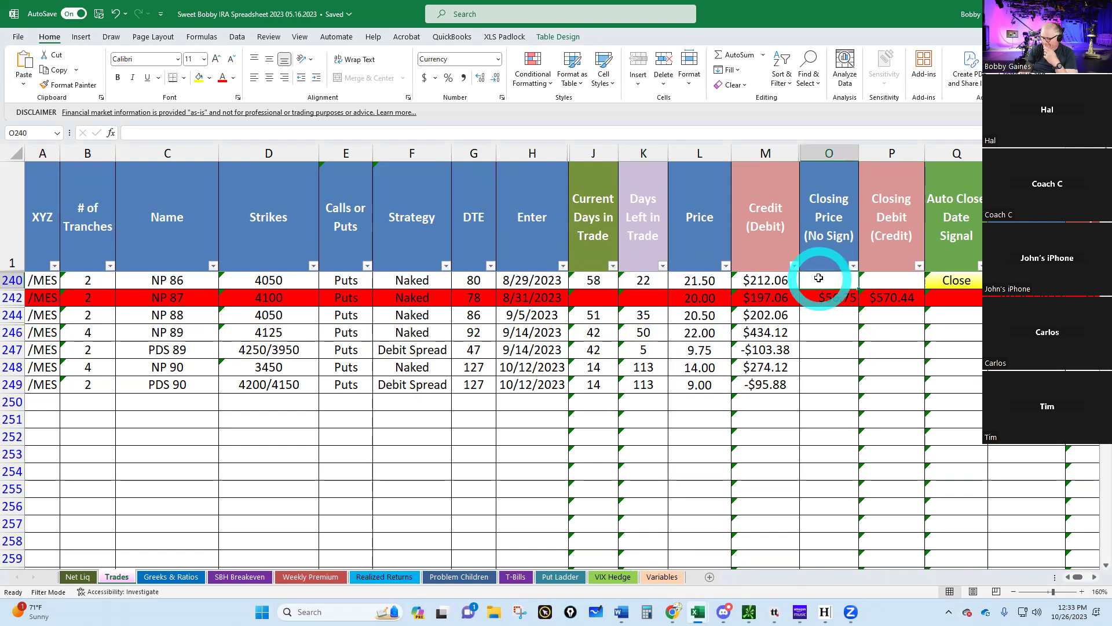
pyautogui.write('44')
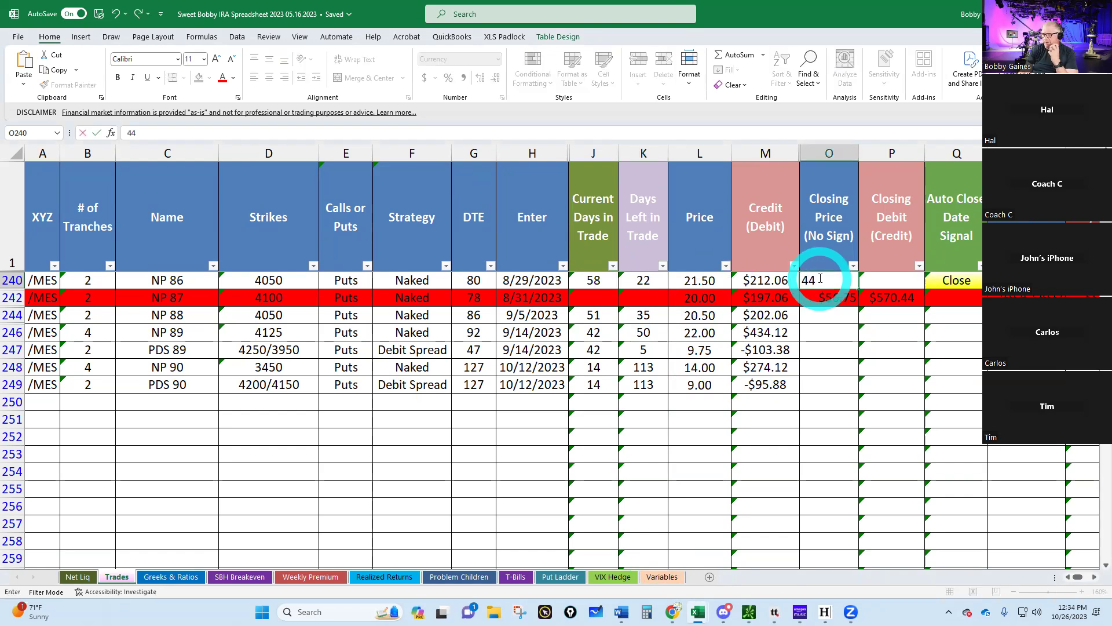
pyautogui.press('Return')
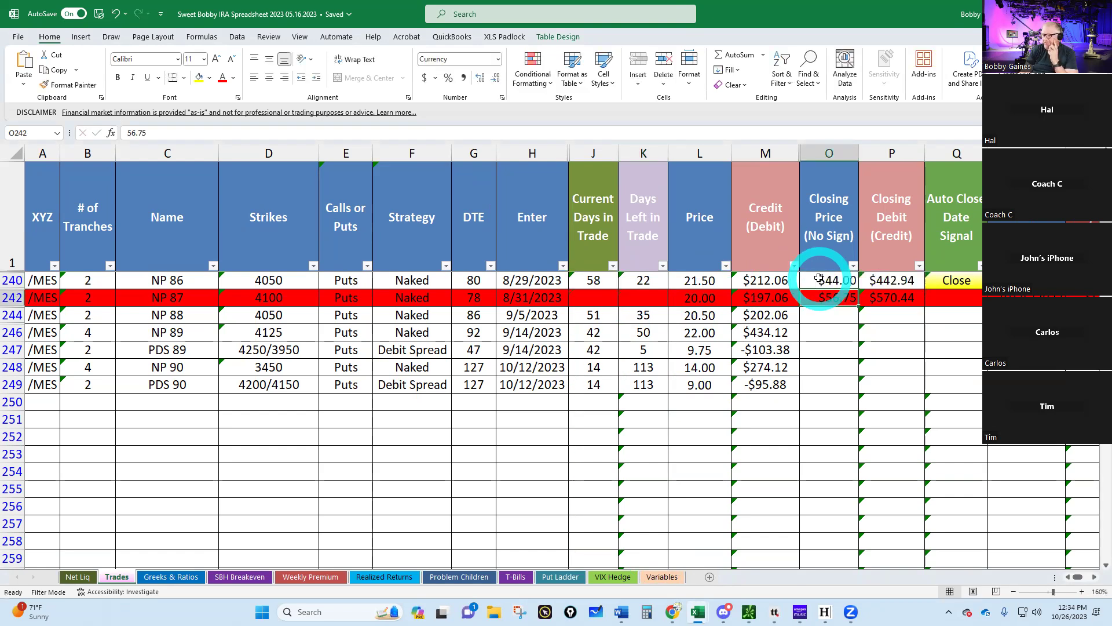
# Enter 10/26/23 as the closing date in cell R240 of the NP 86 row.
pyautogui.press('Up')
pyautogui.press('Right')
pyautogui.press('Right')
pyautogui.press('Right')
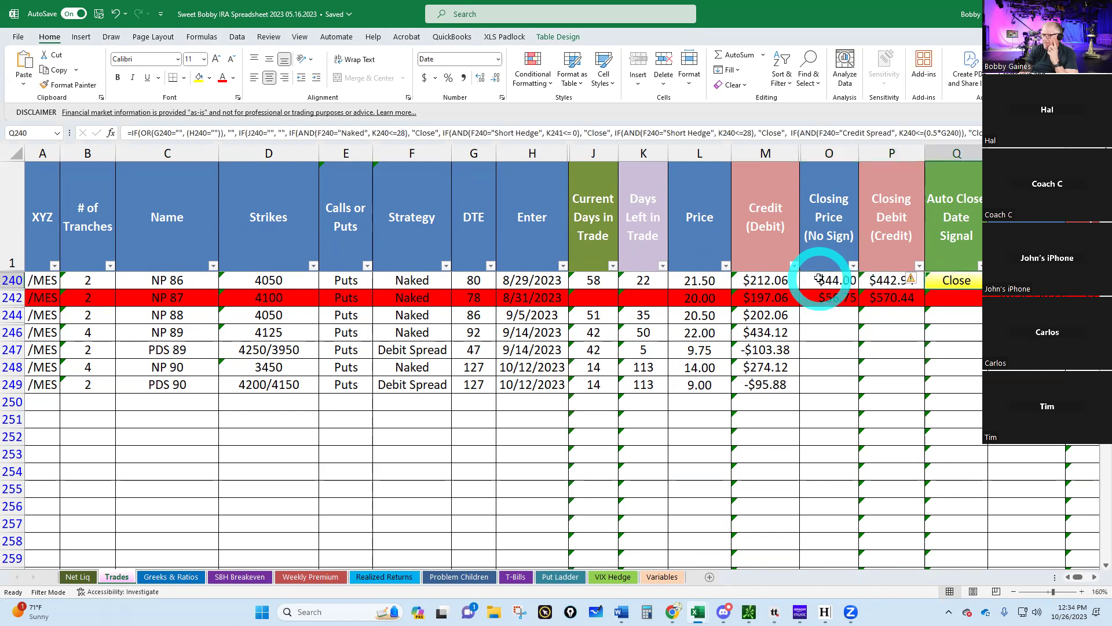
pyautogui.press('Delete')
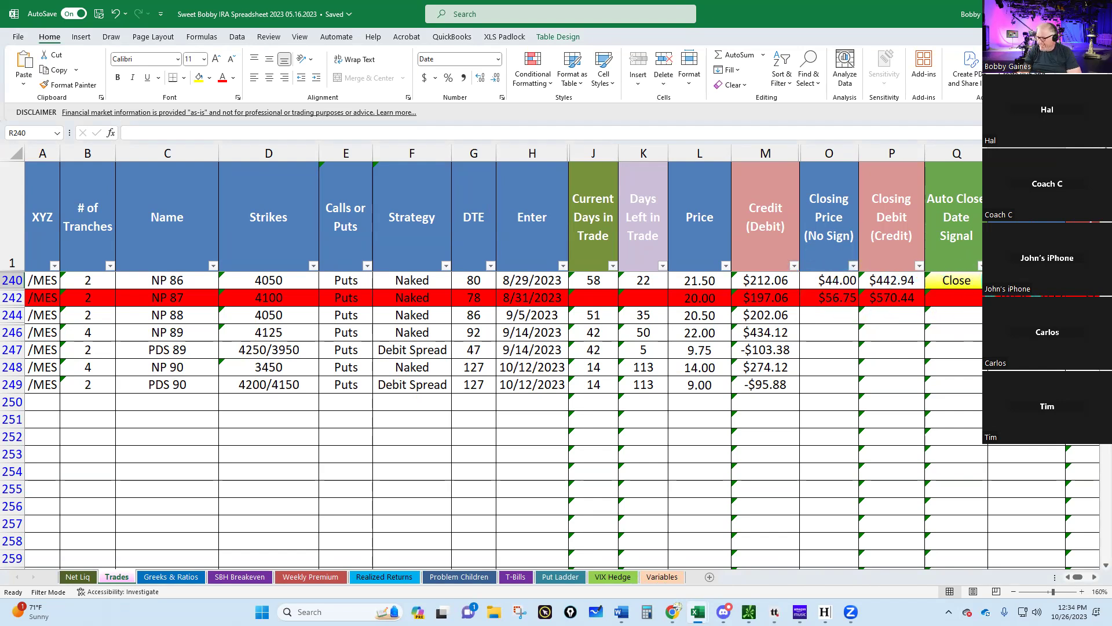
pyautogui.write('10/26/23')
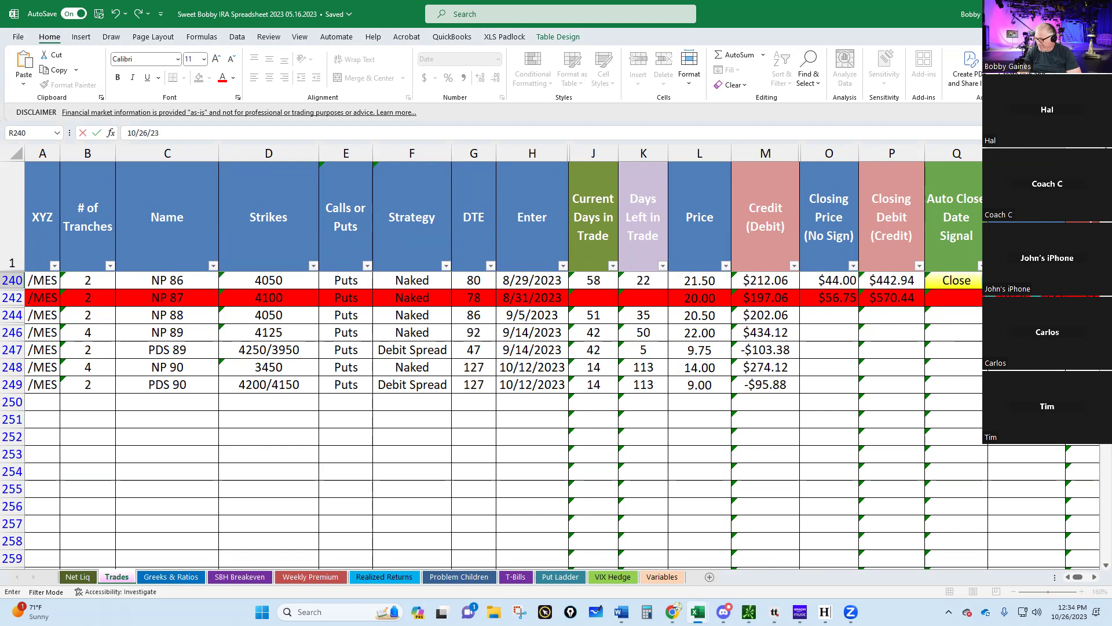
pyautogui.press('Return')
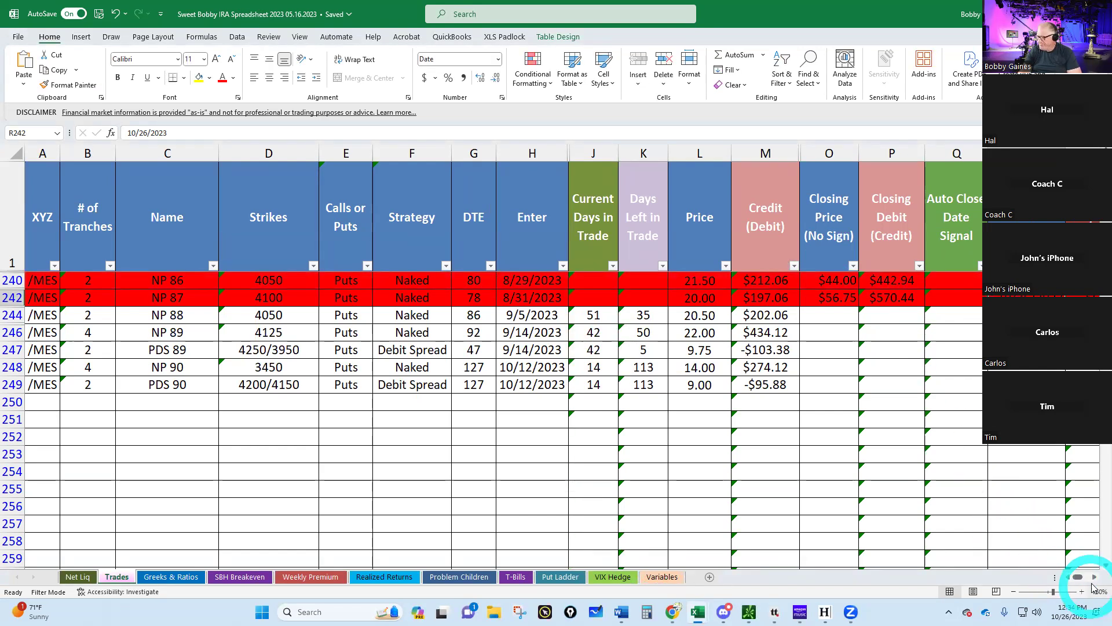
# Check the exit dates of the two closed trades and the closing debit of NP 86 in cell P240.
pyautogui.click(1094, 578)
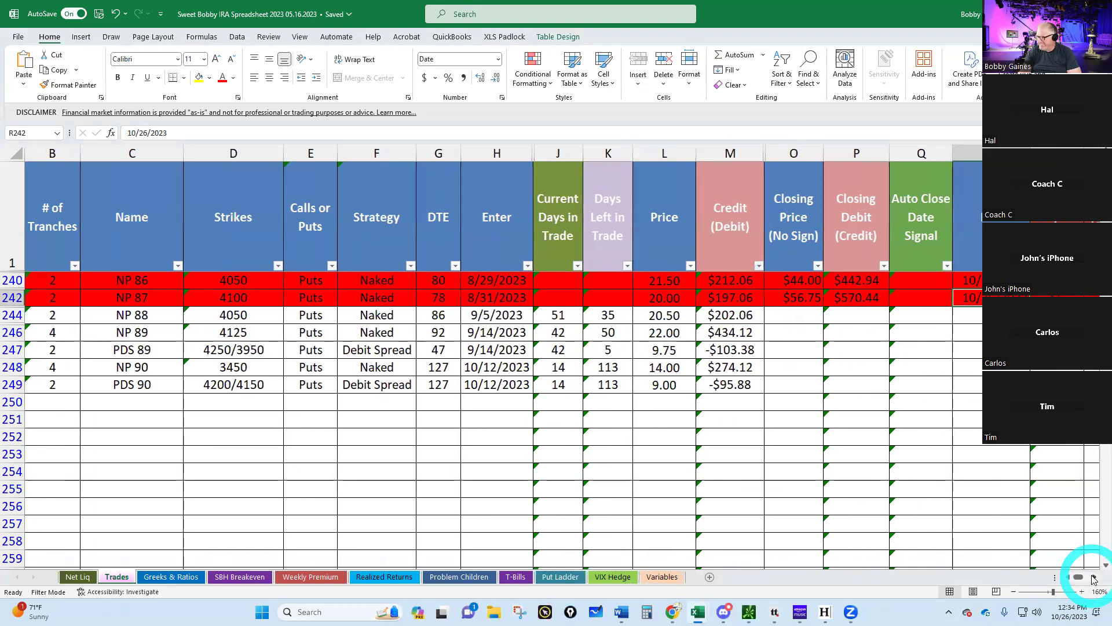
pyautogui.click(1093, 578)
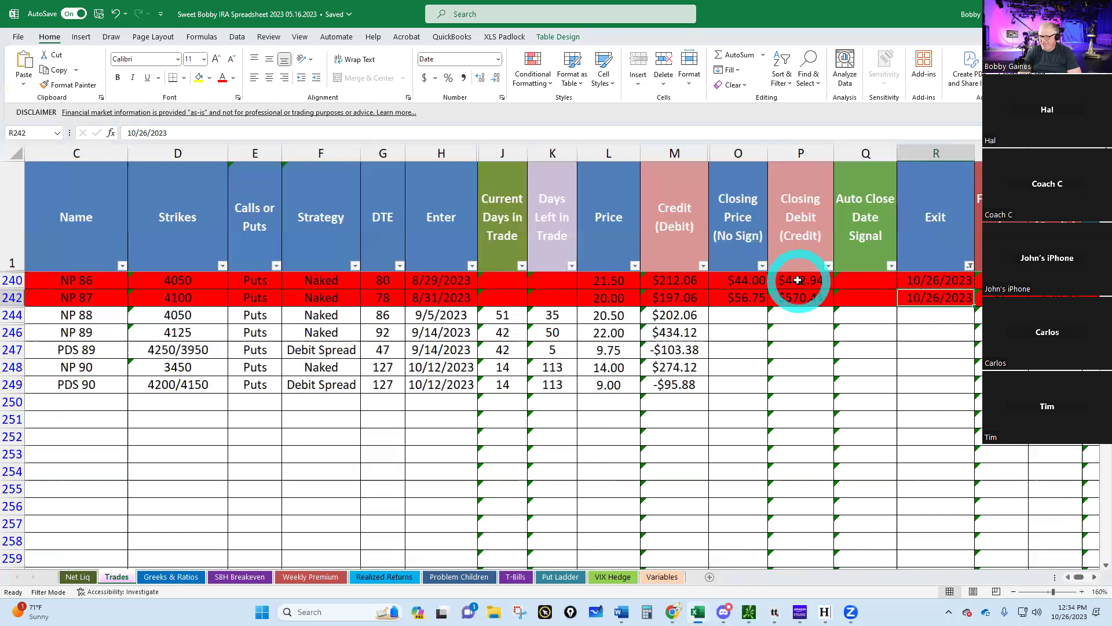
pyautogui.click(798, 280)
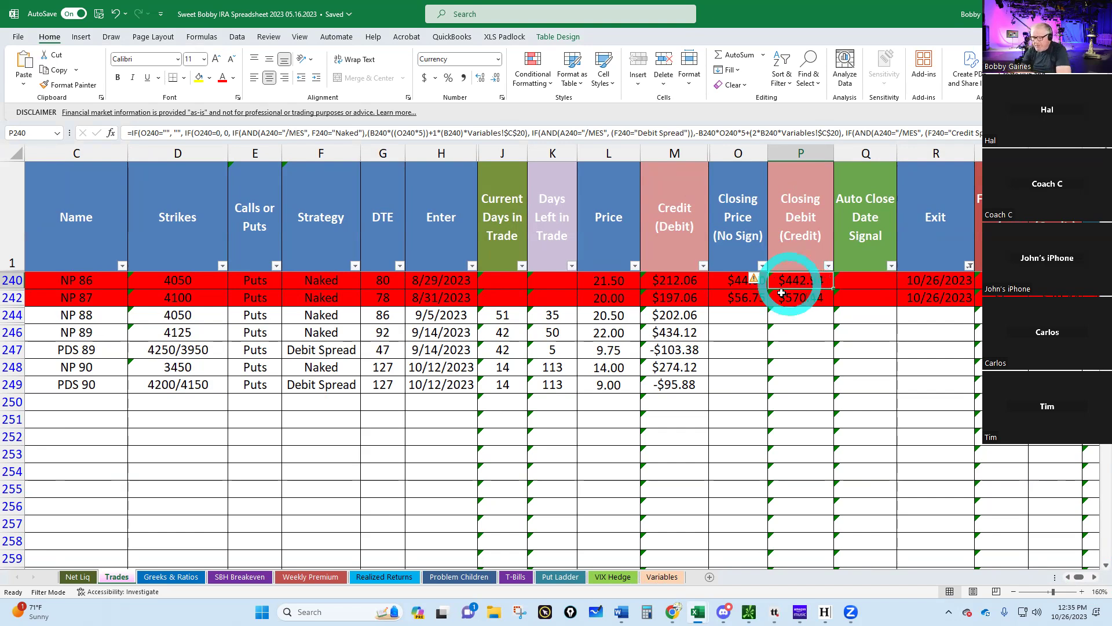
# Switch to the thinkorswim main window and collapse the filled orders in today's trade activity.
pyautogui.moveTo(722, 612)
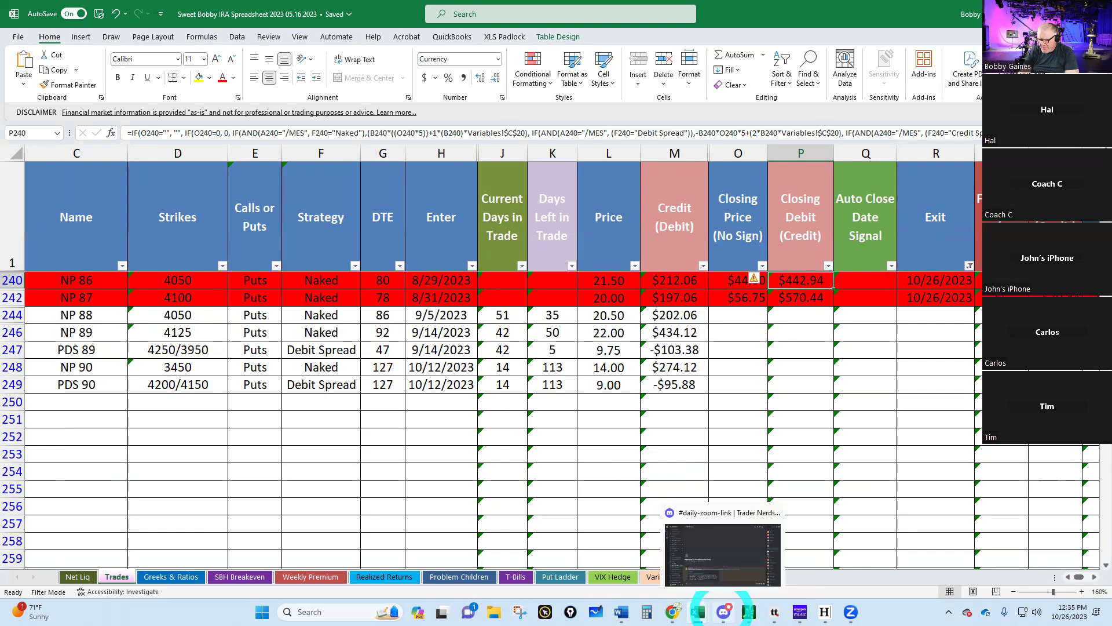
pyautogui.click(749, 611)
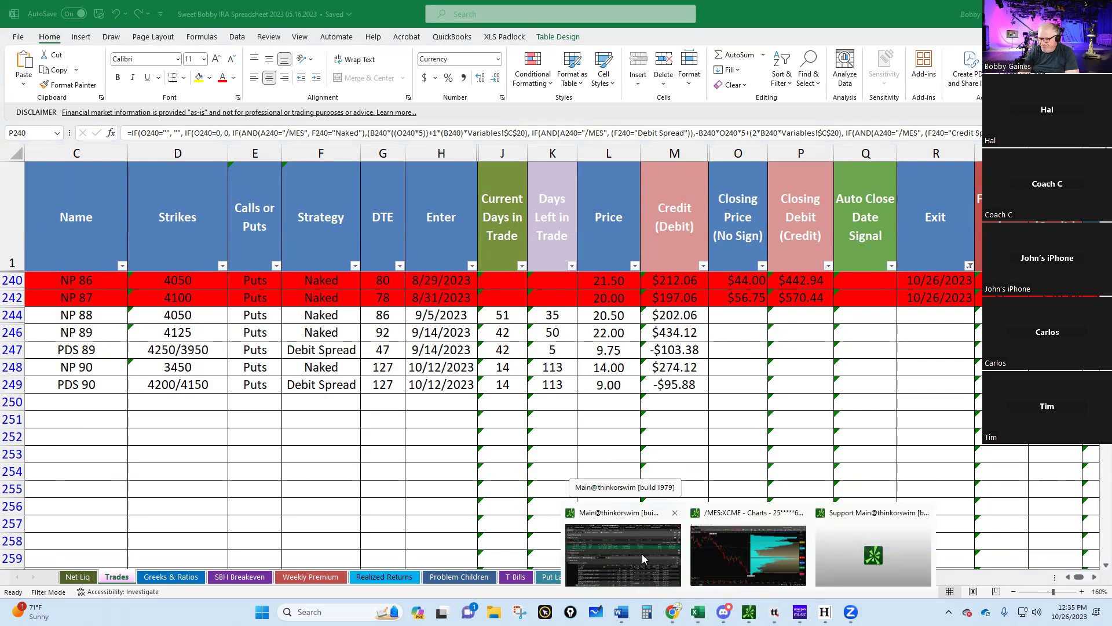
pyautogui.click(642, 554)
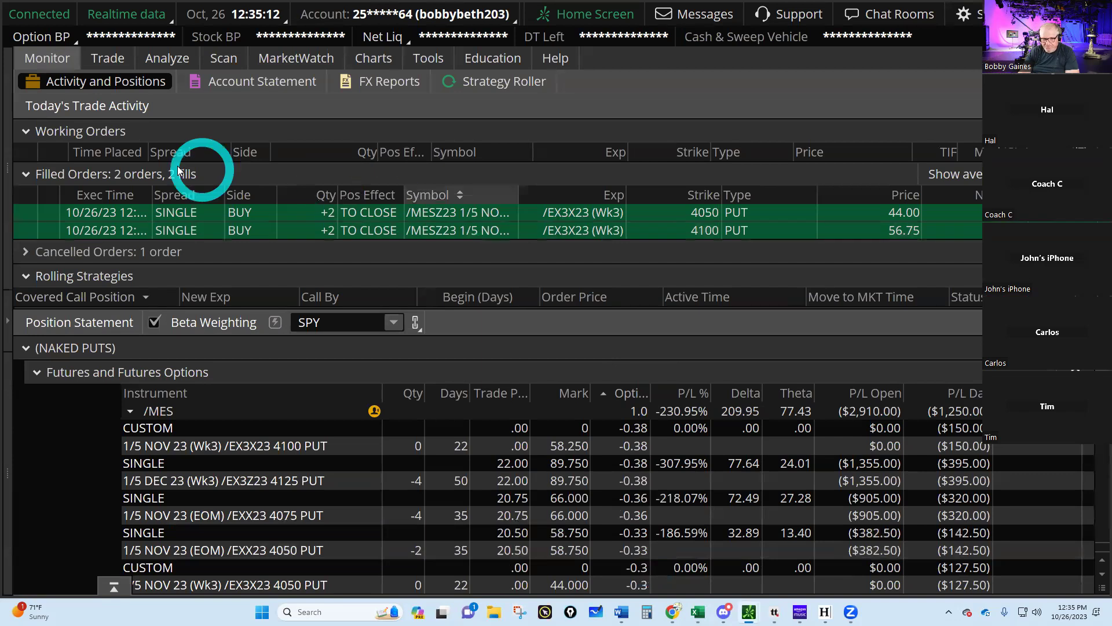
pyautogui.click(22, 173)
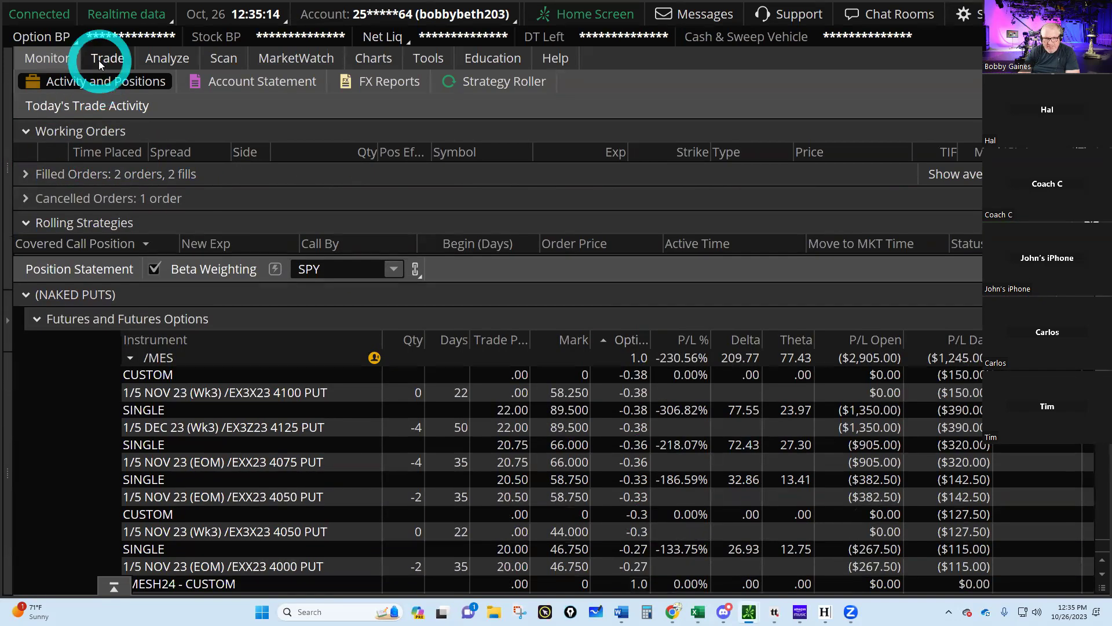
# Show the /MES option chain for trading, collapse the futures list and expand the DEC 23 (50) /MESH24 (Wk3) series.
pyautogui.click(104, 60)
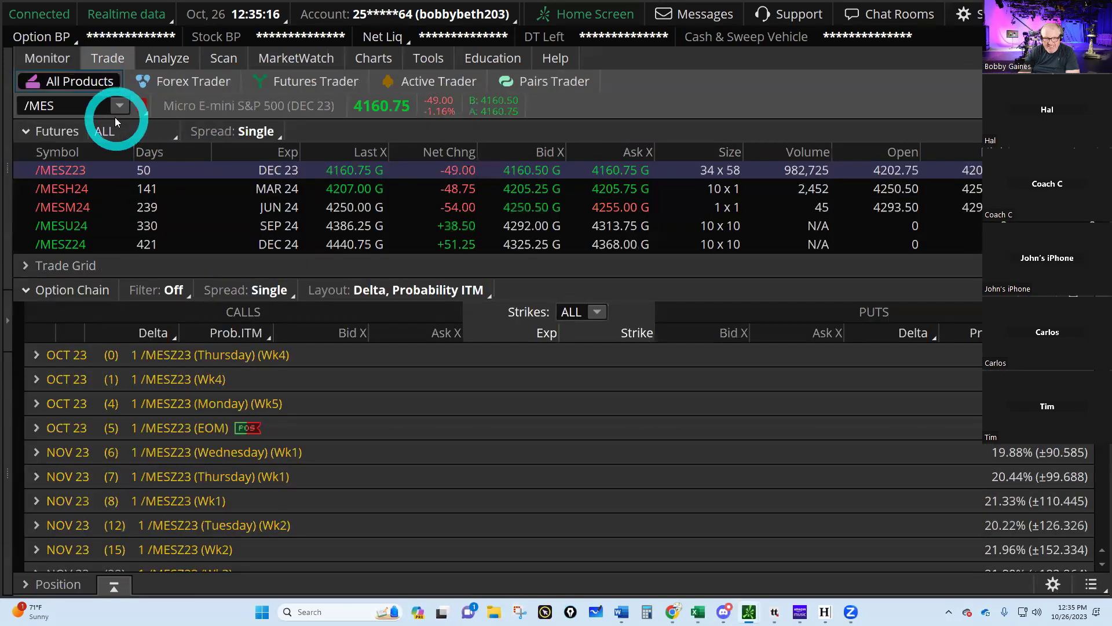
pyautogui.click(26, 131)
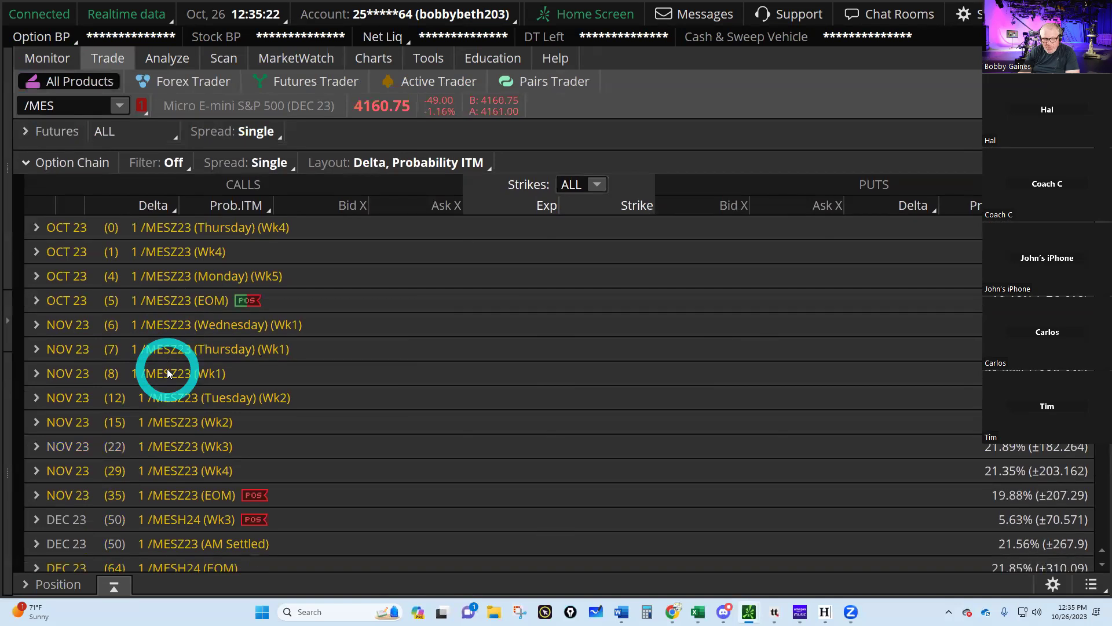
pyautogui.scroll(-5, 167, 368)
pyautogui.scroll(-3, 167, 368)
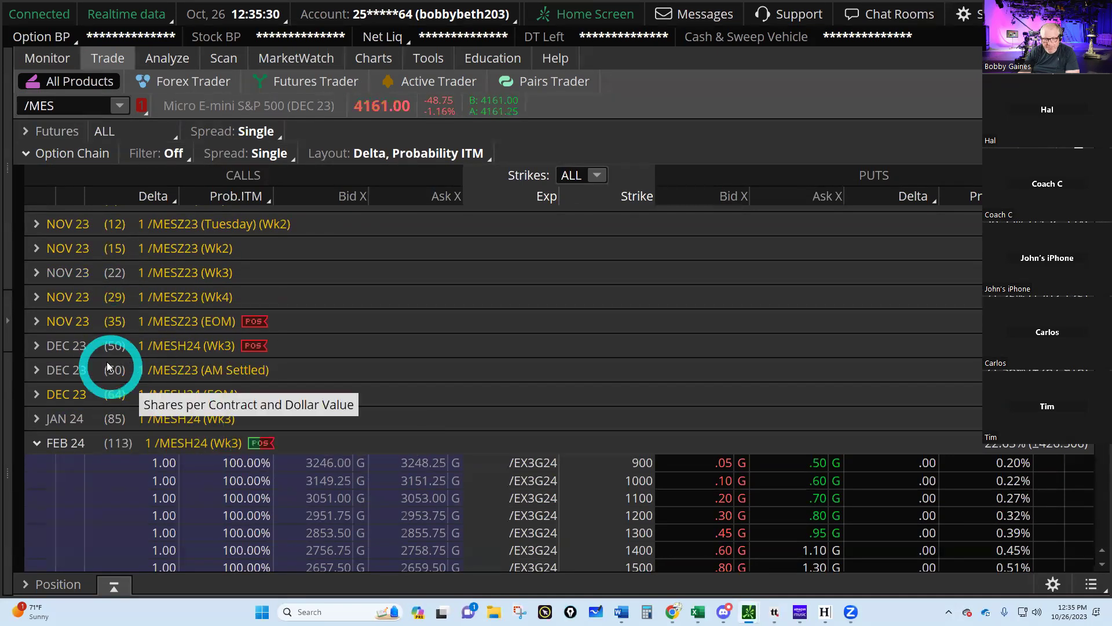
pyautogui.click(68, 347)
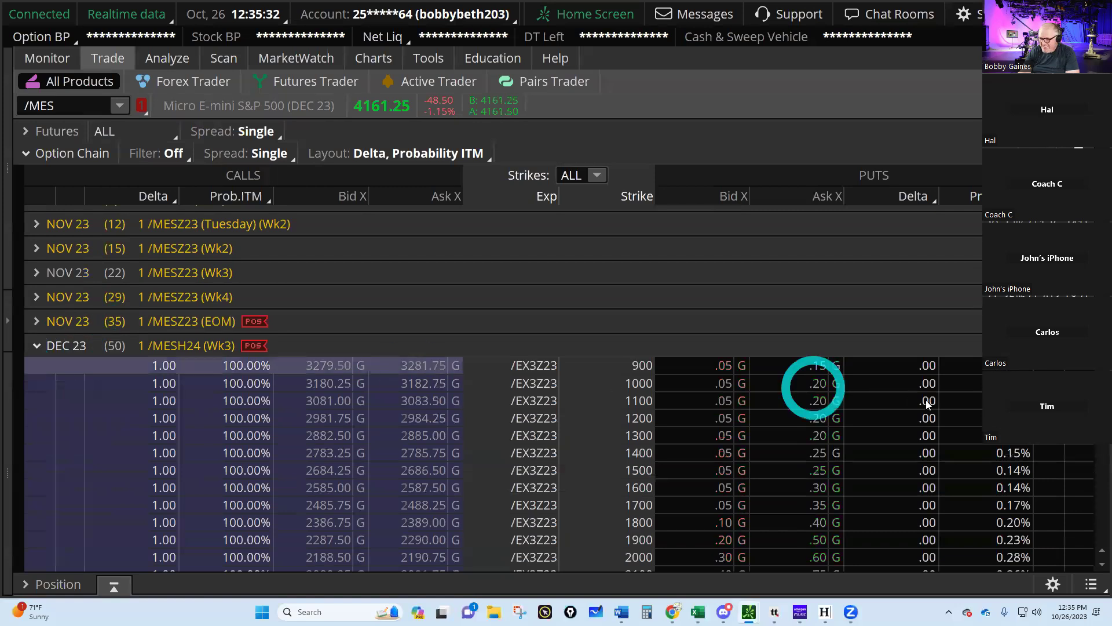
# Preview the cost of buying one DEC 23 (Wk3) 3600 put at 16.00, then dismiss the confirmation and collapse the order entry.
pyautogui.scroll(-4, 915, 410)
pyautogui.scroll(-6, 912, 417)
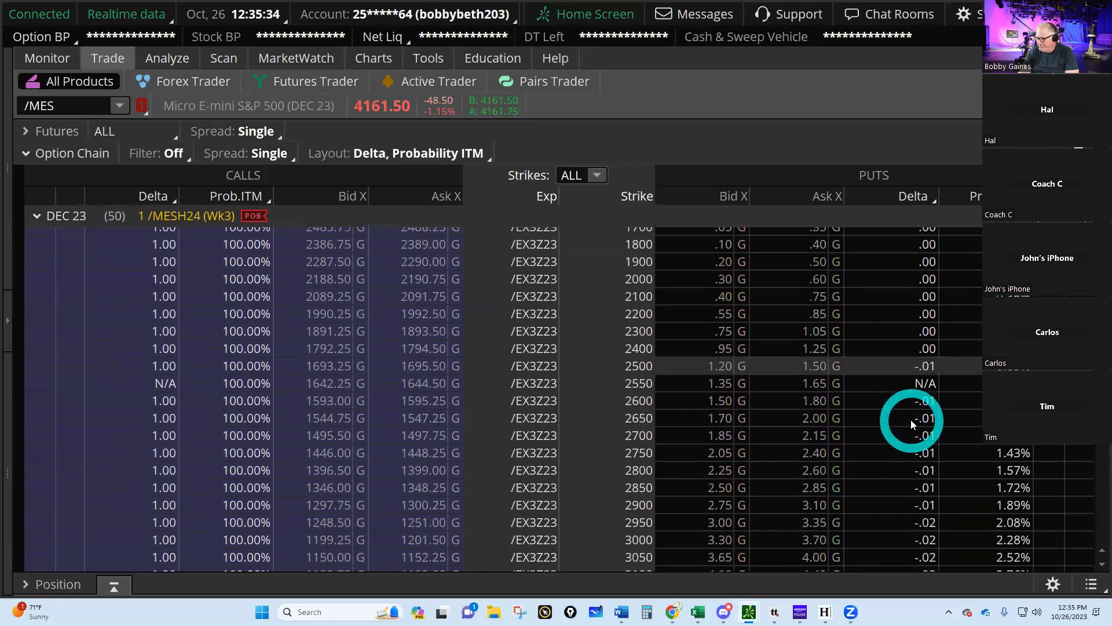
pyautogui.scroll(-3, 910, 420)
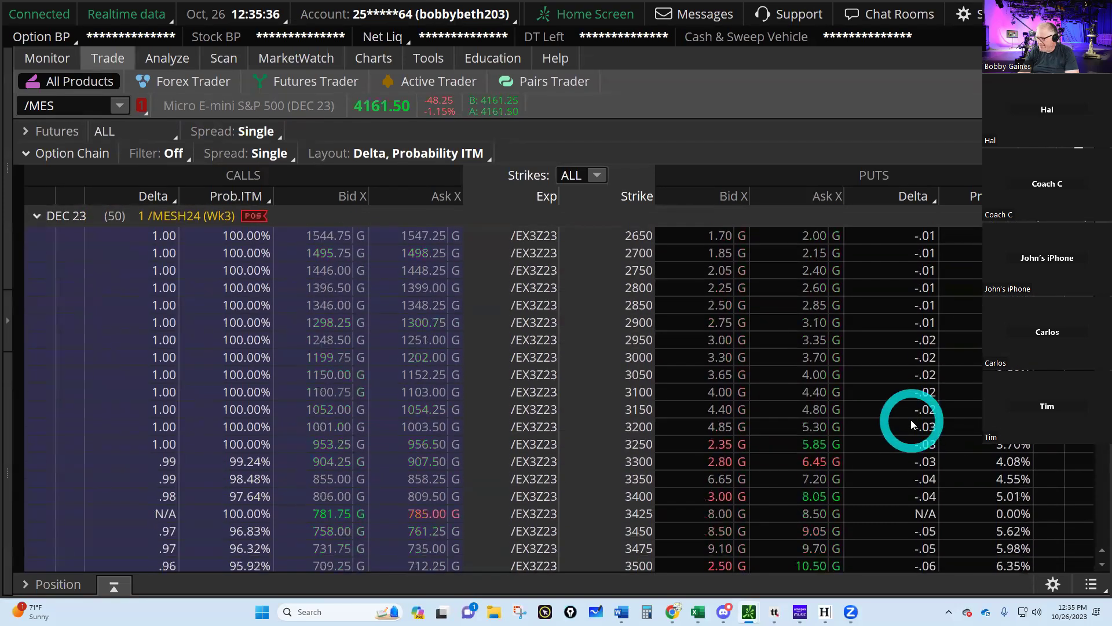
pyautogui.scroll(-3, 911, 425)
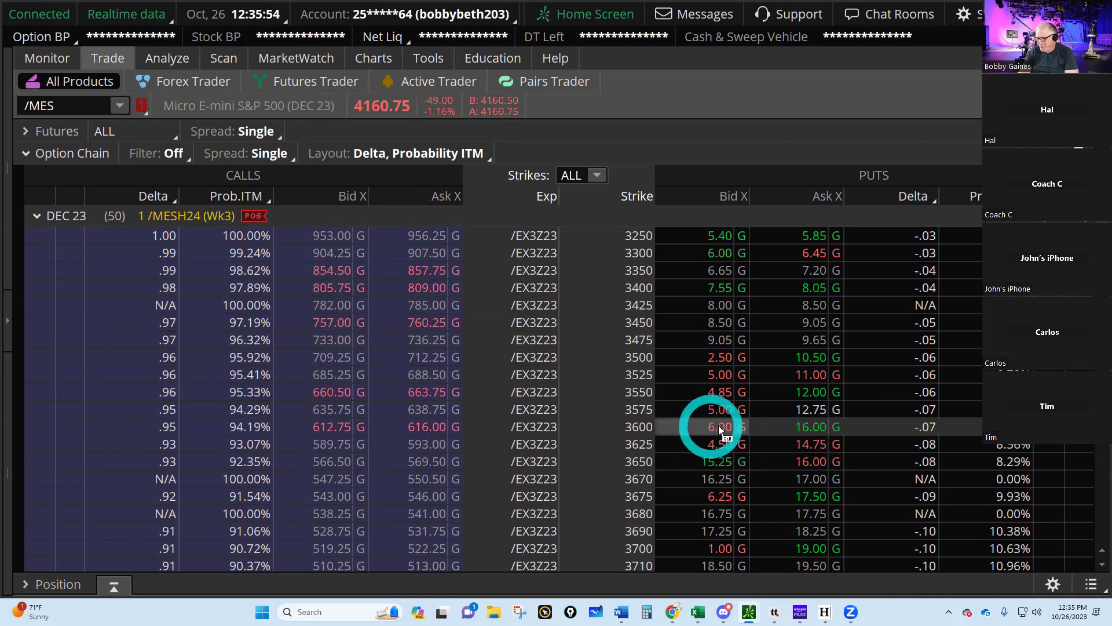
pyautogui.click(813, 429)
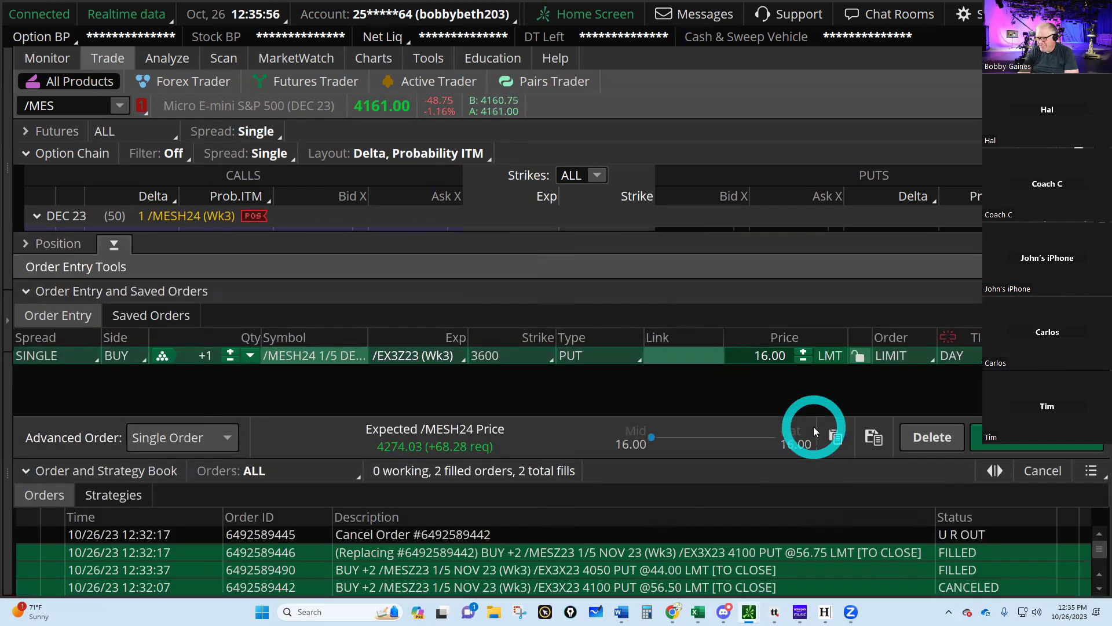
pyautogui.click(1012, 444)
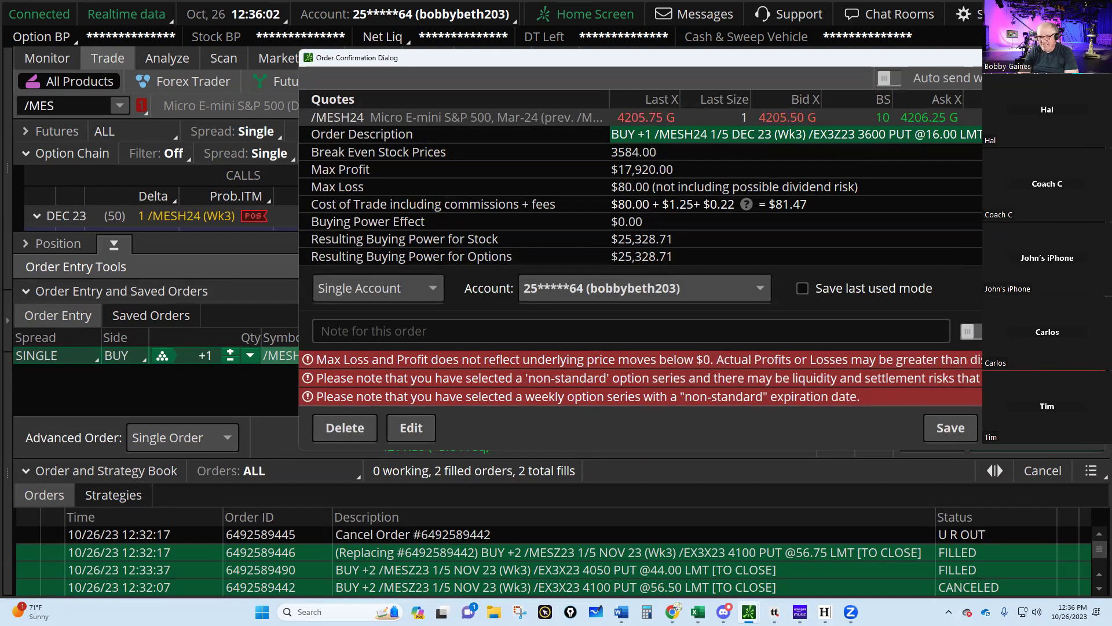
pyautogui.press('Escape')
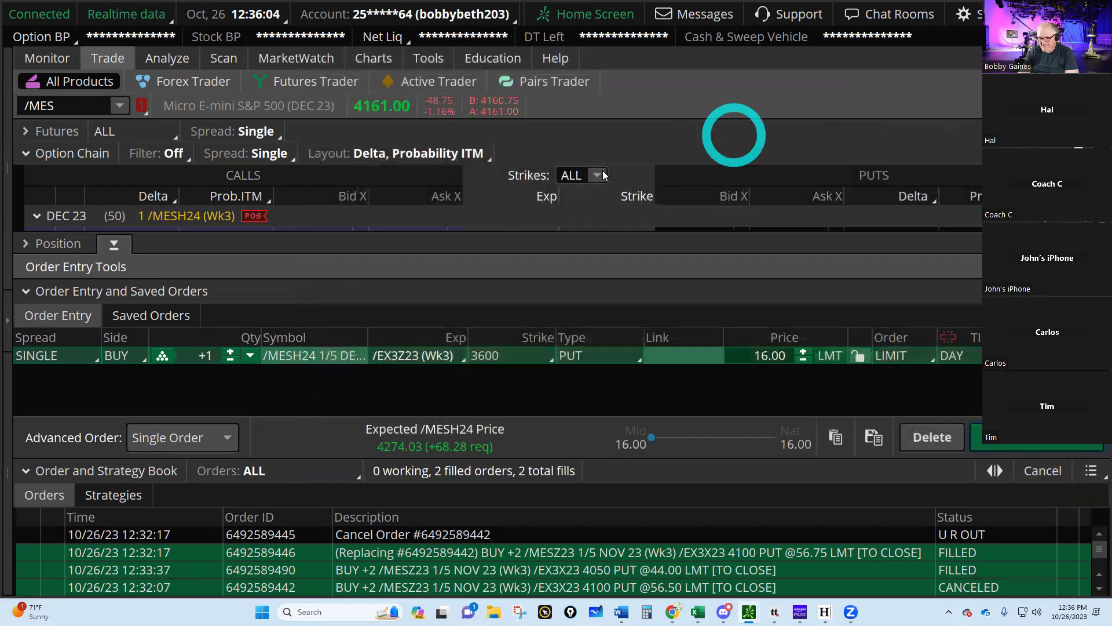
pyautogui.click(114, 244)
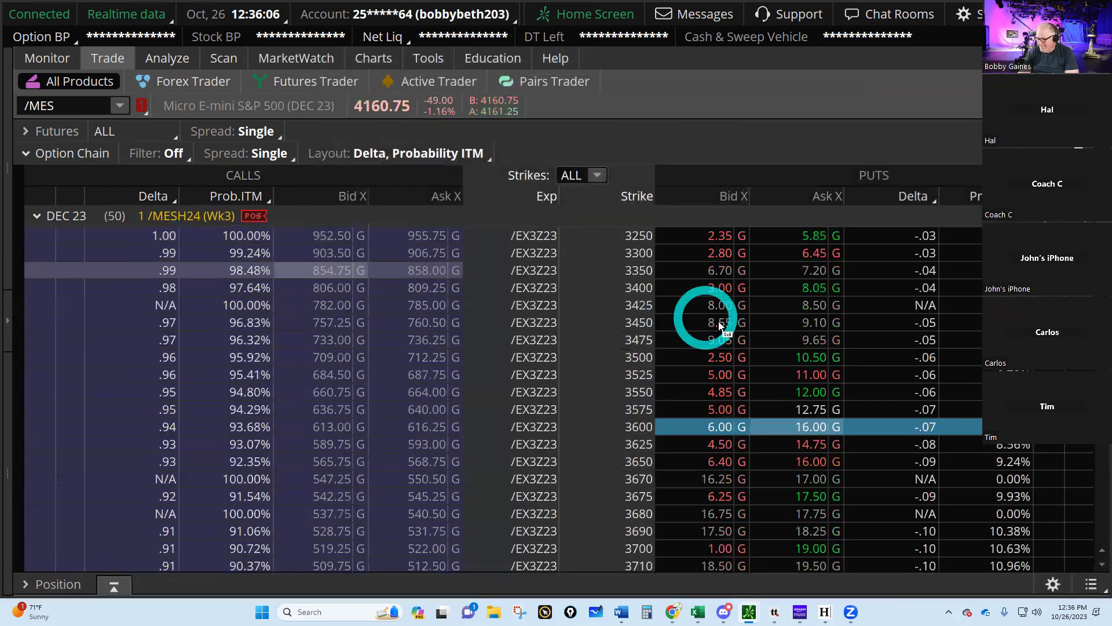
# Preview the cost of buying one DEC 23 (Wk3) 4050 put at 66.50, then dismiss the confirmation and collapse the order entry.
pyautogui.scroll(-5, 799, 431)
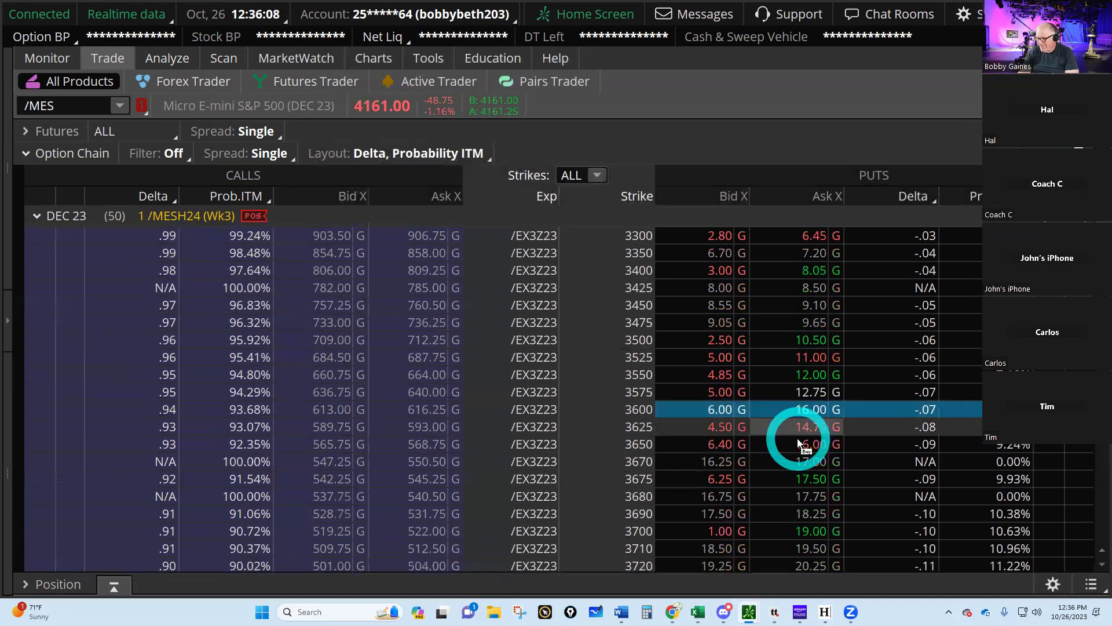
pyautogui.scroll(-9, 799, 443)
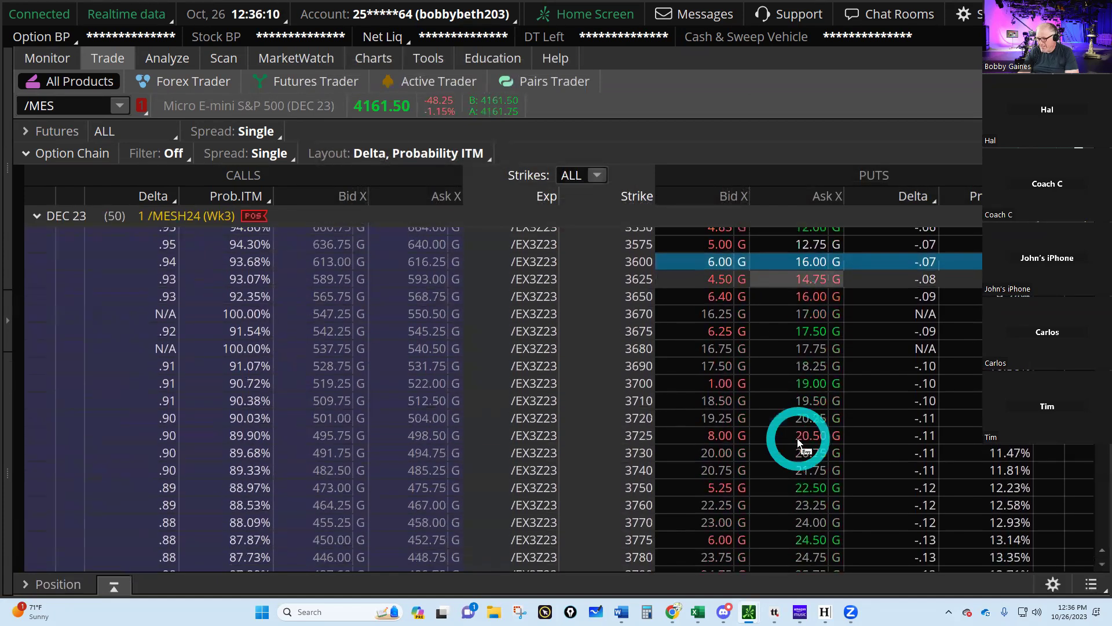
pyautogui.scroll(-11, 799, 443)
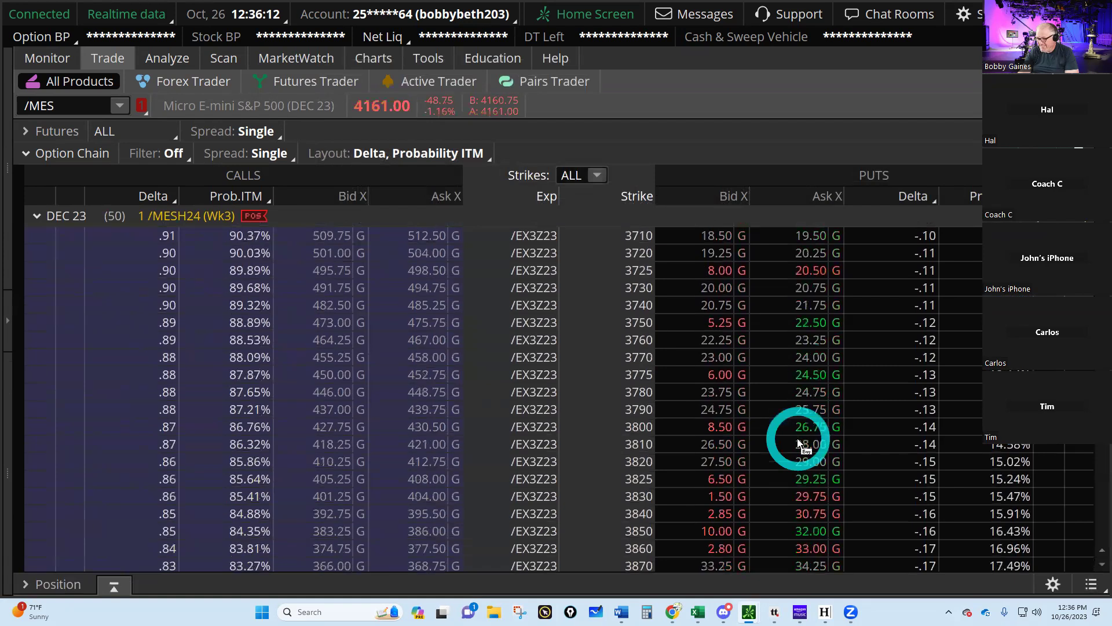
pyautogui.scroll(-10, 798, 444)
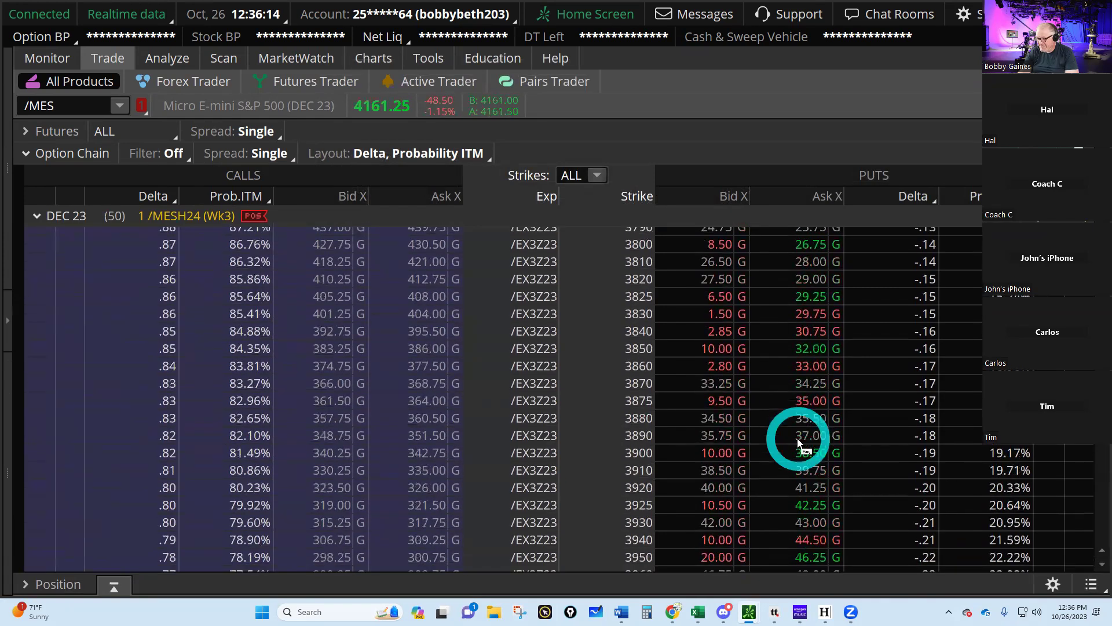
pyautogui.scroll(-11, 798, 443)
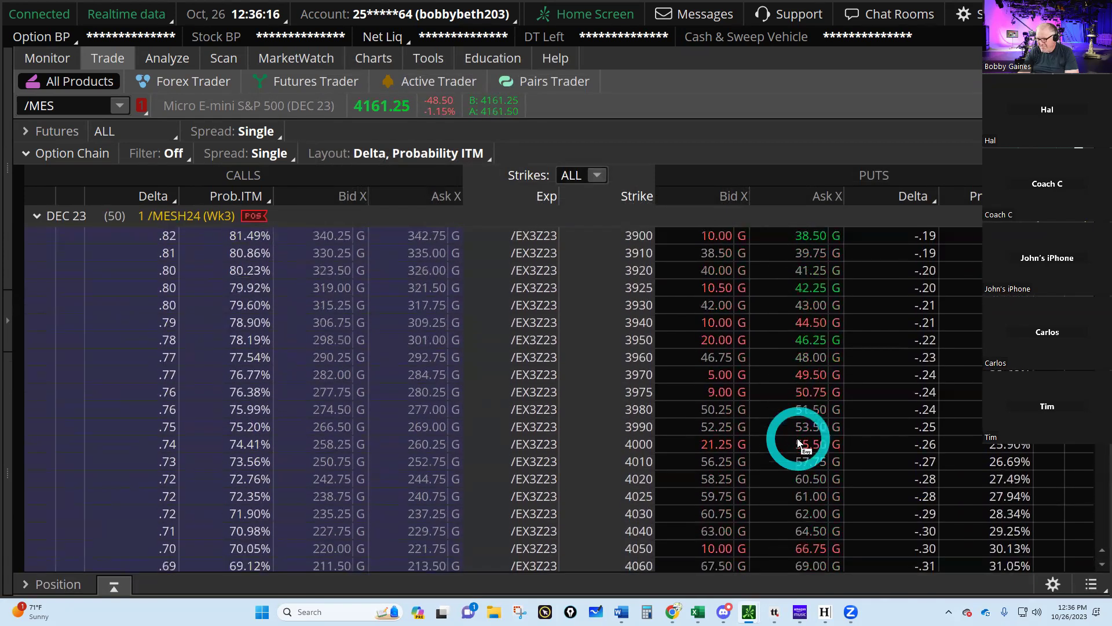
pyautogui.scroll(-4, 798, 443)
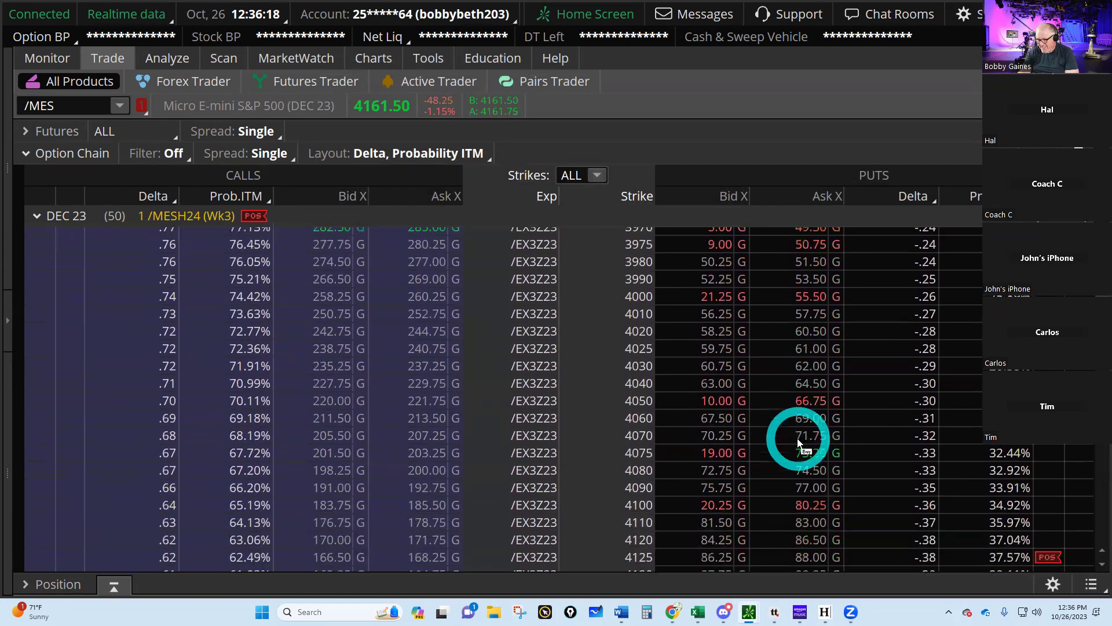
pyautogui.click(804, 402)
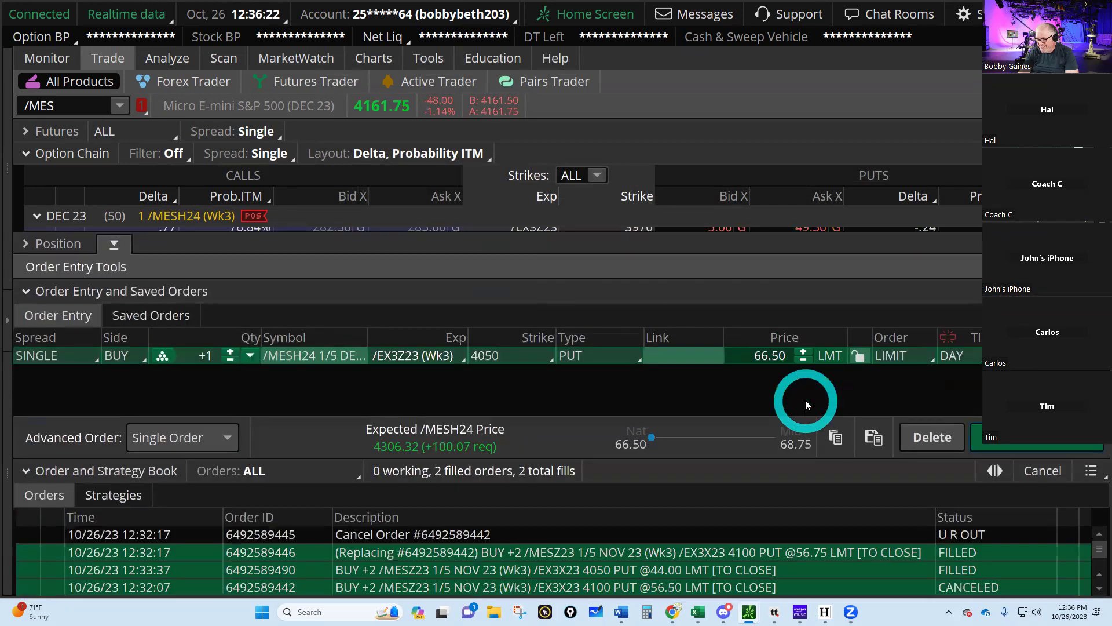
pyautogui.click(1017, 437)
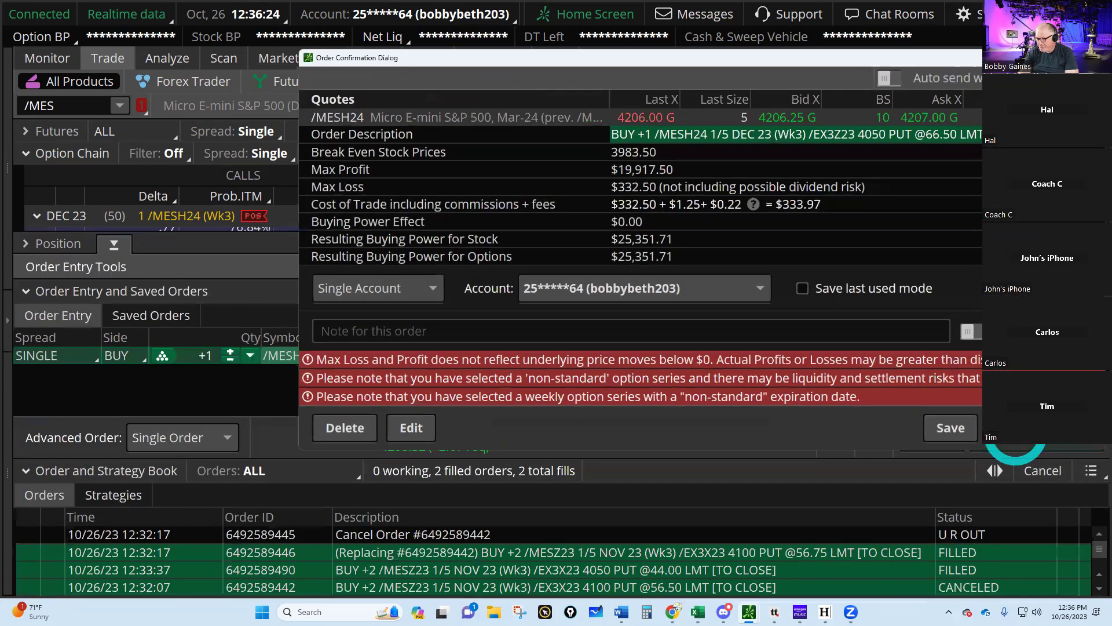
pyautogui.press('Escape')
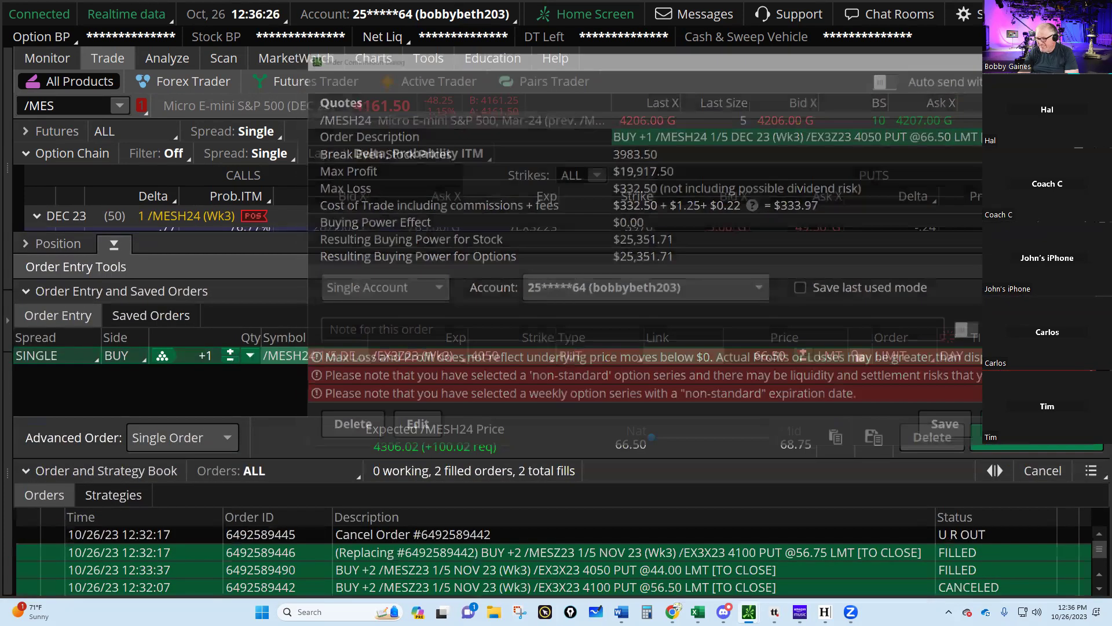
pyautogui.click(115, 244)
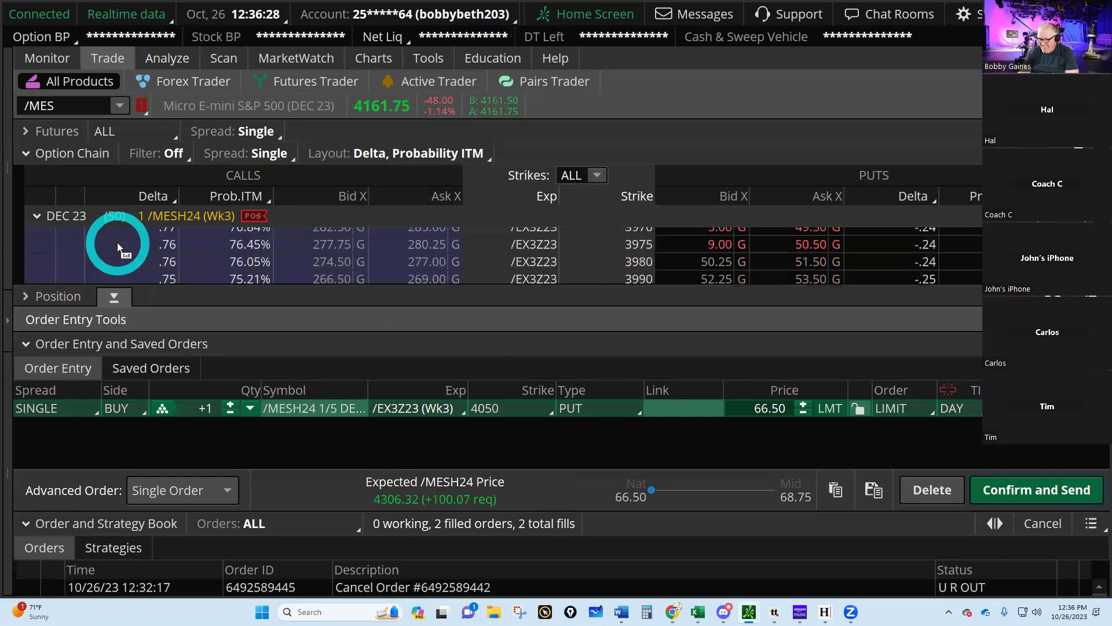
# Load a buy order for one DEC 23 (Wk3) 4150 put at 96.00 to view its price, then collapse the order entry.
pyautogui.scroll(-5, 700, 392)
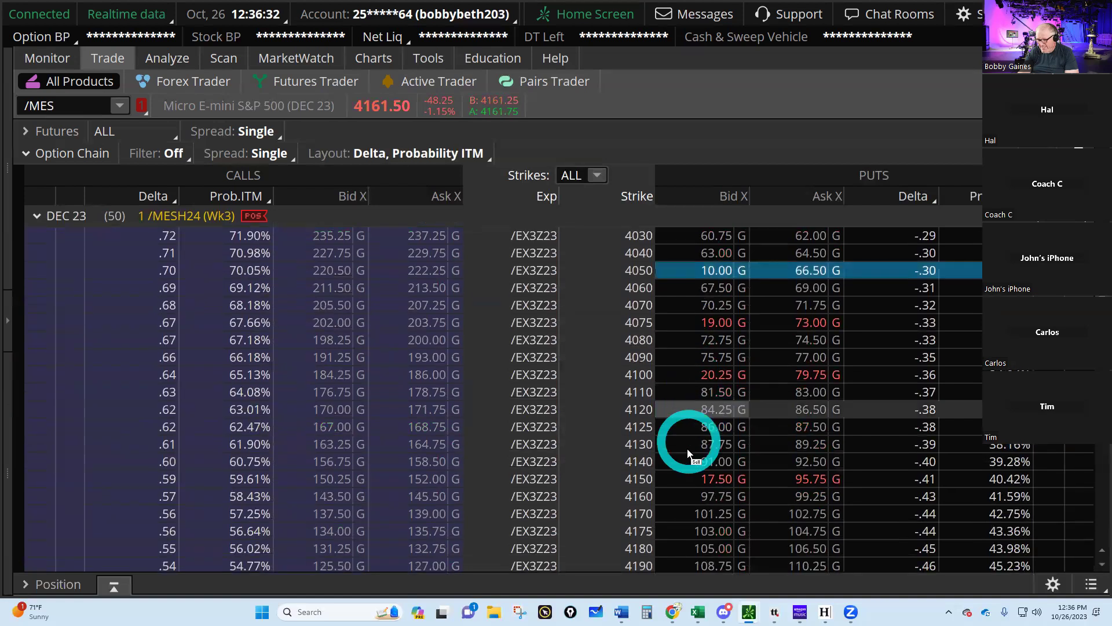
pyautogui.click(804, 481)
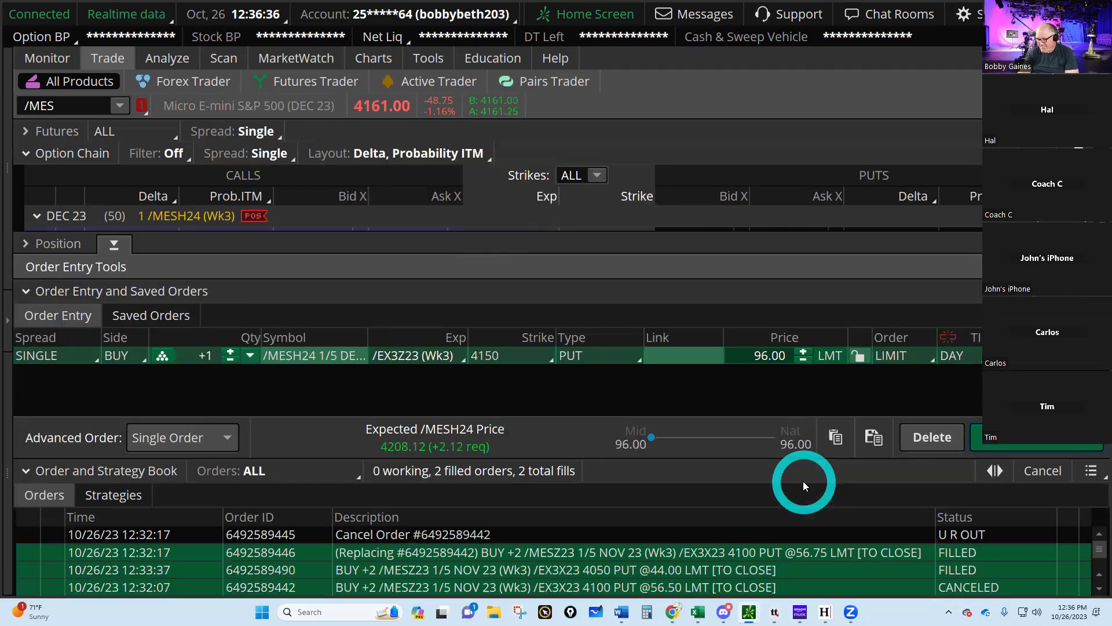
pyautogui.click(112, 248)
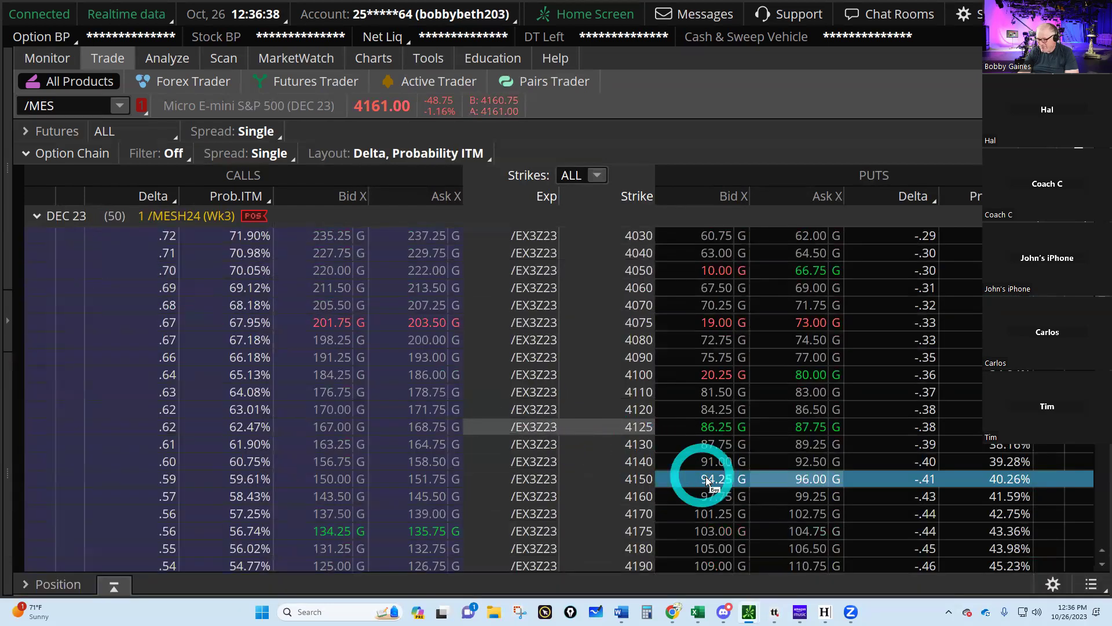
# Preview the credit for selling one DEC 23 (Wk3) 4150 put at 17.50, then dismiss the confirmation and collapse the order entry.
pyautogui.click(708, 478)
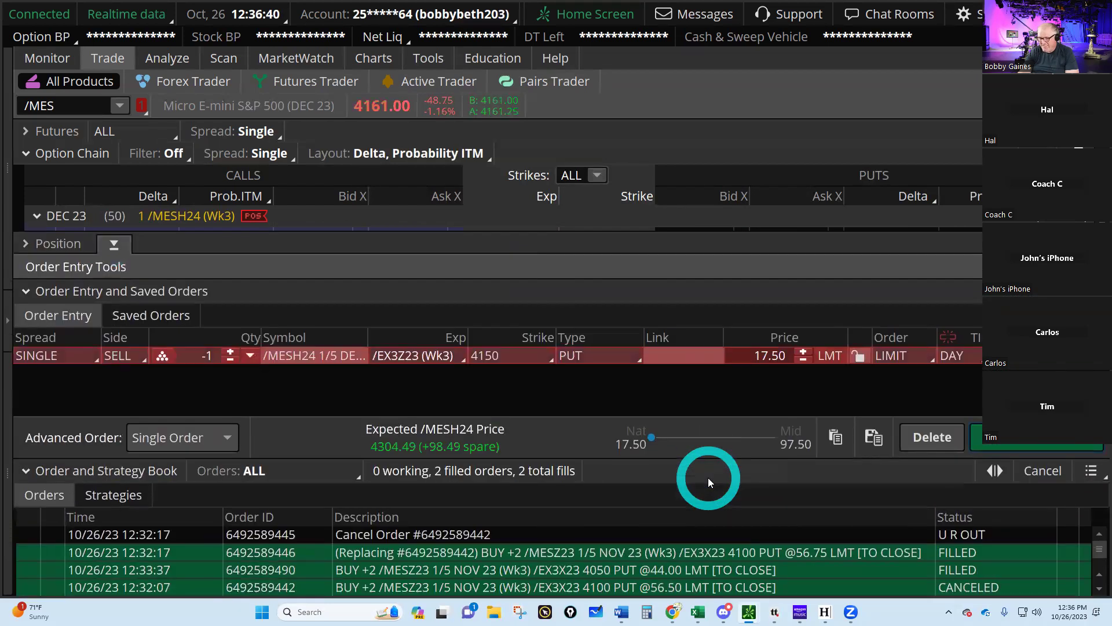
pyautogui.click(1016, 435)
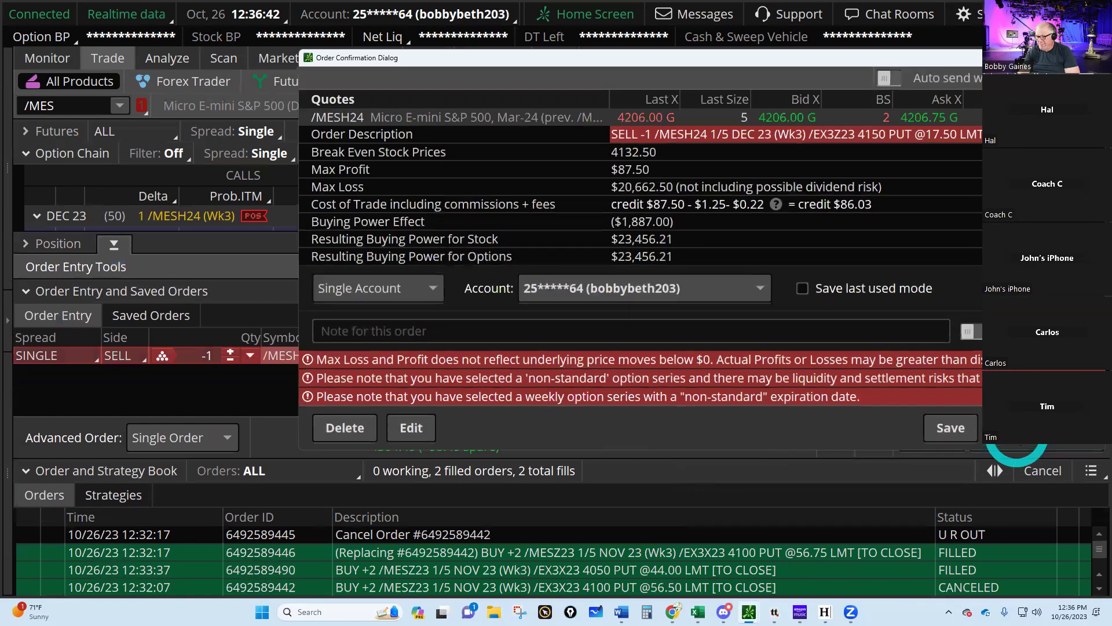
pyautogui.press('Escape')
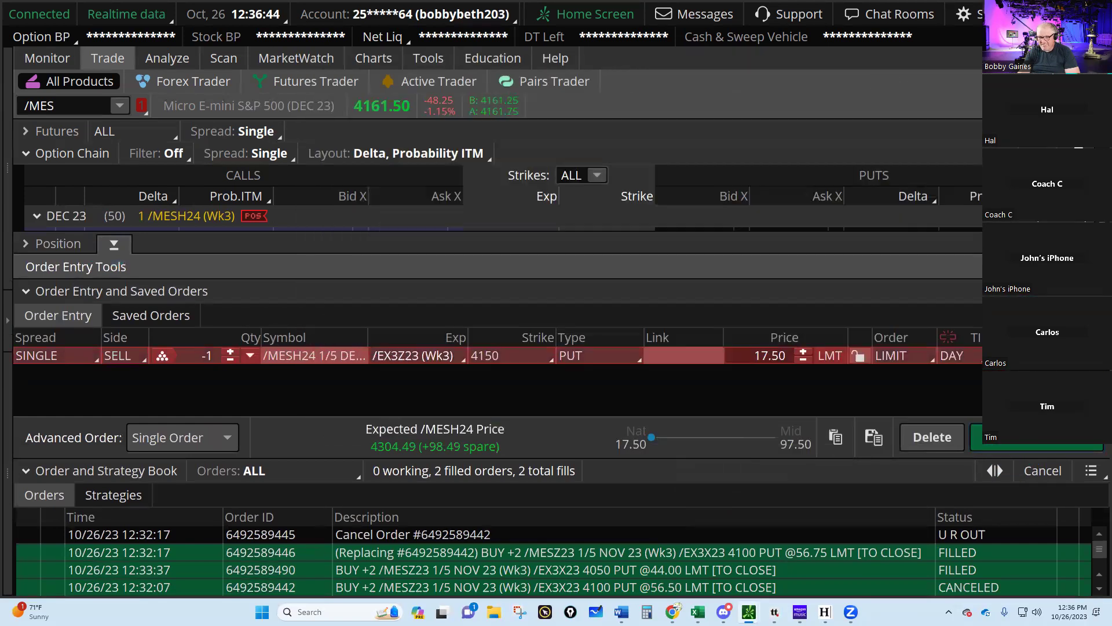
pyautogui.click(113, 248)
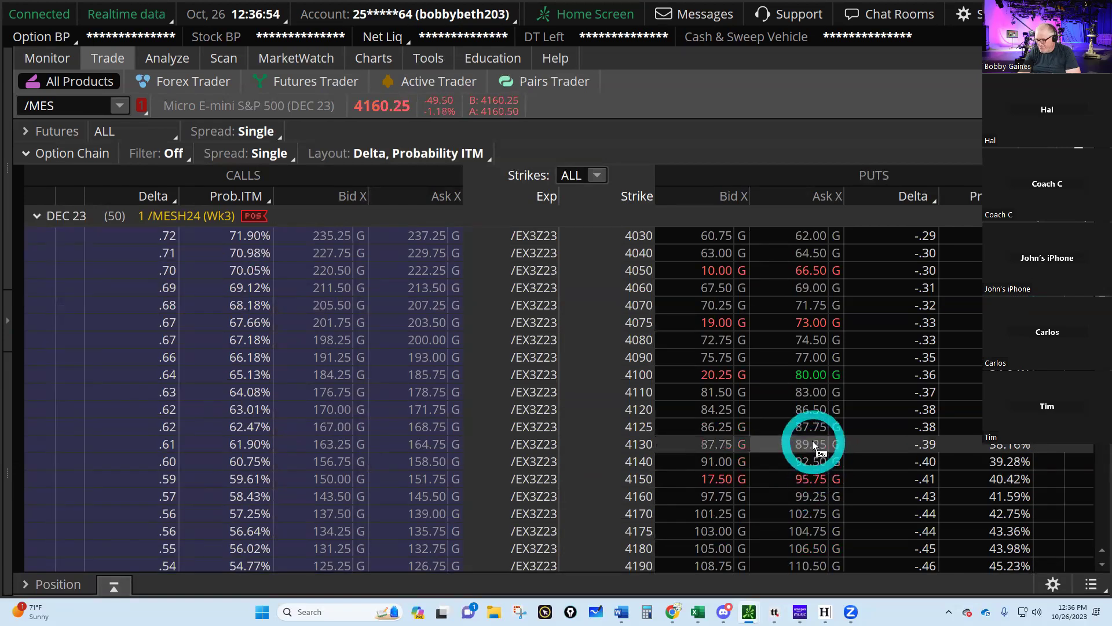
# Preview the credit for selling two DEC 23 (Wk3) 4100 puts at 20.25, then return from the confirmation and collapse the order entry.
pyautogui.click(708, 376)
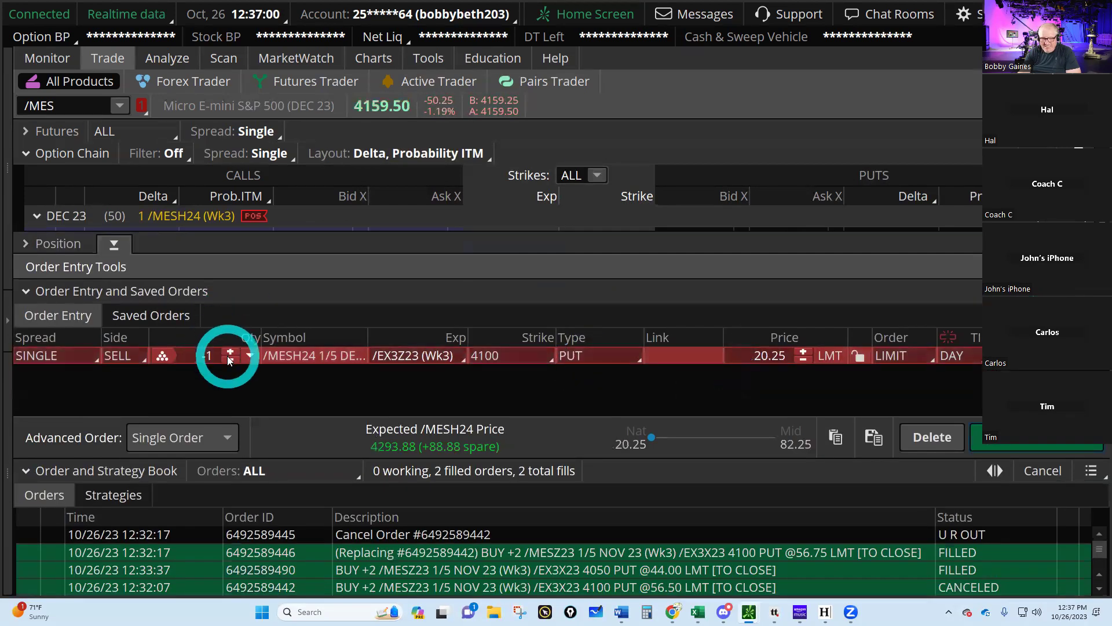
pyautogui.click(229, 359)
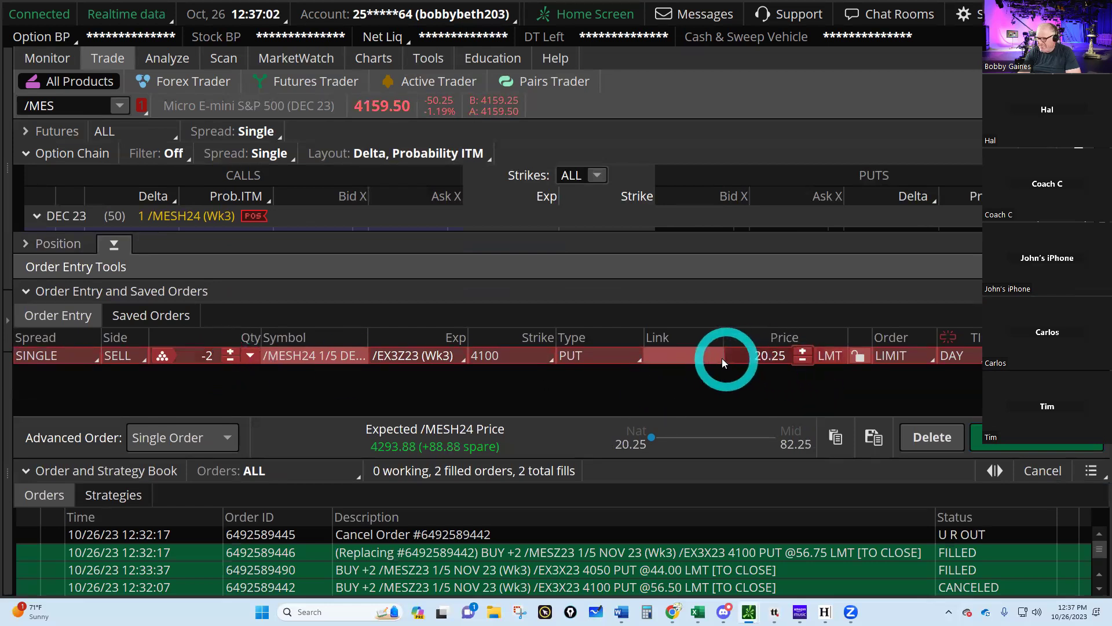
pyautogui.click(1042, 445)
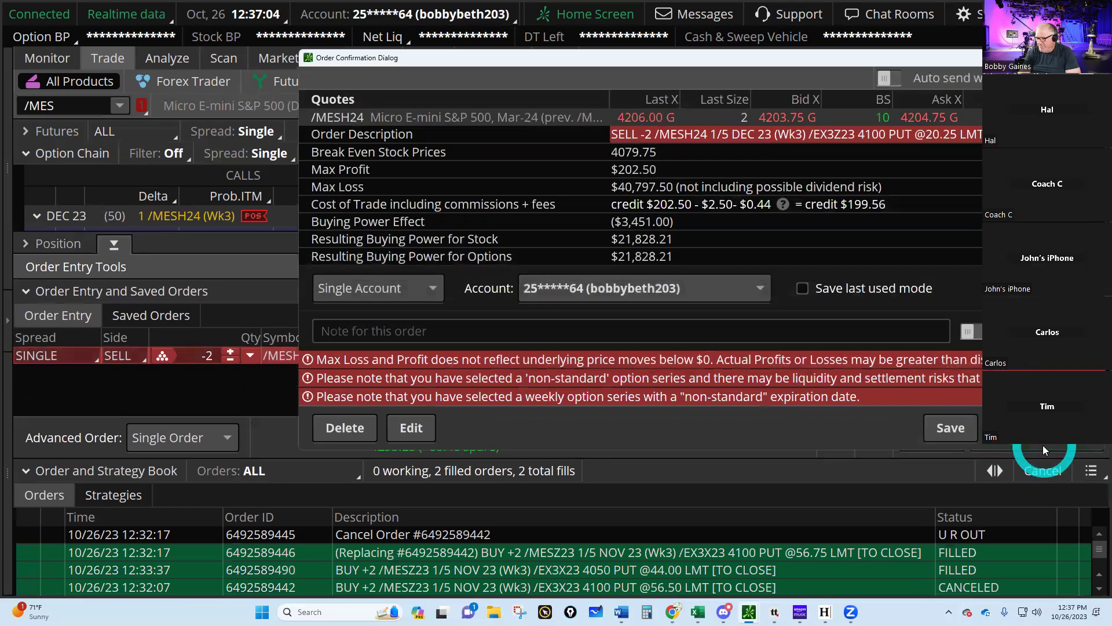
pyautogui.click(889, 211)
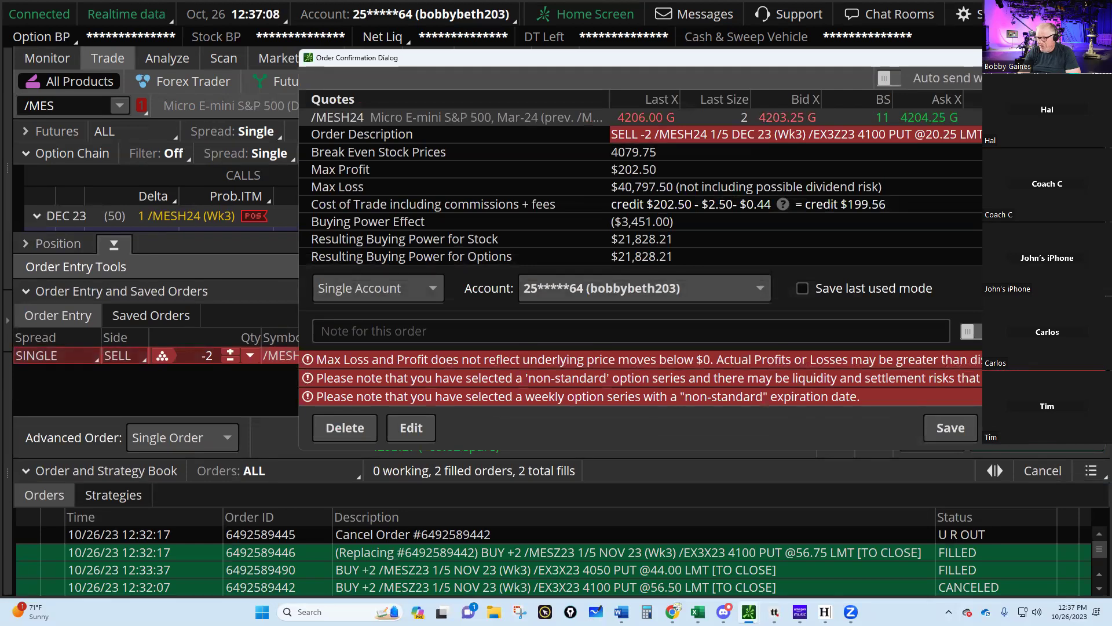
pyautogui.click(411, 427)
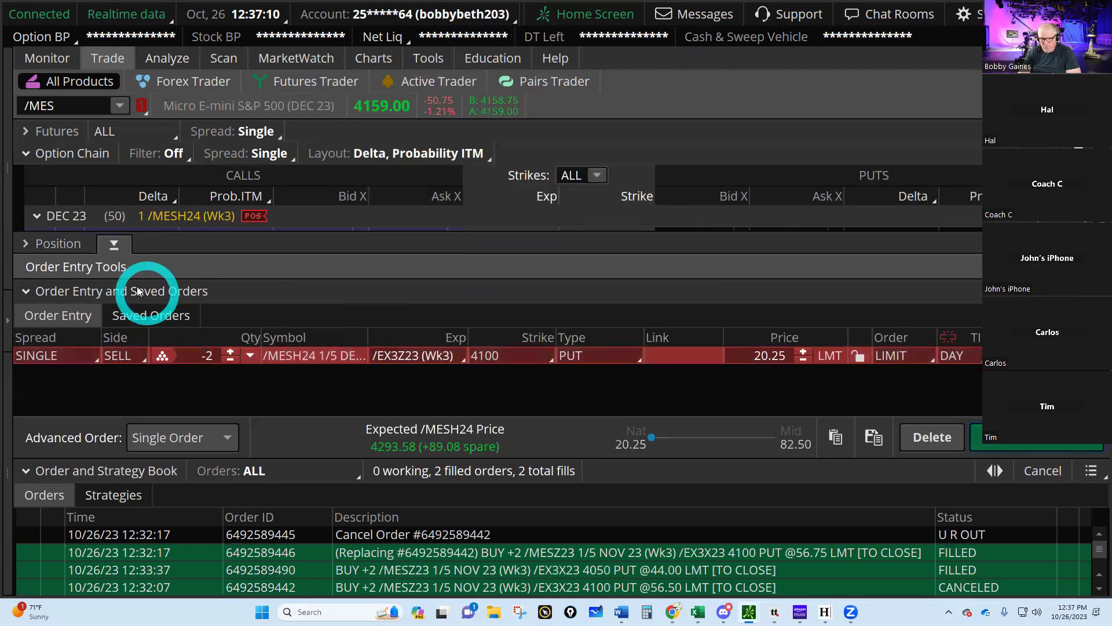
pyautogui.click(113, 248)
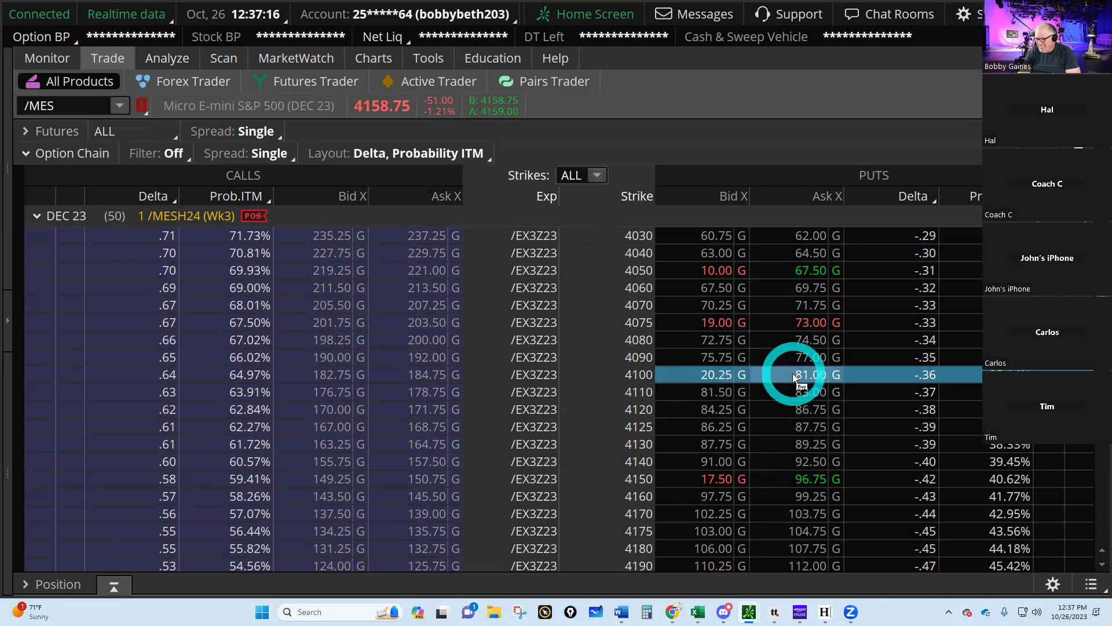
# Preview the credit for selling two DEC 23 (Wk3) 4090 puts at 75.75, then dismiss the confirmation and collapse the order entry.
pyautogui.click(716, 357)
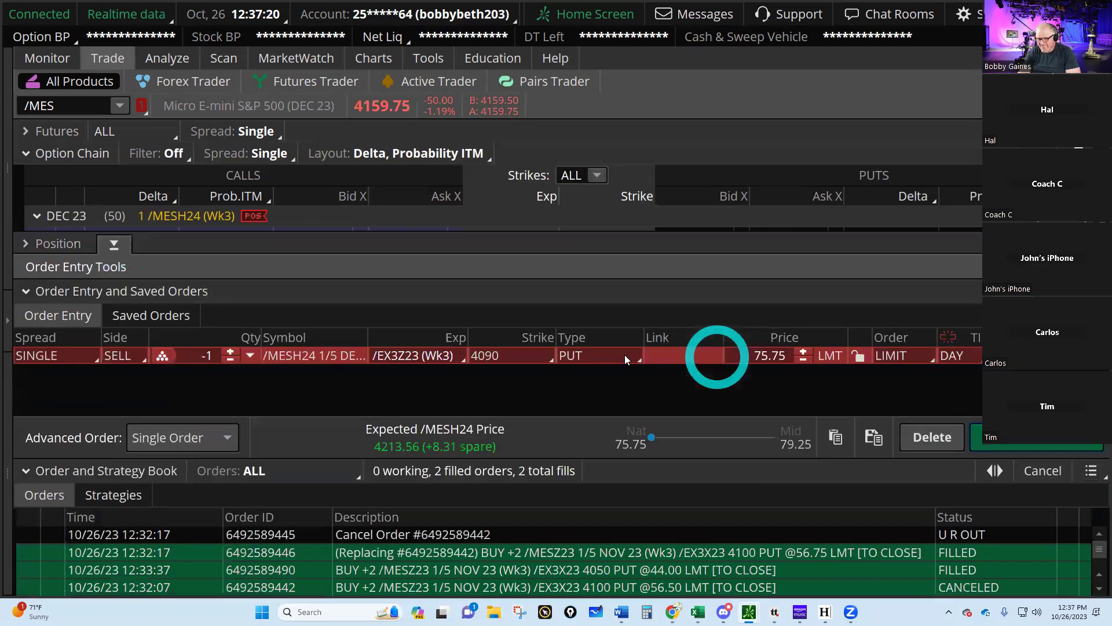
pyautogui.click(230, 362)
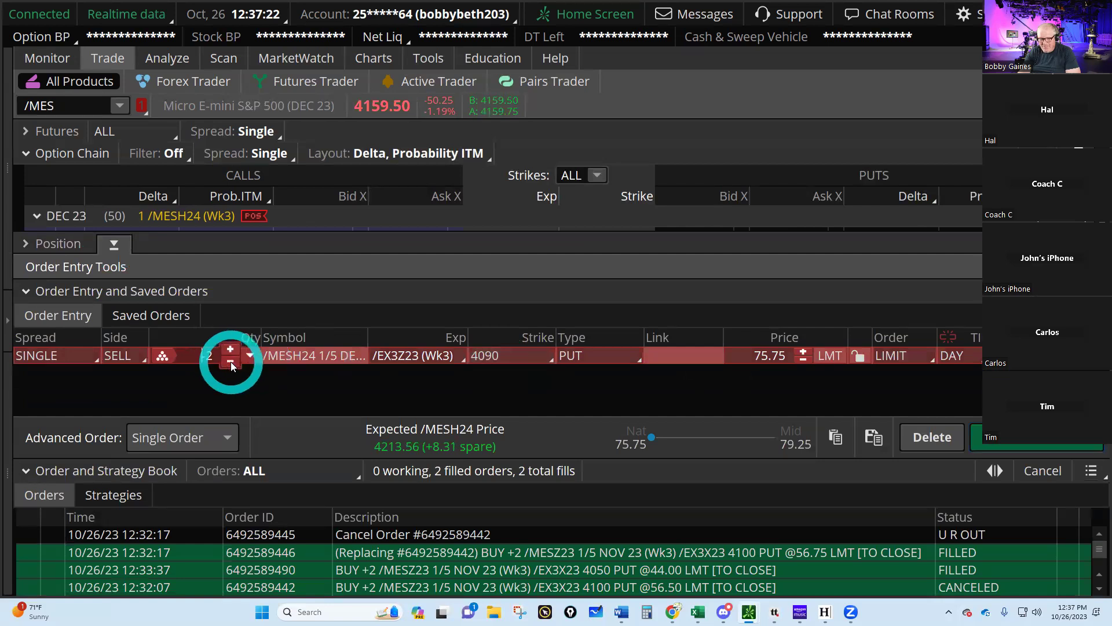
pyautogui.click(1019, 444)
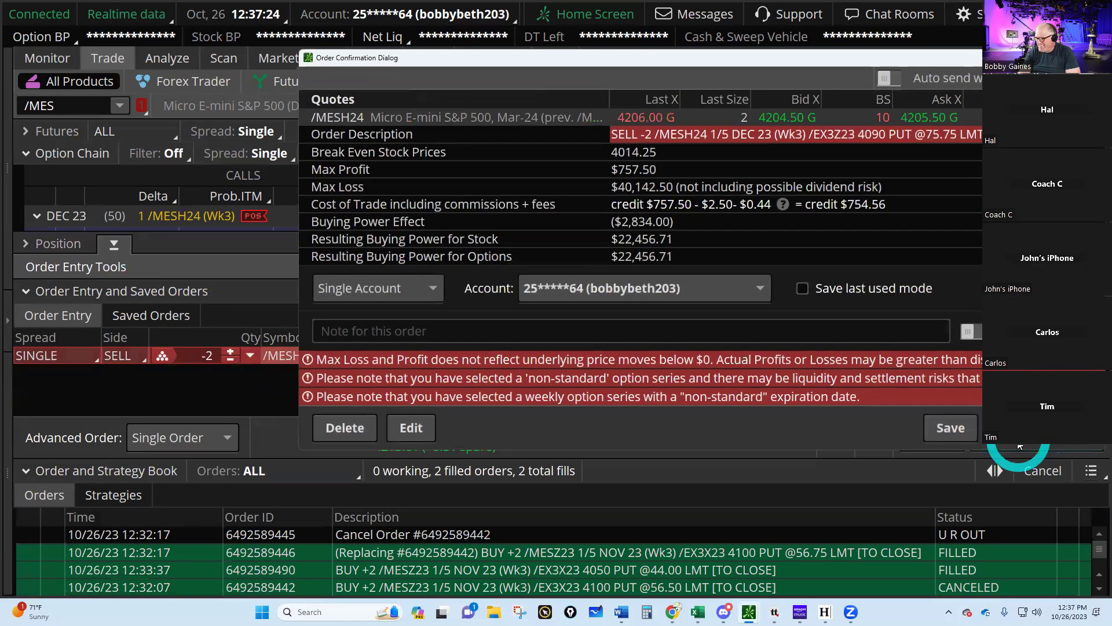
pyautogui.press('Escape')
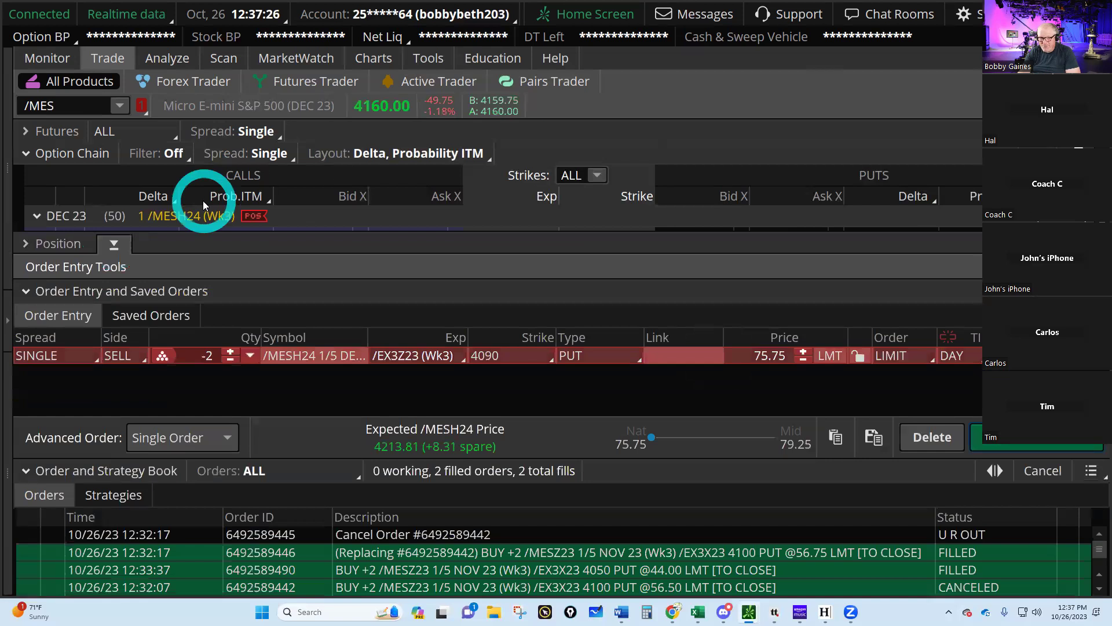
pyautogui.click(112, 244)
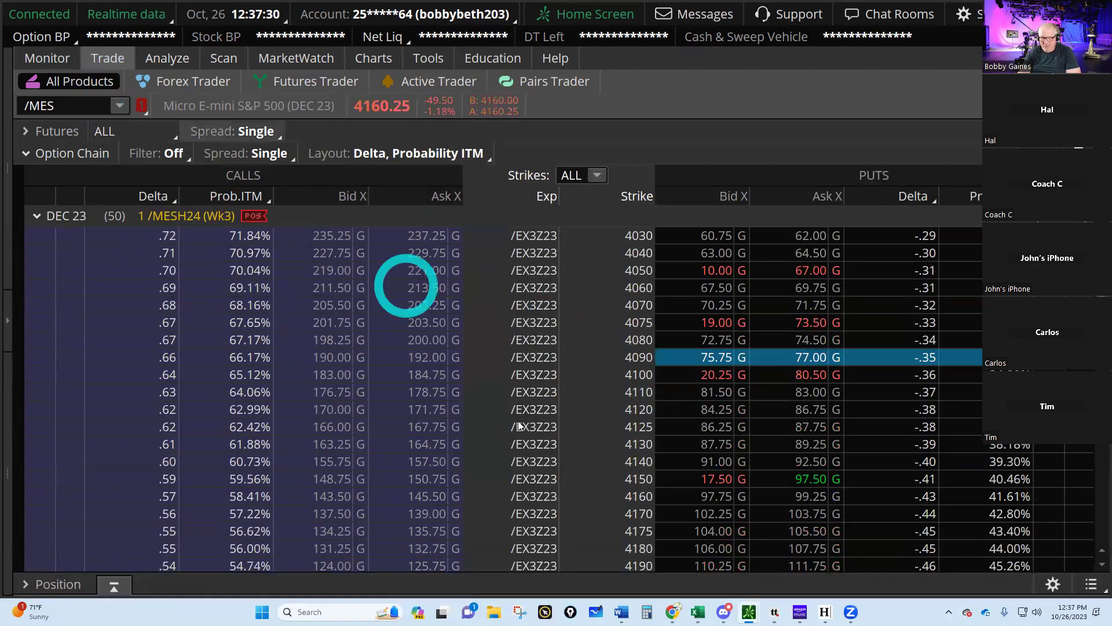
# Switch to the IRA trades spreadsheet in Excel to check the closing debits of NP 86 and NP 87, then return to the thinkorswim option chain.
pyautogui.moveTo(697, 612)
pyautogui.click(641, 562)
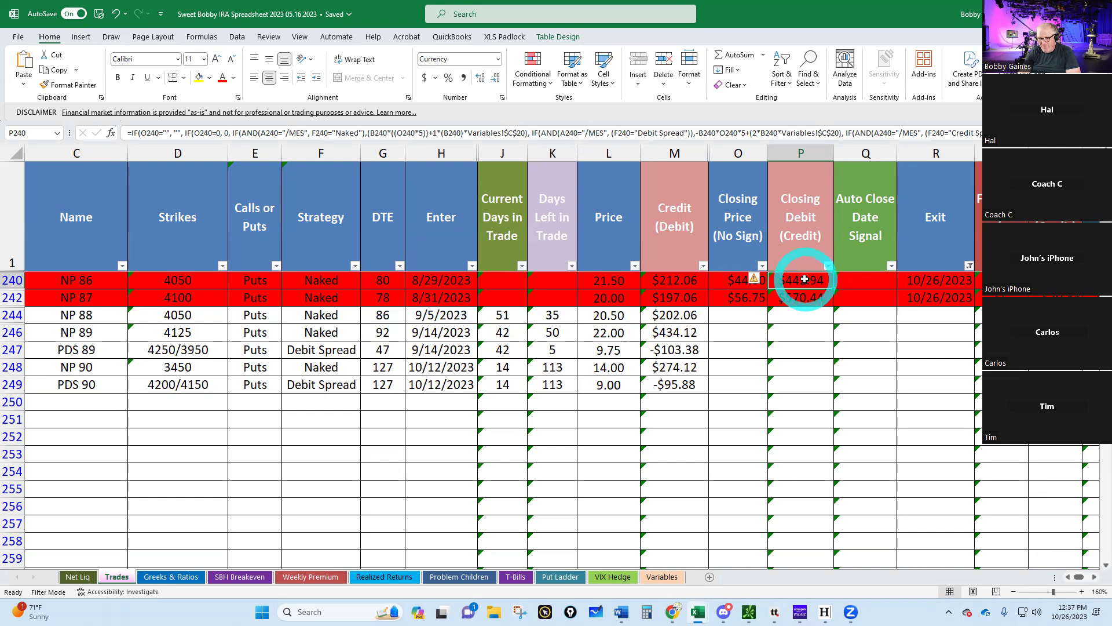
pyautogui.moveTo(749, 612)
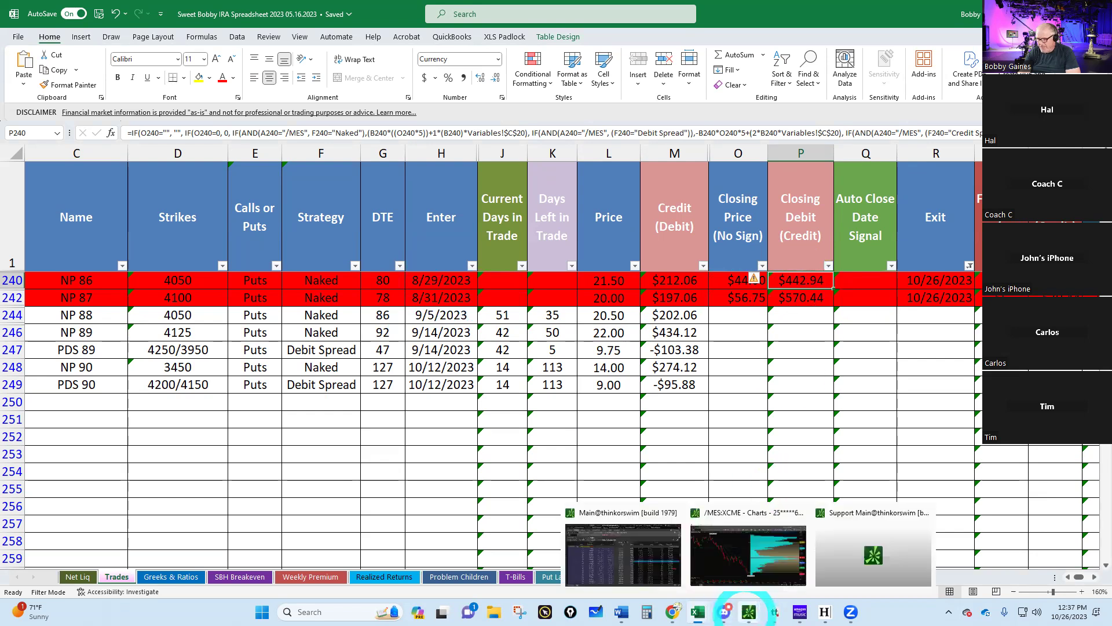
pyautogui.click(645, 569)
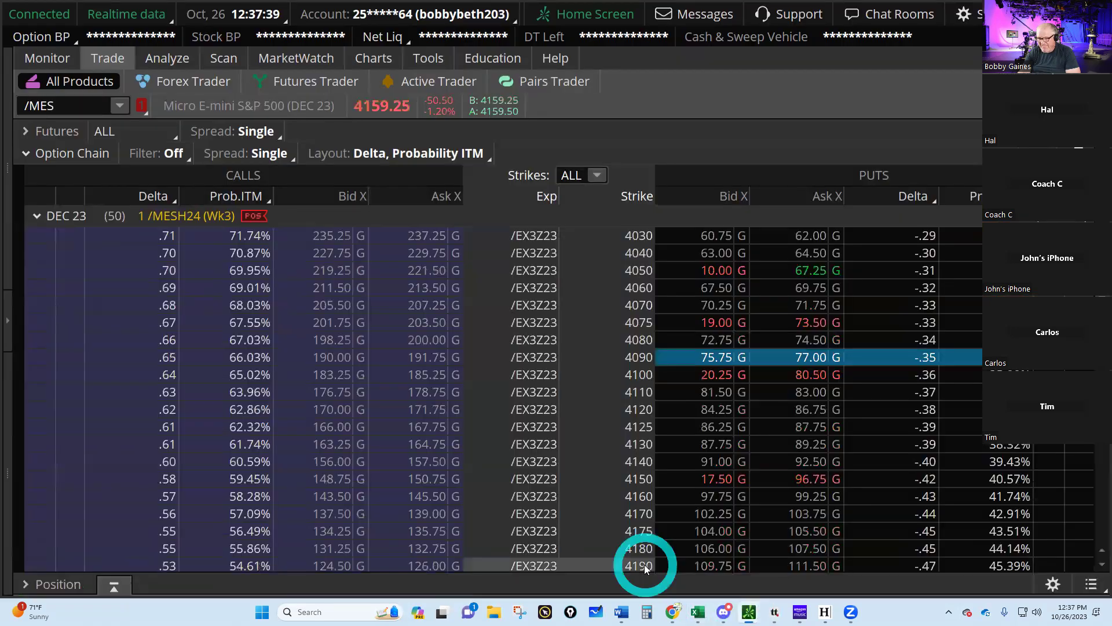
# Preview the credit for selling one DEC 23 (Wk3) 4050 put at the 69.25 mid price, then dismiss the confirmation and collapse the order entry.
pyautogui.click(711, 270)
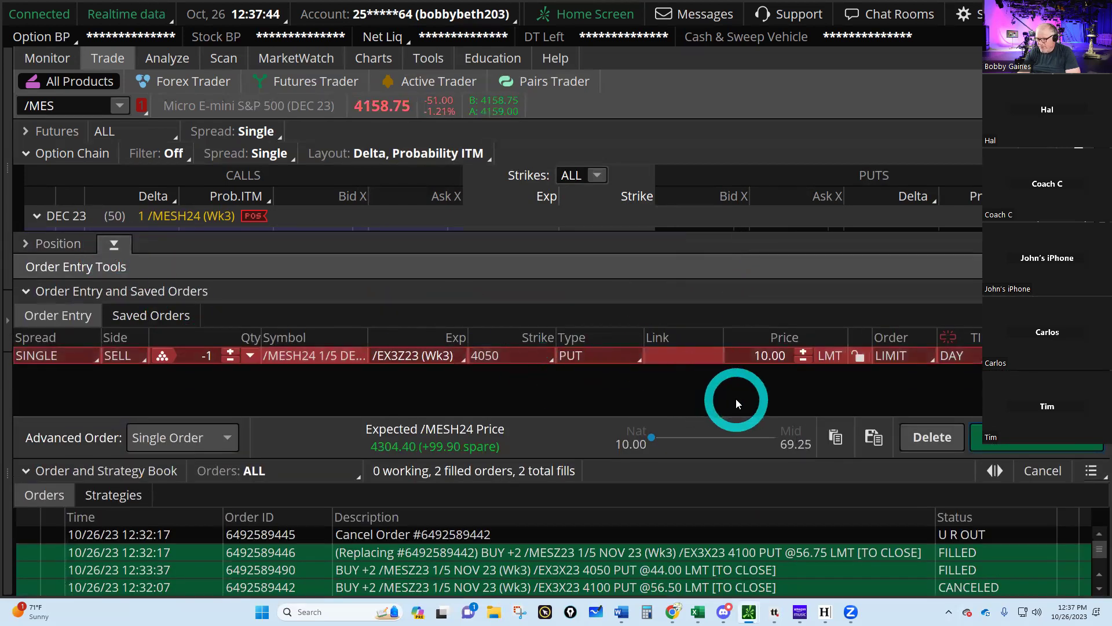
pyautogui.moveTo(651, 436); pyautogui.dragTo(787, 438)
pyautogui.click(1037, 450)
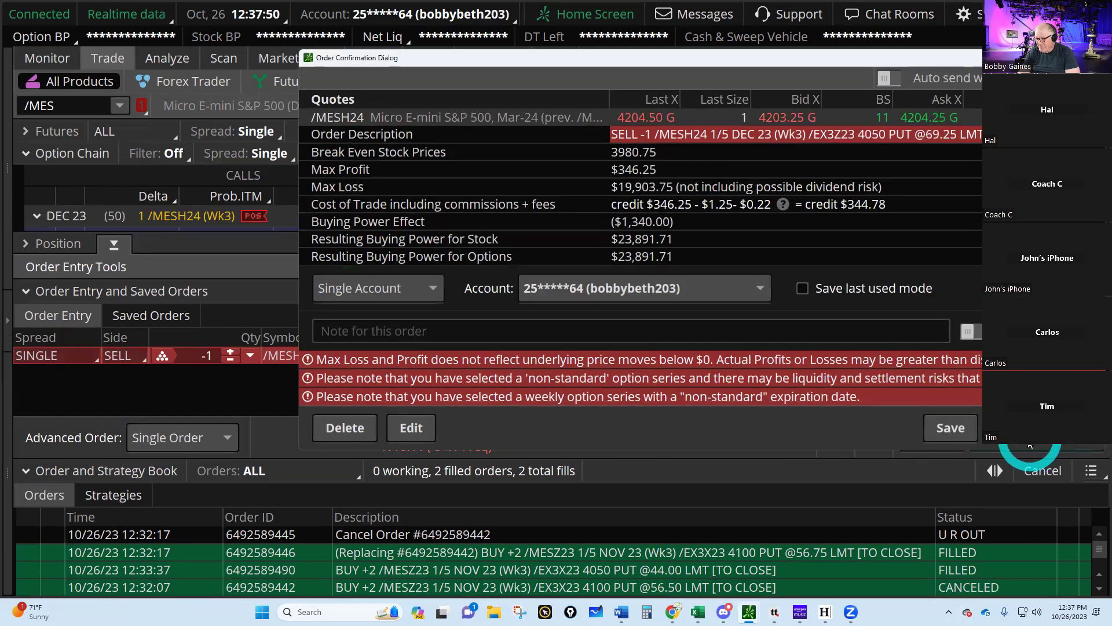
pyautogui.click(294, 426)
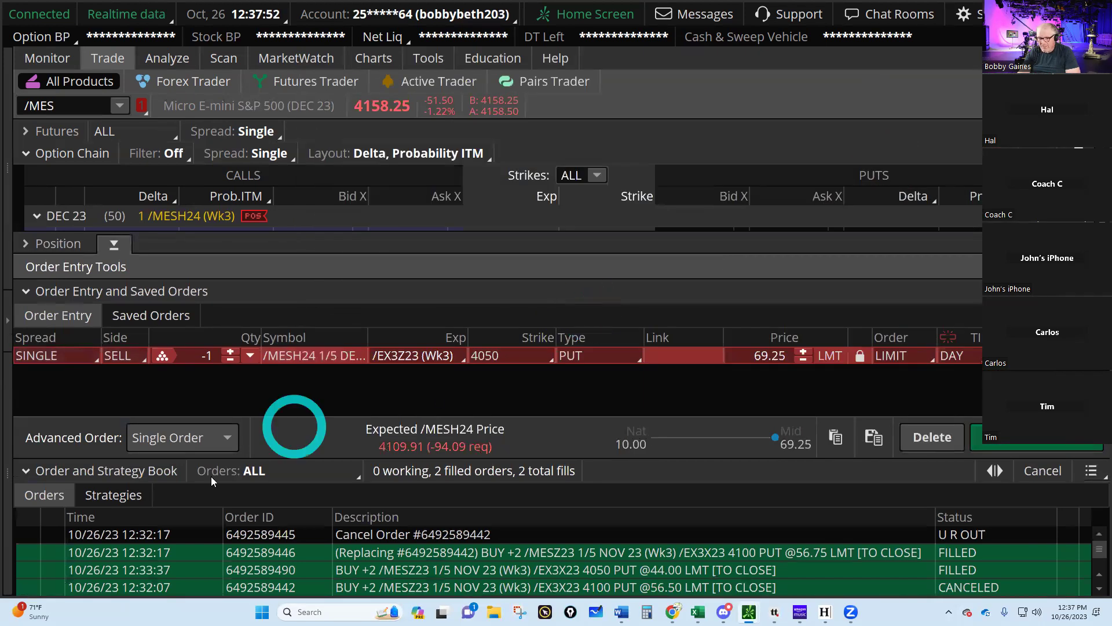
pyautogui.click(114, 248)
pyautogui.click(506, 334)
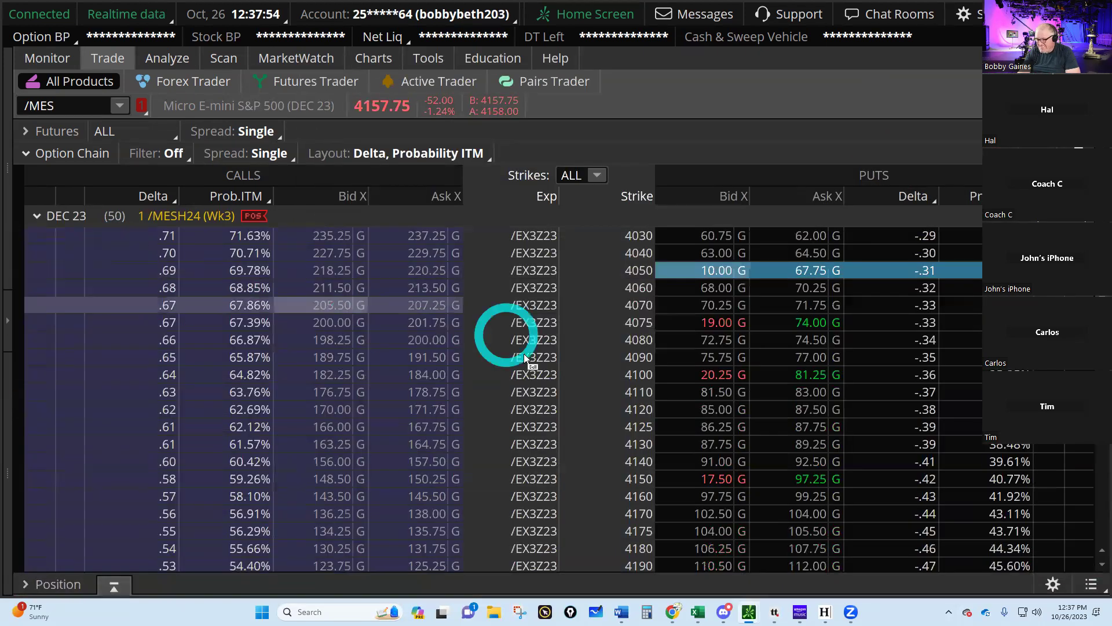
# Preview the credit for selling two DEC 23 (Wk3) 4010 puts at 57.25, then dismiss the confirmation and collapse the order entry.
pyautogui.click(735, 423)
pyautogui.scroll(3, 736, 425)
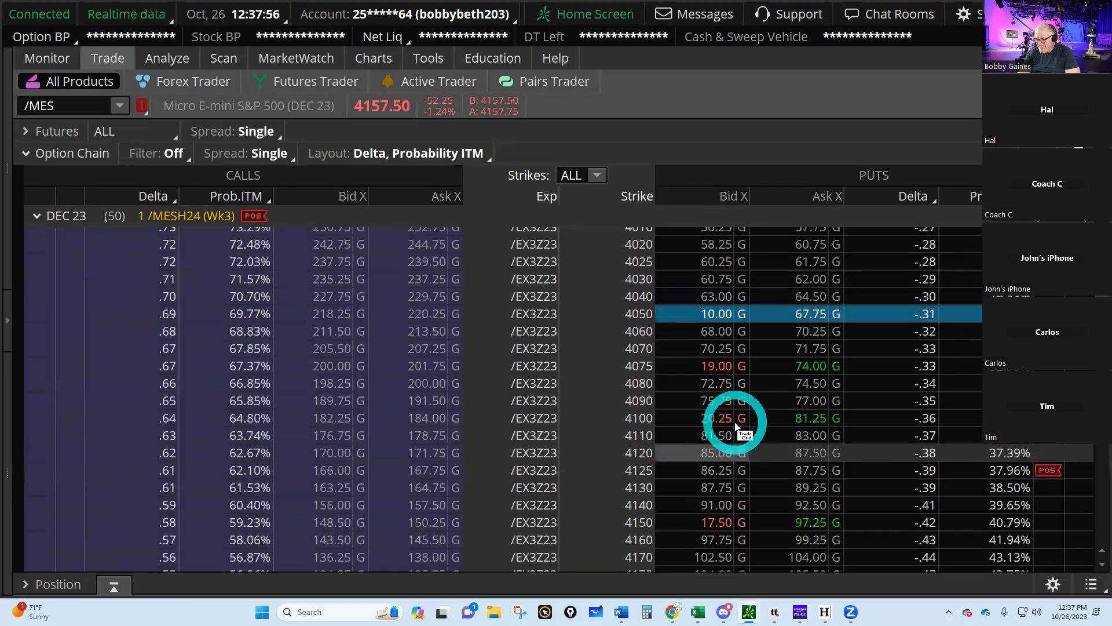
pyautogui.scroll(3, 735, 426)
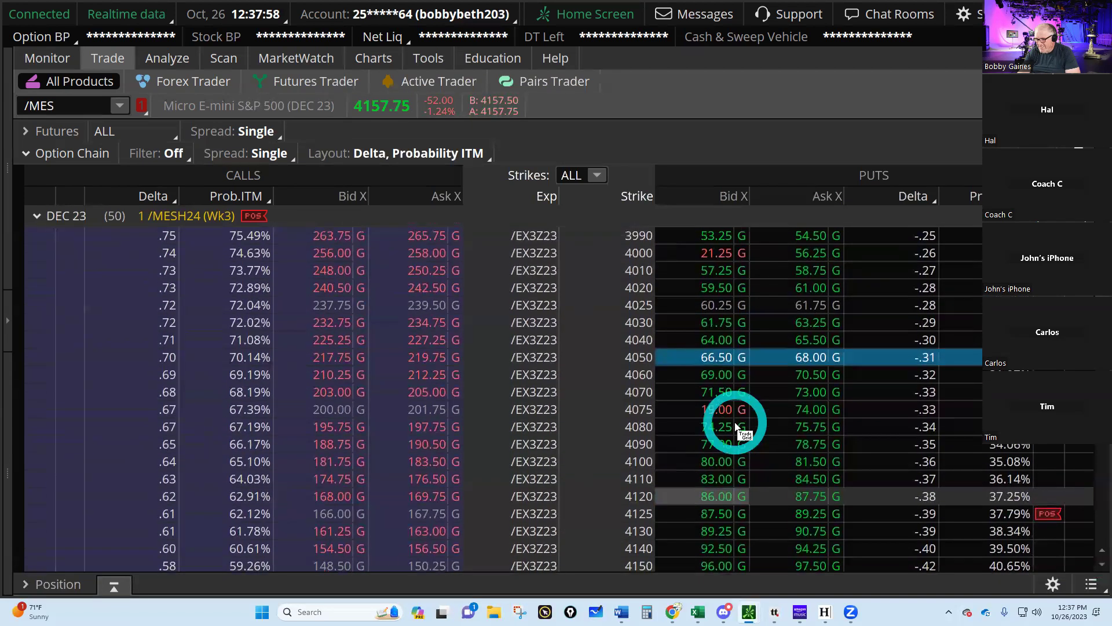
pyautogui.click(718, 269)
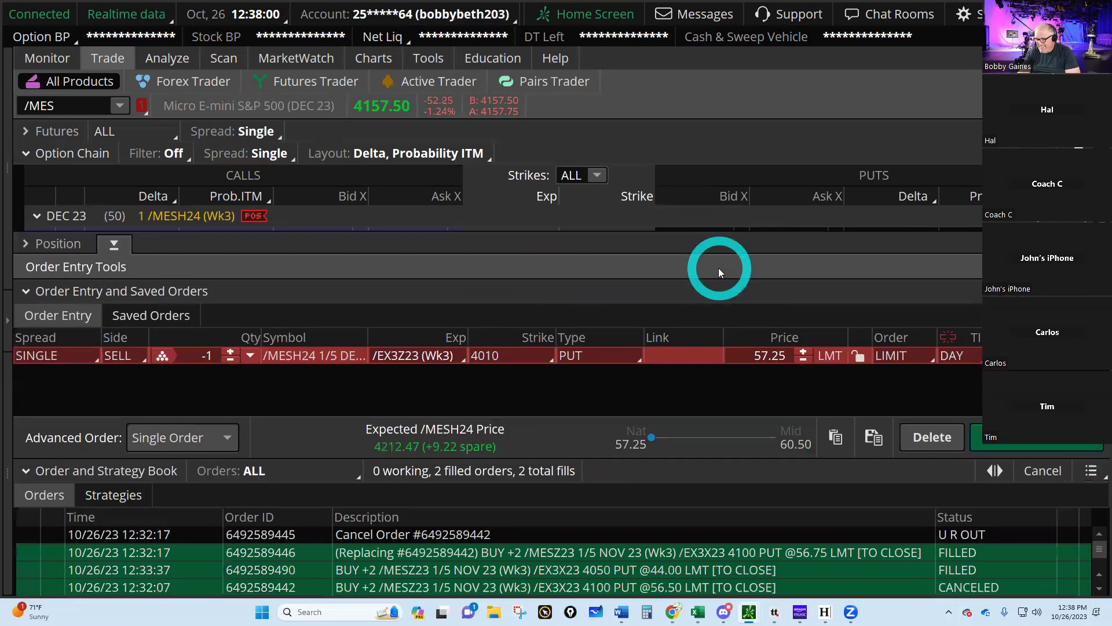
pyautogui.click(228, 362)
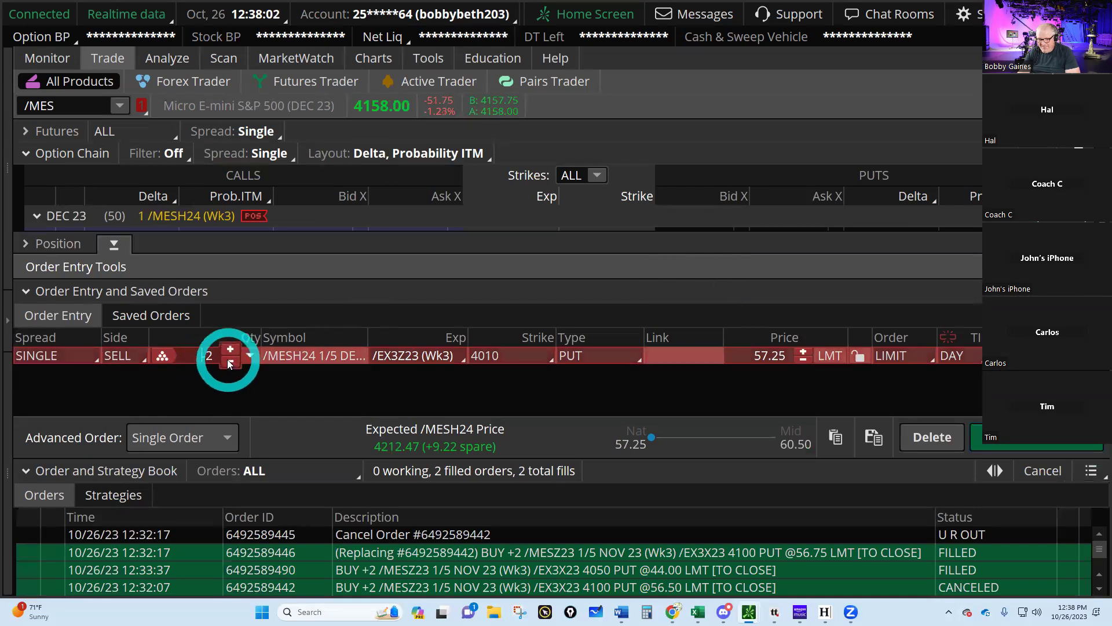
pyautogui.click(1012, 444)
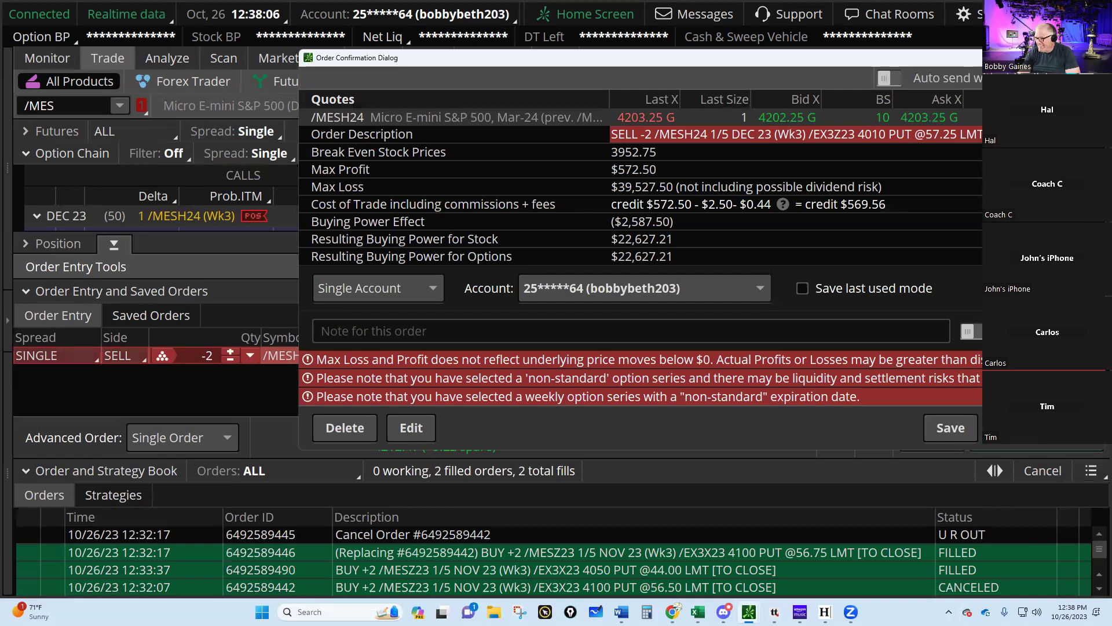
pyautogui.click(179, 239)
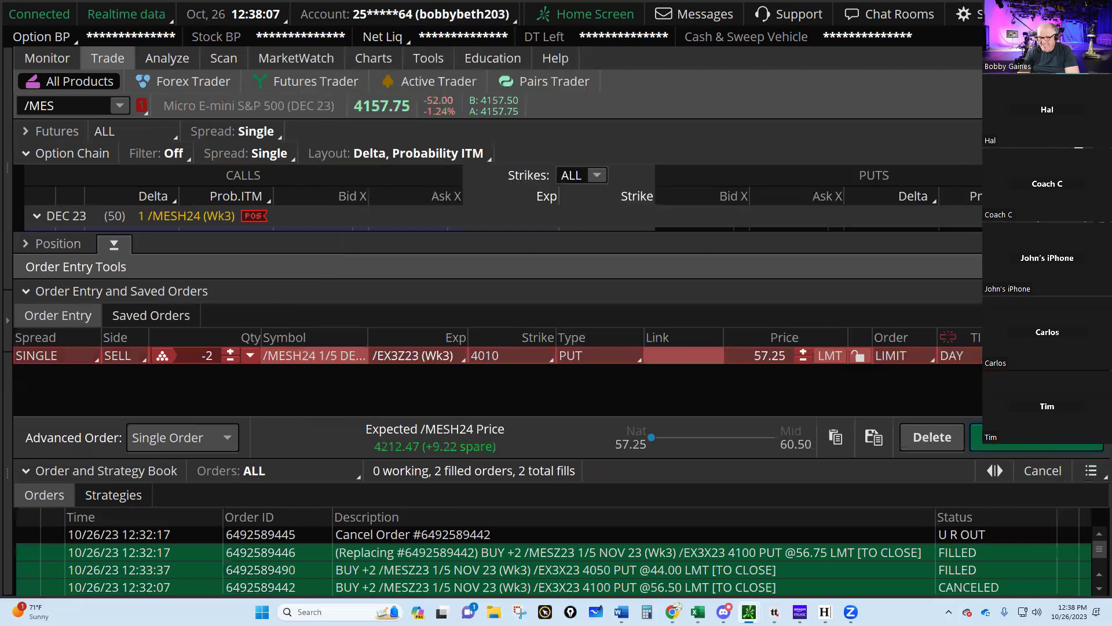
pyautogui.click(113, 246)
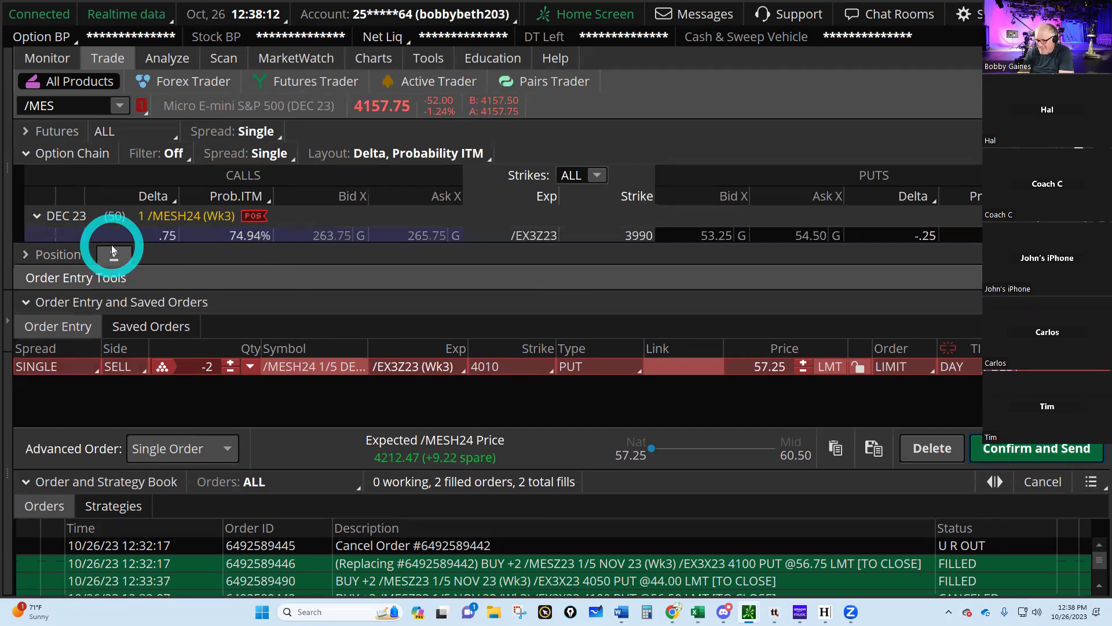
# Preview the credit for selling two DEC 23 (Wk3) 3980 puts at 51.25 in the order confirmation.
pyautogui.scroll(4, 736, 449)
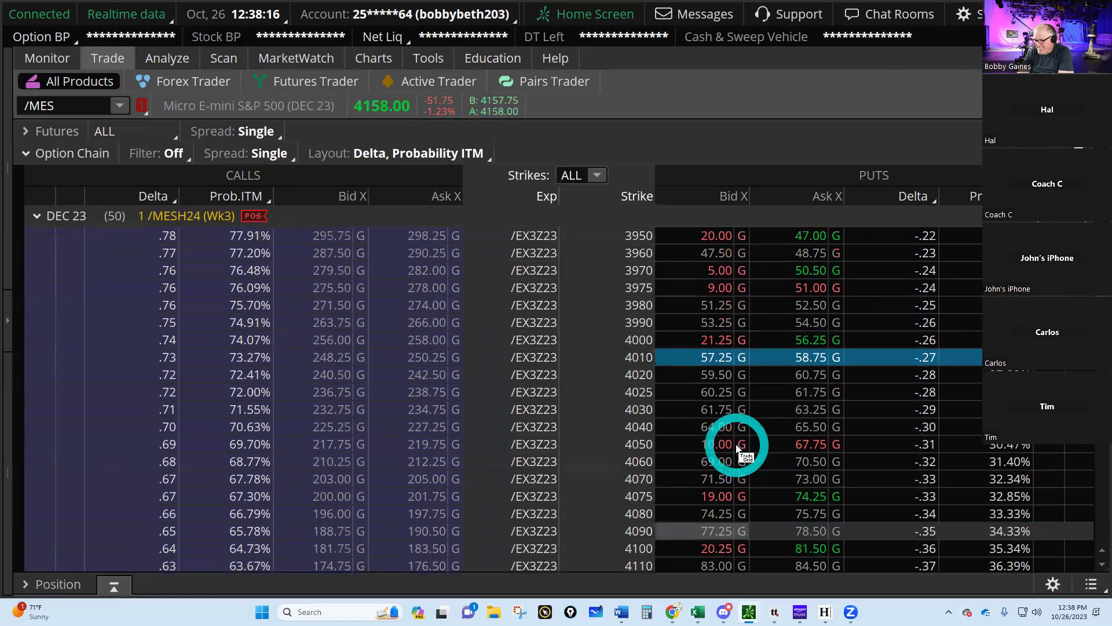
pyautogui.click(706, 303)
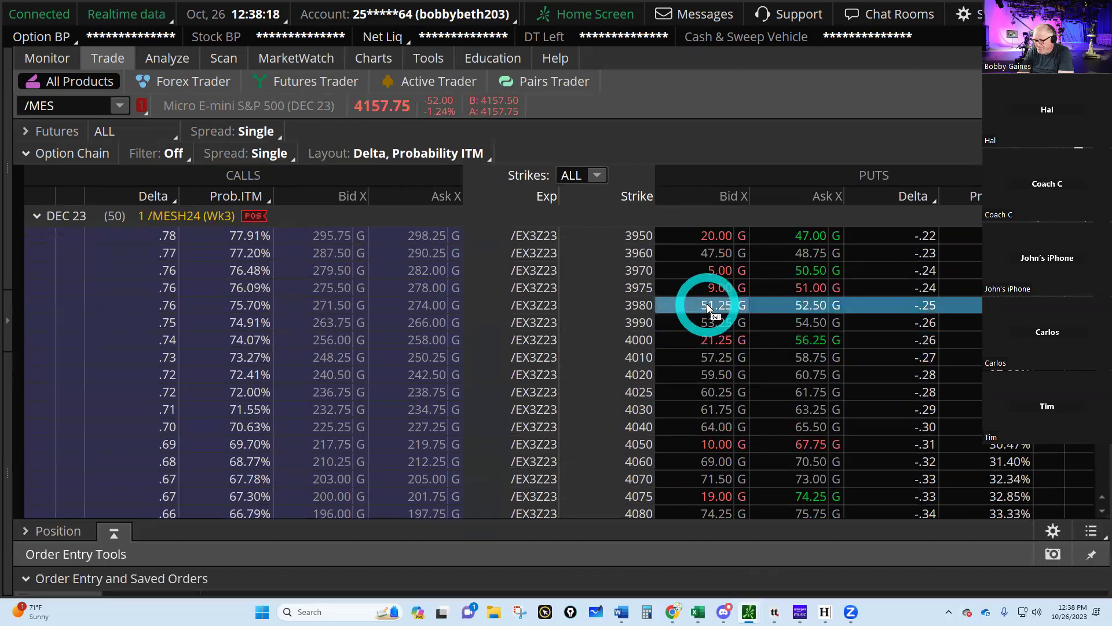
pyautogui.click(230, 360)
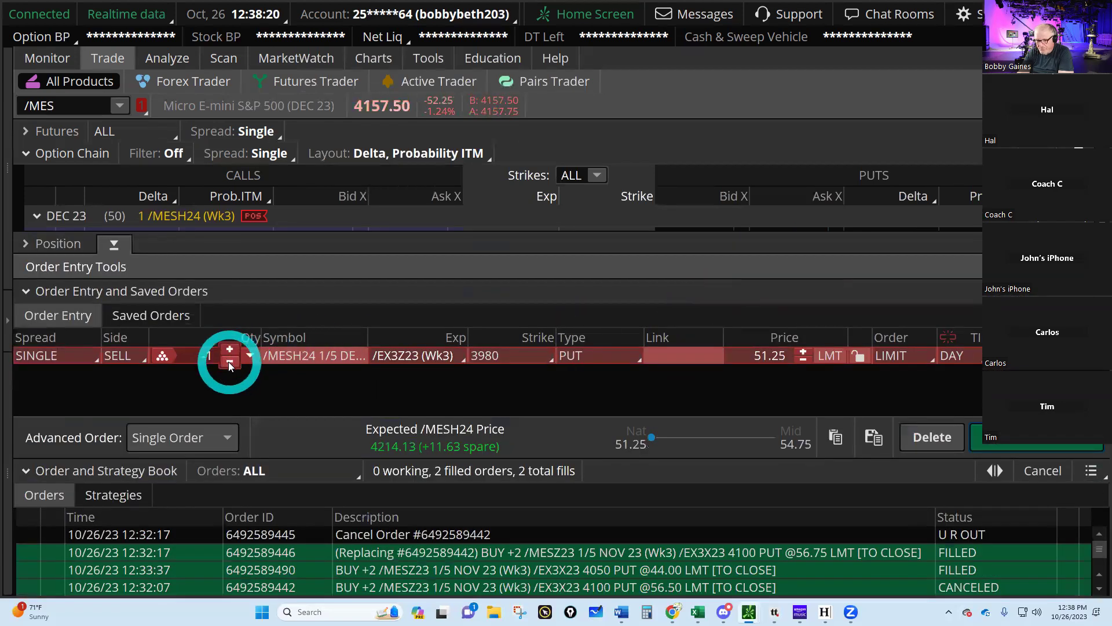
pyautogui.click(1021, 445)
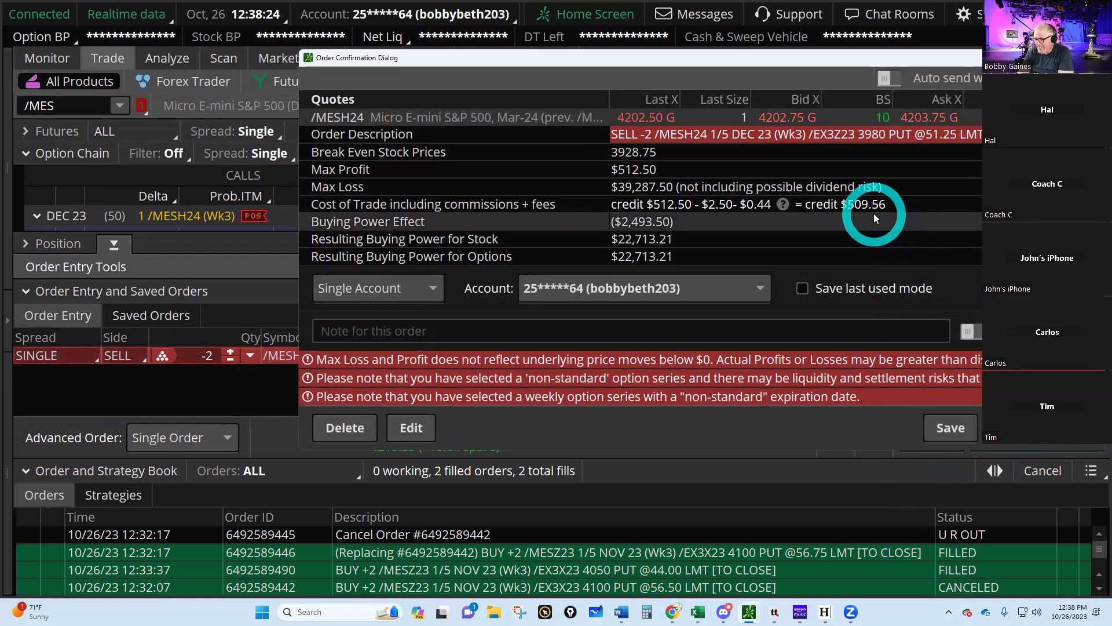
# Switch to the IRA trades spreadsheet in Excel and select the closing debit of NP 86 for comparison with the previewed credit.
pyautogui.moveTo(697, 613)
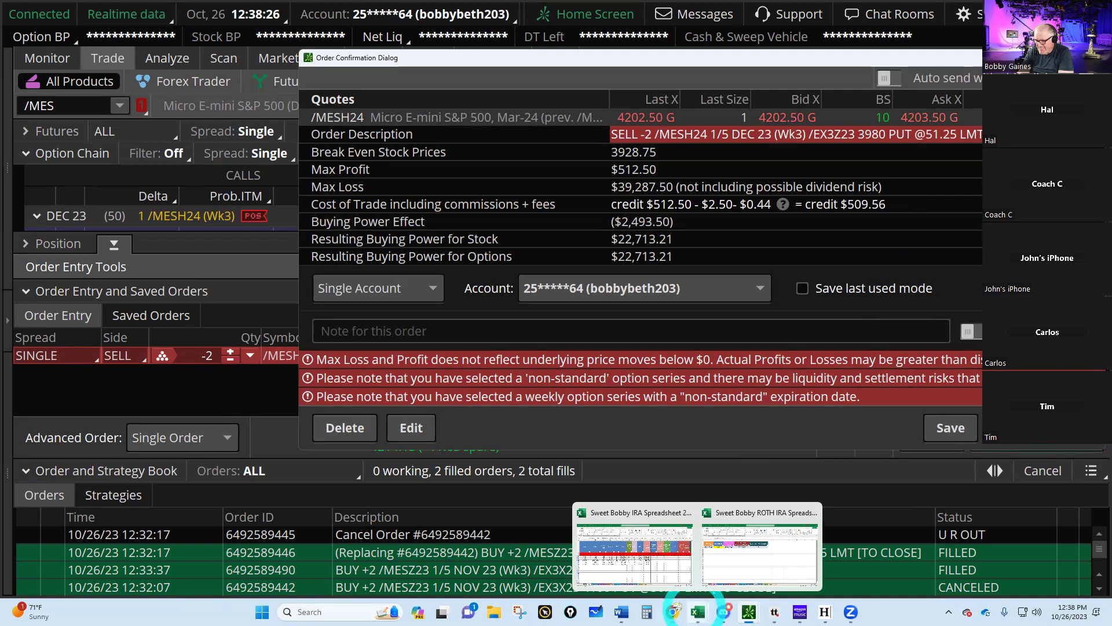
pyautogui.click(637, 545)
pyautogui.click(805, 283)
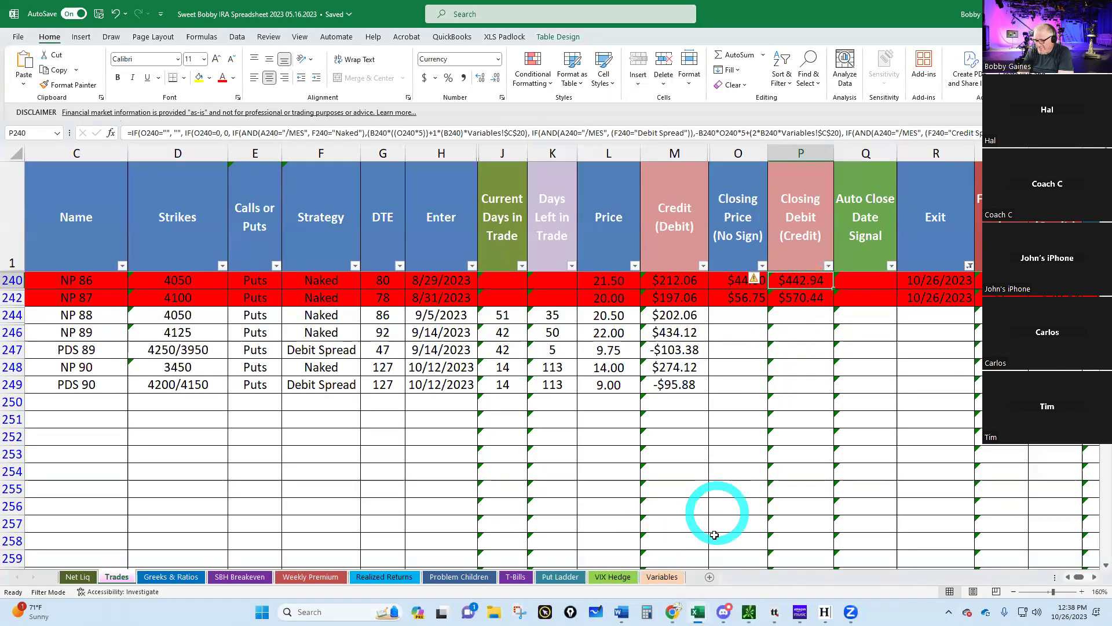
# Switch back to thinkorswim, dismiss the 3980 put order confirmation and collapse the order entry to check that strike's delta.
pyautogui.moveTo(747, 612)
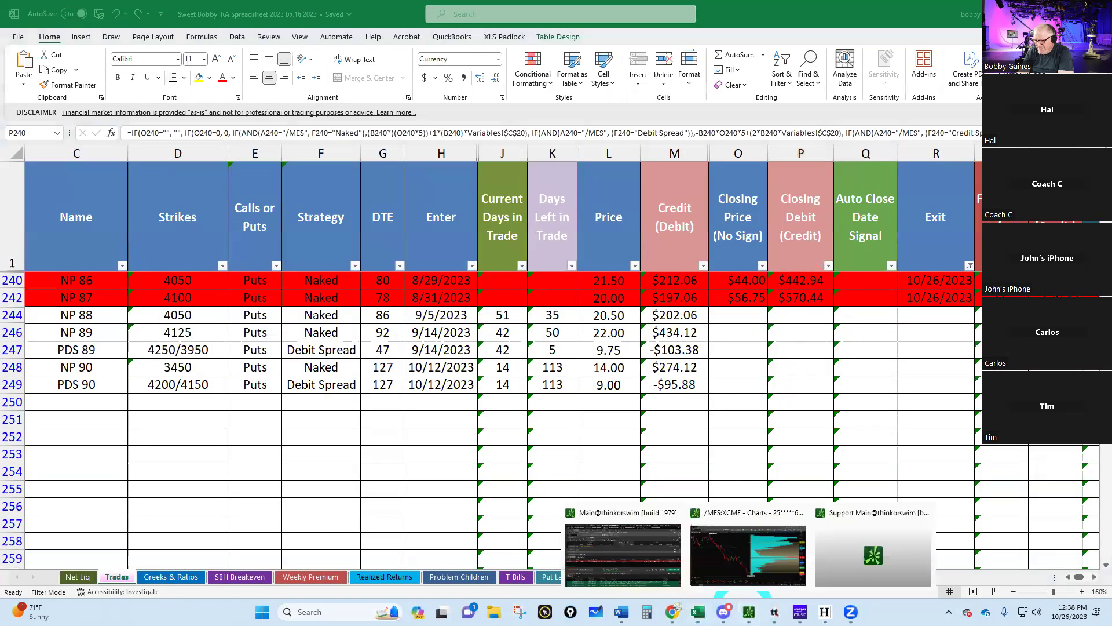
pyautogui.click(651, 556)
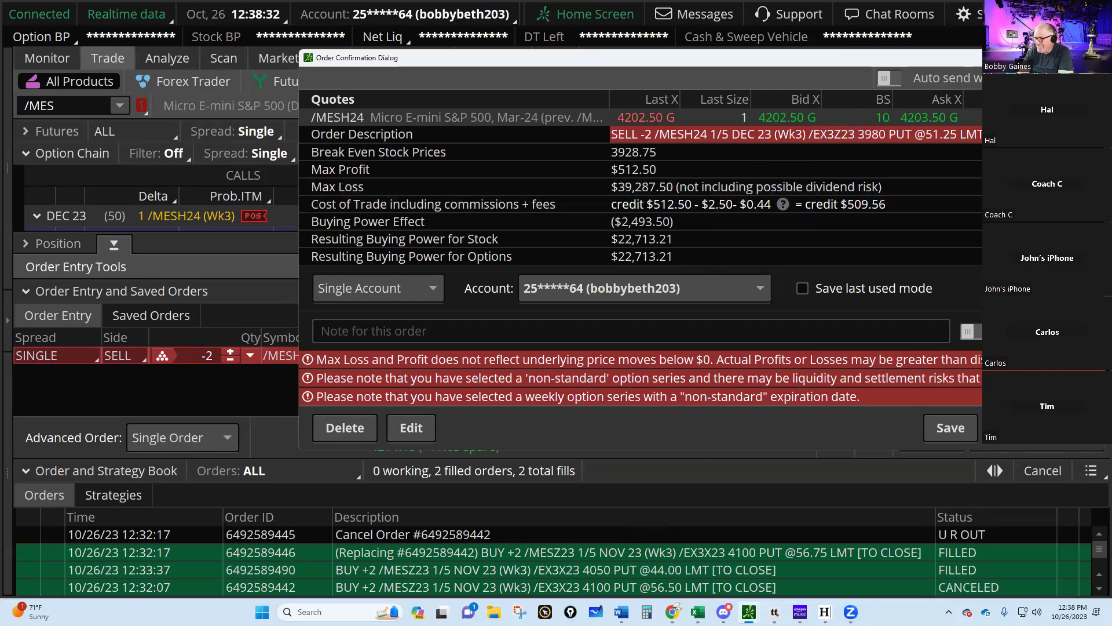
pyautogui.press('Escape')
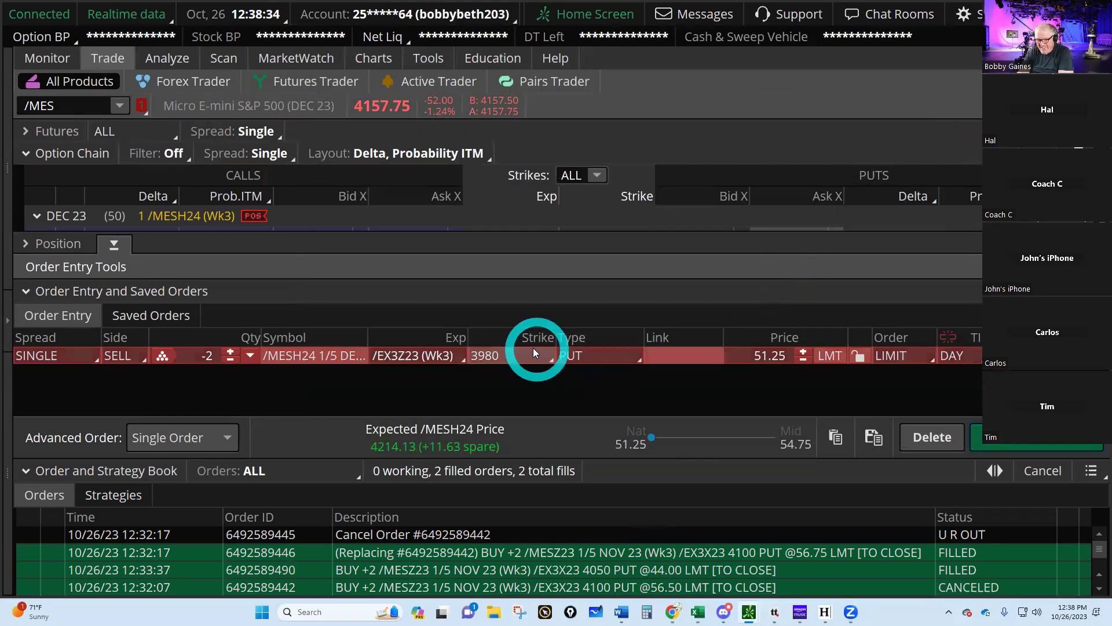
pyautogui.click(149, 258)
pyautogui.click(113, 244)
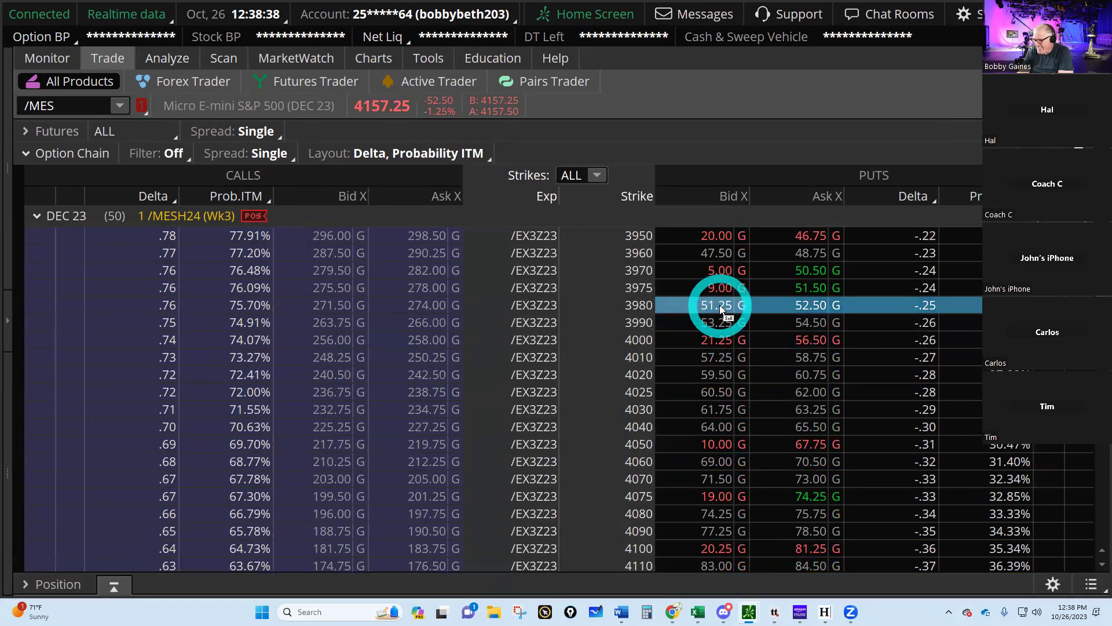
pyautogui.click(927, 305)
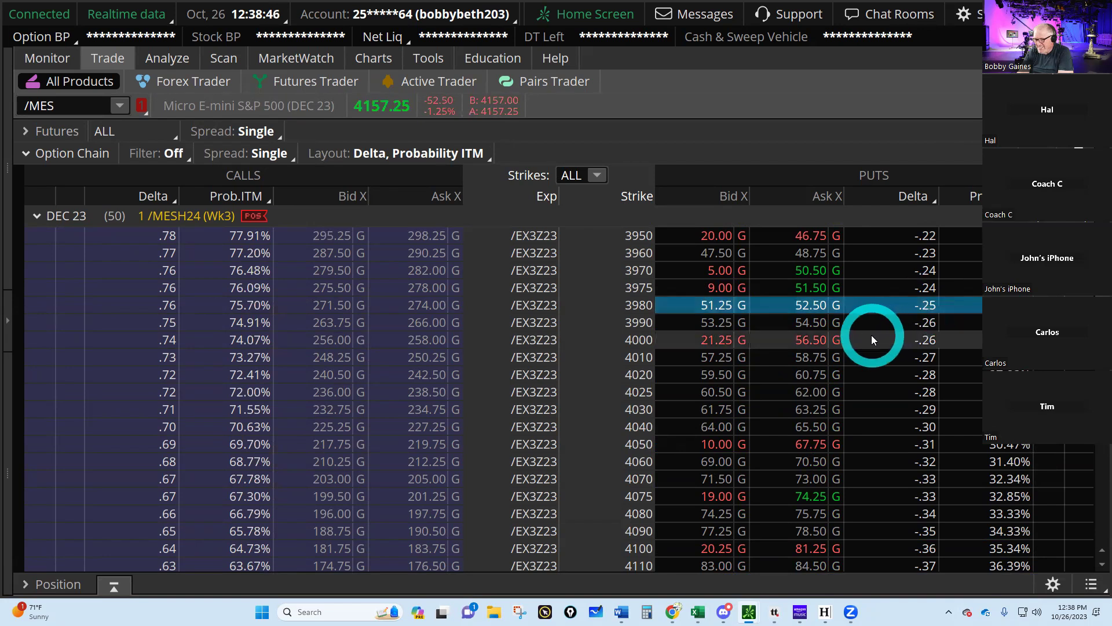
# Preview the credit for selling two DEC 23 (Wk3) 3970 puts at 28.25, then dismiss the confirmation.
pyautogui.click(718, 268)
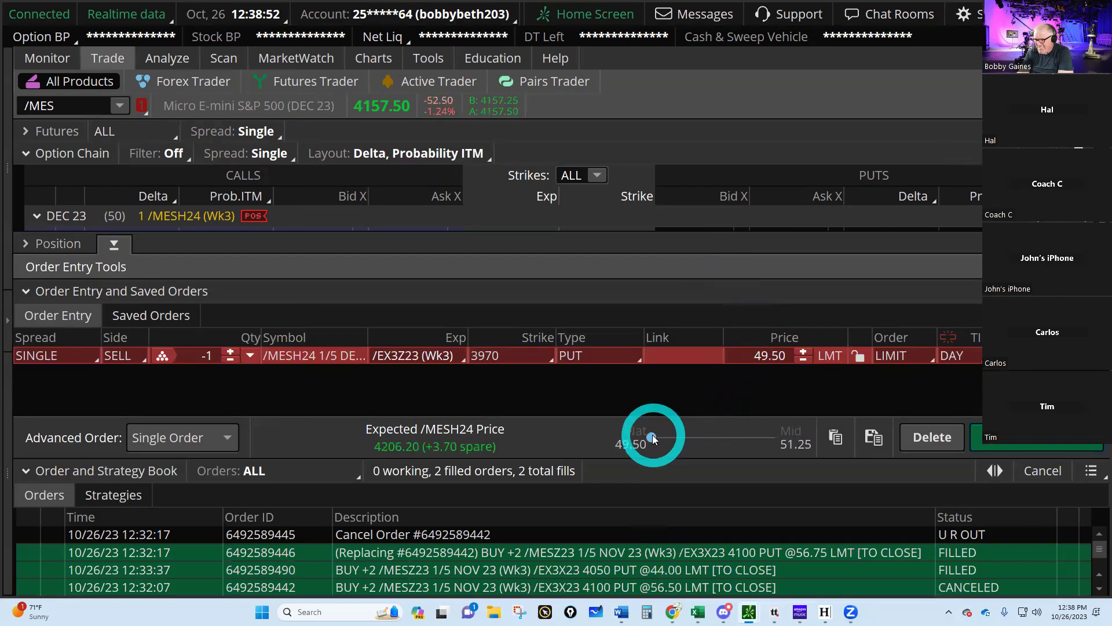
pyautogui.moveTo(652, 436); pyautogui.dragTo(685, 437)
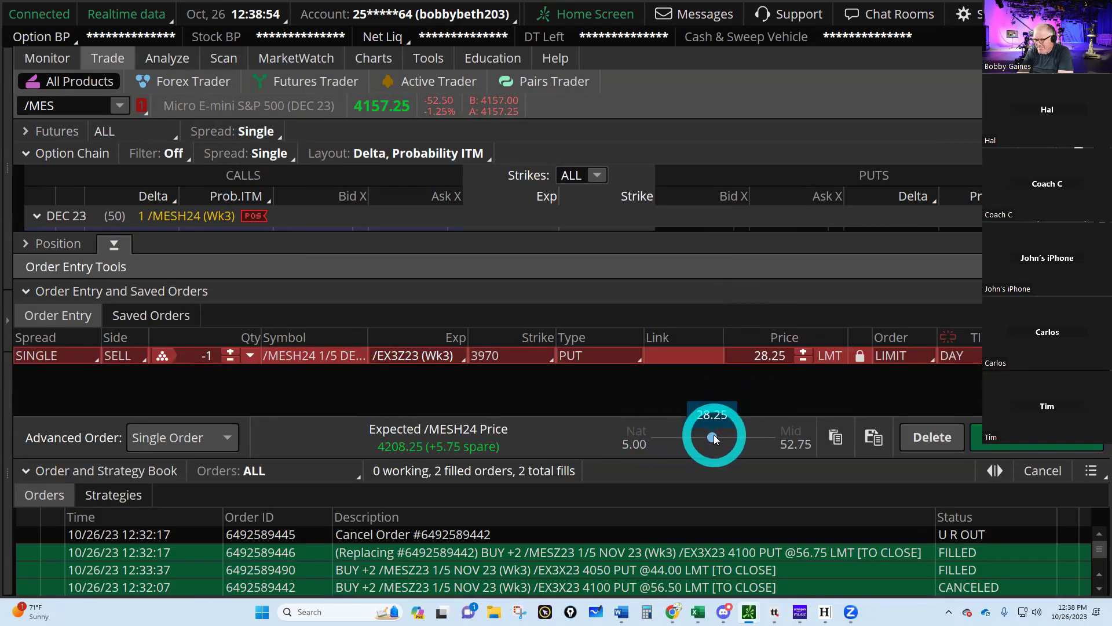
pyautogui.click(231, 360)
pyautogui.click(1021, 445)
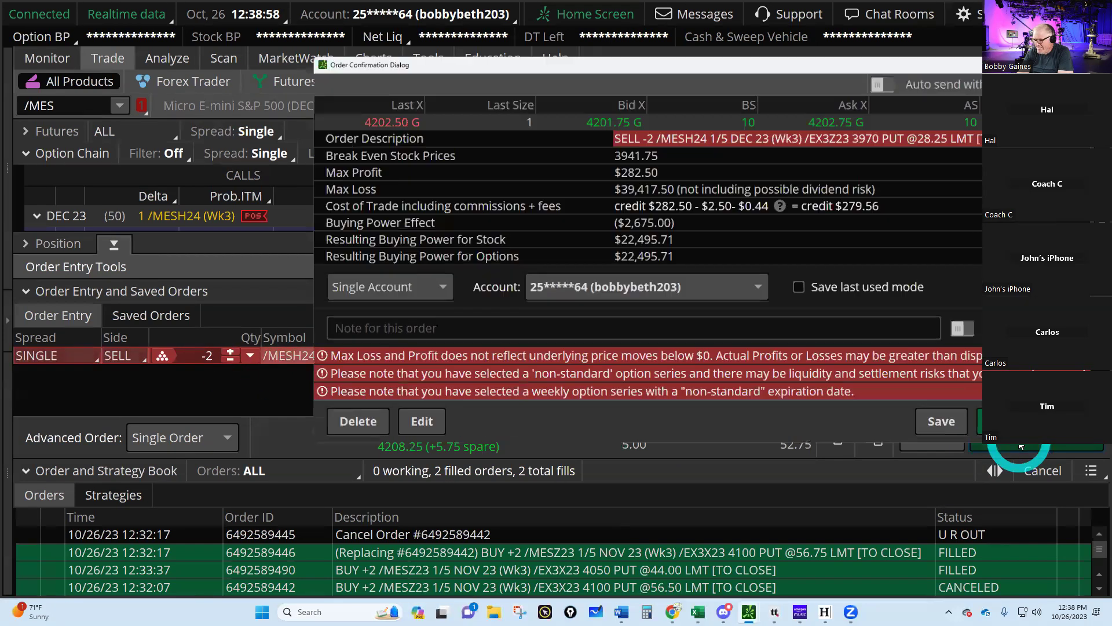
pyautogui.press('Escape')
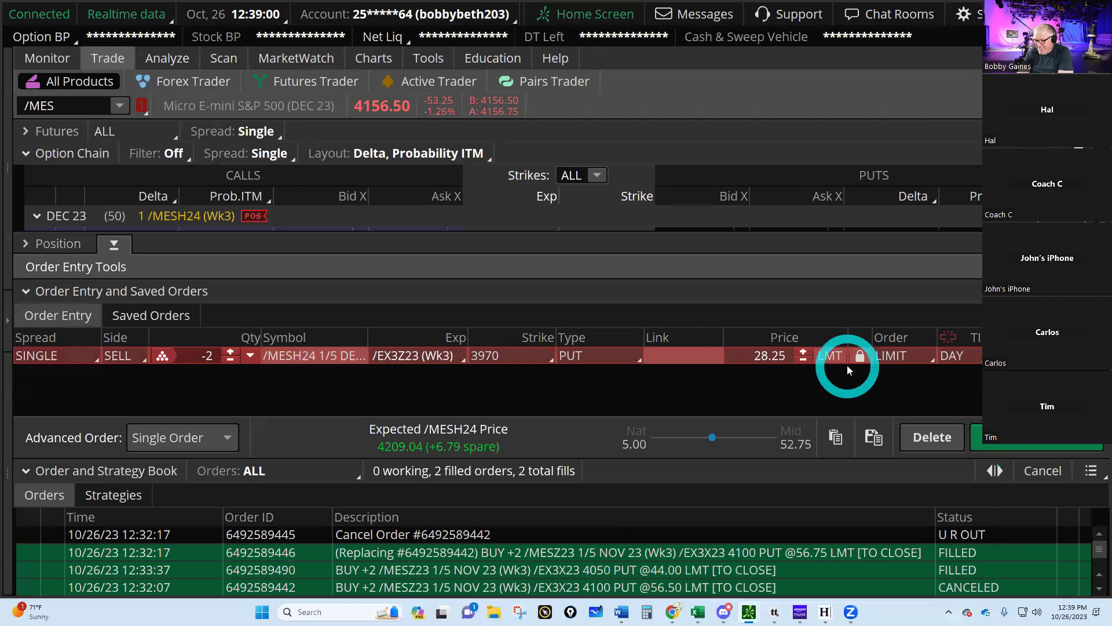
# Raise the limit price of the two-contract 3970 put sale to 53.00, review the confirmation and send the order.
pyautogui.moveTo(713, 439); pyautogui.dragTo(776, 438)
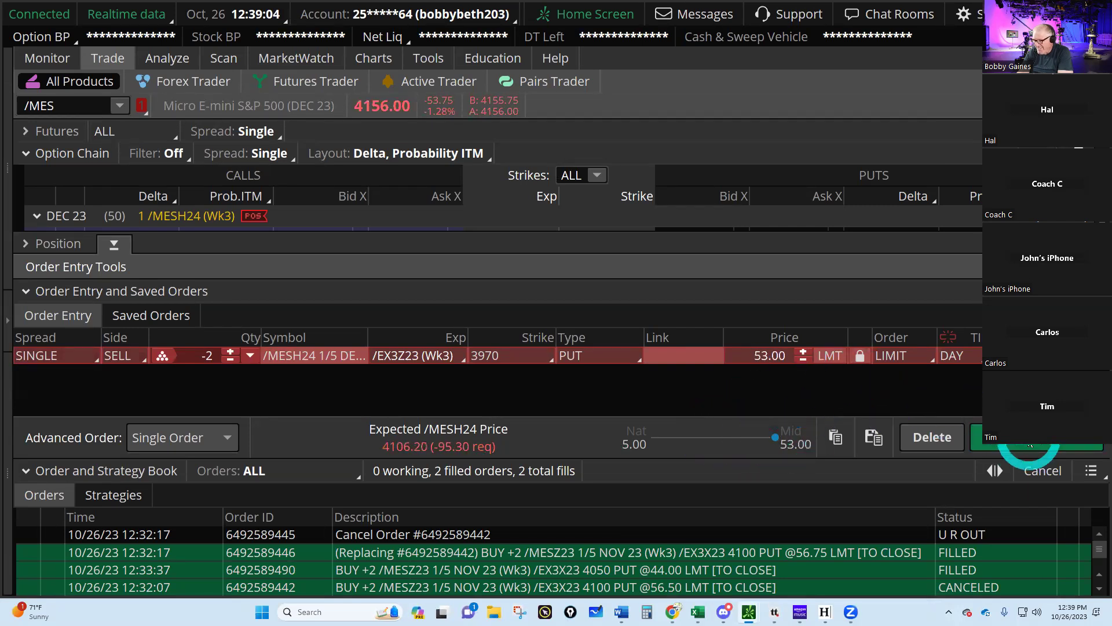
pyautogui.click(1021, 444)
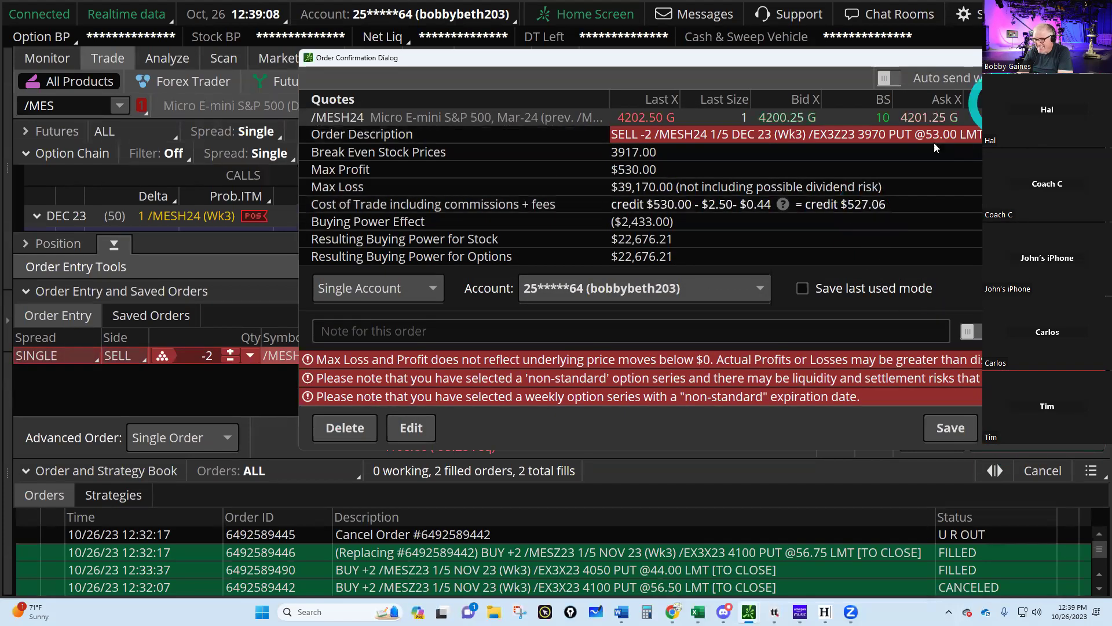
pyautogui.click(774, 293)
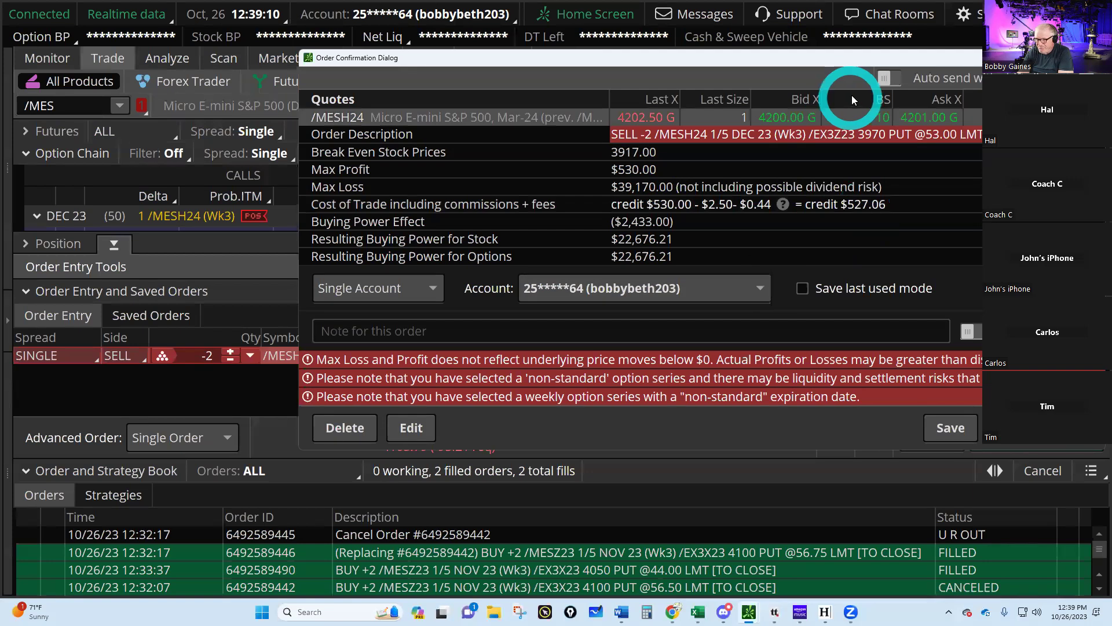
pyautogui.click(1029, 429)
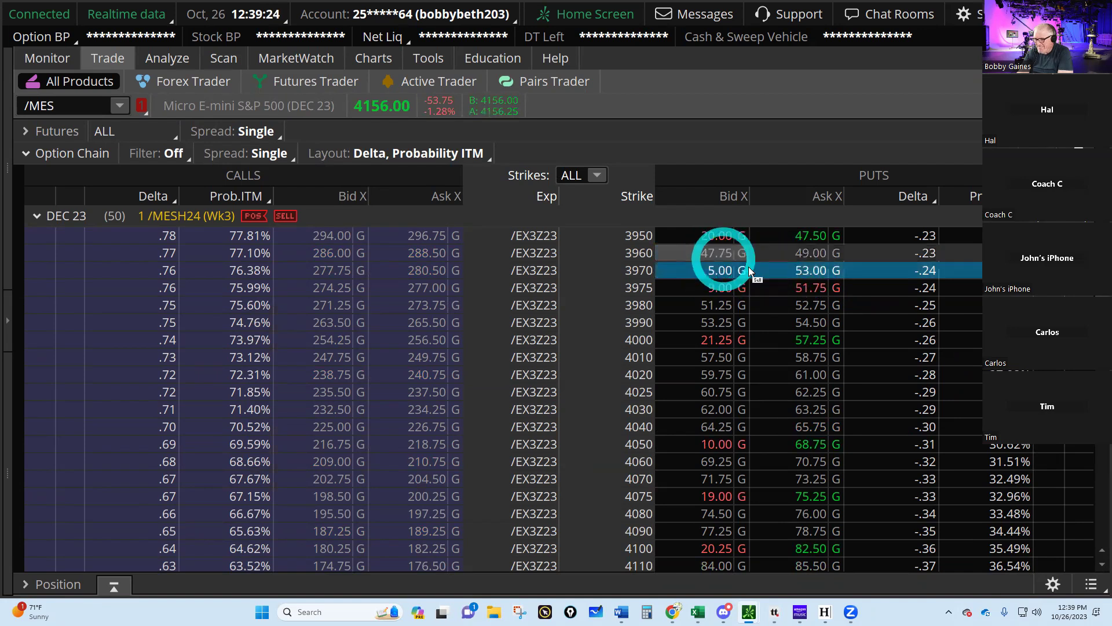
# Cancel the working sell order for two 3970 puts in the account's trade activity.
pyautogui.click(48, 60)
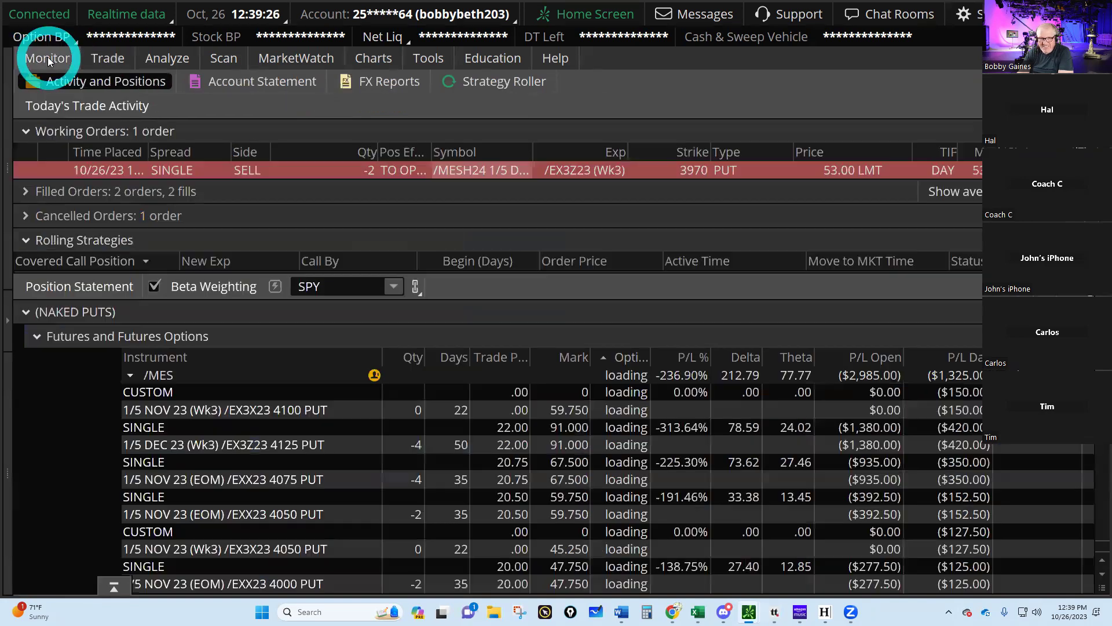
pyautogui.rightClick(329, 168)
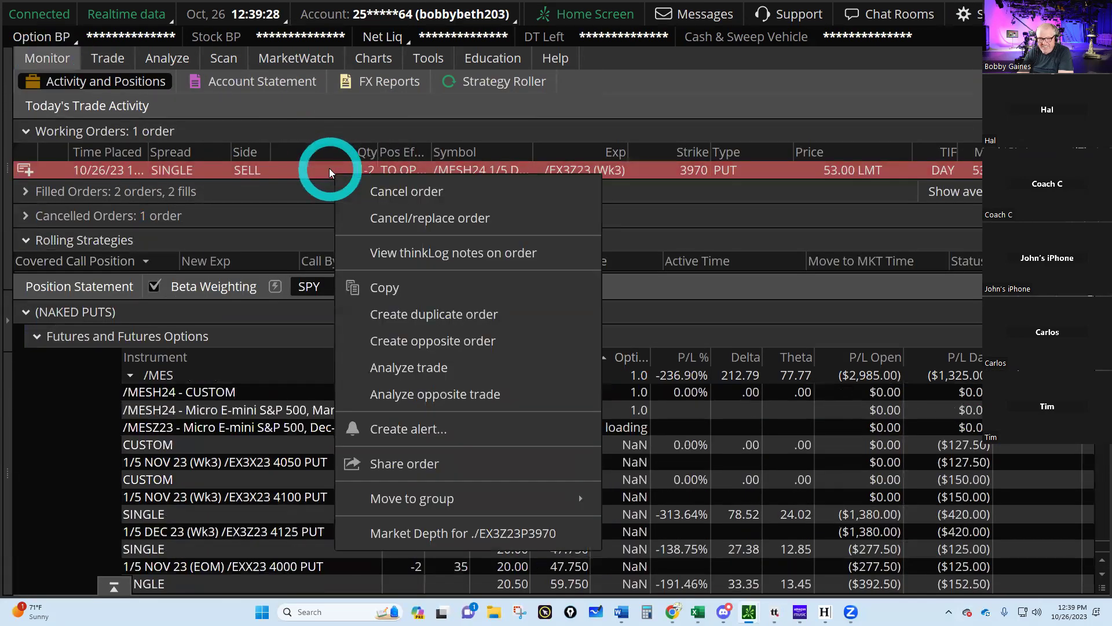
pyautogui.click(382, 189)
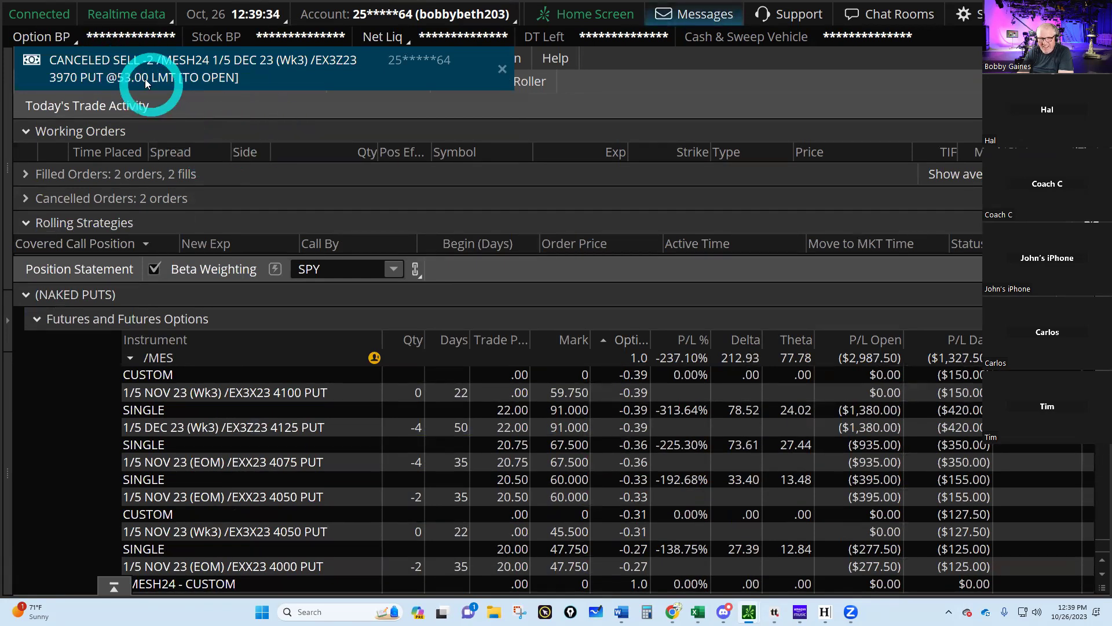
# Return to the /MES option chain and send an order to sell two DEC 23 (Wk3) 3960 puts at a 47.75 limit.
pyautogui.click(109, 59)
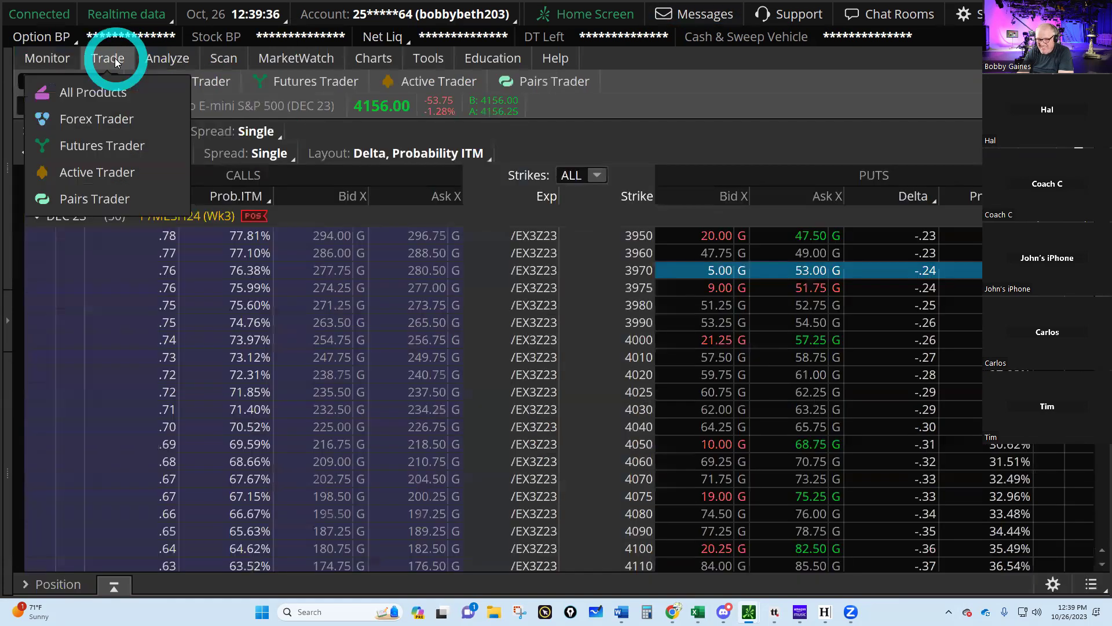
pyautogui.click(714, 252)
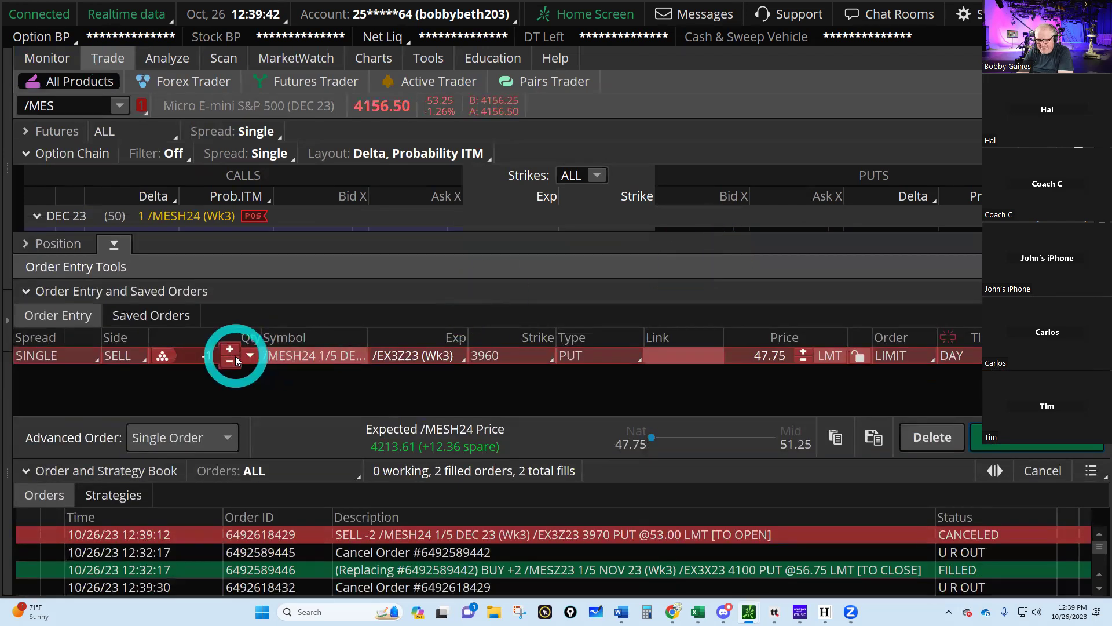
pyautogui.click(230, 363)
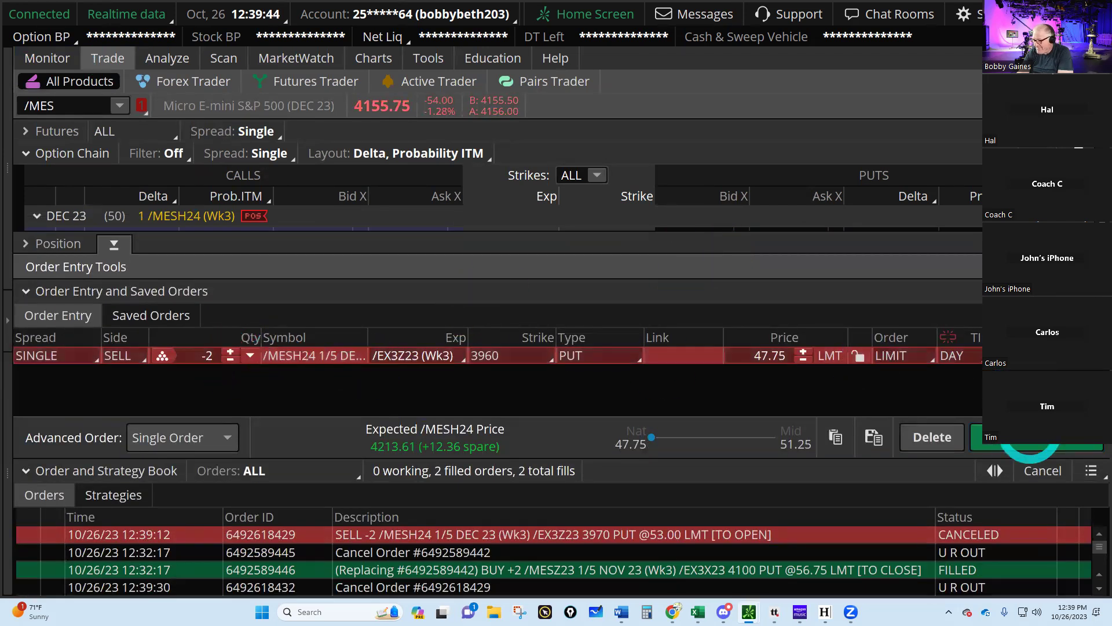
pyautogui.click(1030, 436)
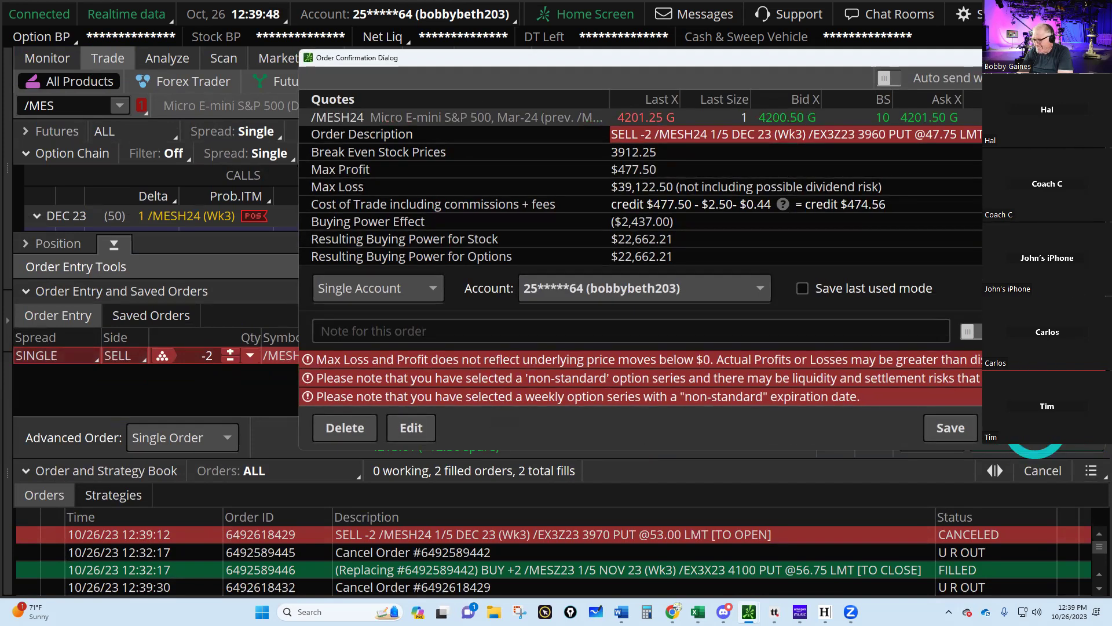
pyautogui.click(1034, 433)
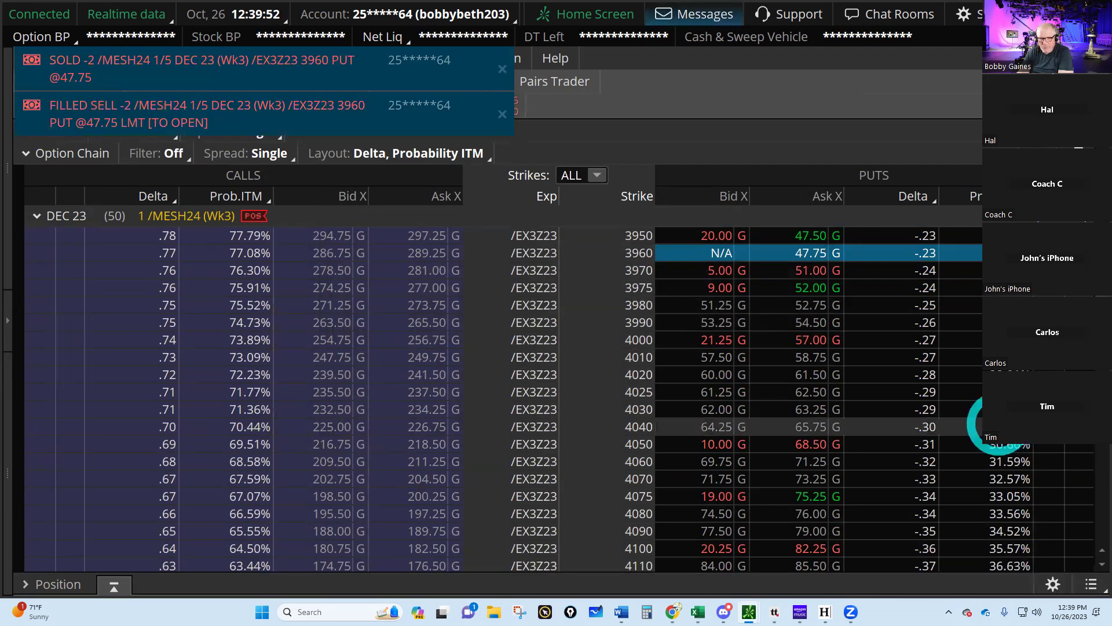
pyautogui.click(971, 462)
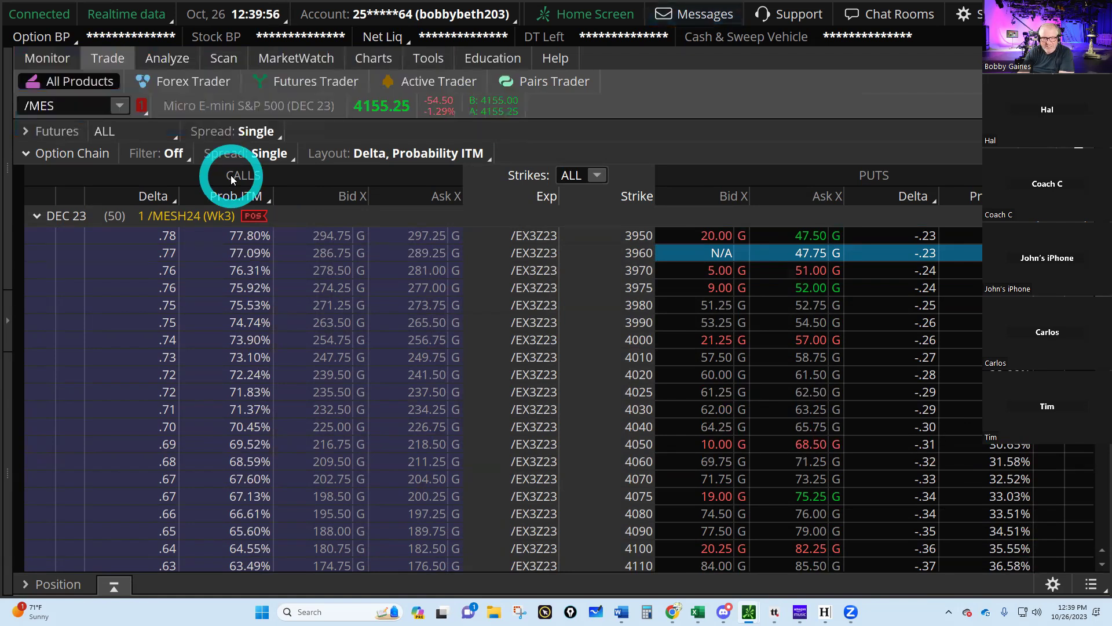
# Expand the day's filled orders to review the 3960 put sale, then switch to the IRA trades spreadsheet in Excel.
pyautogui.click(37, 60)
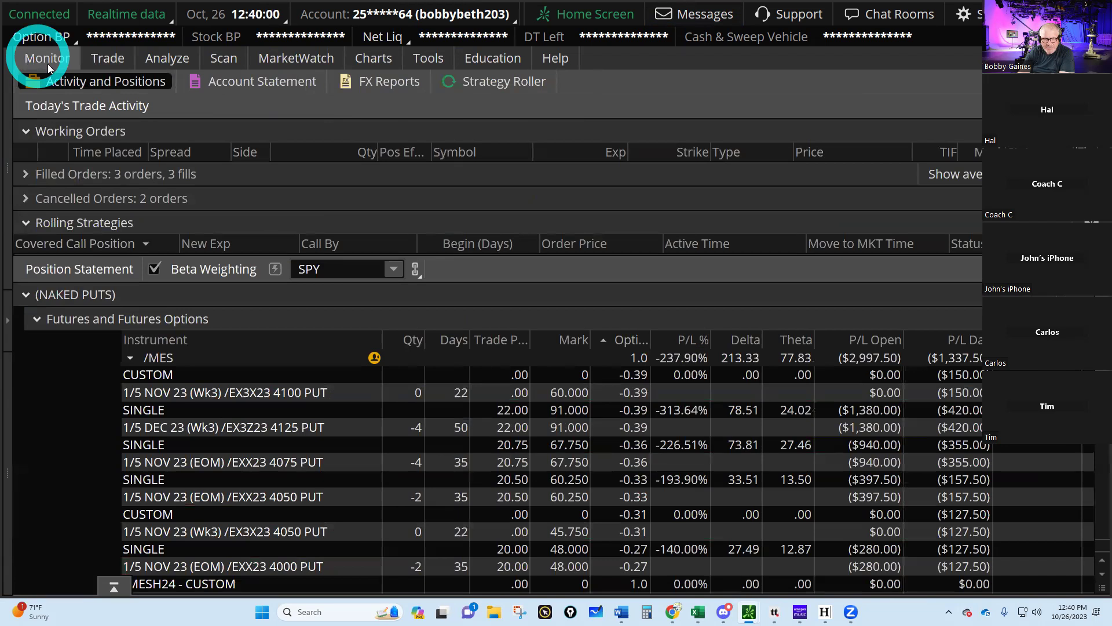
pyautogui.click(59, 176)
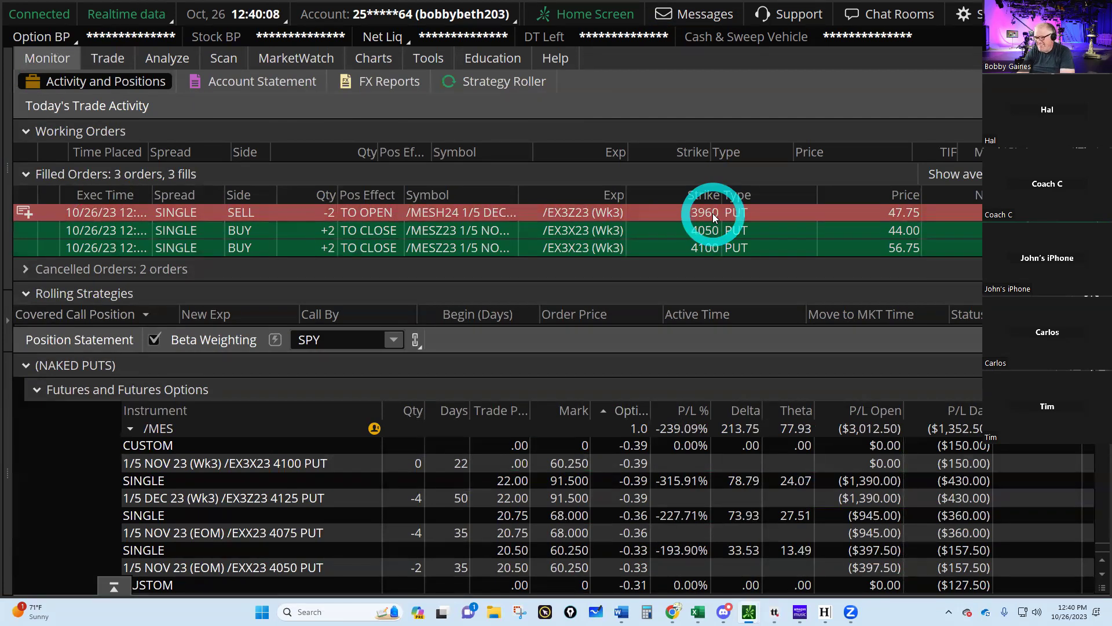
pyautogui.moveTo(695, 613)
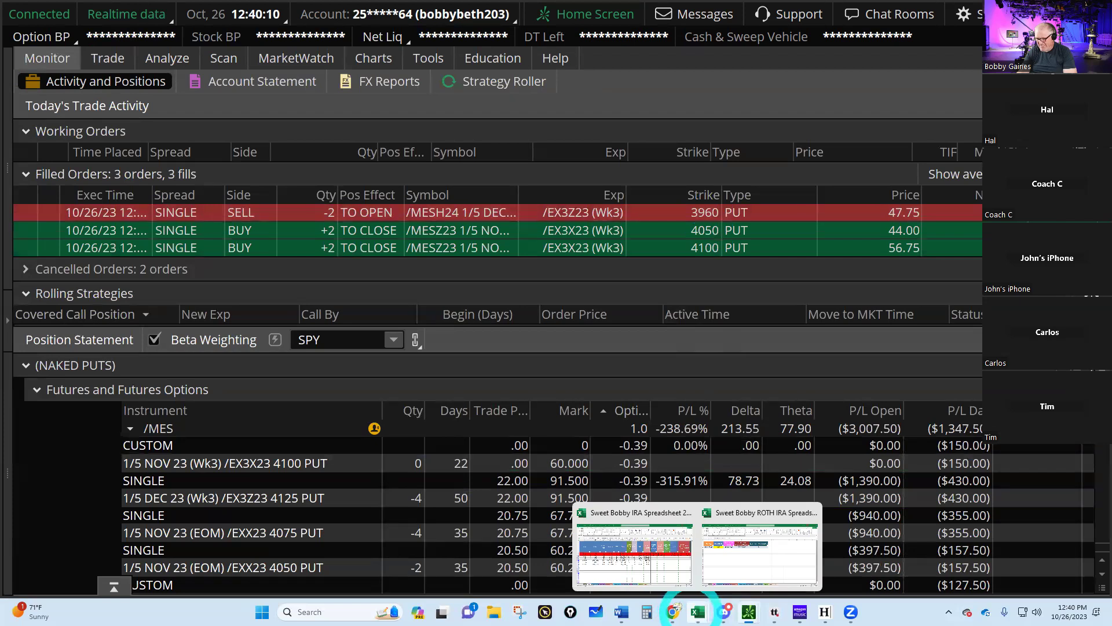
pyautogui.click(646, 556)
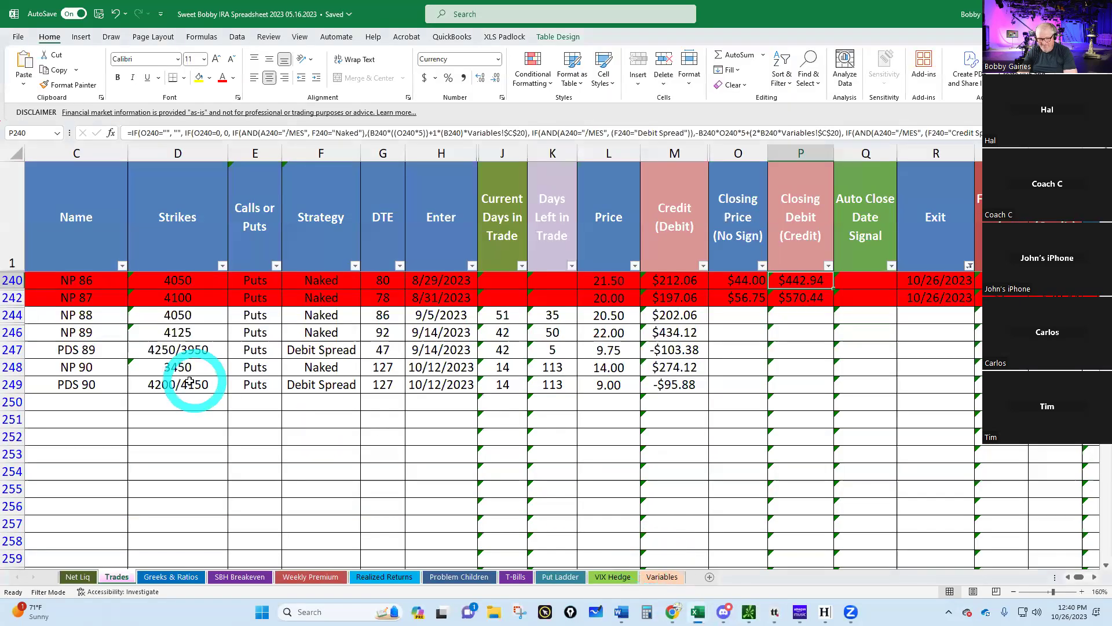
# Log the new trade in row 250 with strike 3960, DTE 50 and entry date 10/26/2023.
pyautogui.click(164, 403)
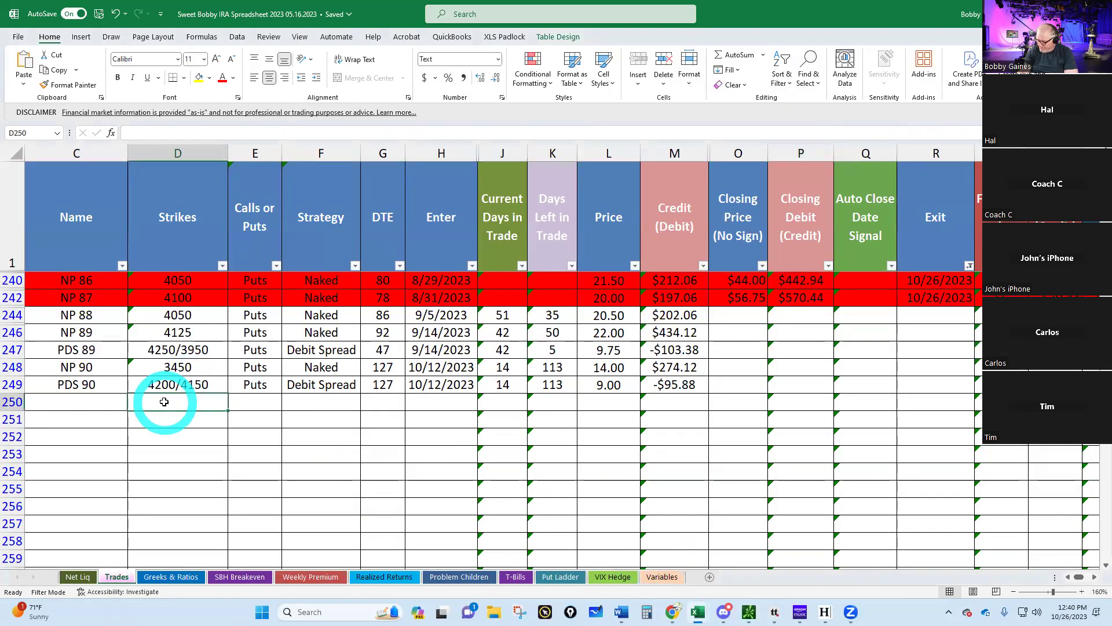
pyautogui.write('3960')
pyautogui.click(383, 405)
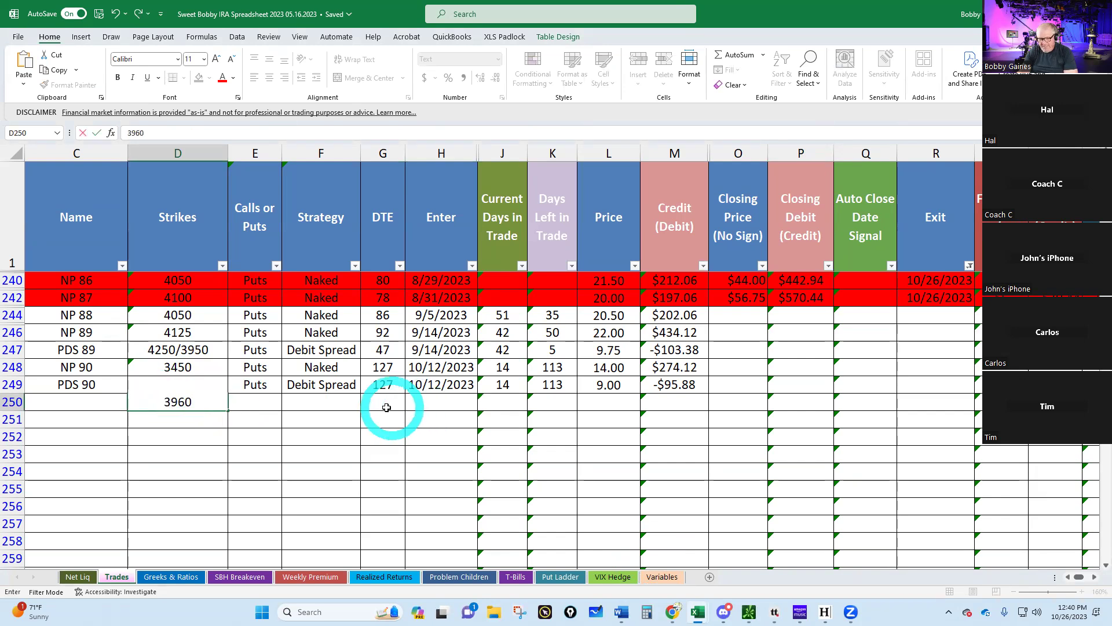
pyautogui.write('50')
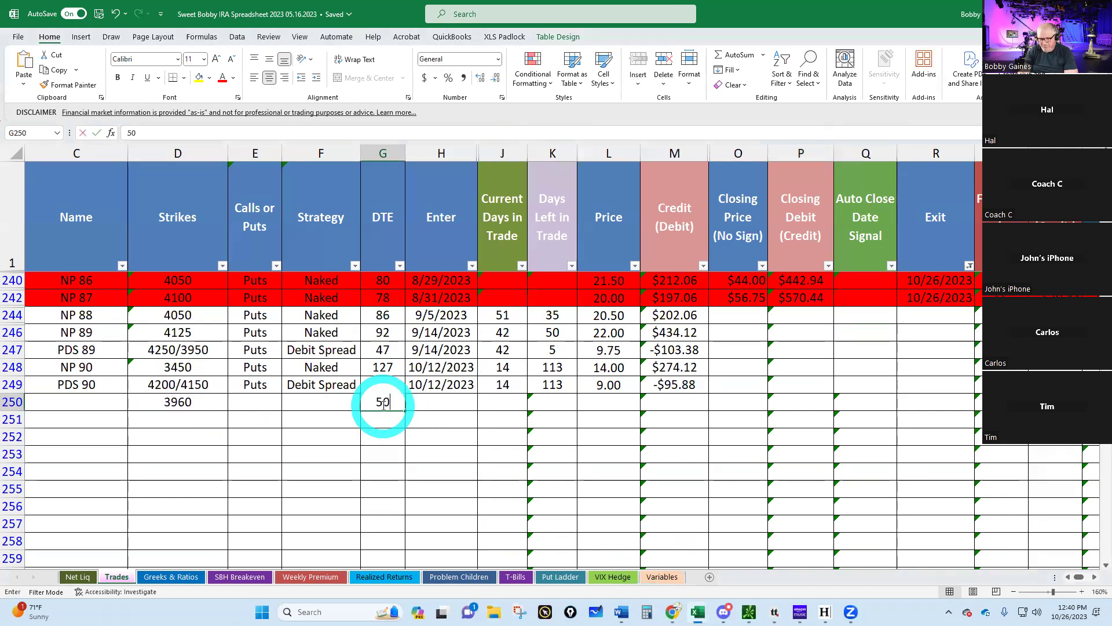
pyautogui.click(422, 401)
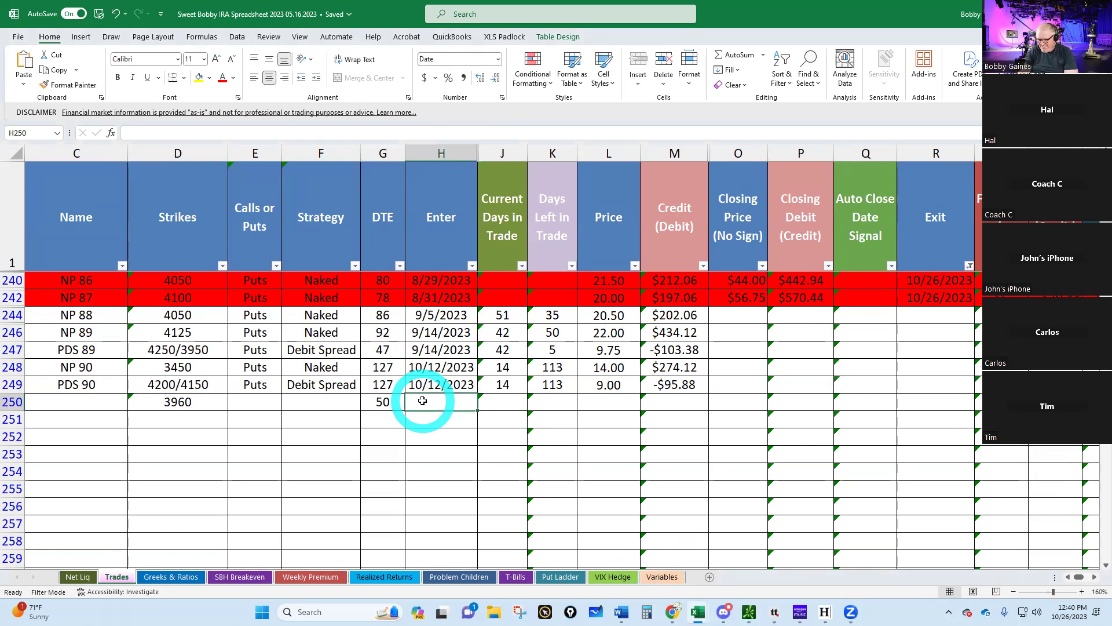
pyautogui.write('10')
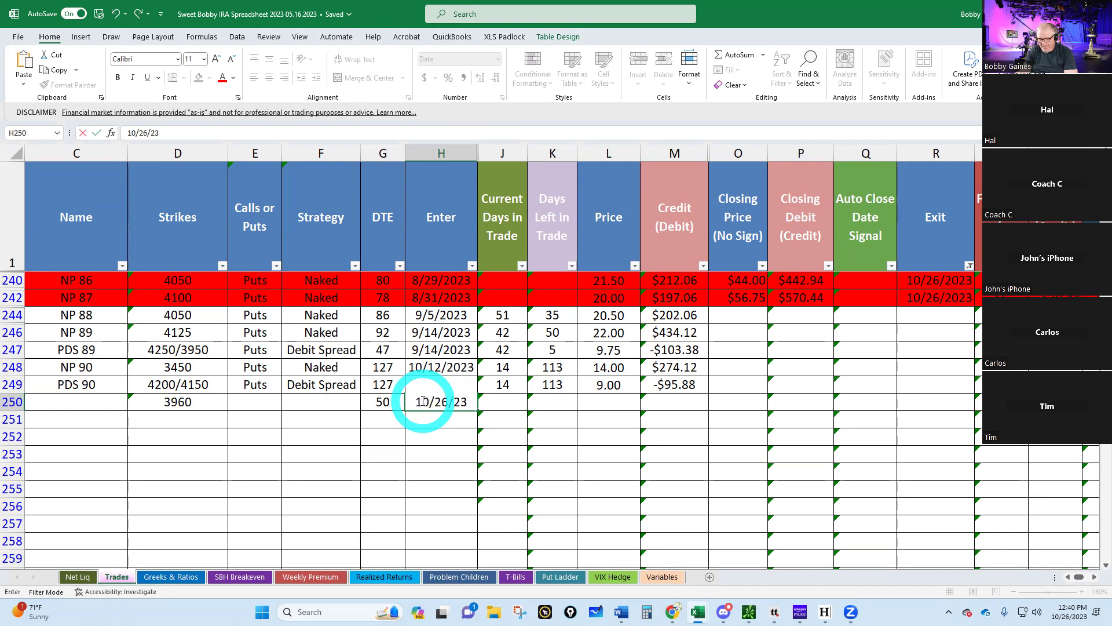
pyautogui.write('/26/2023')
pyautogui.press('Return')
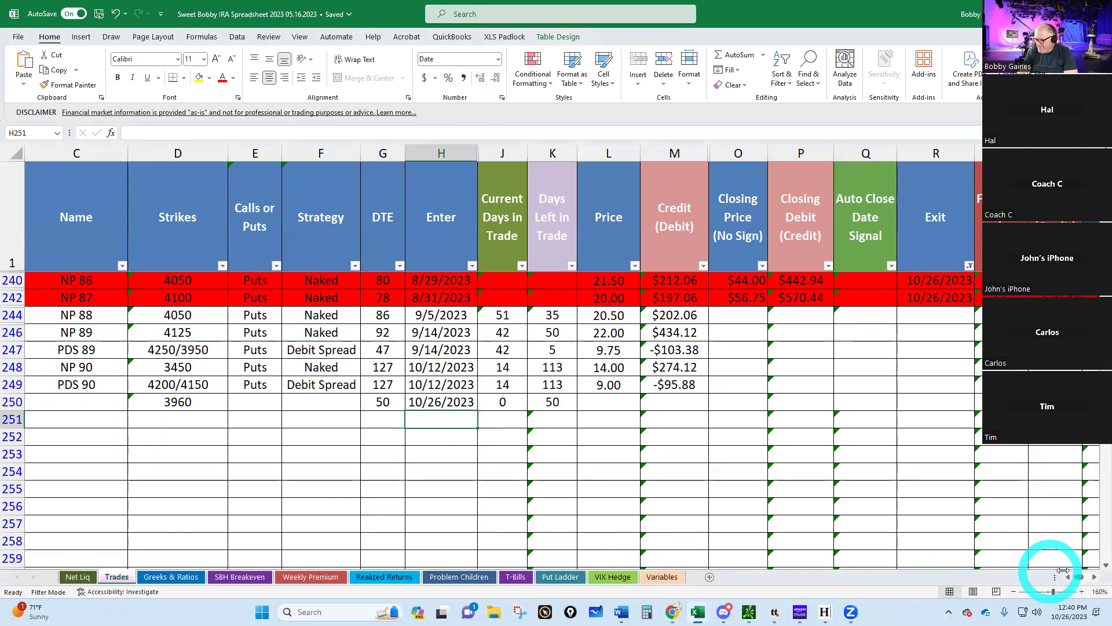
# Move the /MES symbol from row 249's XYZ cell into the new trade's XYZ cell in row 250.
pyautogui.click(1069, 577)
pyautogui.click(1069, 577)
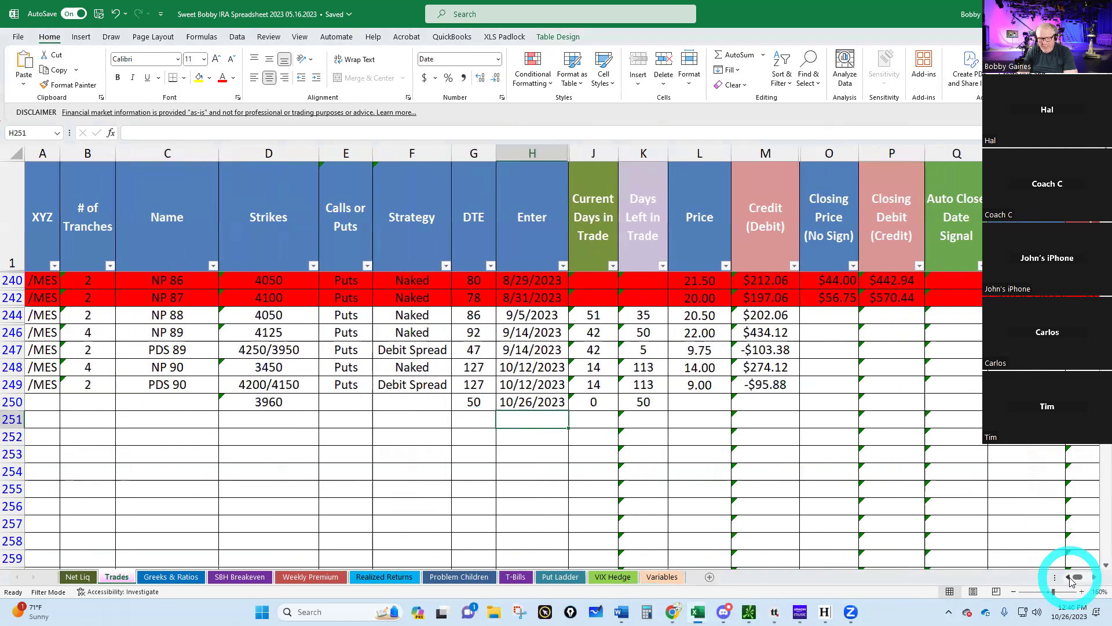
pyautogui.click(41, 402)
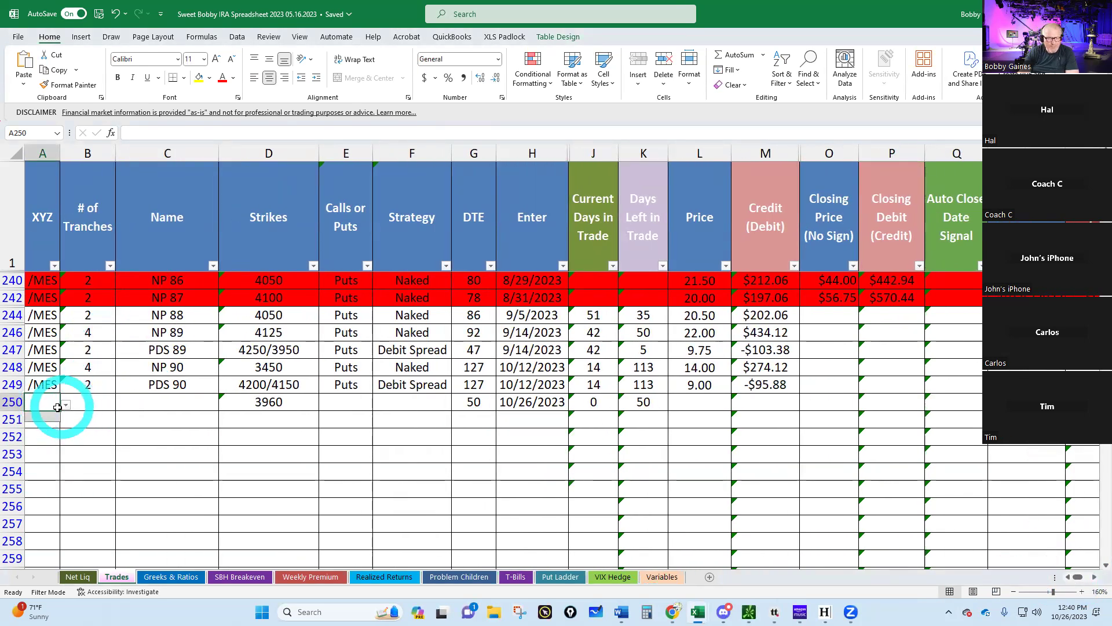
pyautogui.click(47, 404)
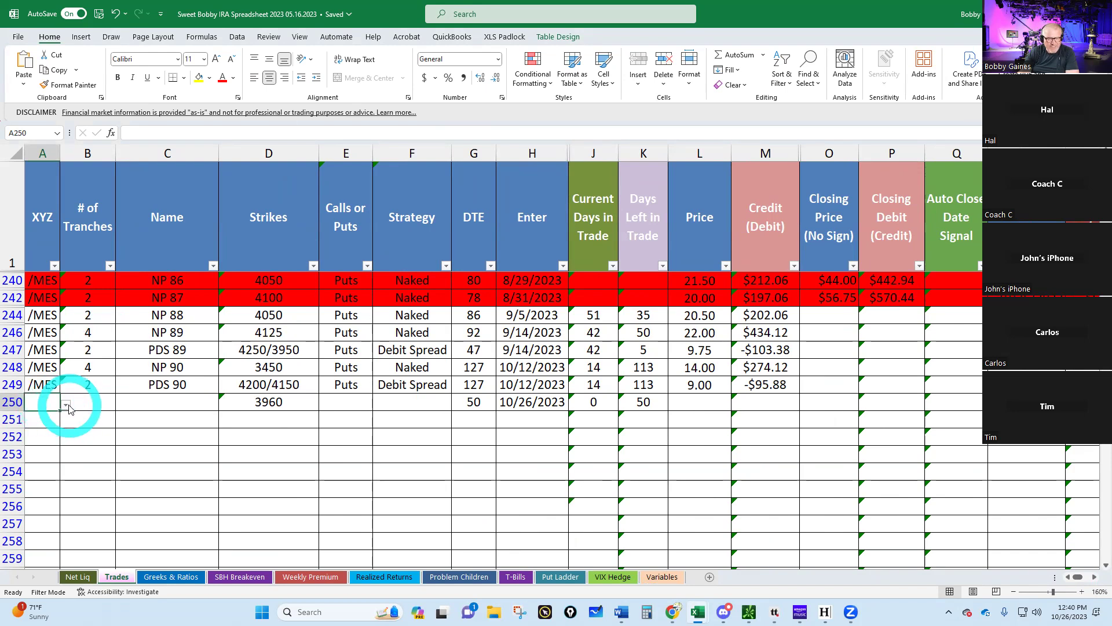
pyautogui.click(37, 385)
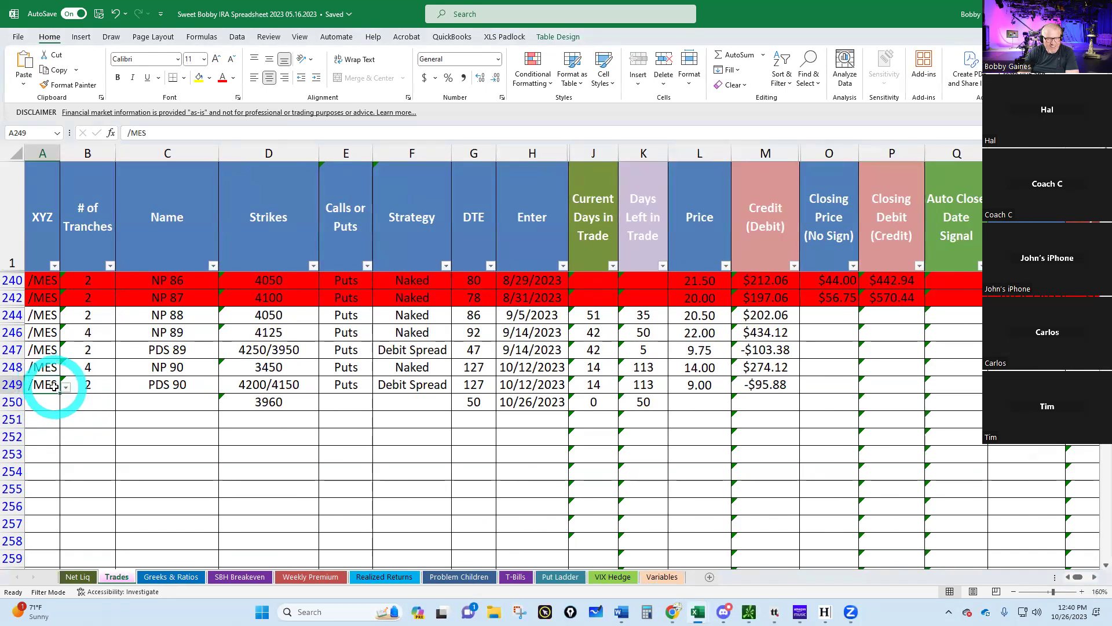
pyautogui.moveTo(62, 397); pyautogui.dragTo(49, 402)
# Enter 2 tranches and the name NP 91 (R) for the new trade in row 250.
pyautogui.click(90, 399)
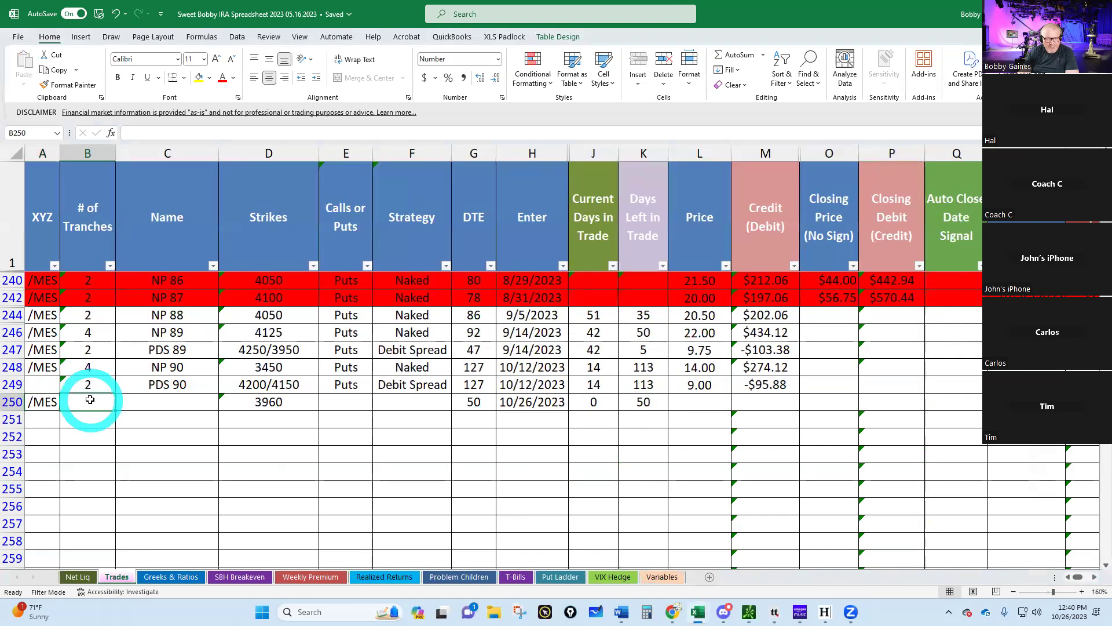
pyautogui.write('2')
pyautogui.click(142, 400)
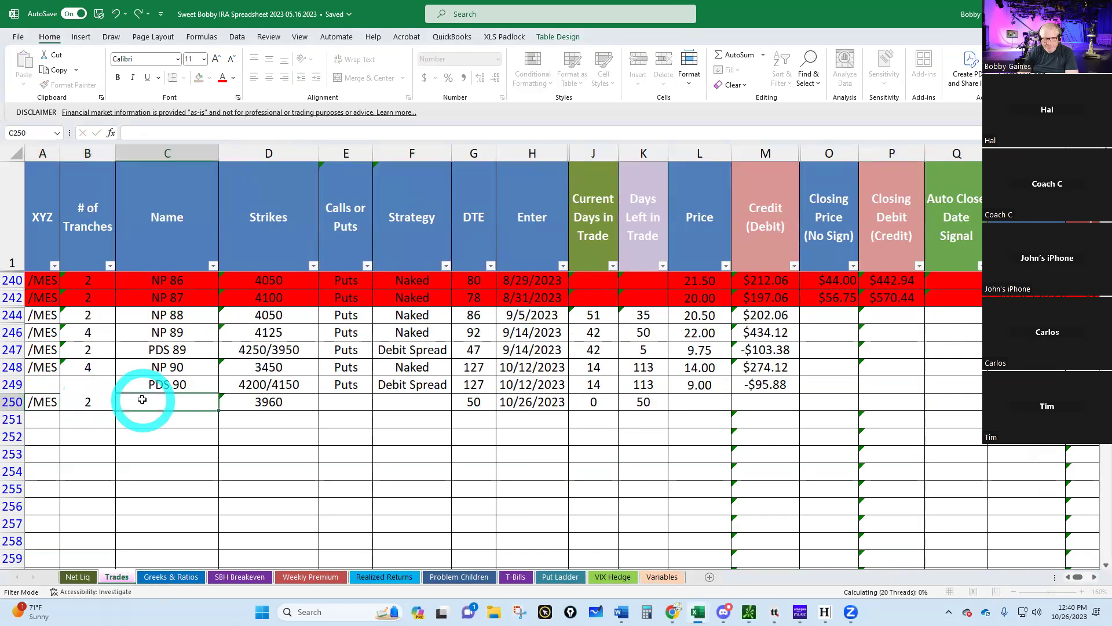
pyautogui.write('NP 91 (R')
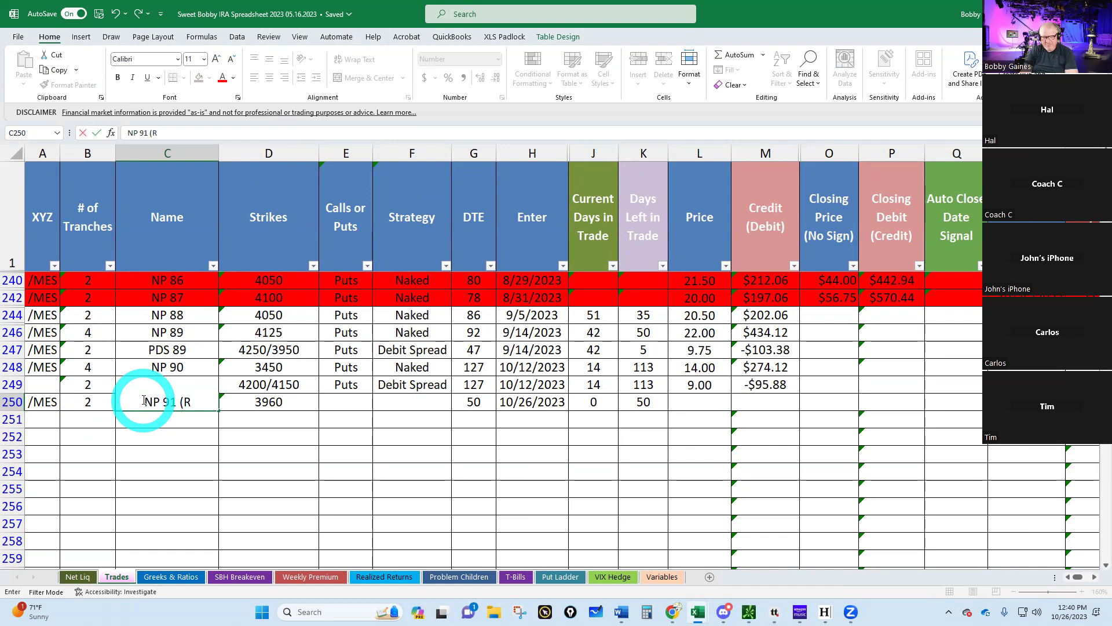
pyautogui.press('Tab')
pyautogui.press('Tab')
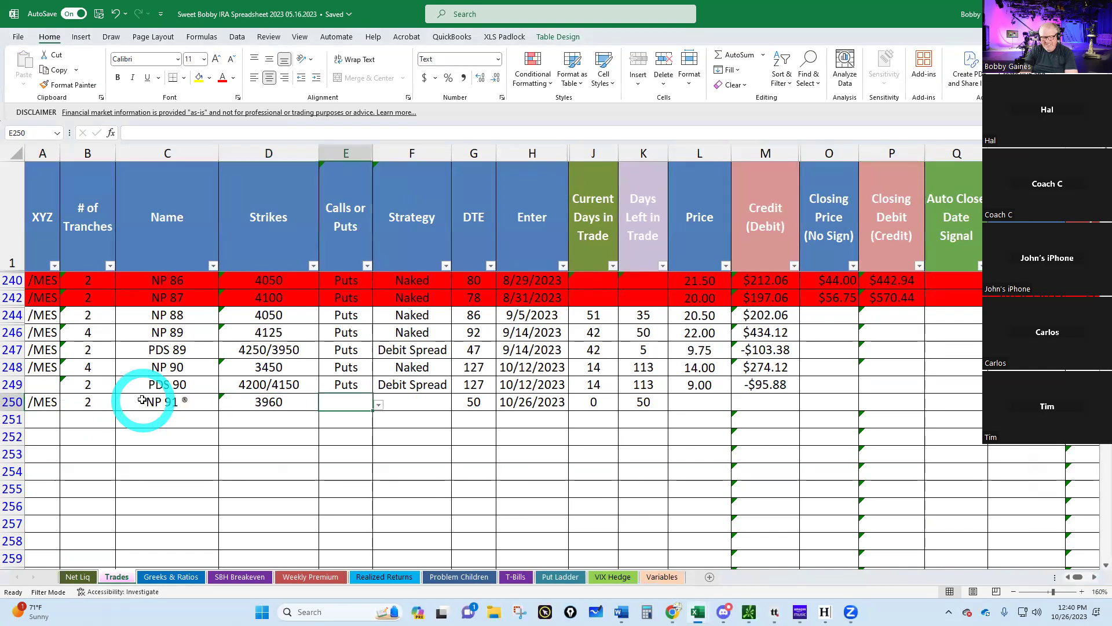
# Set row 250's option type to Puts and its strategy to Naked.
pyautogui.write('Puts')
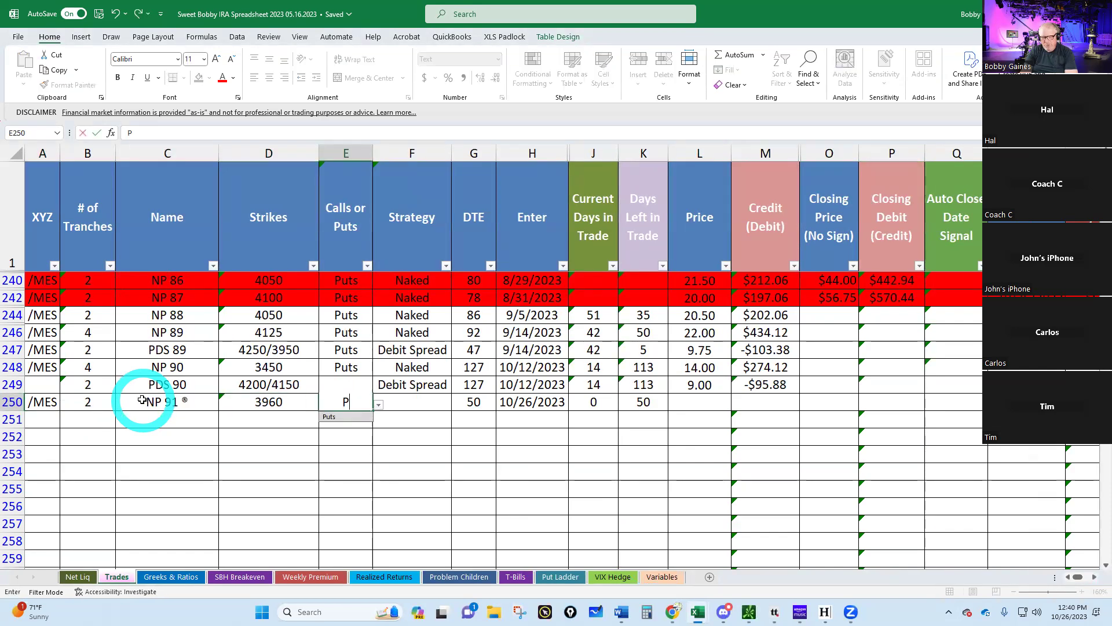
pyautogui.press('Tab')
pyautogui.write('N')
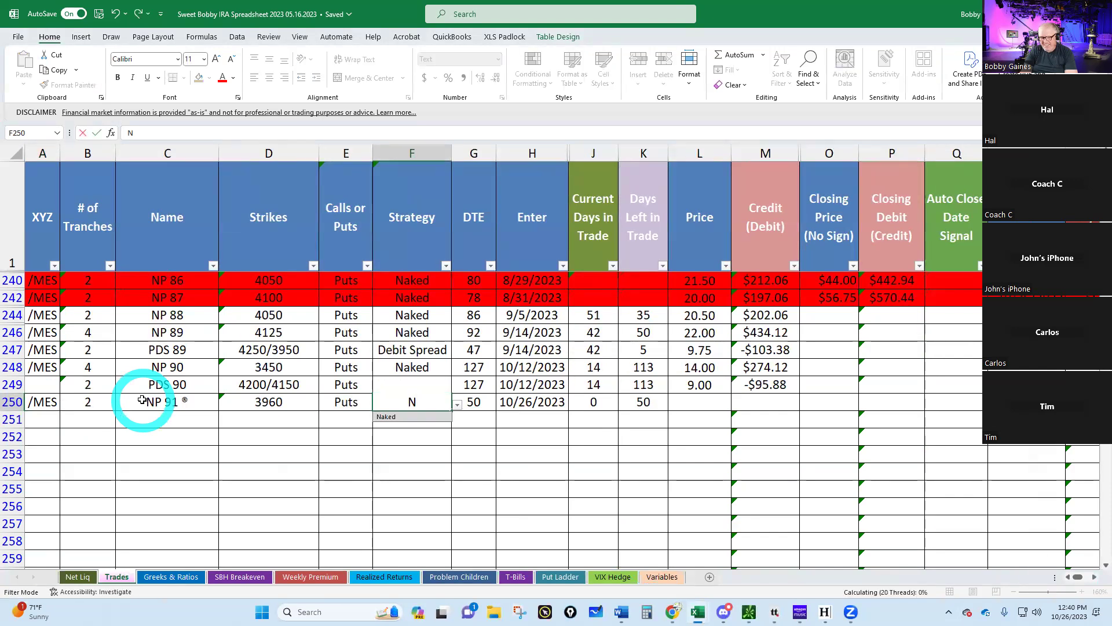
pyautogui.press('Tab')
# Check the 3960 put's fill price in thinkorswim's filled orders, then return to the IRA spreadsheet and enter 47.75 as row 250's price.
pyautogui.press('Tab')
pyautogui.press('Tab')
pyautogui.press('Tab')
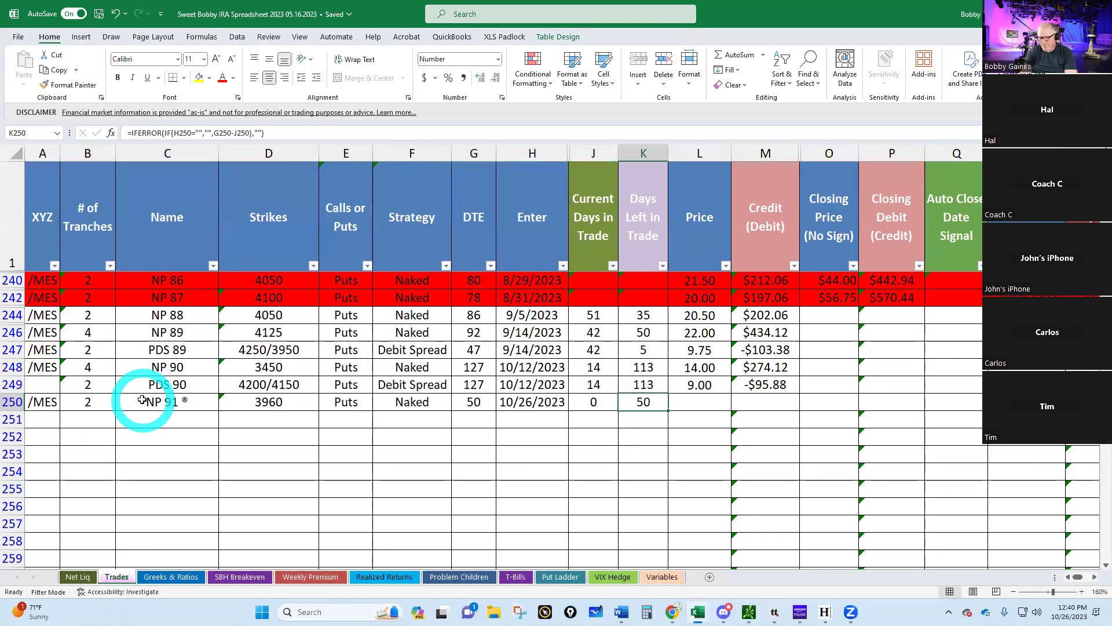
pyautogui.press('Tab')
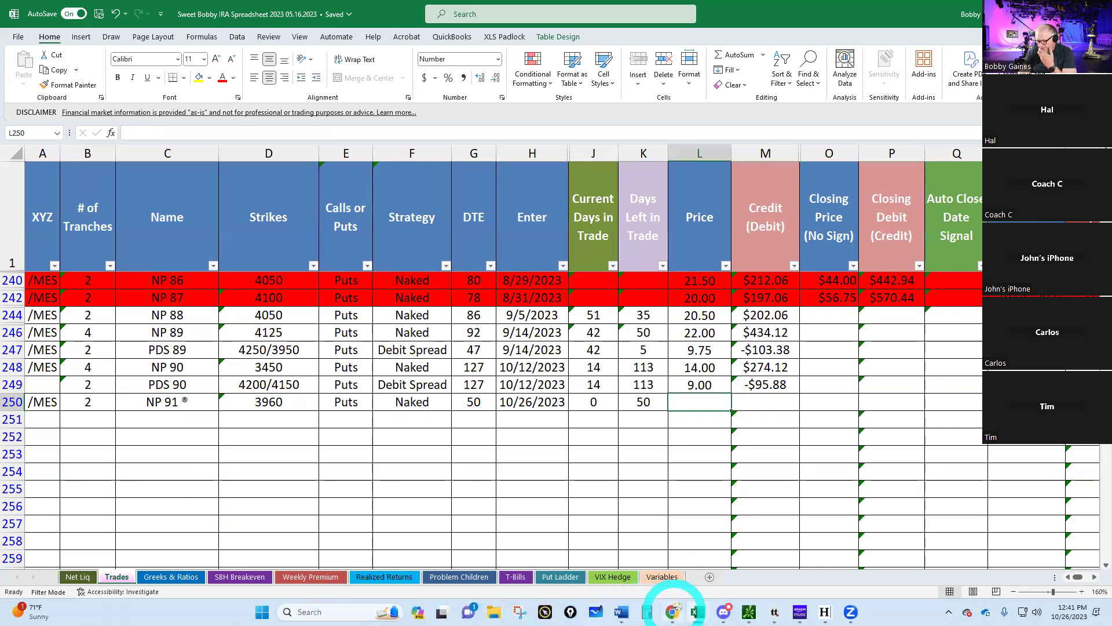
pyautogui.moveTo(750, 614)
pyautogui.click(640, 565)
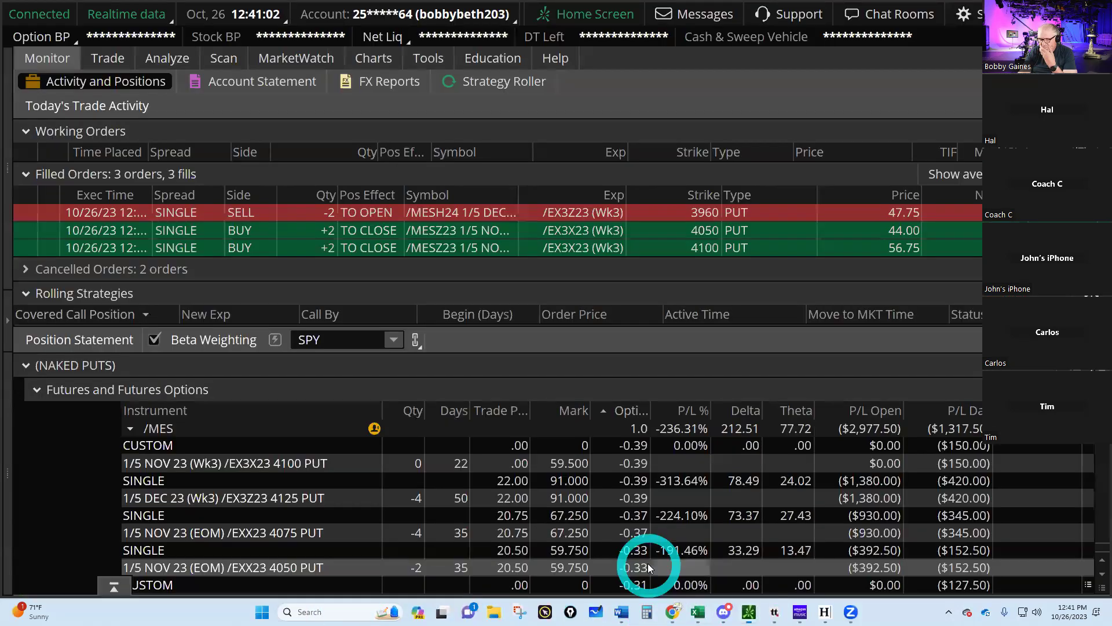
pyautogui.moveTo(749, 613)
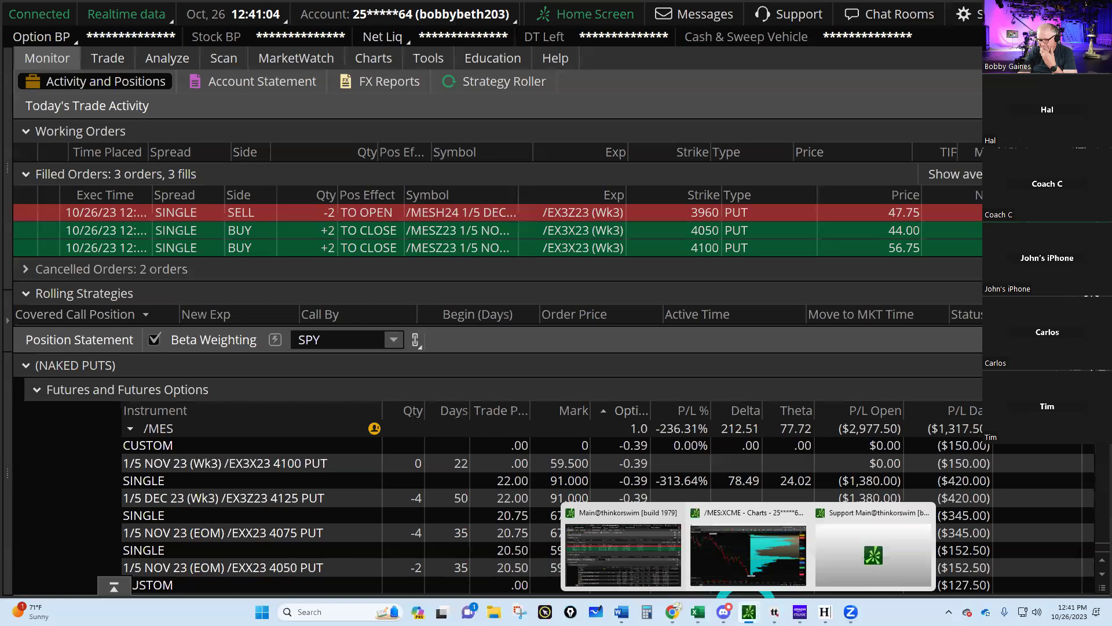
pyautogui.moveTo(698, 612)
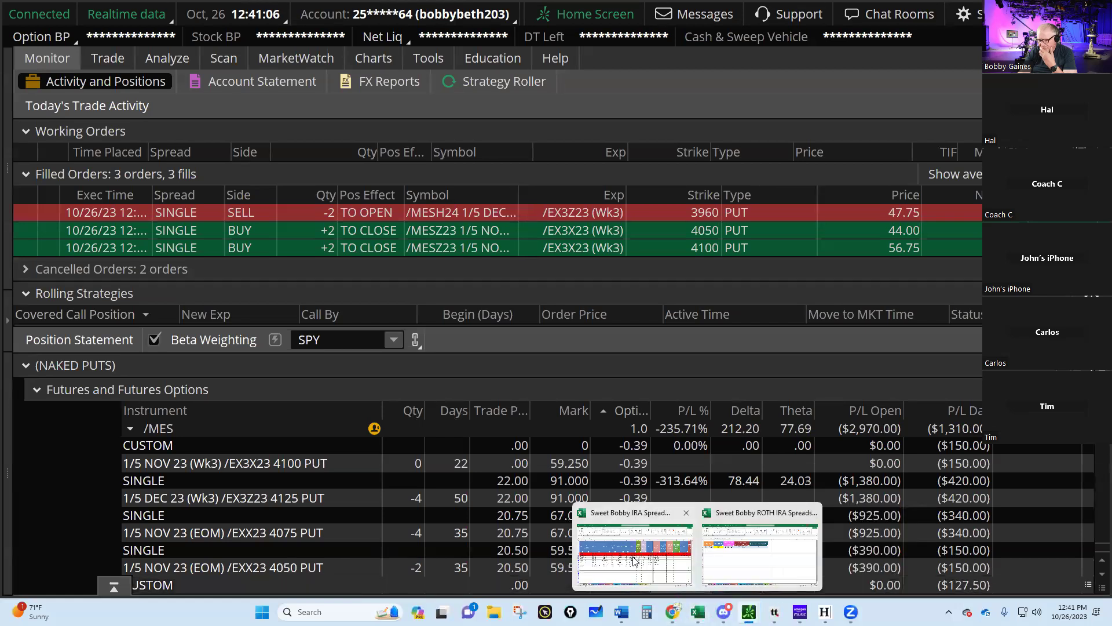
pyautogui.click(625, 546)
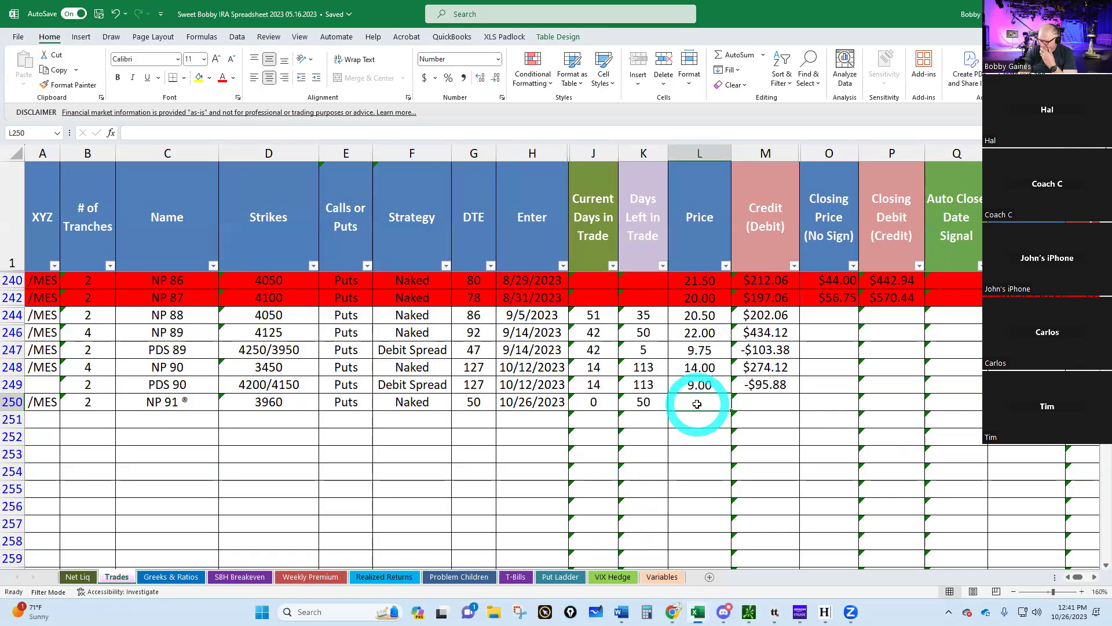
pyautogui.write('47.75')
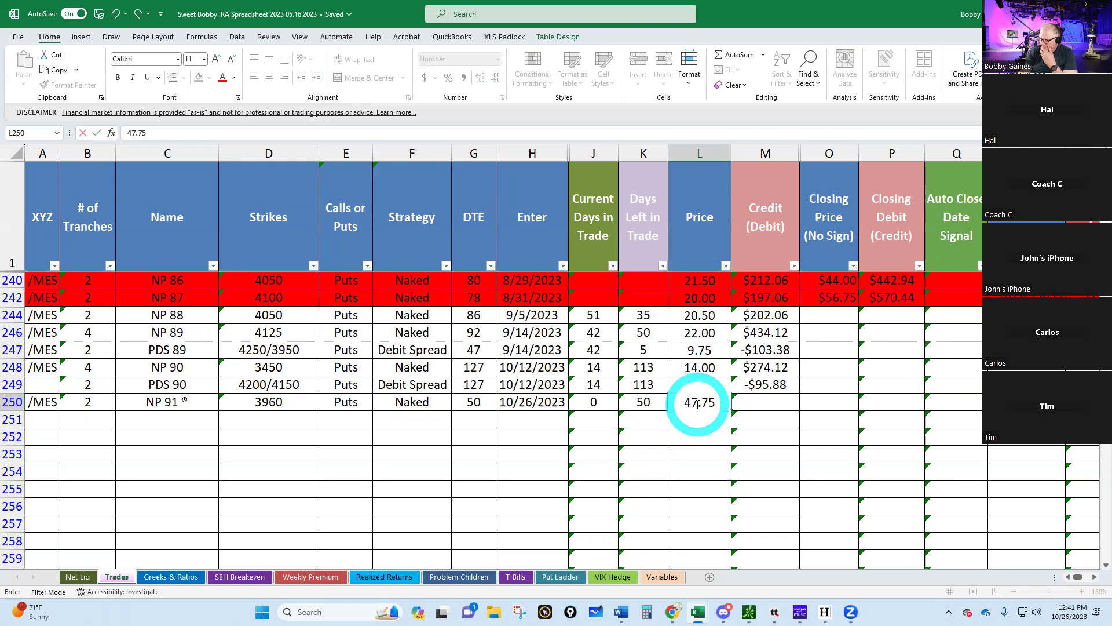
pyautogui.press('Return')
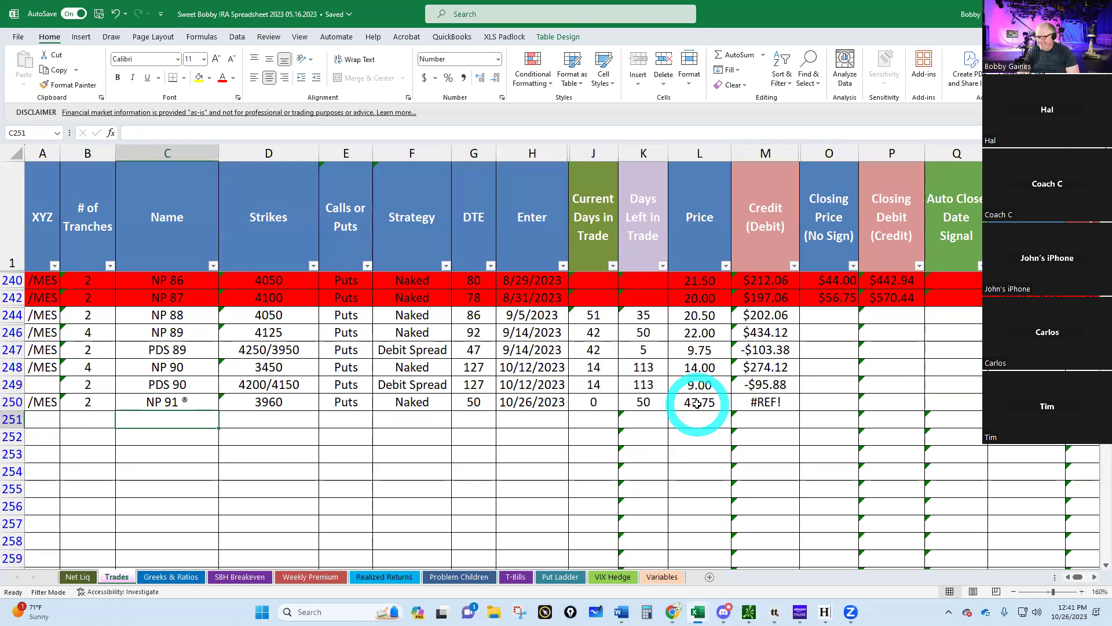
# Remove the ® symbol from row 250's trade name so it reads NP 91.
pyautogui.click(185, 404)
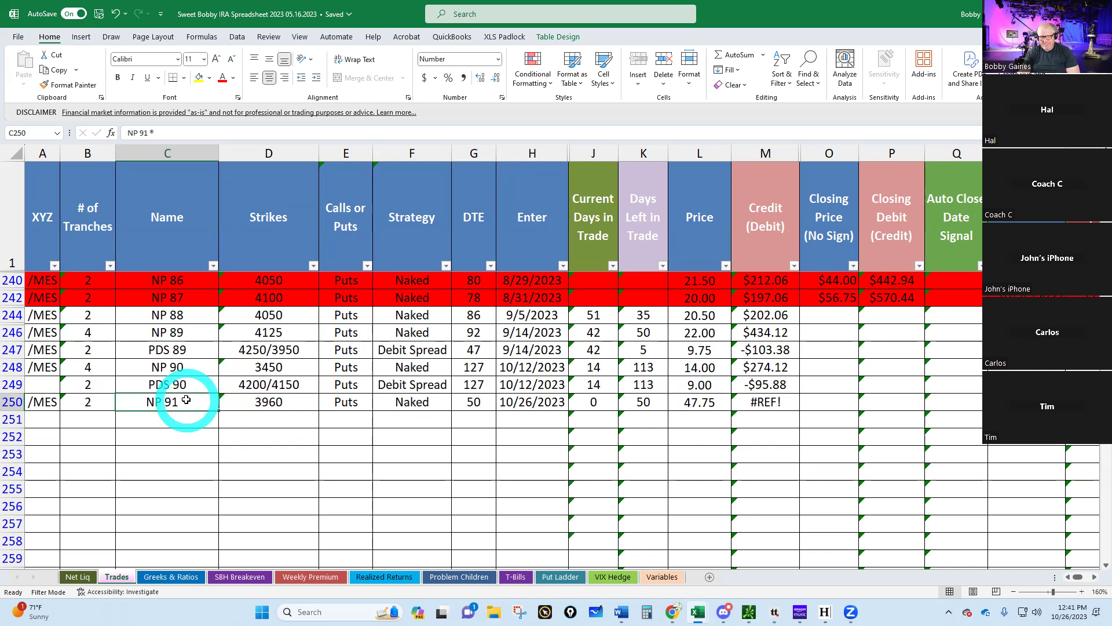
pyautogui.doubleClick(182, 400)
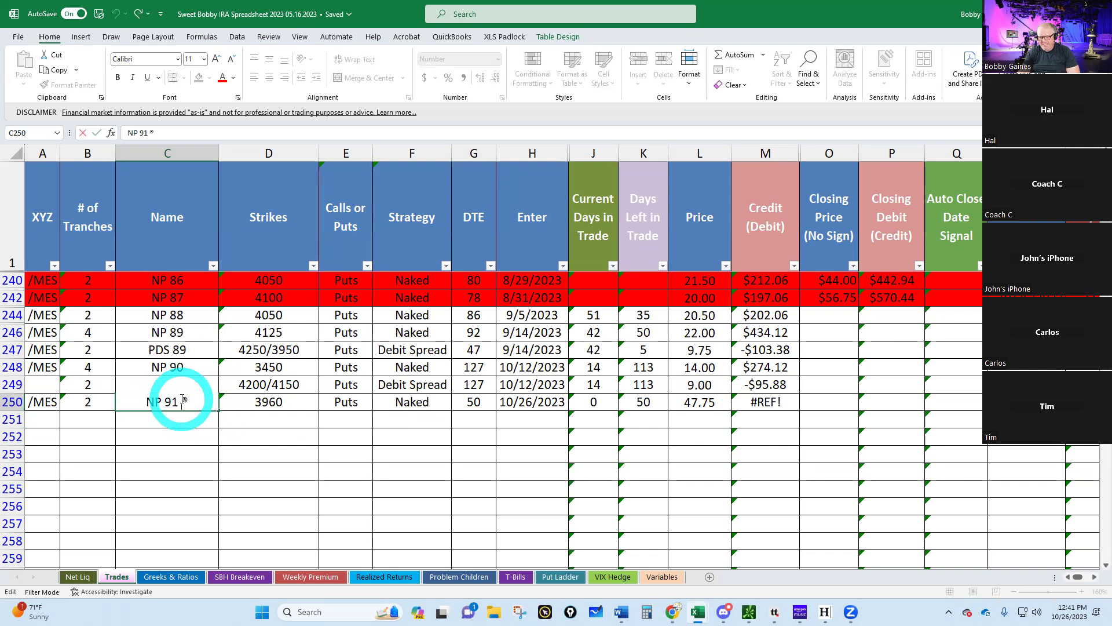
pyautogui.click(767, 405)
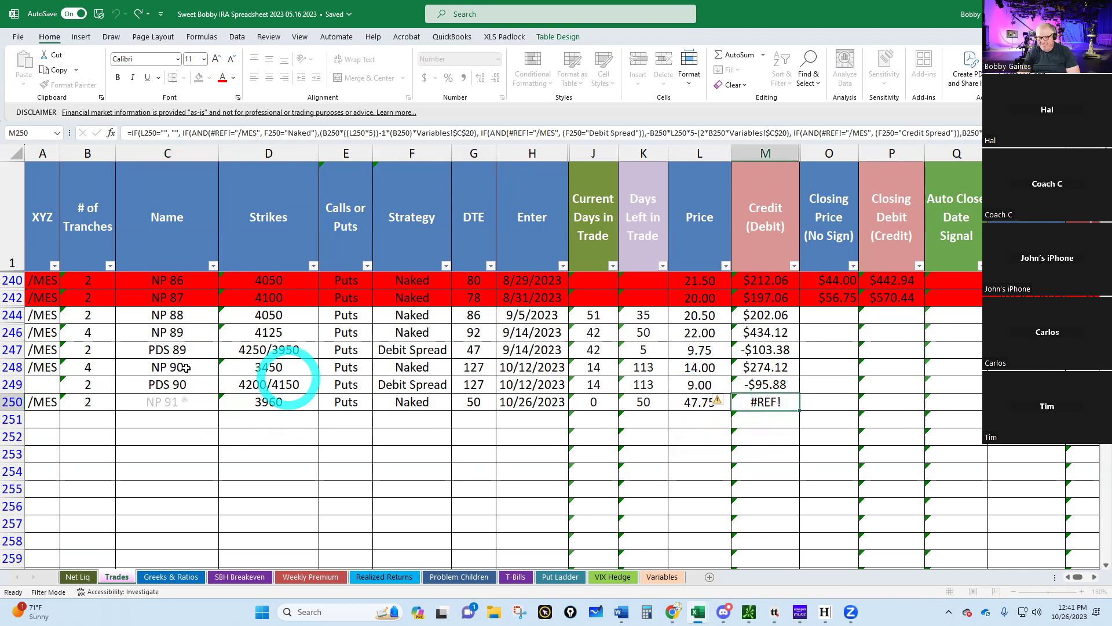
pyautogui.doubleClick(183, 403)
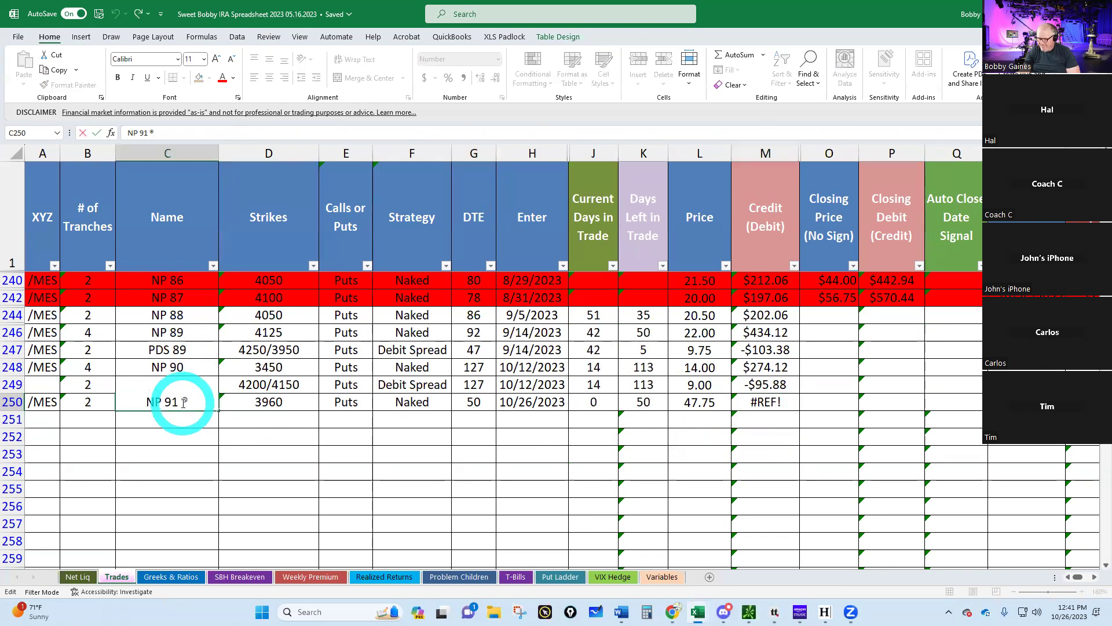
pyautogui.press('Return')
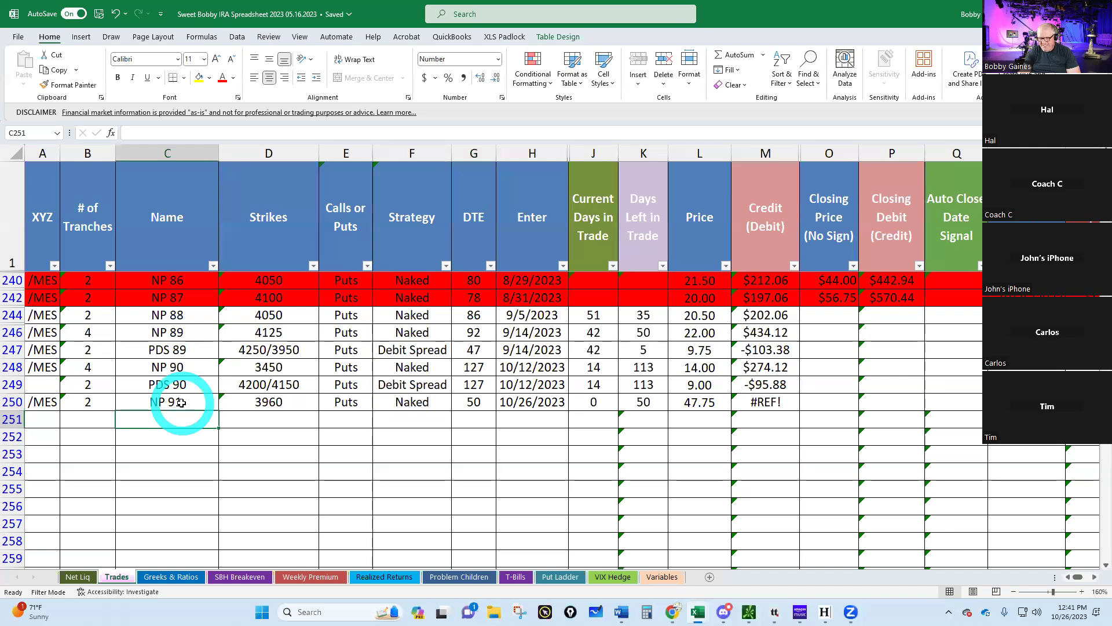
# Inspect the Credit (Debit) formula in row 249 and fill it down into row 250.
pyautogui.click(770, 386)
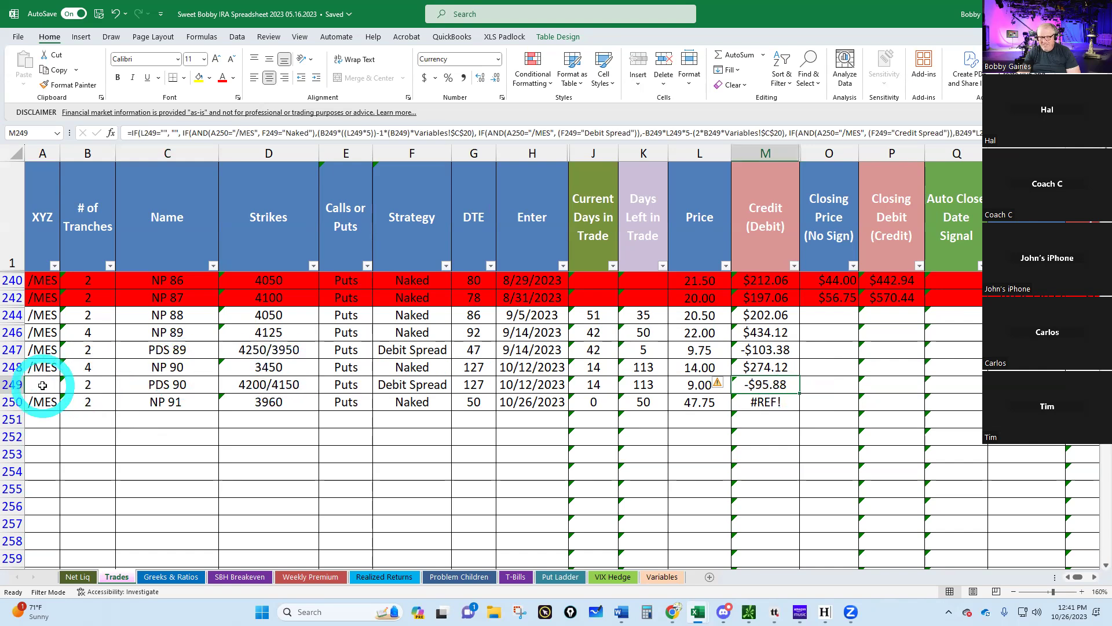
pyautogui.moveTo(50, 366); pyautogui.dragTo(52, 384)
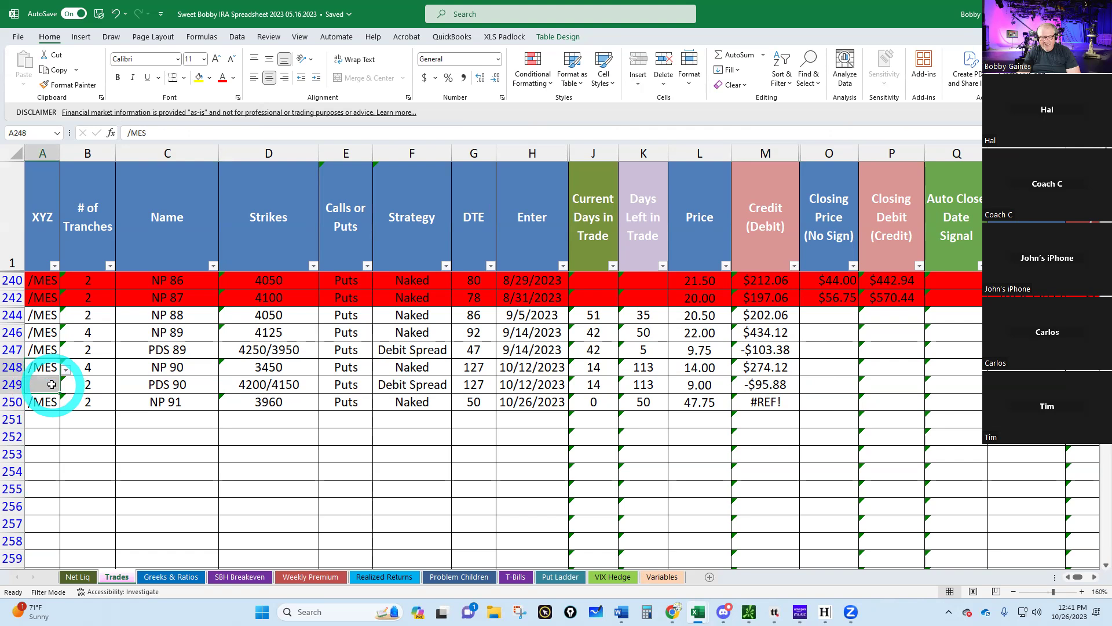
pyautogui.click(47, 382)
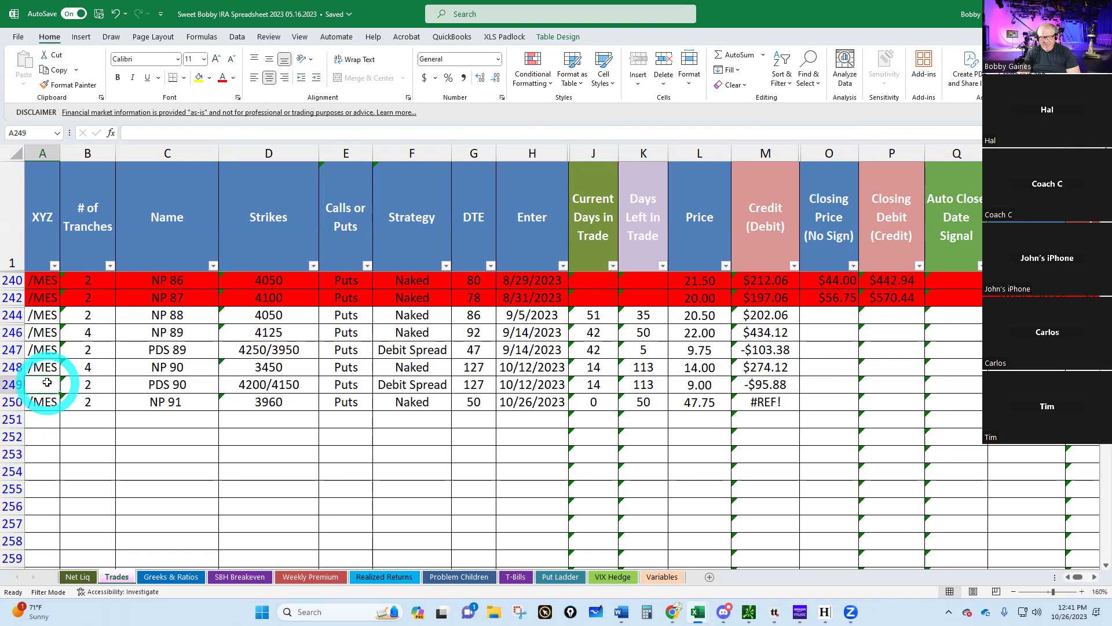
pyautogui.click(788, 383)
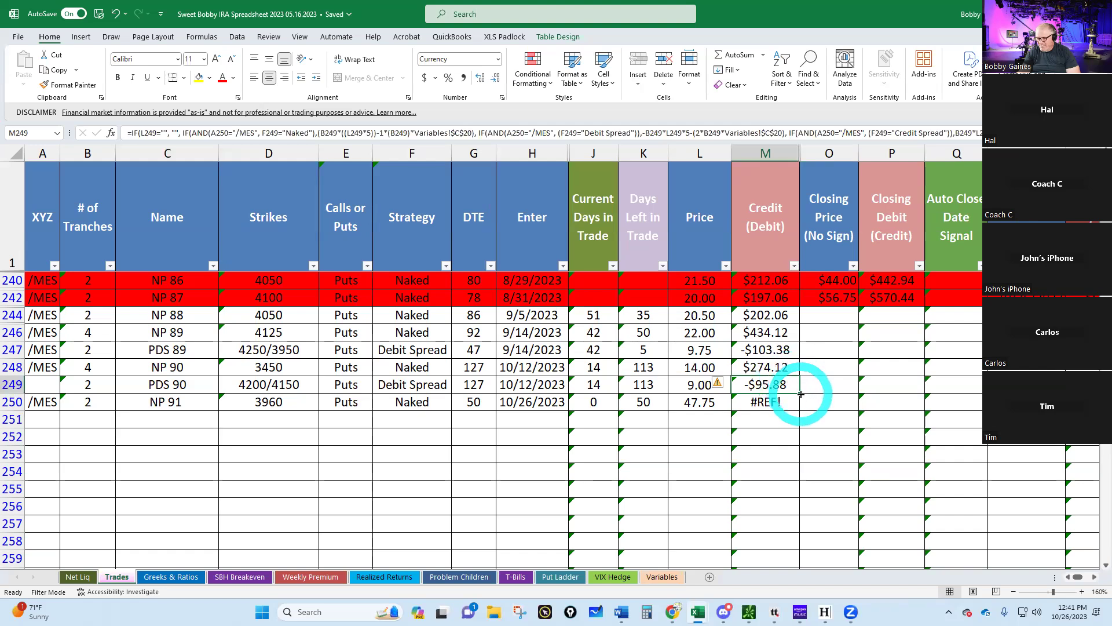
pyautogui.moveTo(800, 399); pyautogui.dragTo(800, 410)
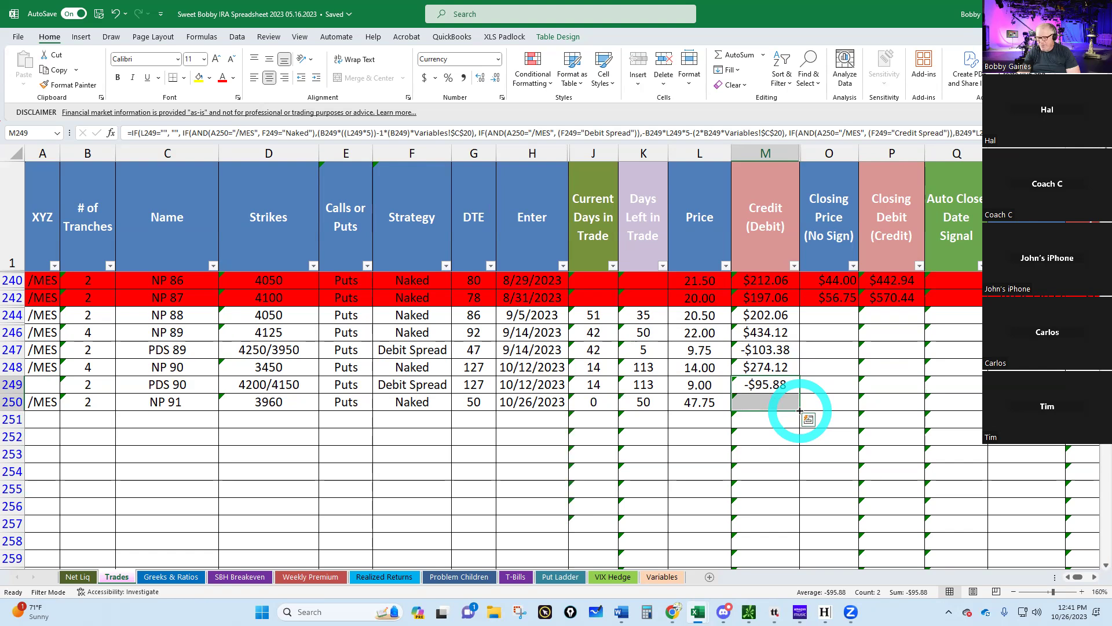
pyautogui.click(764, 408)
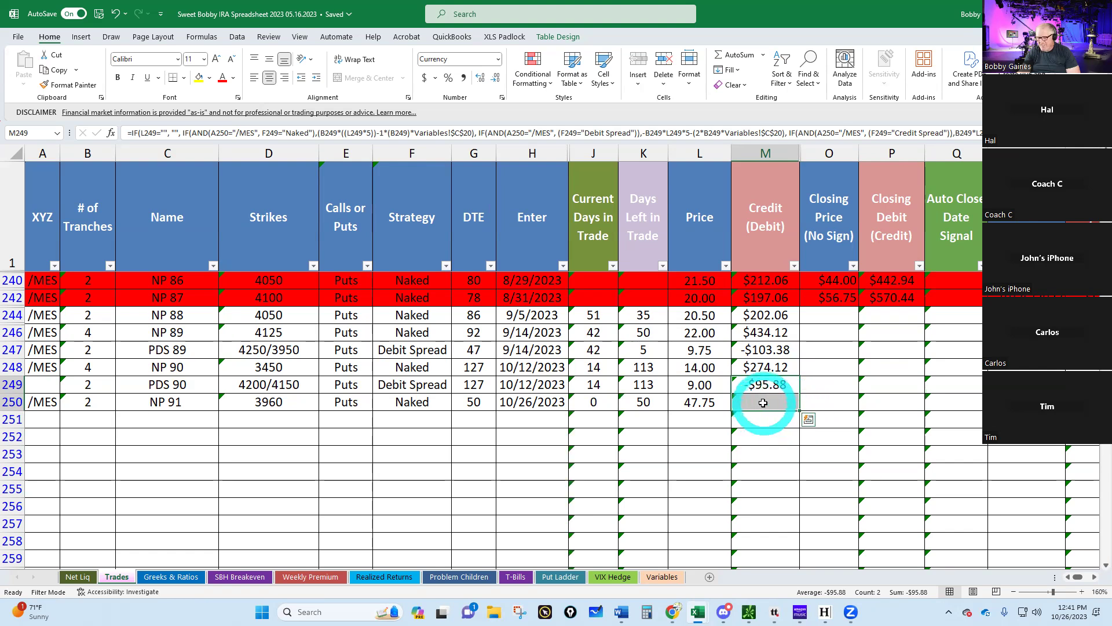
# Copy the formatting of row 250's XYZ cell onto the empty XYZ cell in row 249 with Format Painter.
pyautogui.click(51, 400)
pyautogui.hotkey('alt', 'Down')
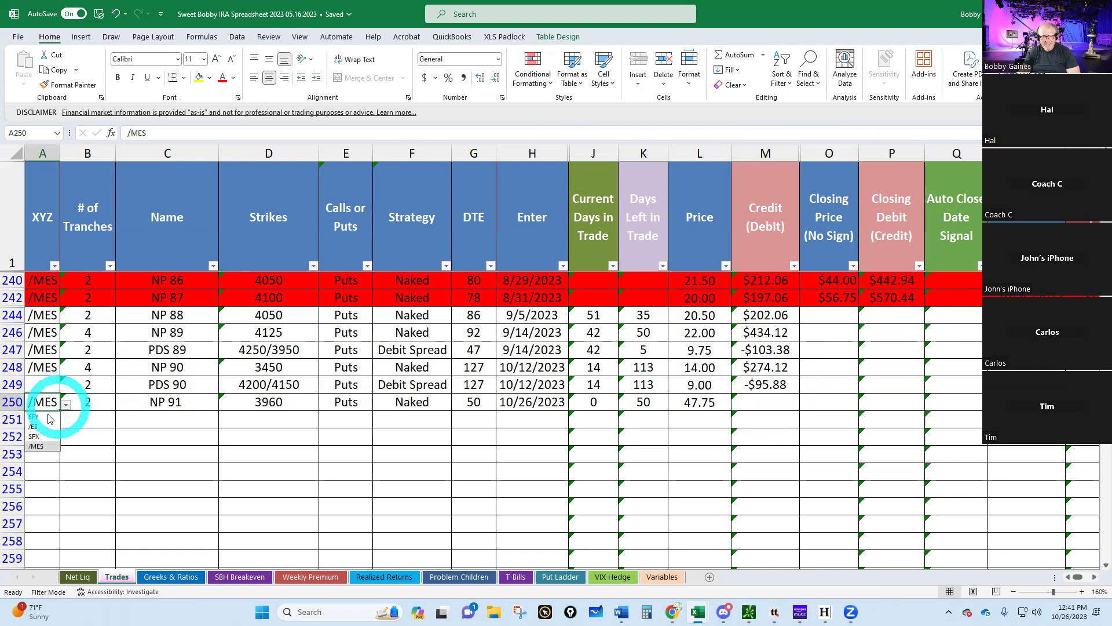
pyautogui.click(43, 383)
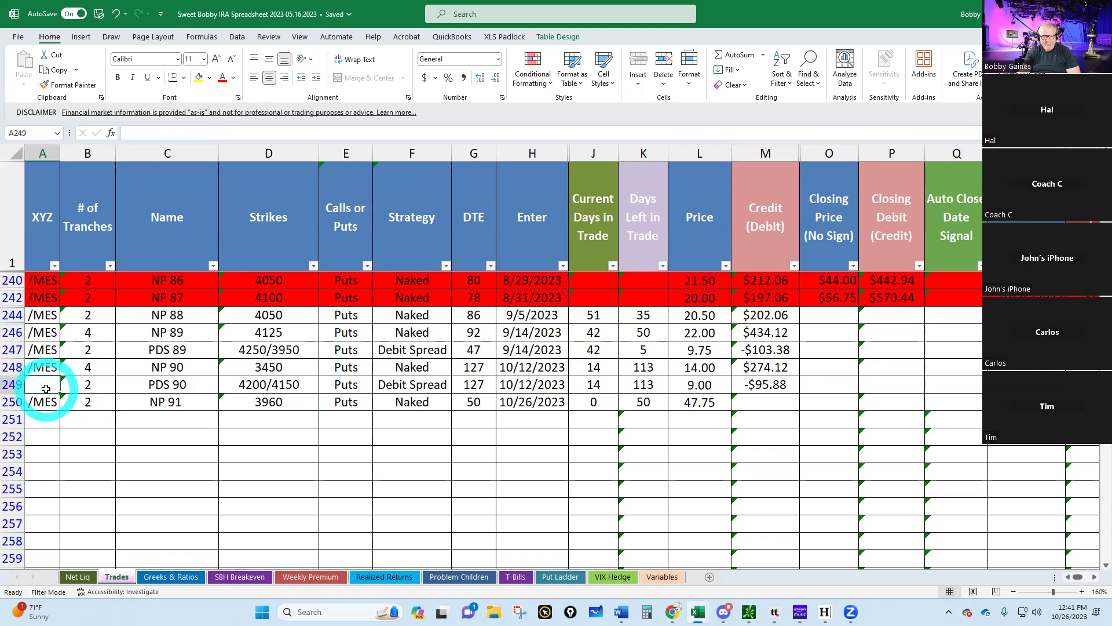
pyautogui.click(36, 401)
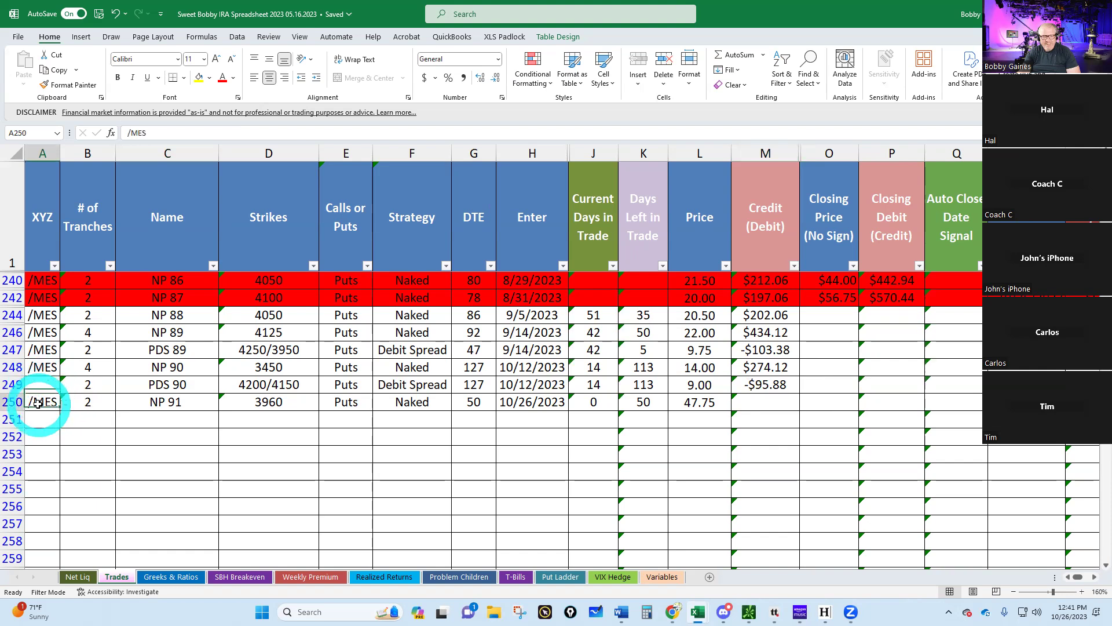
pyautogui.click(73, 86)
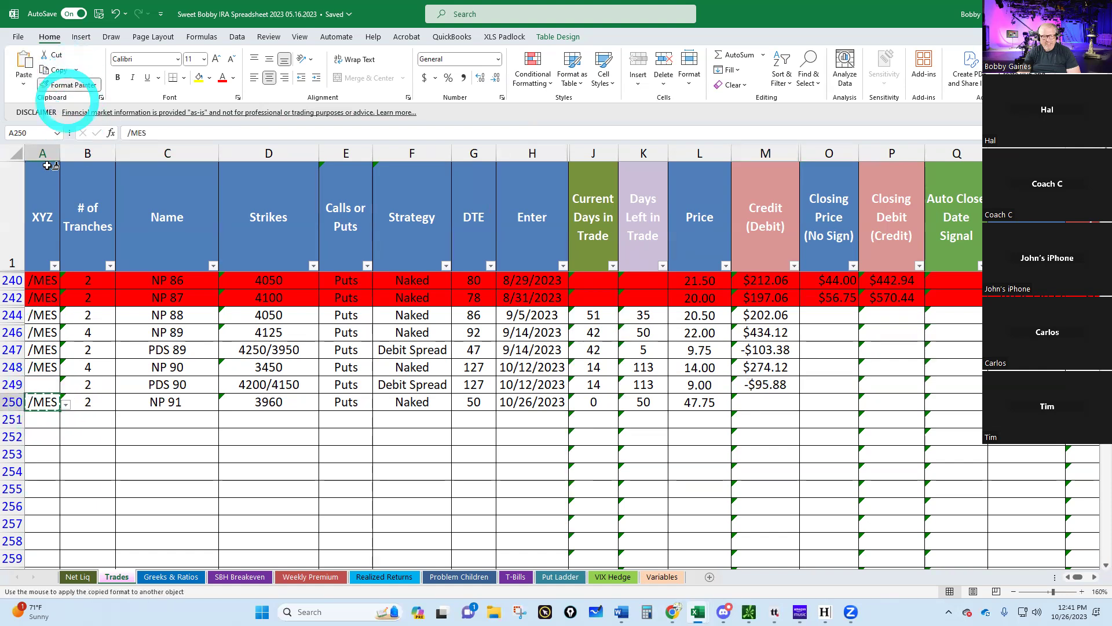
pyautogui.click(42, 385)
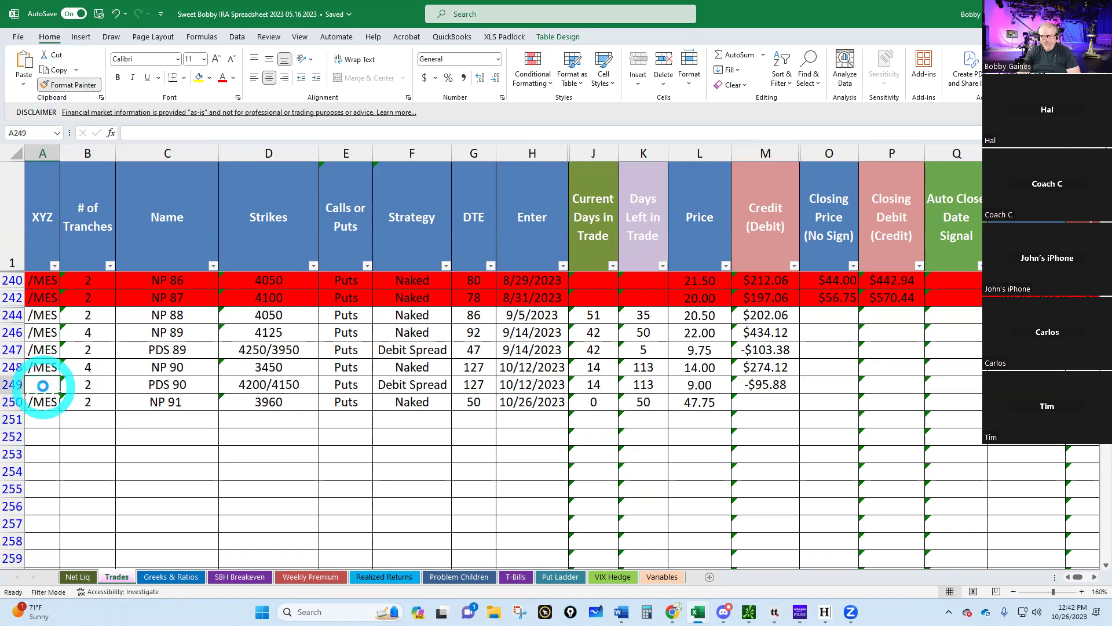
pyautogui.click(72, 404)
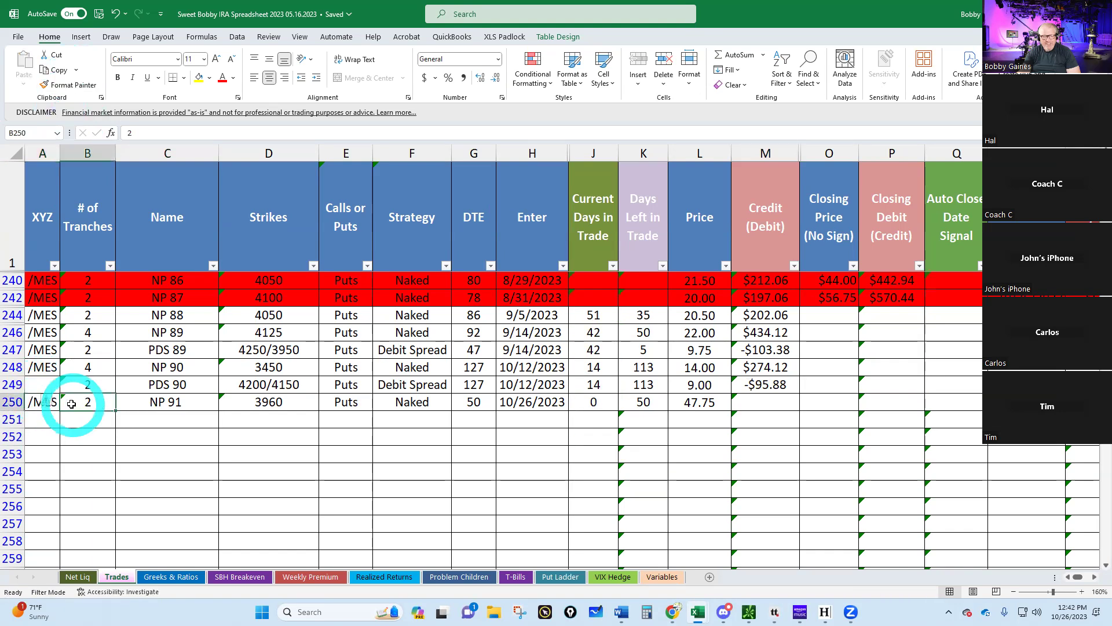
pyautogui.click(41, 386)
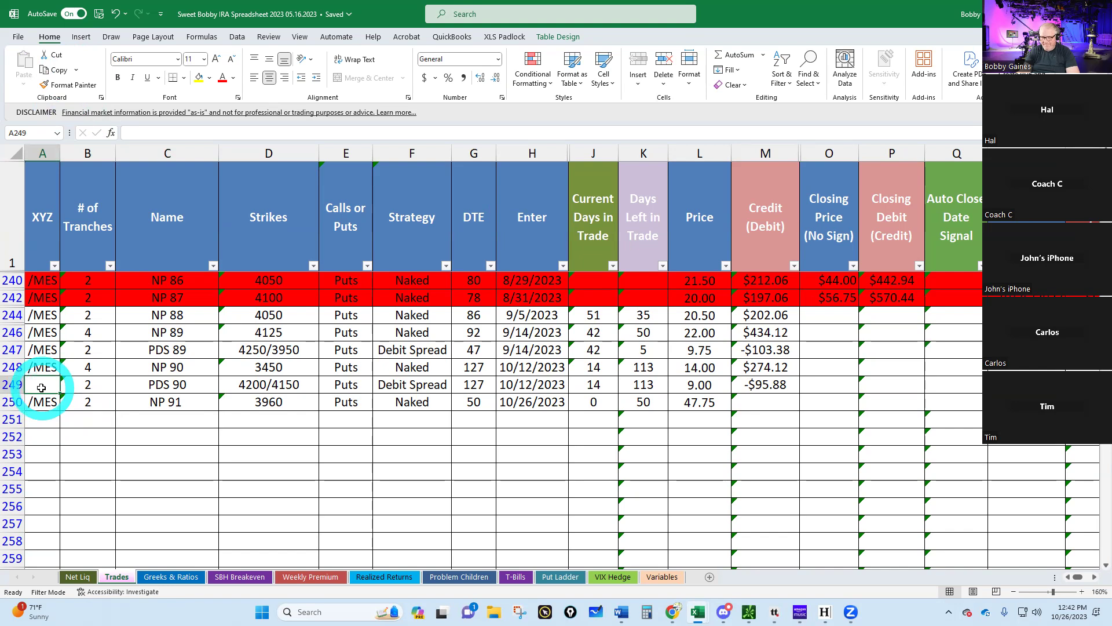
pyautogui.press('alt')
pyautogui.press('m')
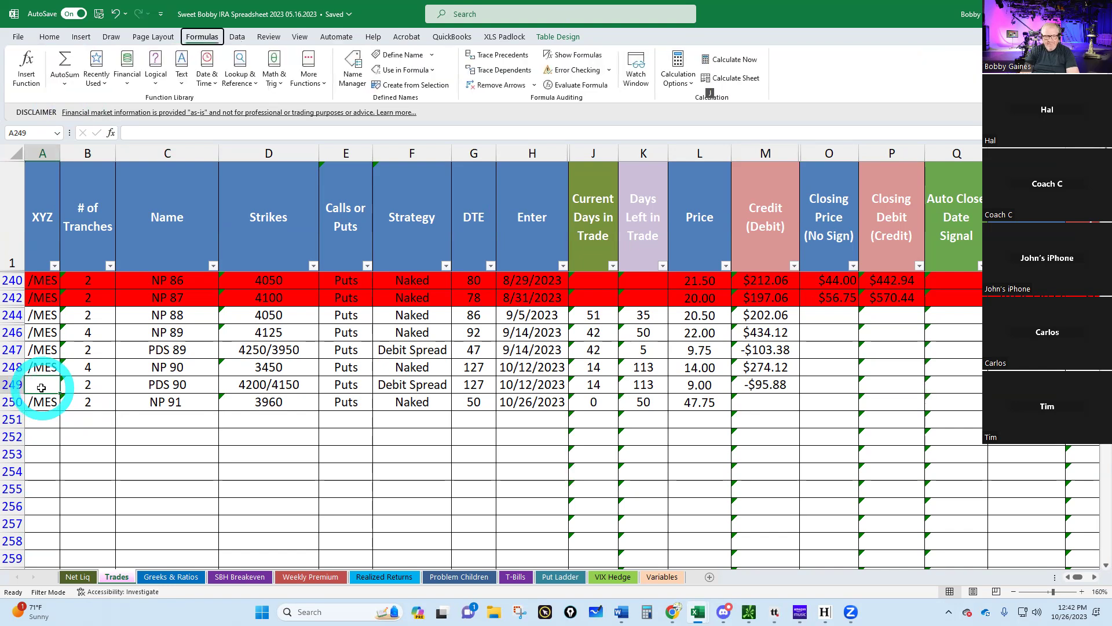
pyautogui.press('e')
pyautogui.click(413, 439)
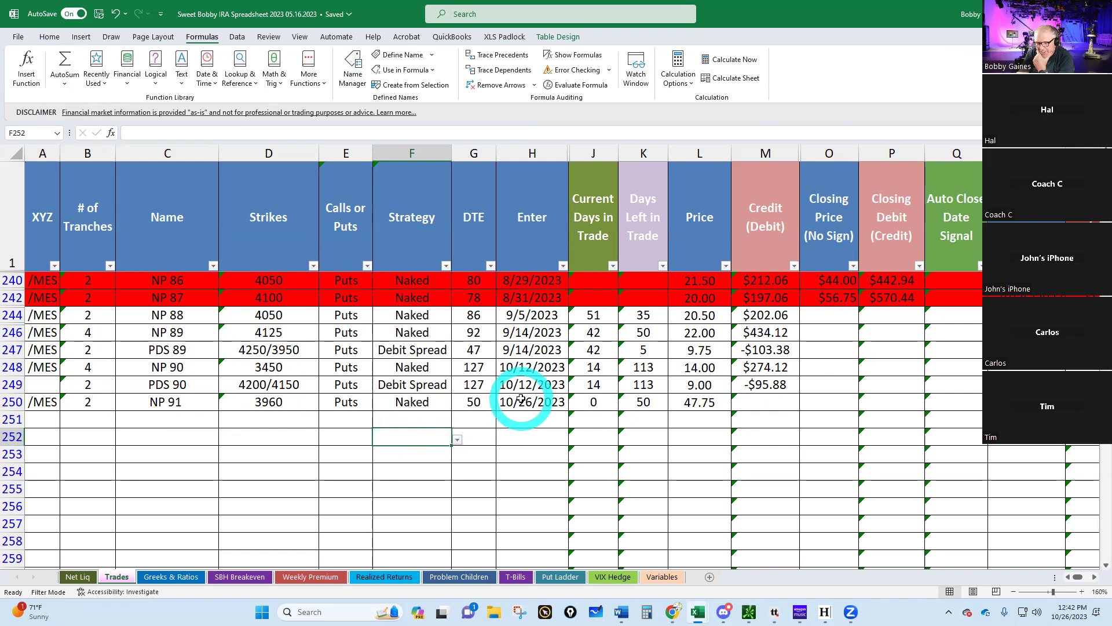
# Examine the full Credit (Debit) formula in row 250 and compare its cell references with those in row 252.
pyautogui.click(770, 401)
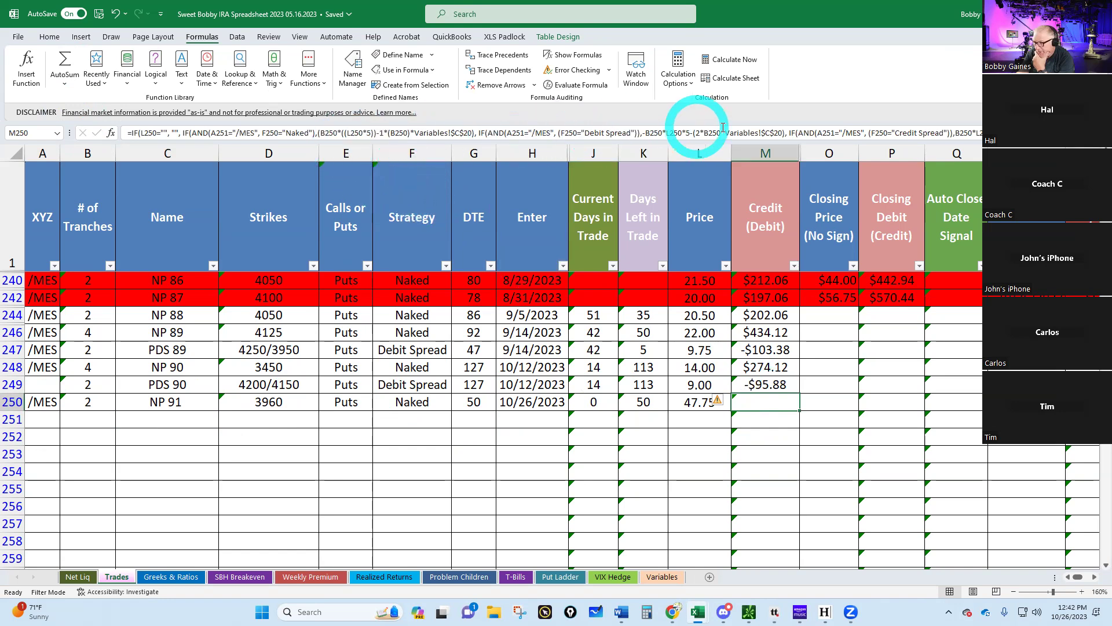
pyautogui.click(1019, 132)
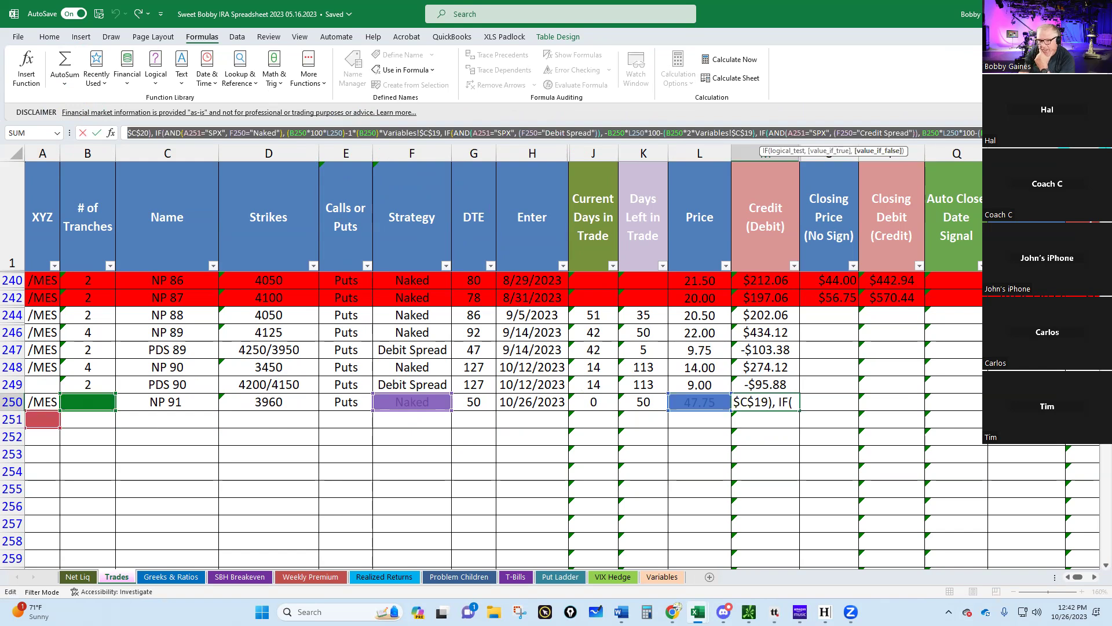
pyautogui.click(247, 133)
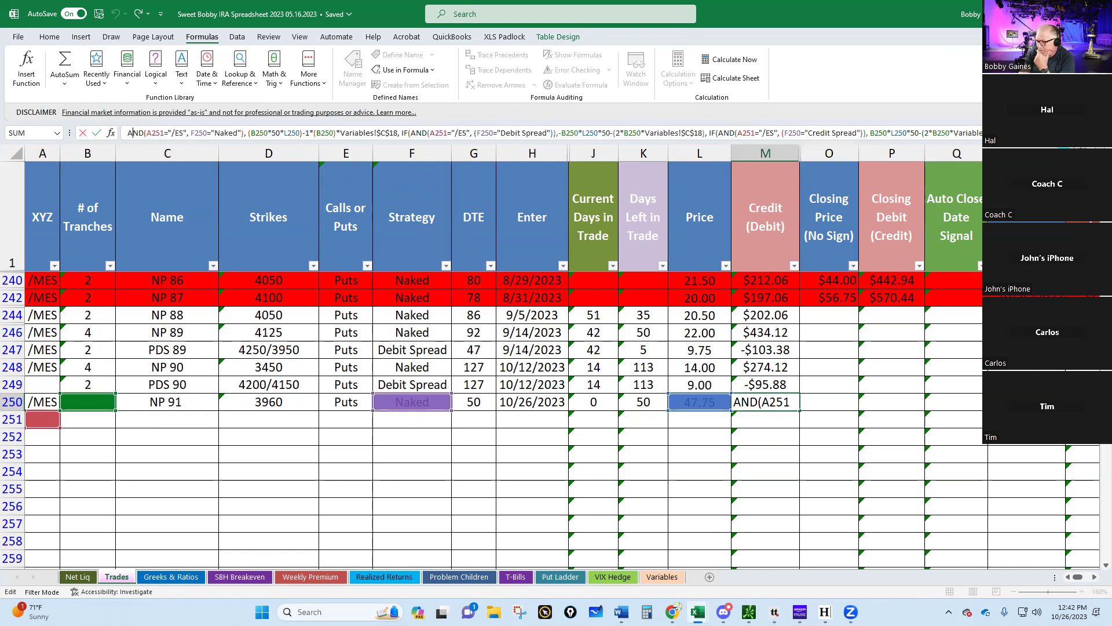
pyautogui.press('Right')
pyautogui.press('Right')
pyautogui.press('Right')
pyautogui.press('Right')
pyautogui.press('Right')
pyautogui.press('Right')
pyautogui.press('Right')
pyautogui.press('Right')
pyautogui.press('Right')
pyautogui.press('Right')
pyautogui.press('Right')
pyautogui.press('Right')
pyautogui.press('Right')
pyautogui.press('Right')
pyautogui.press('Right')
pyautogui.press('Right')
pyautogui.press('Right')
pyautogui.press('Right')
pyautogui.press('Right')
pyautogui.press('Right')
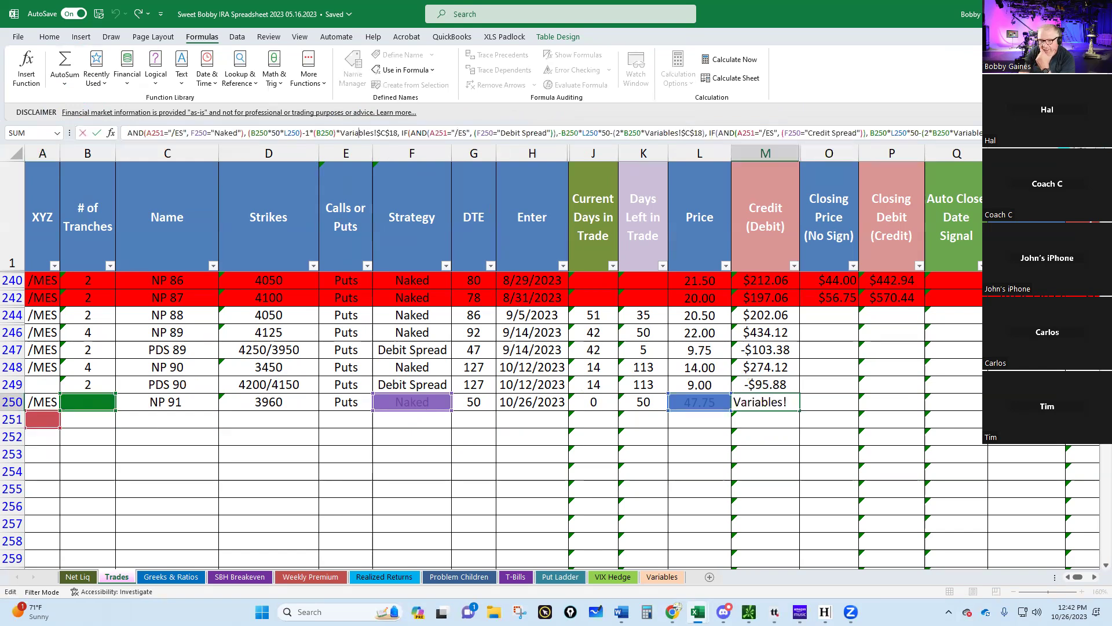
pyautogui.press('Right')
pyautogui.press('Right')
pyautogui.press('Right')
pyautogui.press('Right')
pyautogui.press('Right')
pyautogui.press('Right')
pyautogui.press('Right')
pyautogui.press('Right')
pyautogui.press('Right')
pyautogui.press('Right')
pyautogui.press('Right')
pyautogui.press('Right')
pyautogui.press('Right')
pyautogui.press('Right')
pyautogui.press('Right')
pyautogui.press('Right')
pyautogui.press('Right')
pyautogui.press('Right')
pyautogui.press('Right')
pyautogui.press('Right')
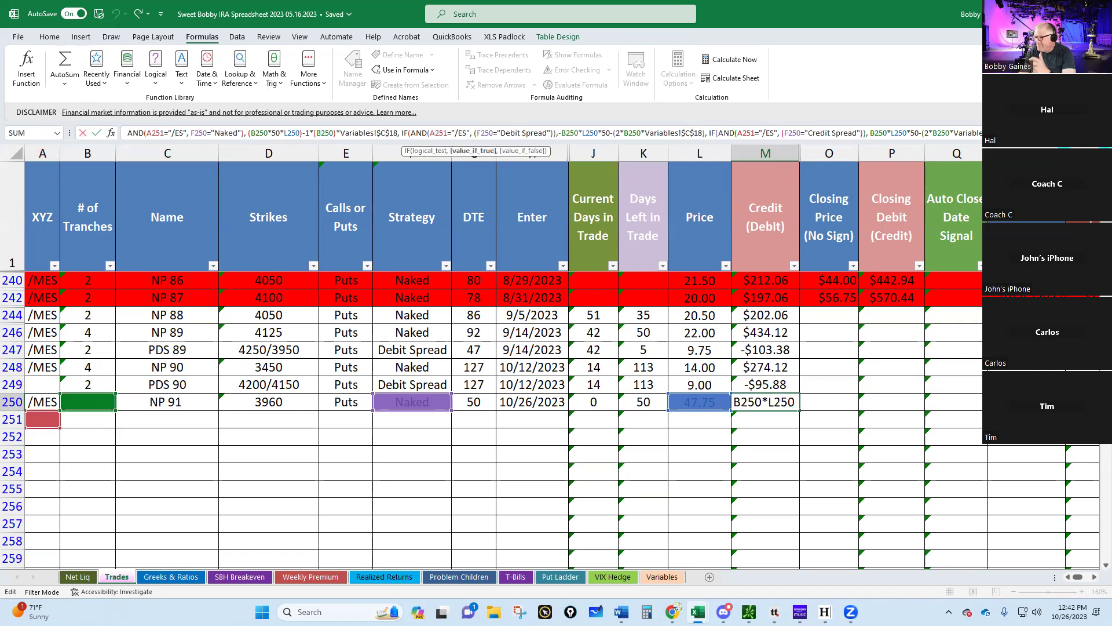
pyautogui.press('Return')
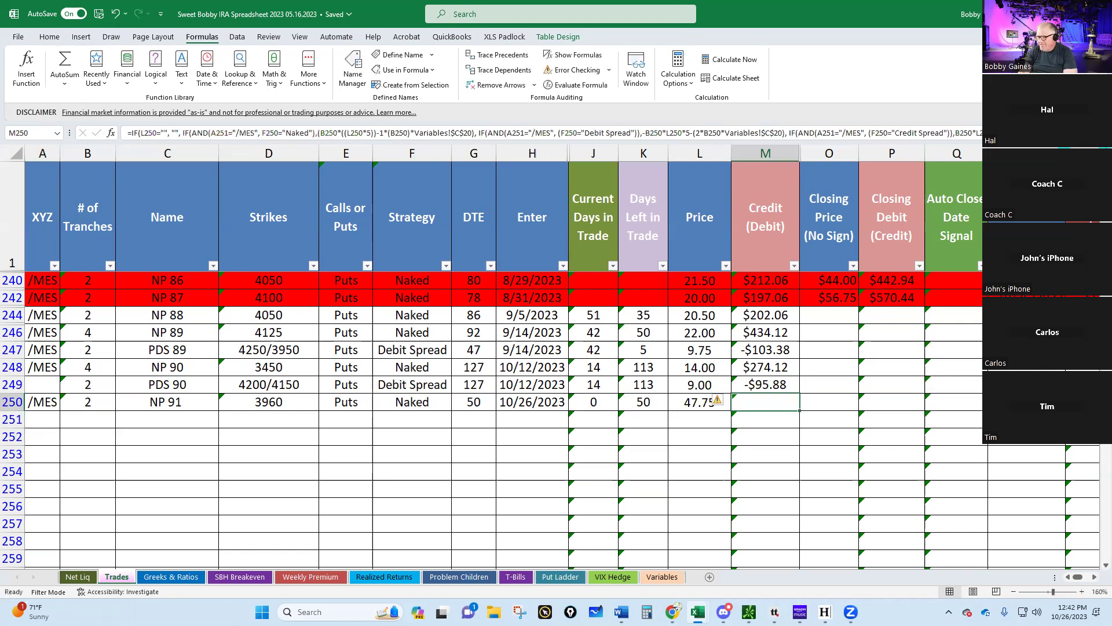
pyautogui.click(755, 430)
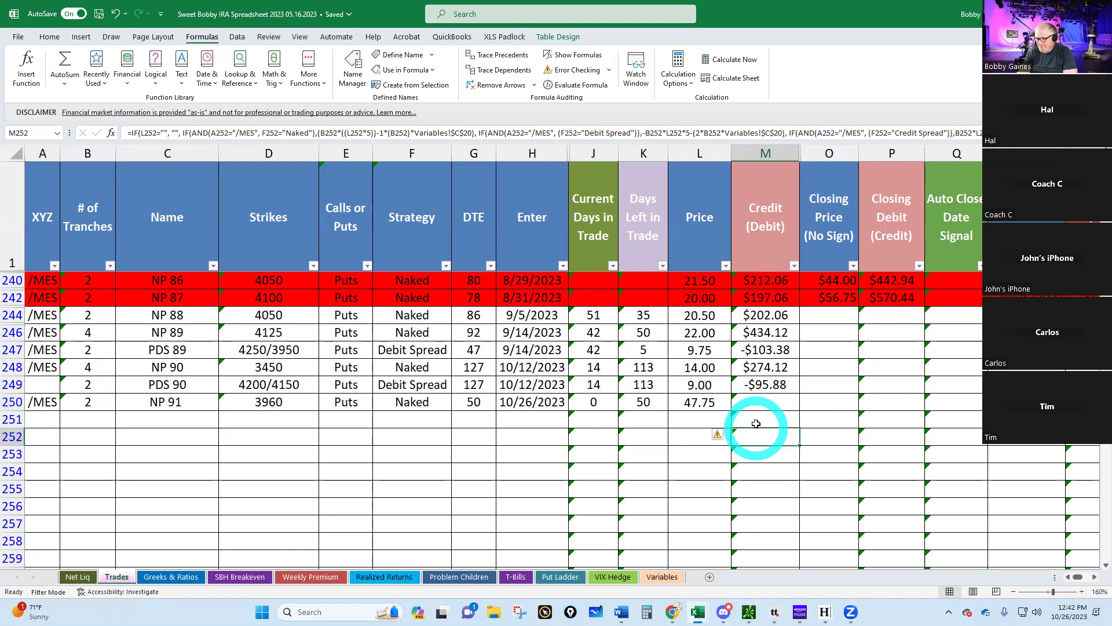
pyautogui.click(759, 406)
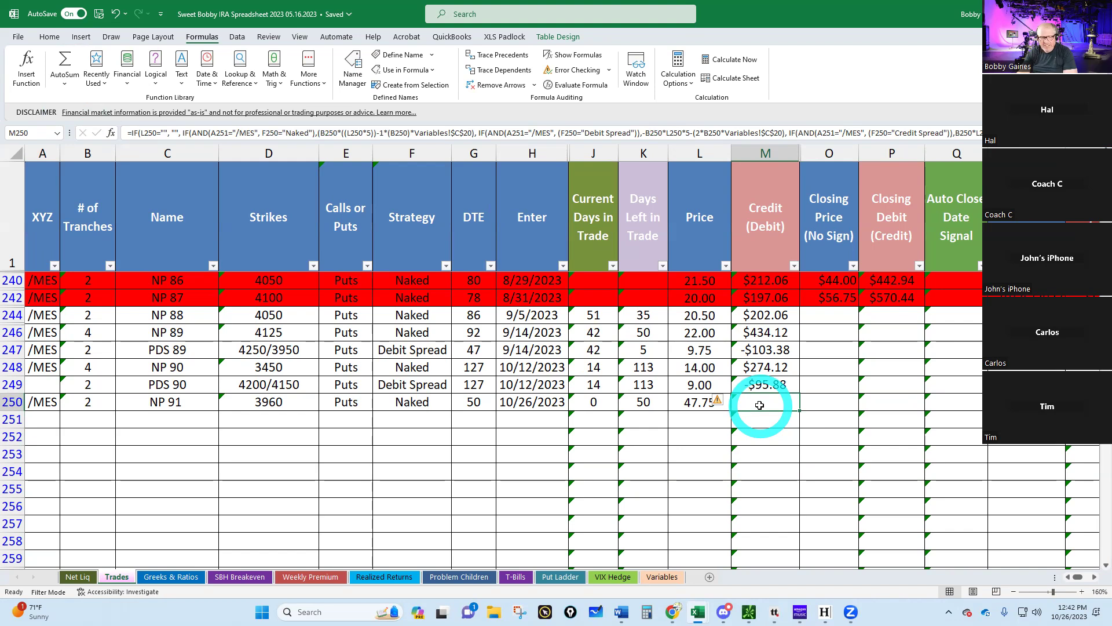
# Copy the Credit (Debit) formula from row 249 into row 250.
pyautogui.click(773, 385)
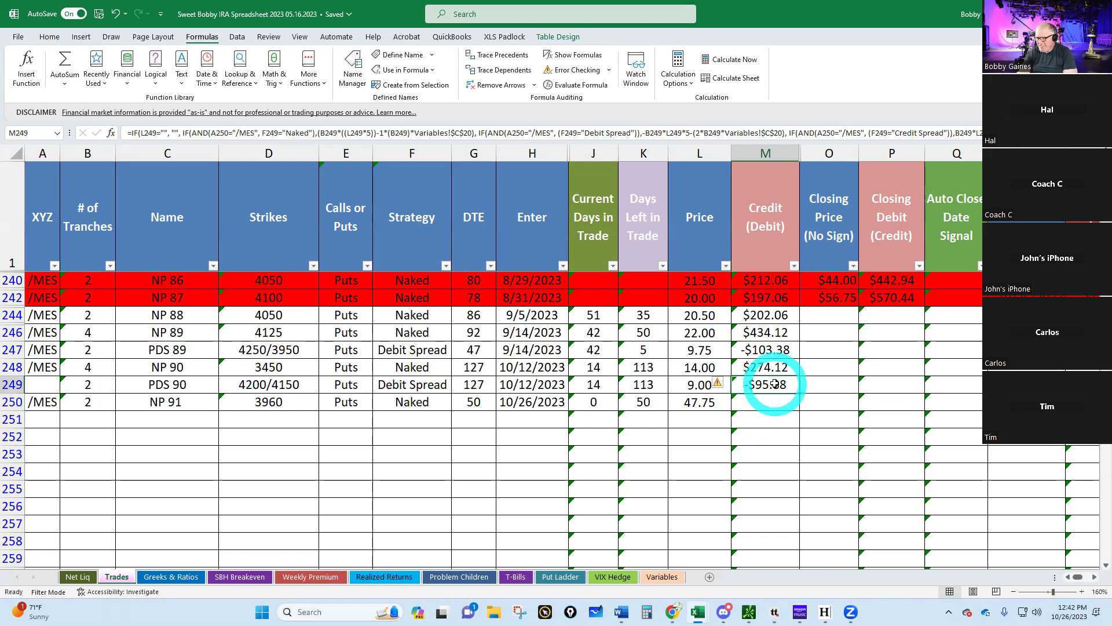
pyautogui.hotkey('ctrl', 'c')
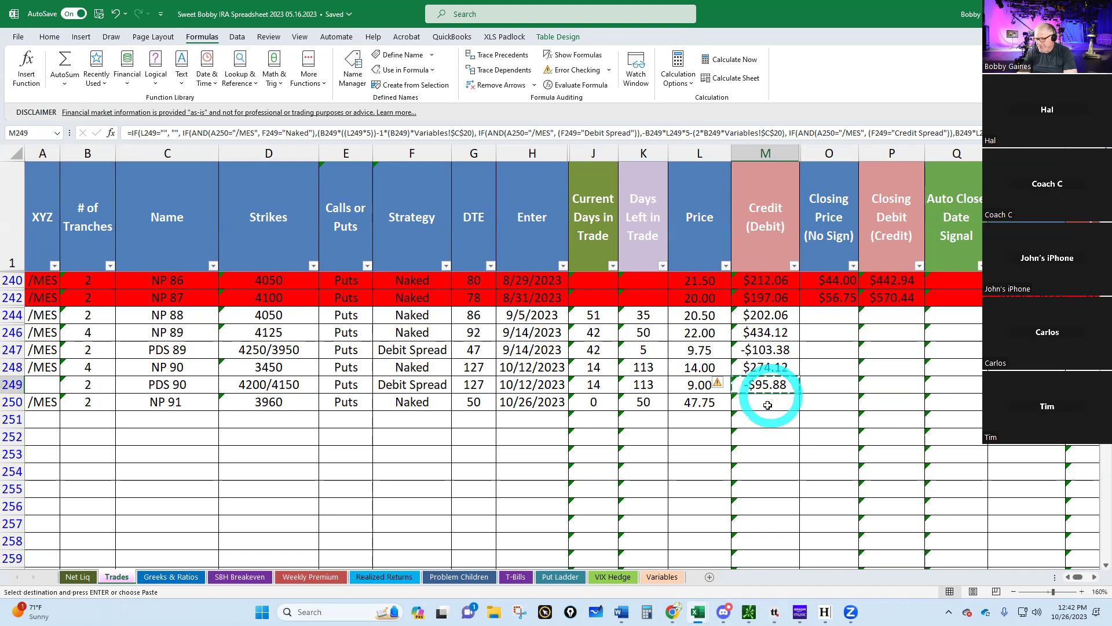
pyautogui.click(767, 406)
pyautogui.hotkey('ctrl', 'v')
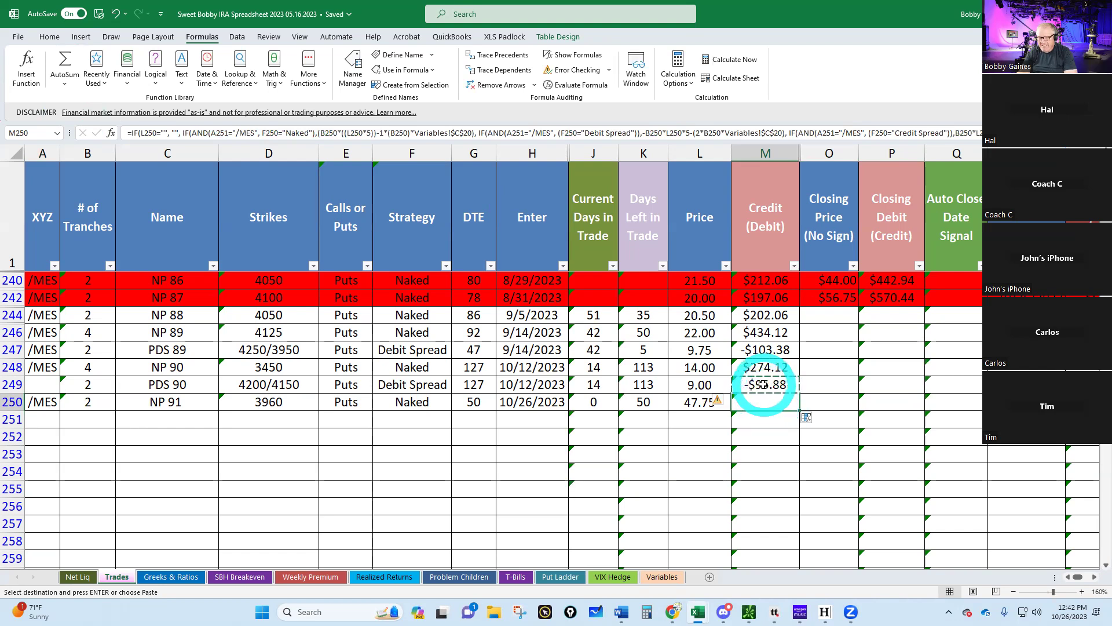
# Copy /MES from row 250's XYZ cell into the empty XYZ cell of row 249.
pyautogui.click(40, 404)
pyautogui.hotkey('ctrl', 'c')
pyautogui.click(38, 384)
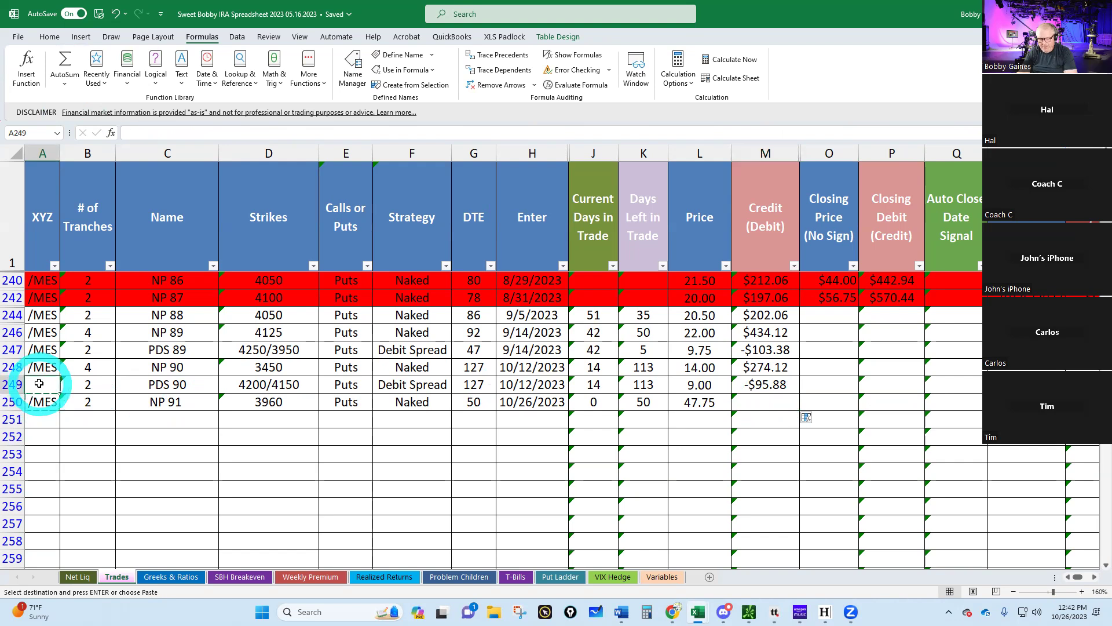
pyautogui.hotkey('ctrl', 'v')
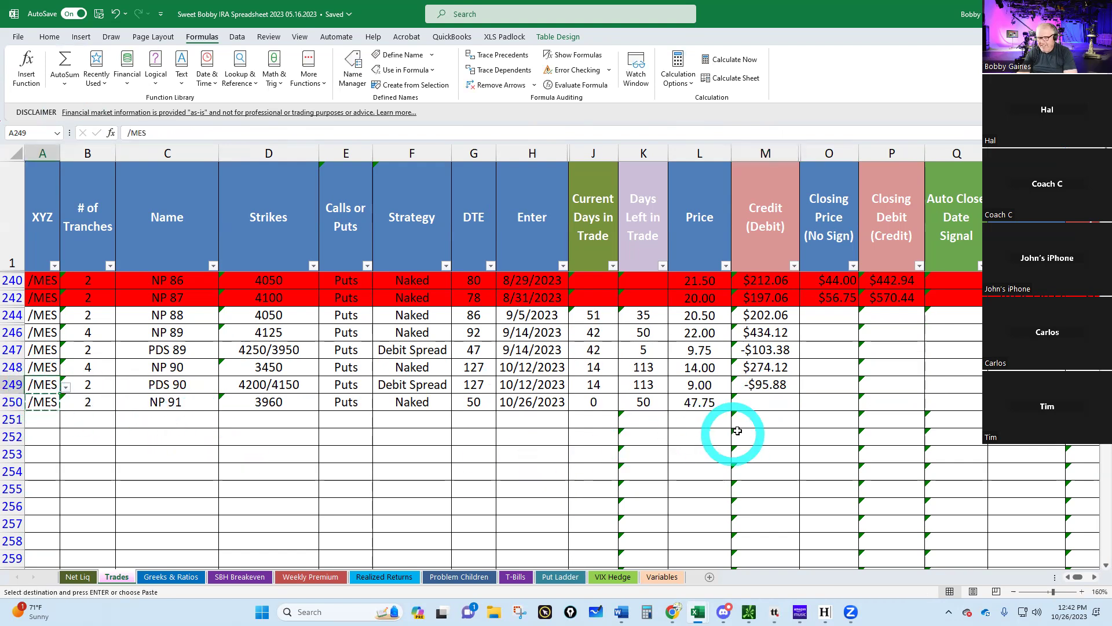
# Test row 250's Credit (Debit) calculation with a price of 50, then undo the price change.
pyautogui.click(754, 402)
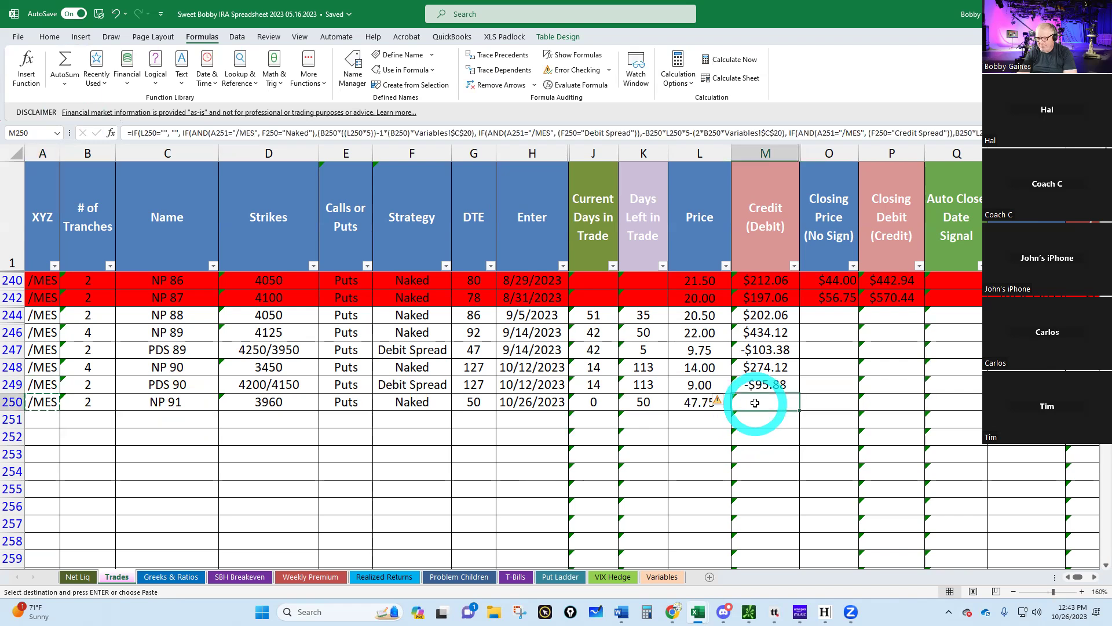
pyautogui.click(710, 404)
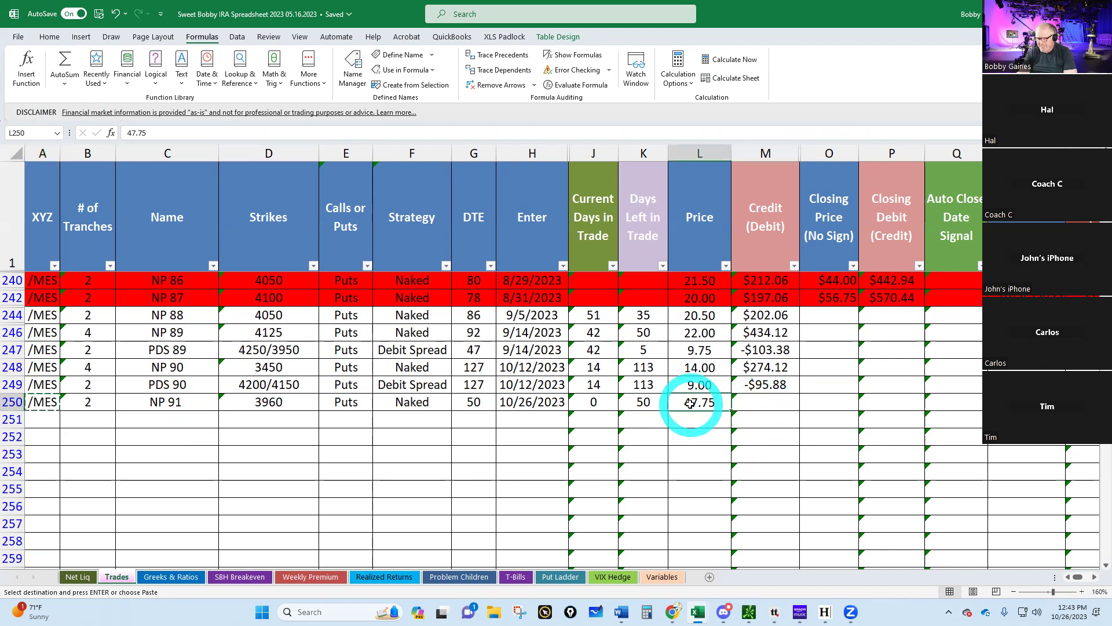
pyautogui.write('50')
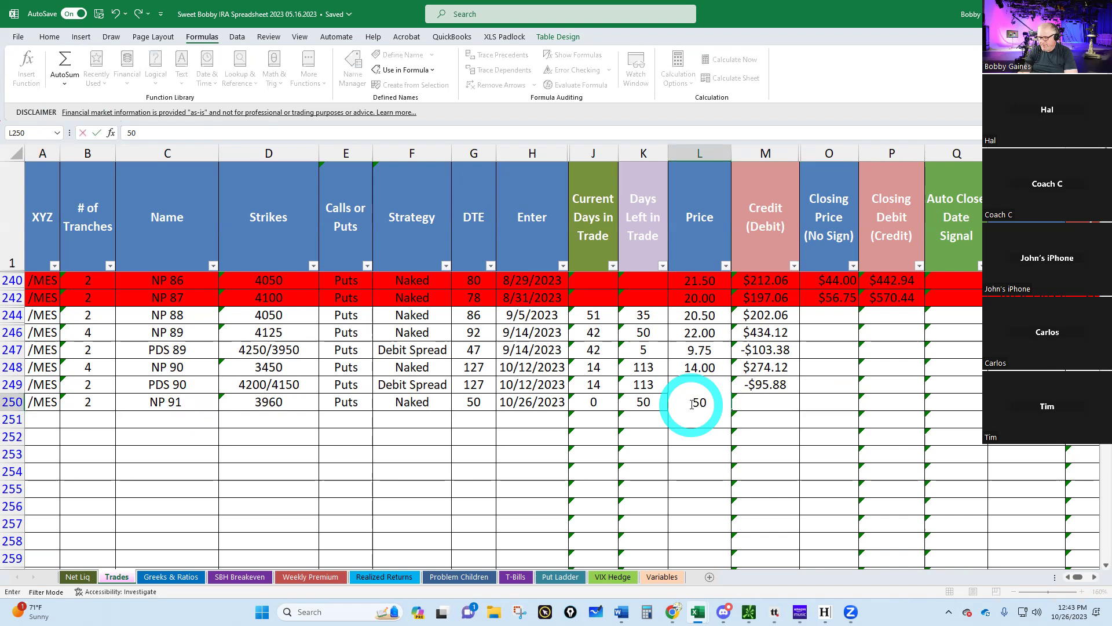
pyautogui.press('Return')
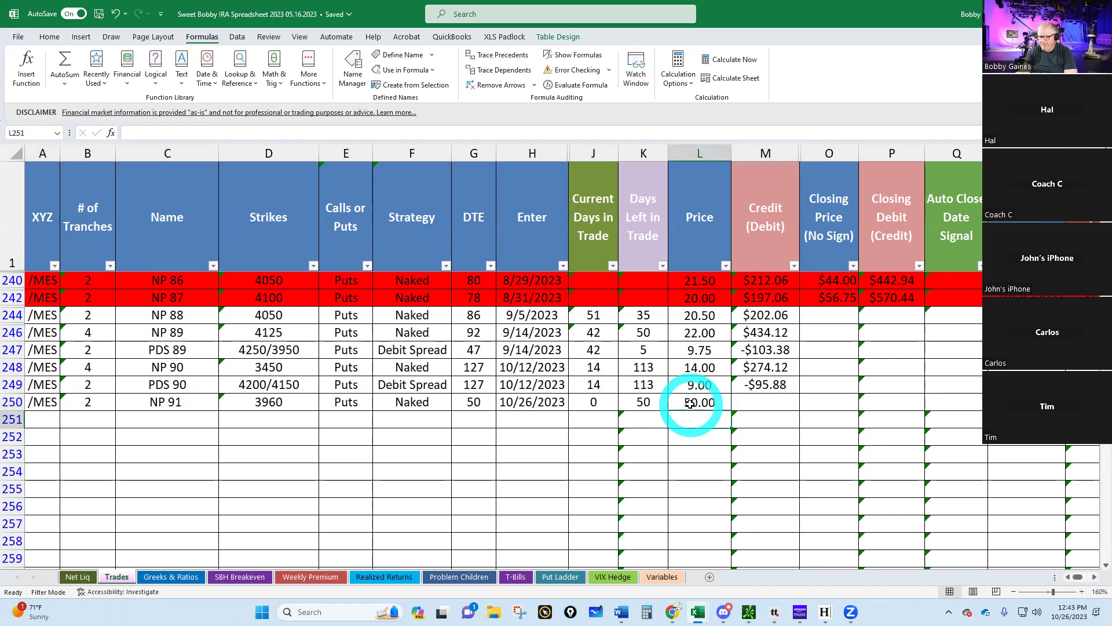
pyautogui.click(114, 14)
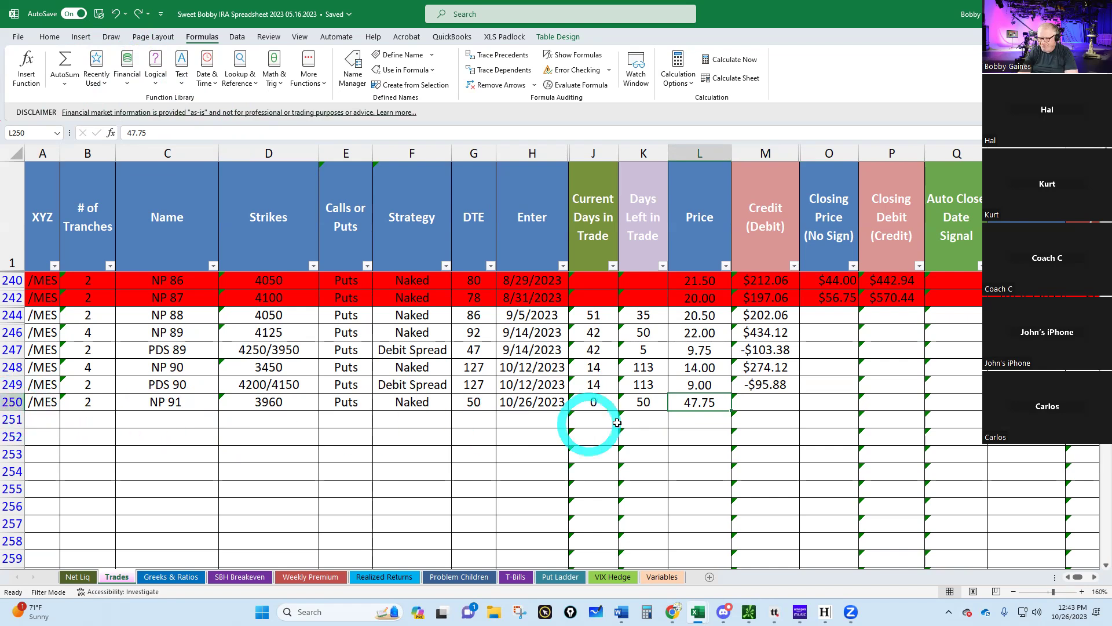
# Compare the Credit (Debit) formulas in rows 247 to 250 and fill row 249's formula down into row 250.
pyautogui.click(765, 401)
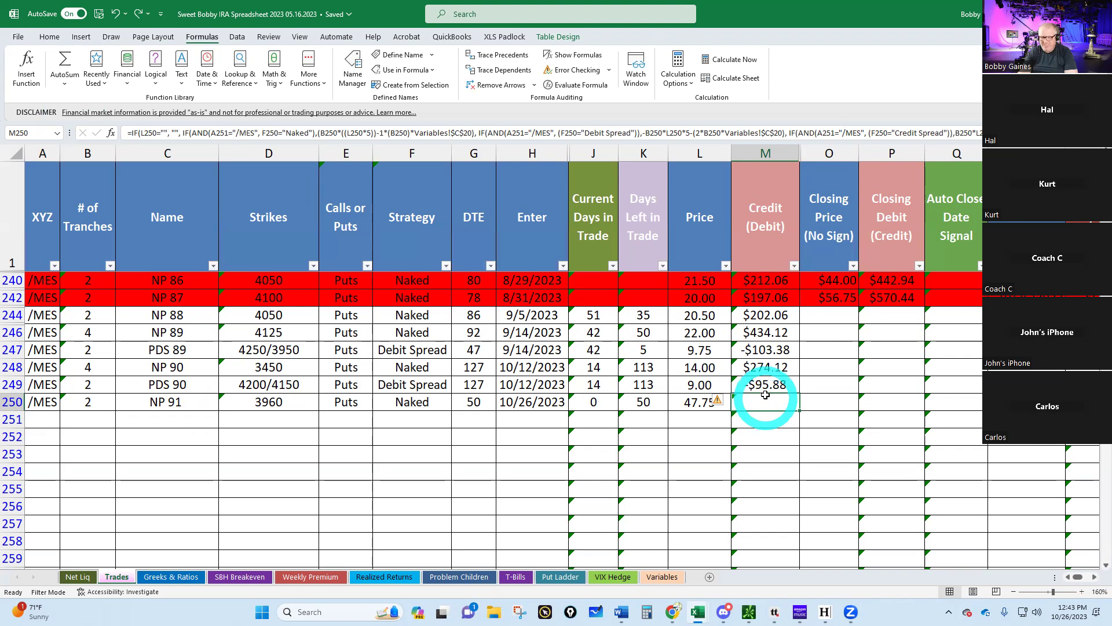
pyautogui.click(766, 384)
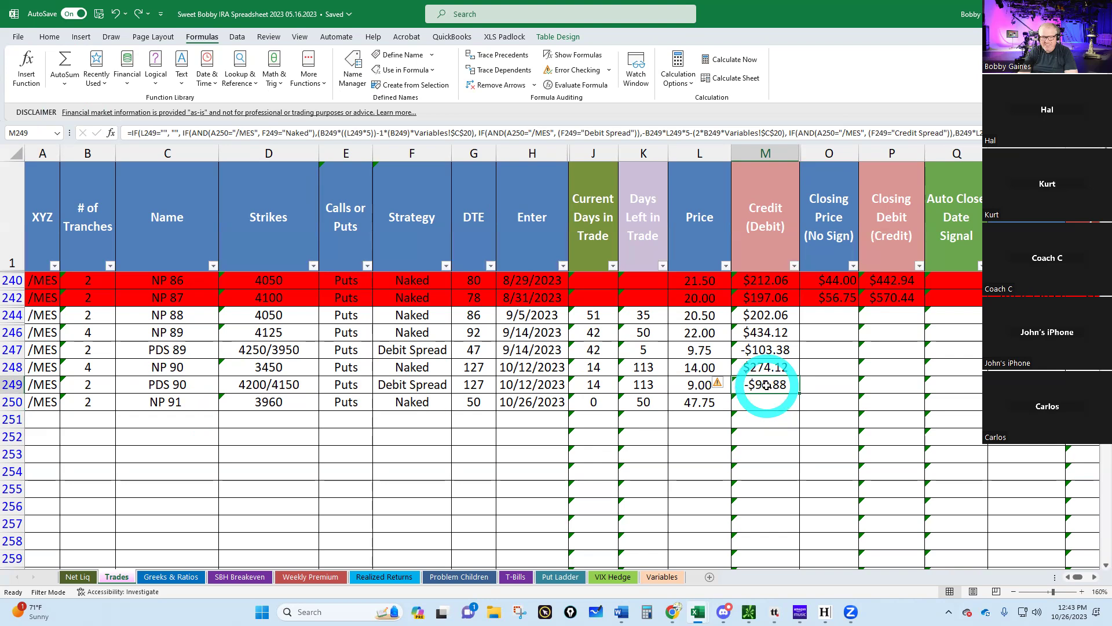
pyautogui.click(767, 367)
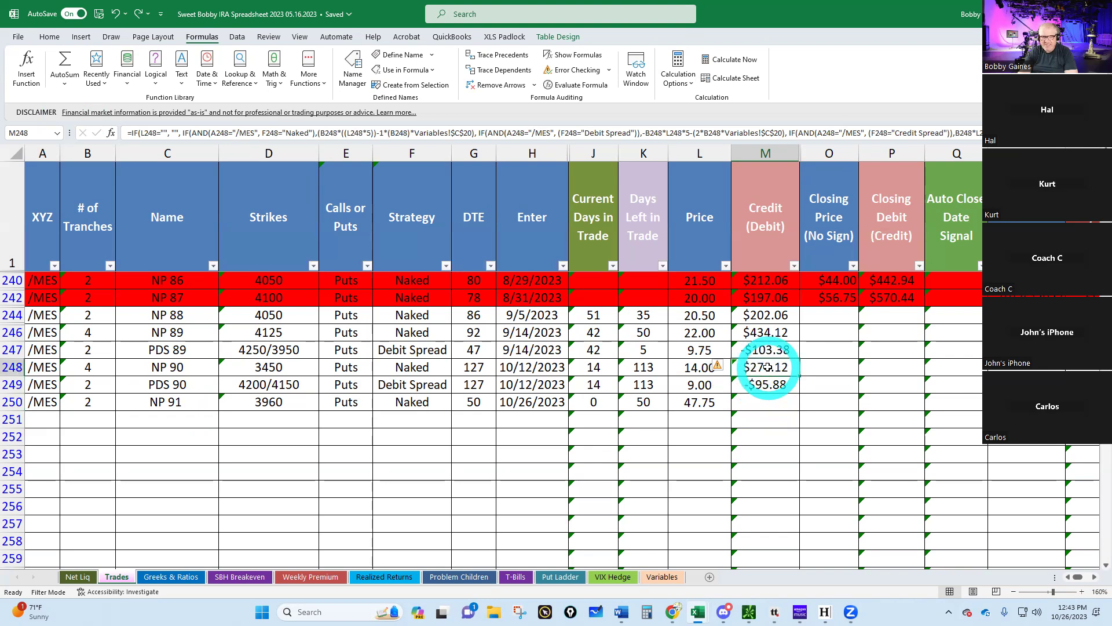
pyautogui.click(768, 349)
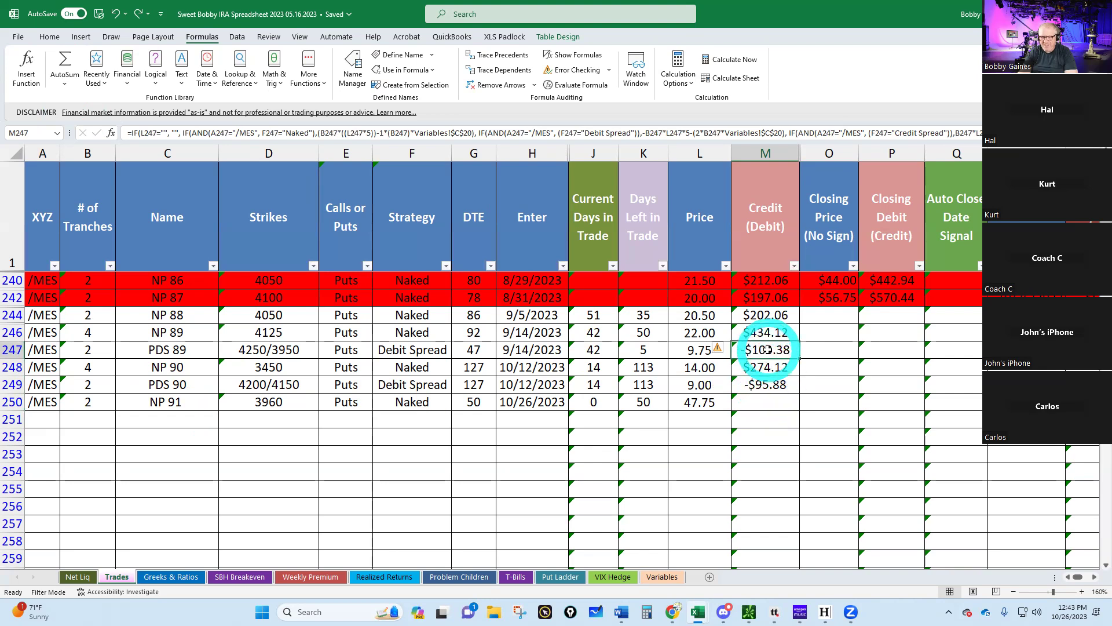
pyautogui.click(768, 384)
pyautogui.click(765, 400)
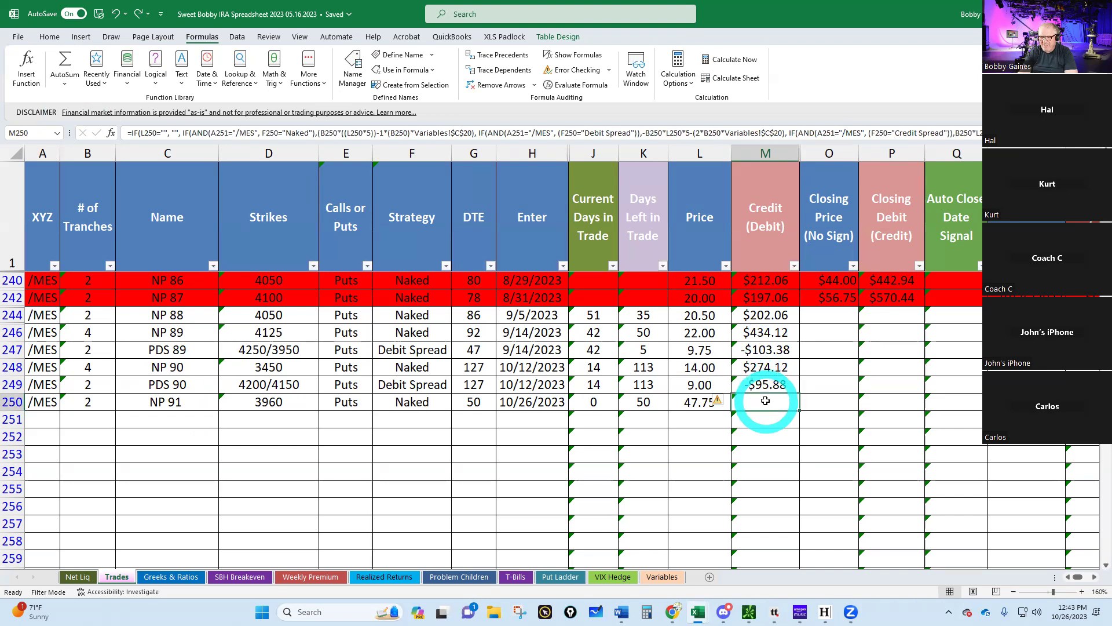
pyautogui.click(765, 384)
pyautogui.moveTo(798, 392); pyautogui.dragTo(798, 411)
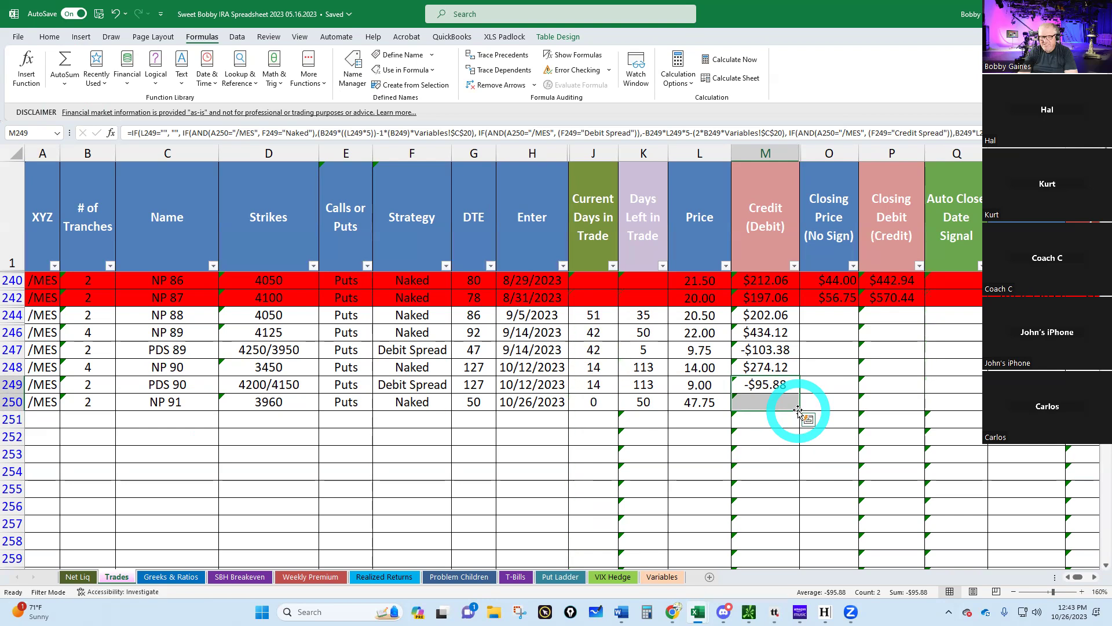
# Fill the Credit (Debit) formula from row 248 down through rows 249 and 250.
pyautogui.click(776, 384)
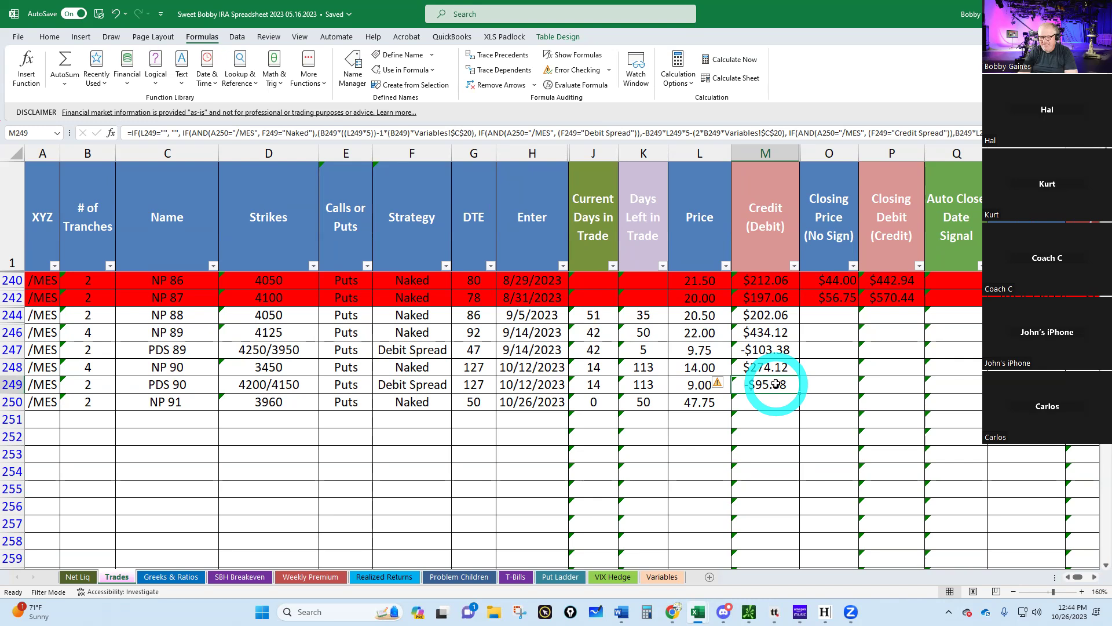
pyautogui.click(772, 364)
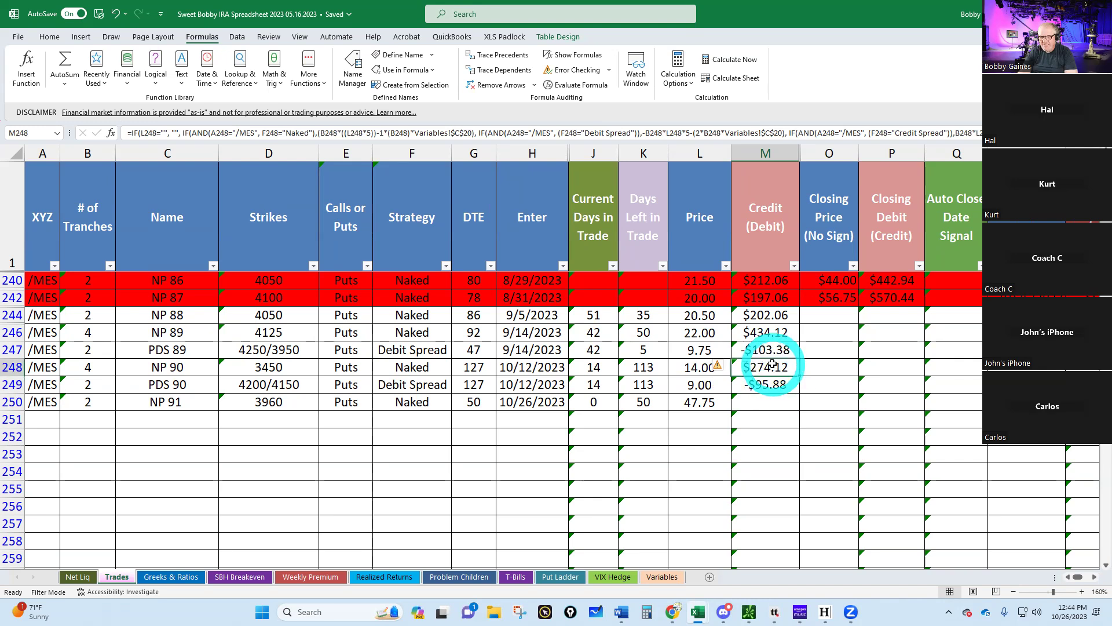
pyautogui.moveTo(772, 365); pyautogui.dragTo(798, 410)
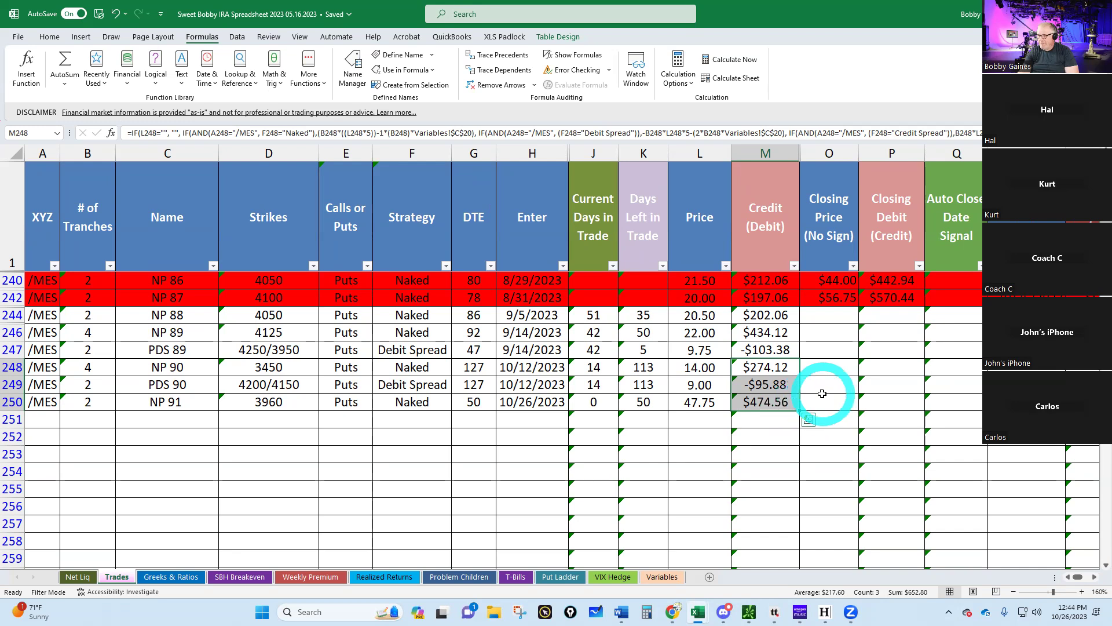
# Check the NP 86 row in the Trades sheet, and retitle the Problem Children heading in cell A3 as NP 86.
pyautogui.click(899, 278)
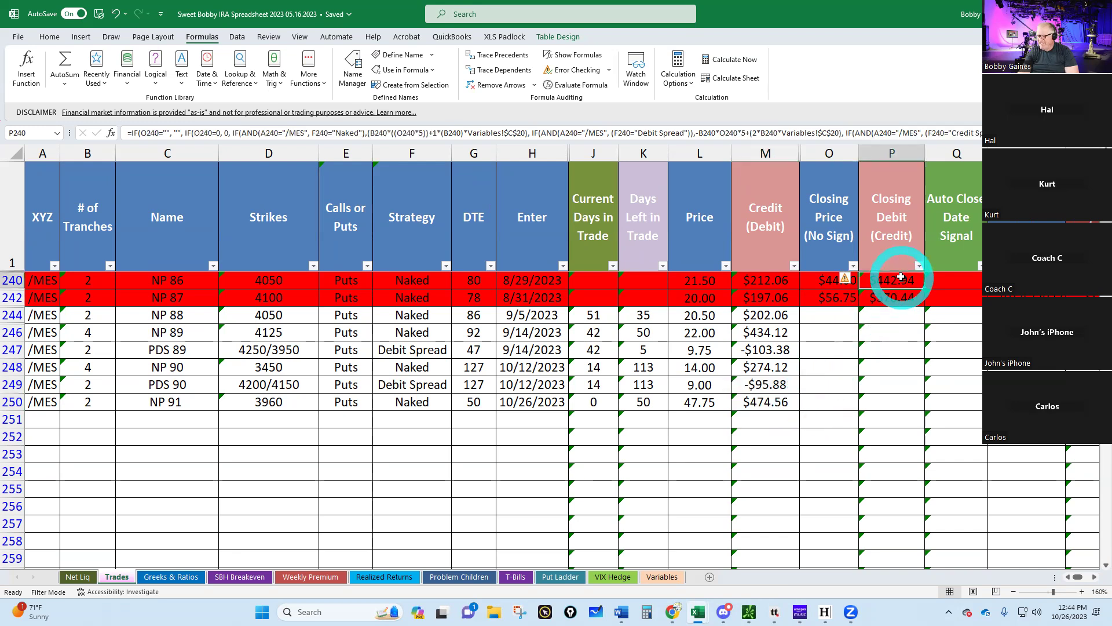
pyautogui.click(461, 576)
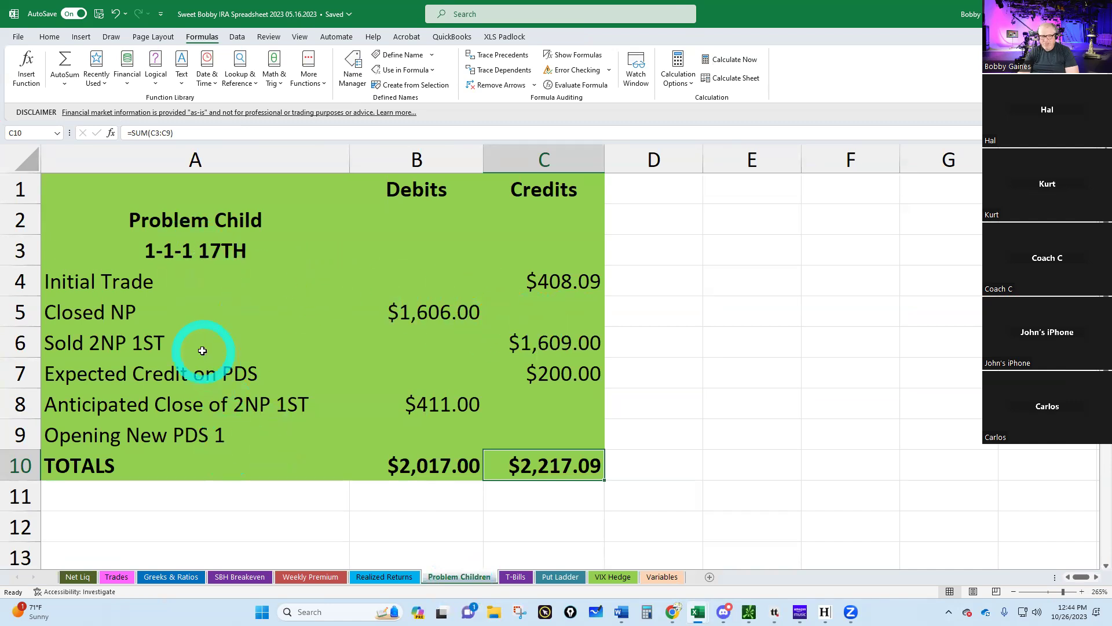
pyautogui.click(86, 577)
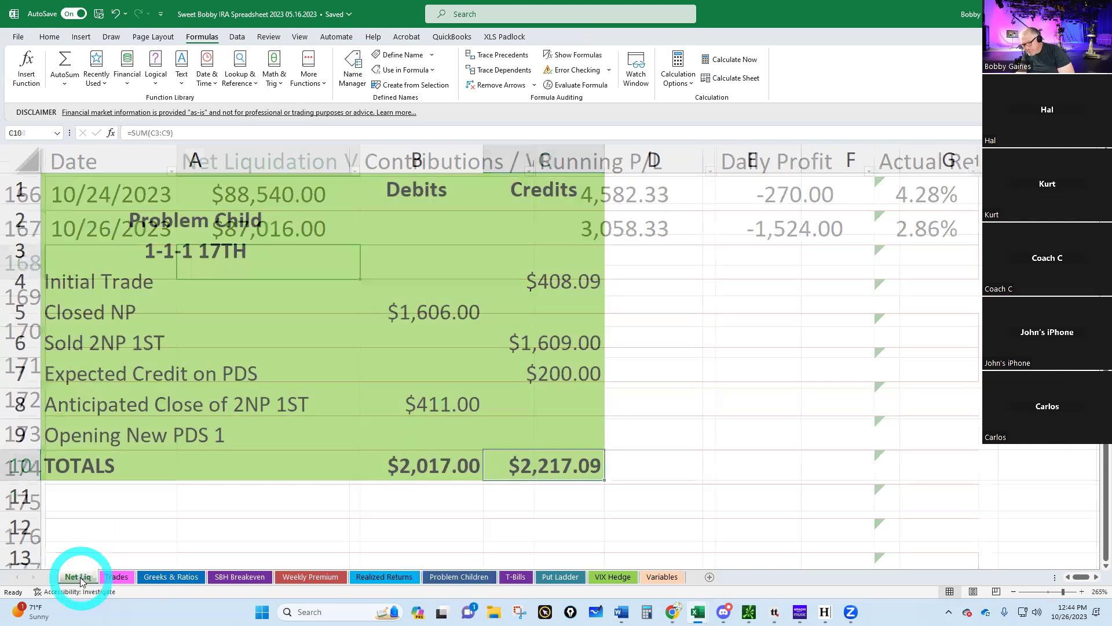
pyautogui.click(117, 577)
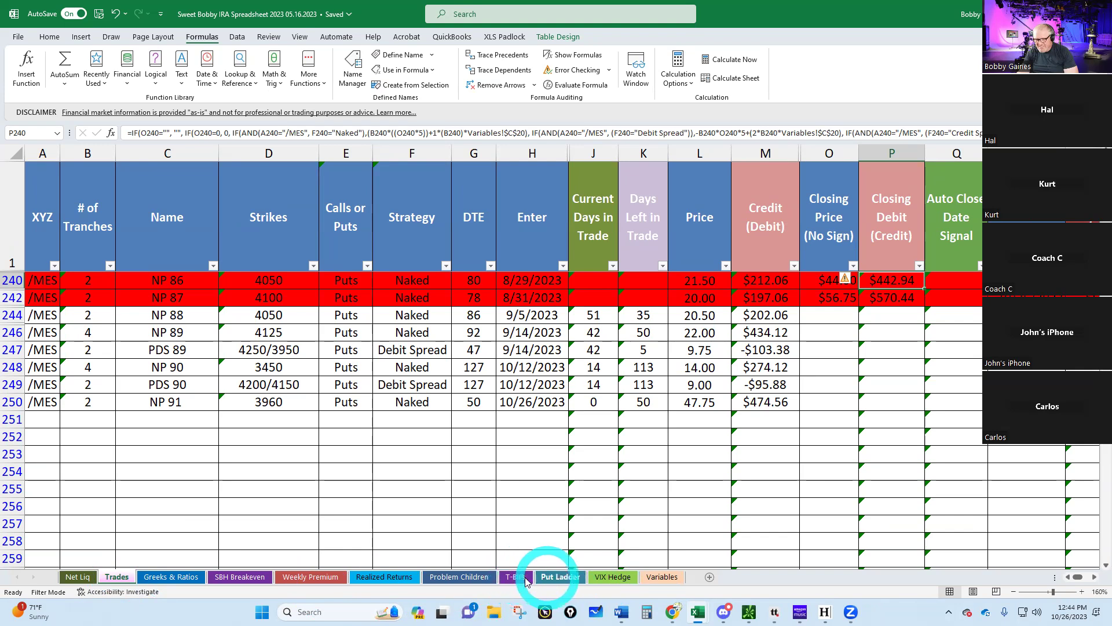
pyautogui.click(466, 577)
pyautogui.click(181, 258)
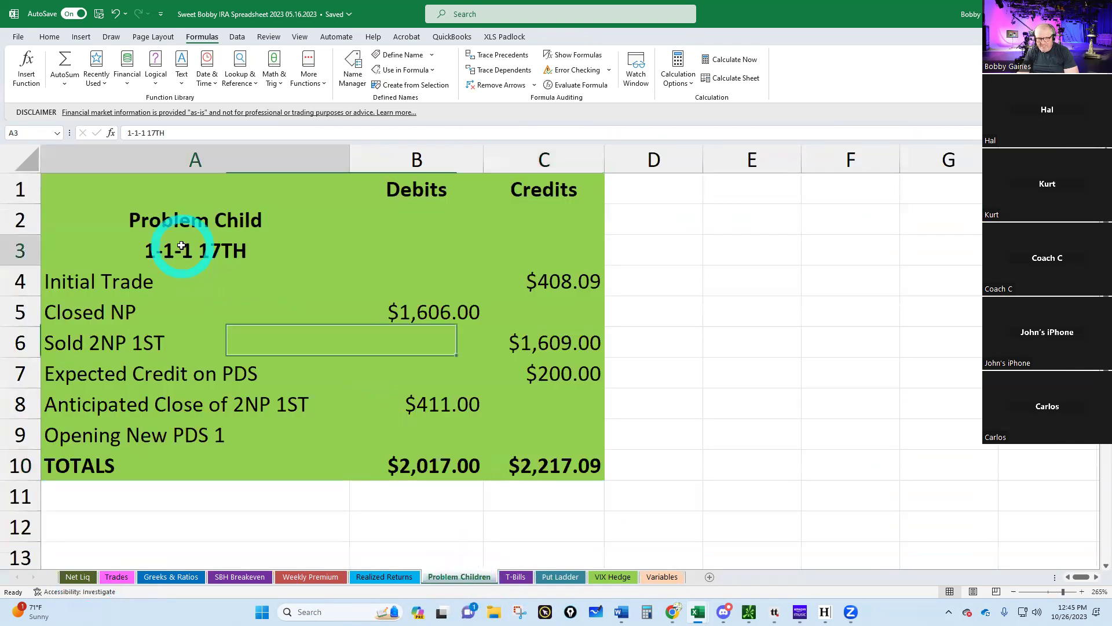
pyautogui.write('NP')
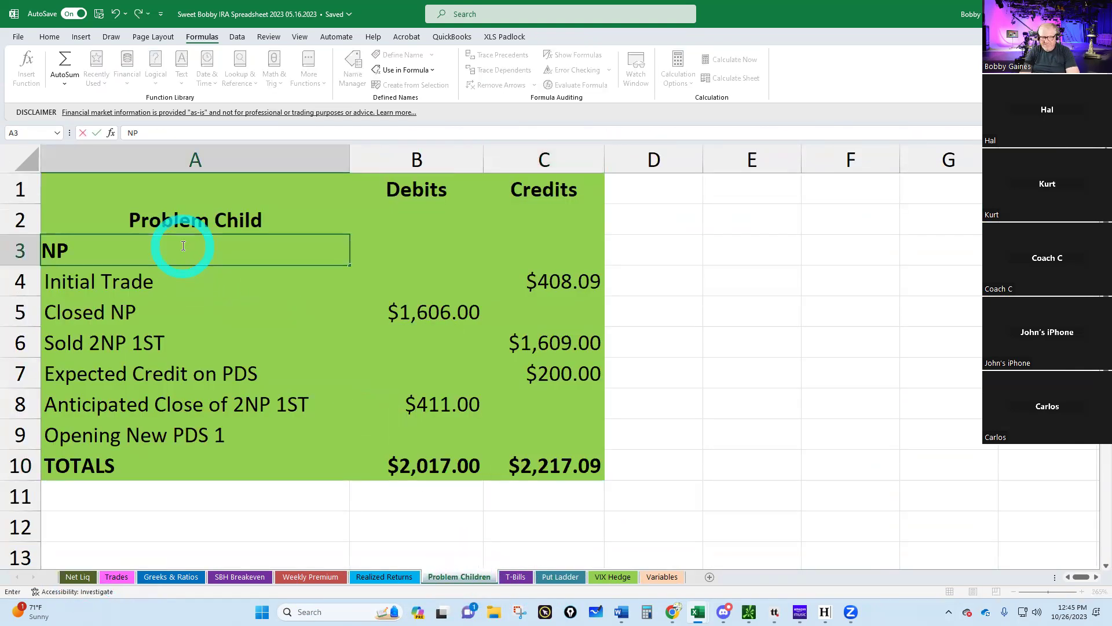
pyautogui.write('86')
pyautogui.press('Return')
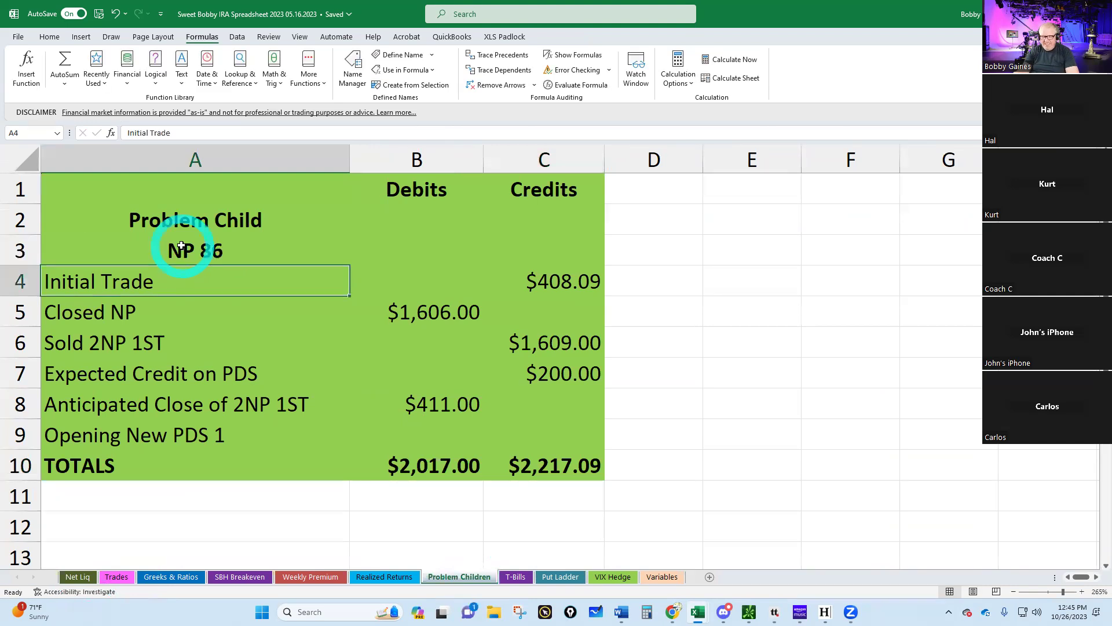
# Set the Initial Trade credit on the Problem Children sheet to 212.06, taken from NP 86's Credit (Debit) value in Trades.
pyautogui.click(547, 280)
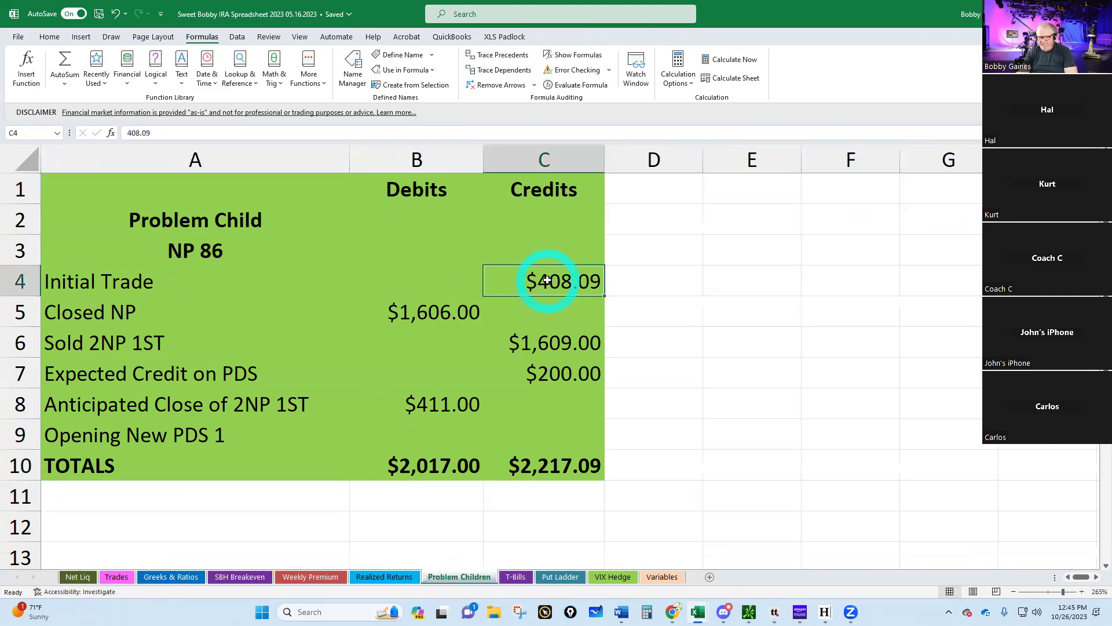
pyautogui.click(78, 578)
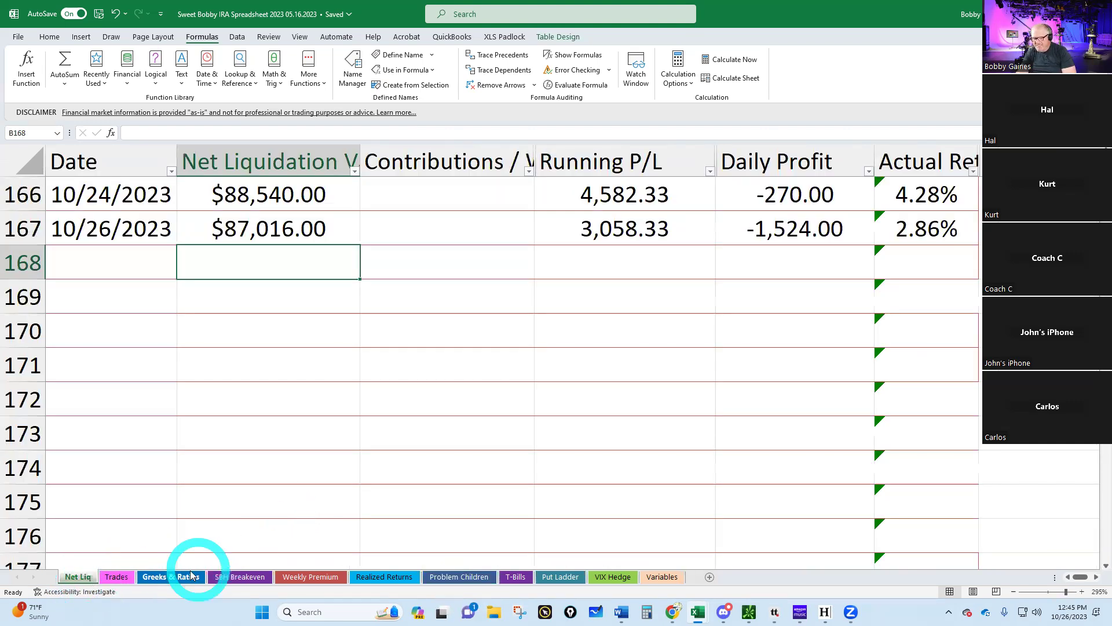
pyautogui.click(113, 578)
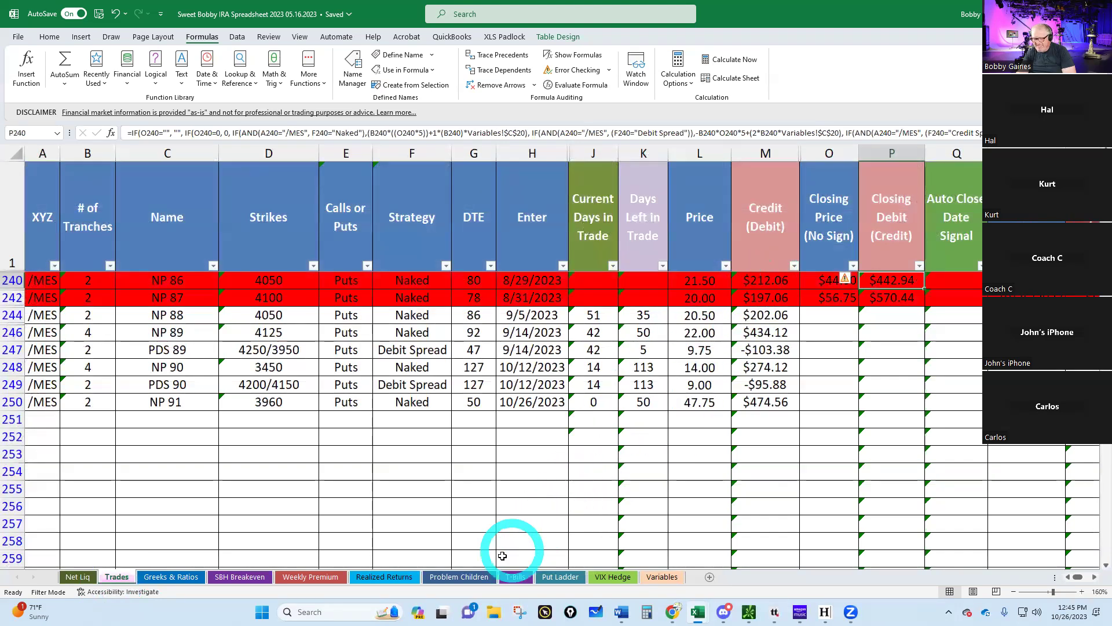
pyautogui.click(459, 576)
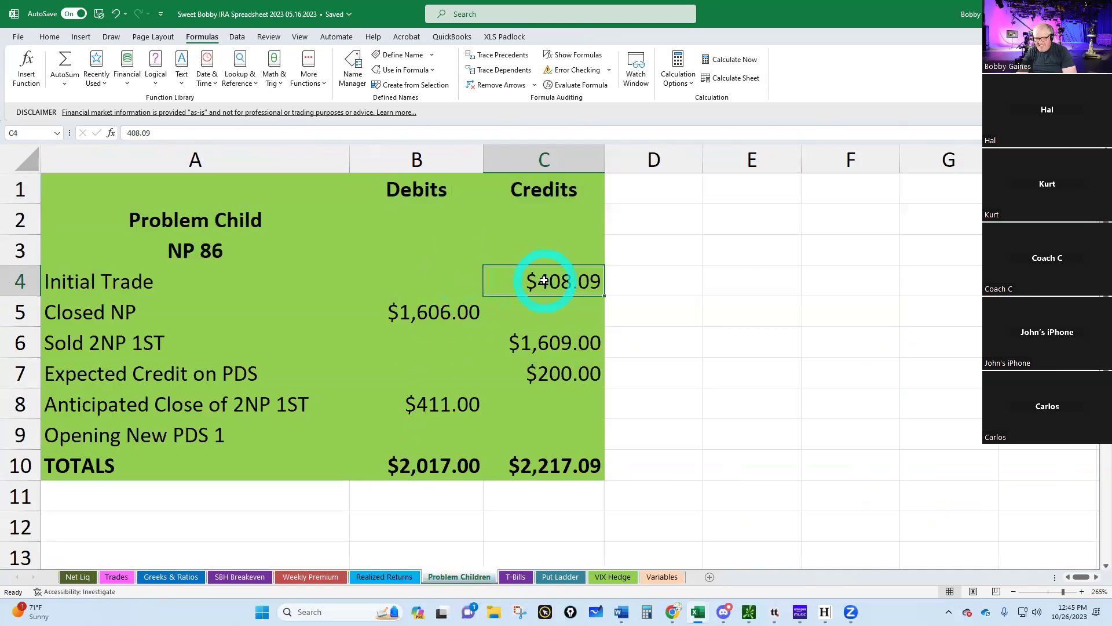
pyautogui.write('212.06')
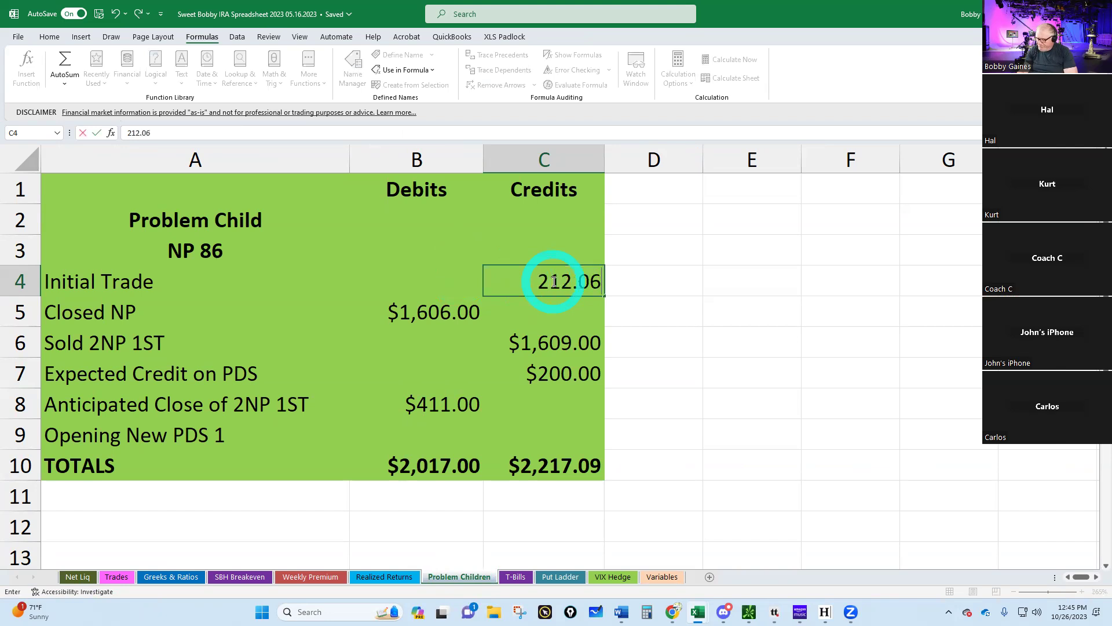
pyautogui.press('Return')
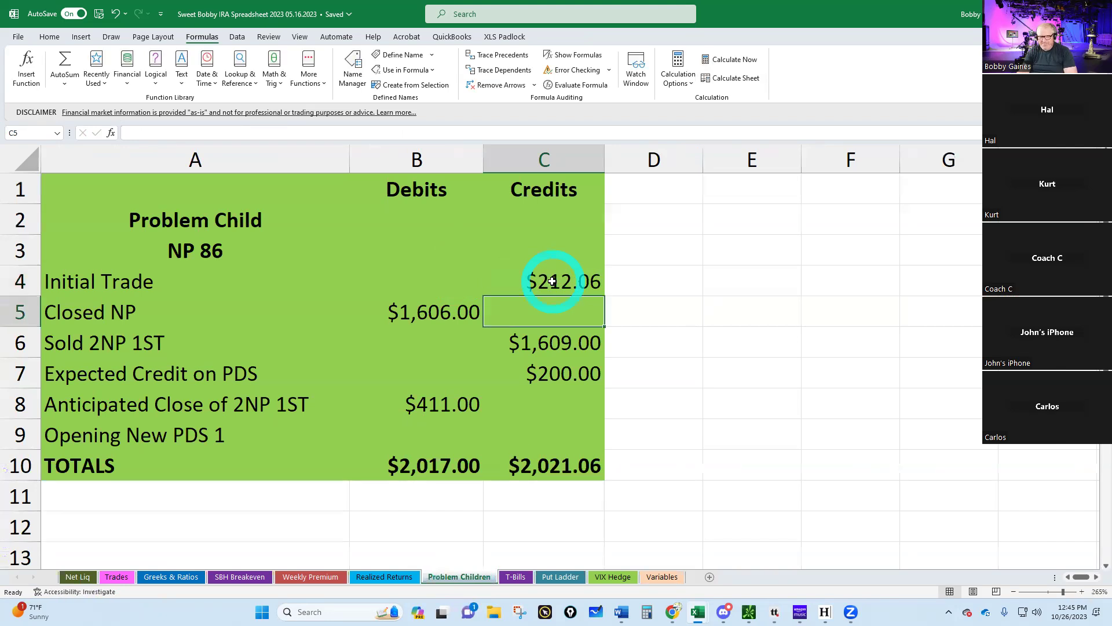
# Set the Closed NP debit on the Problem Children sheet to 442.94, taken from NP 86's closing debit in Trades.
pyautogui.click(436, 306)
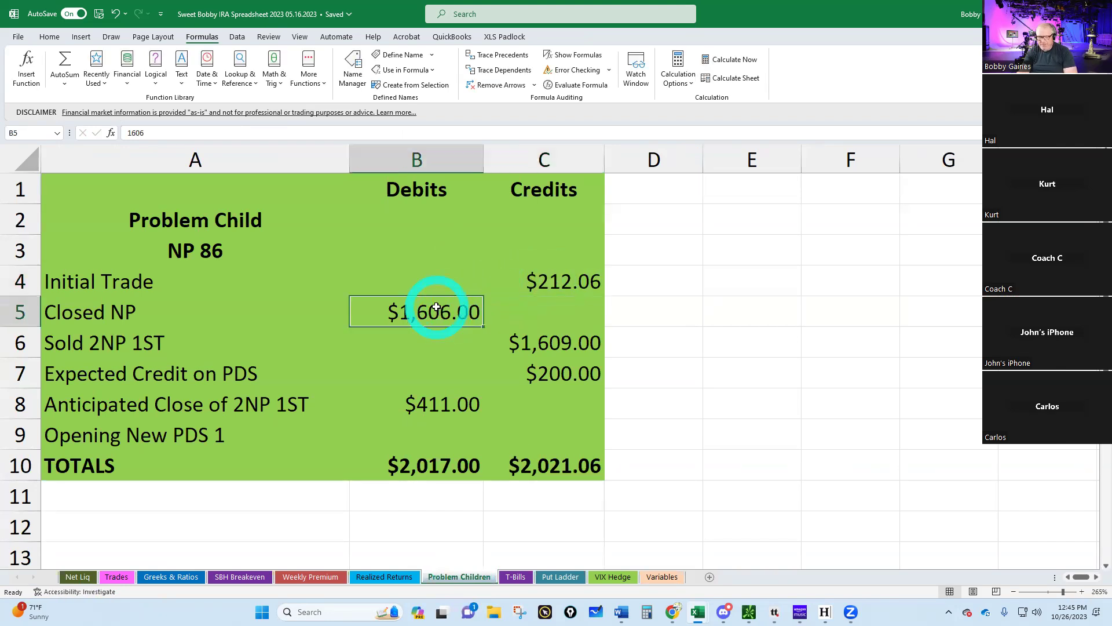
pyautogui.click(85, 578)
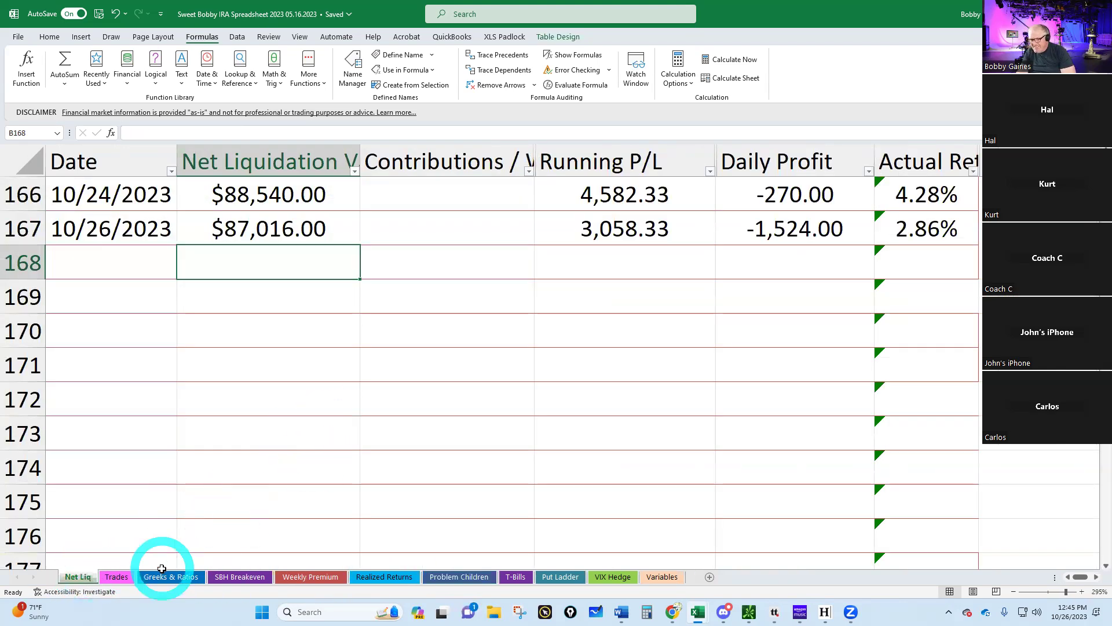
pyautogui.click(118, 578)
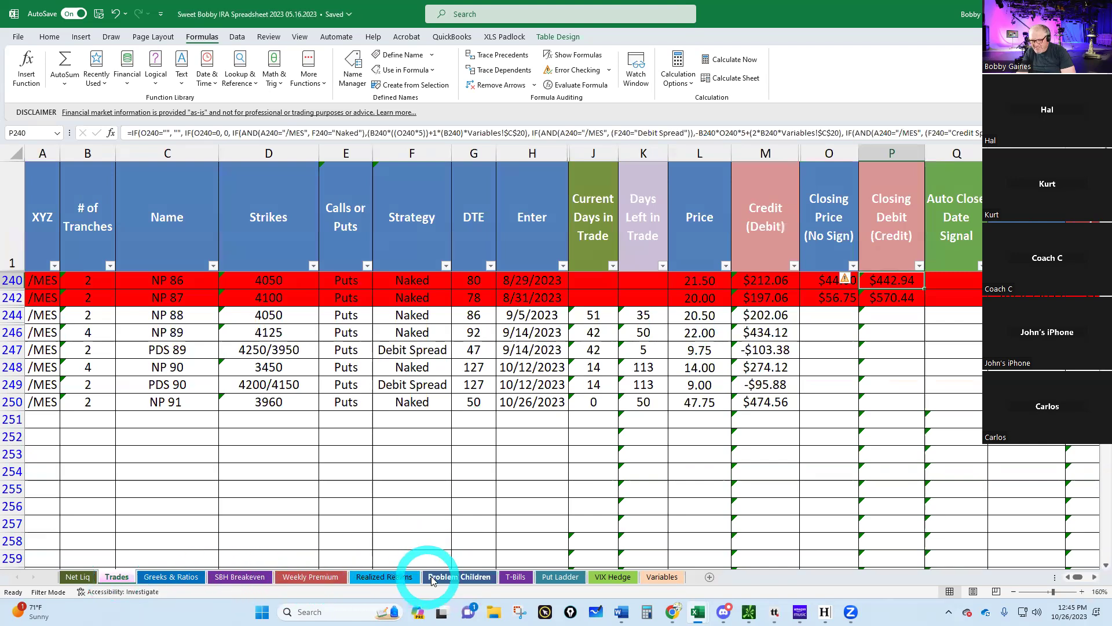
pyautogui.click(451, 581)
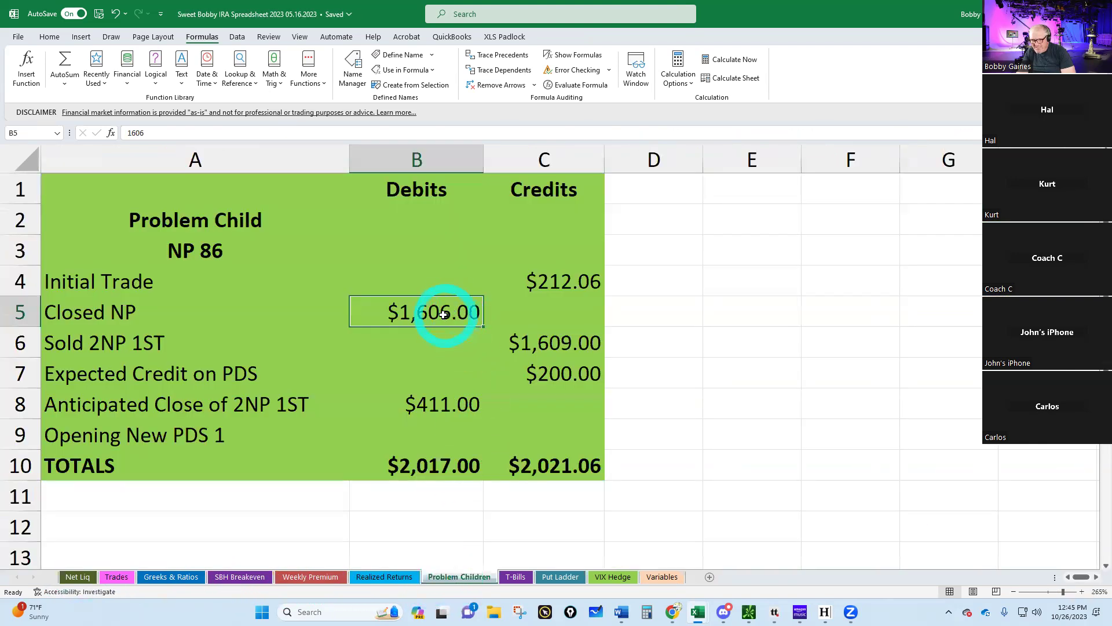
pyautogui.write('442.')
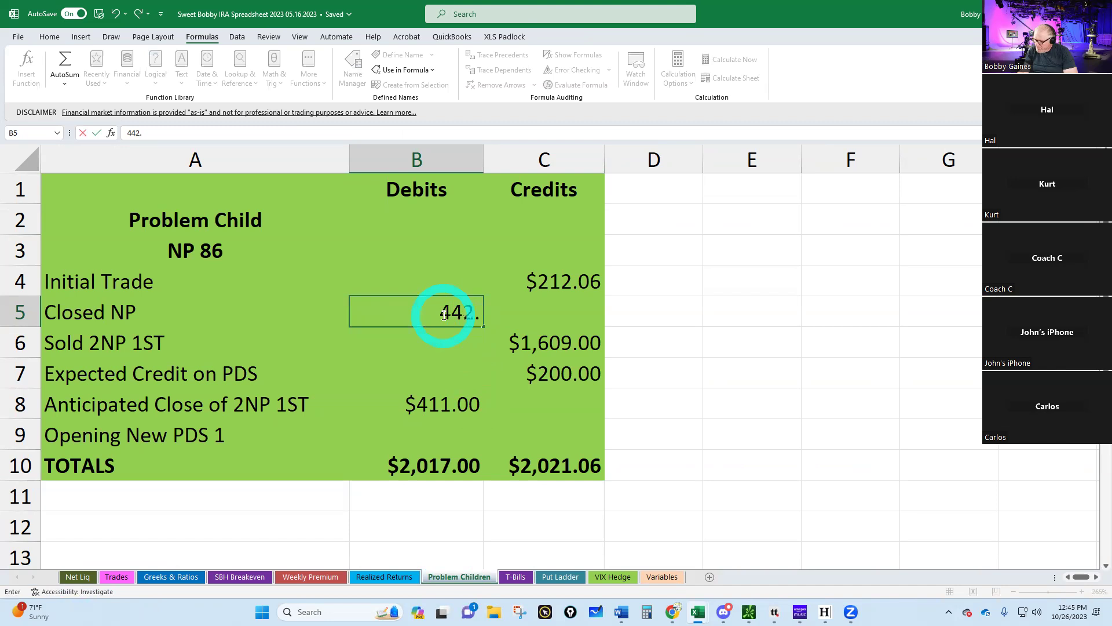
pyautogui.write('94')
pyautogui.press('Return')
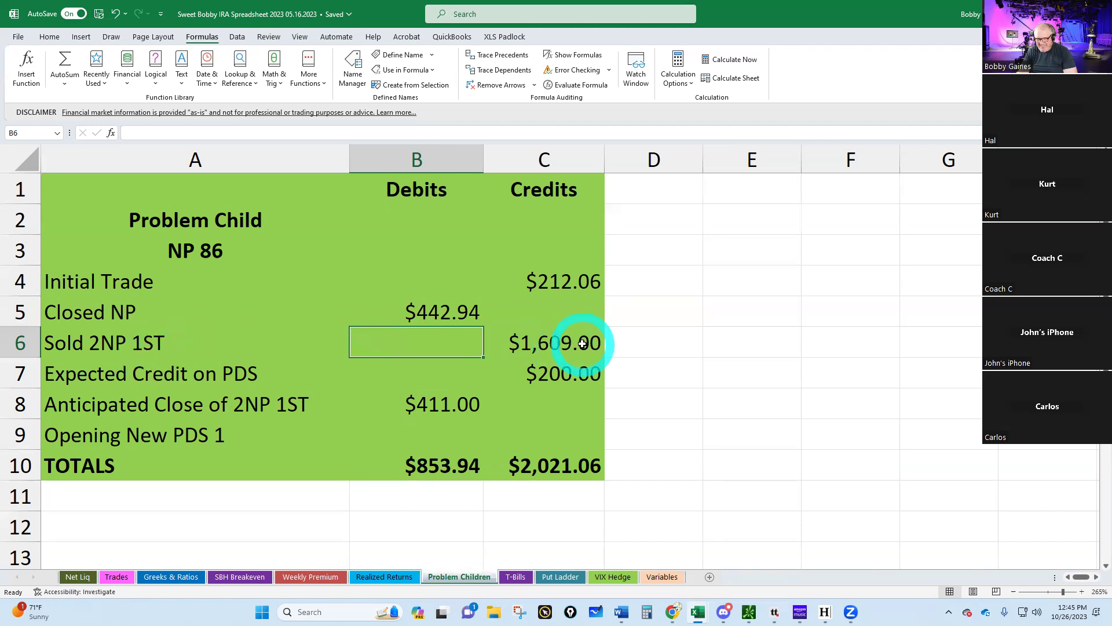
# Set the Sold 2NP 1ST credit on the Problem Children sheet to 474.56, taken from the NP 91 trade's credit.
pyautogui.click(118, 575)
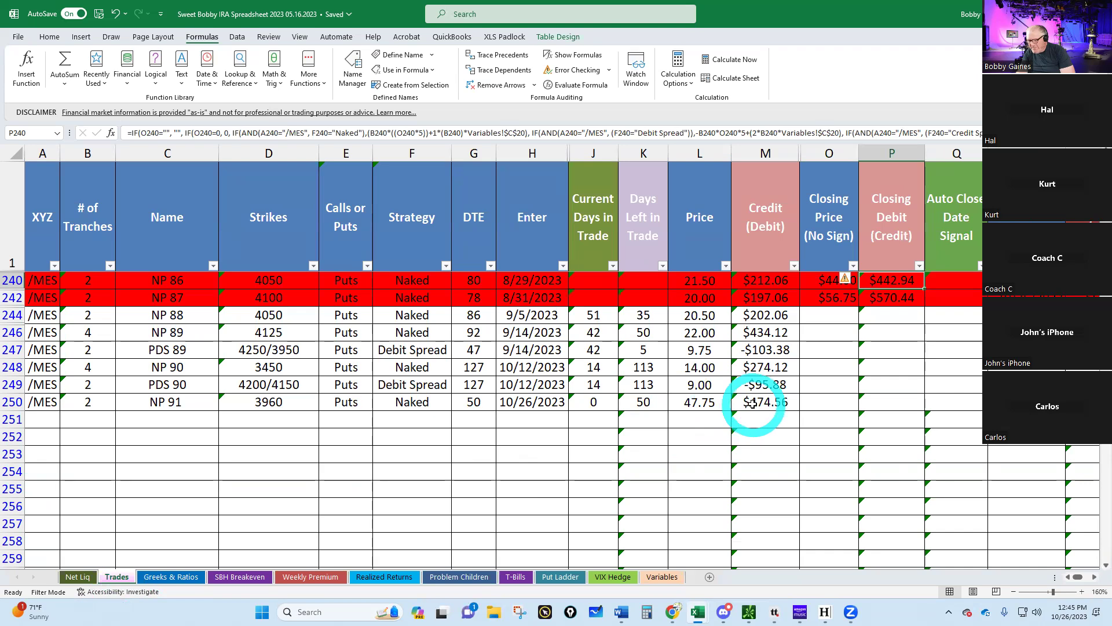
pyautogui.click(470, 577)
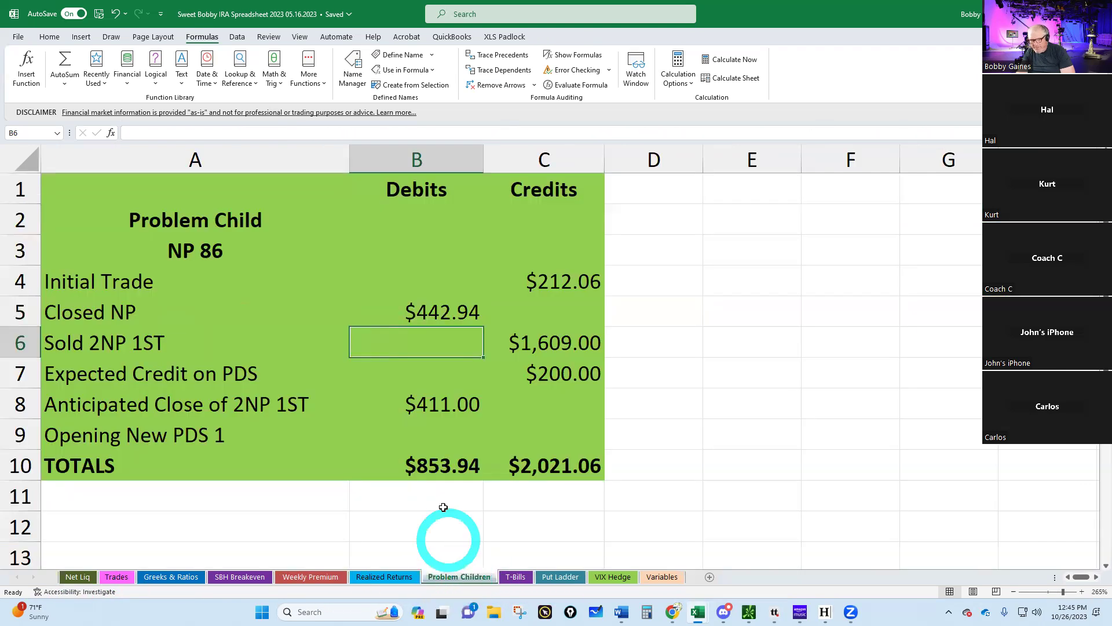
pyautogui.click(549, 346)
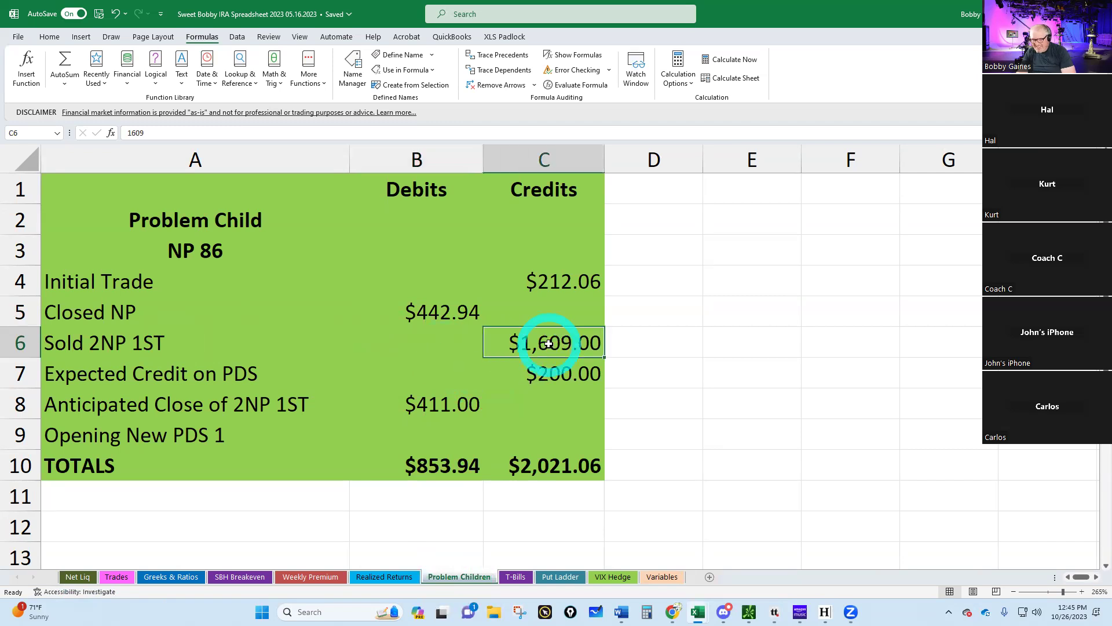
pyautogui.write('474.56')
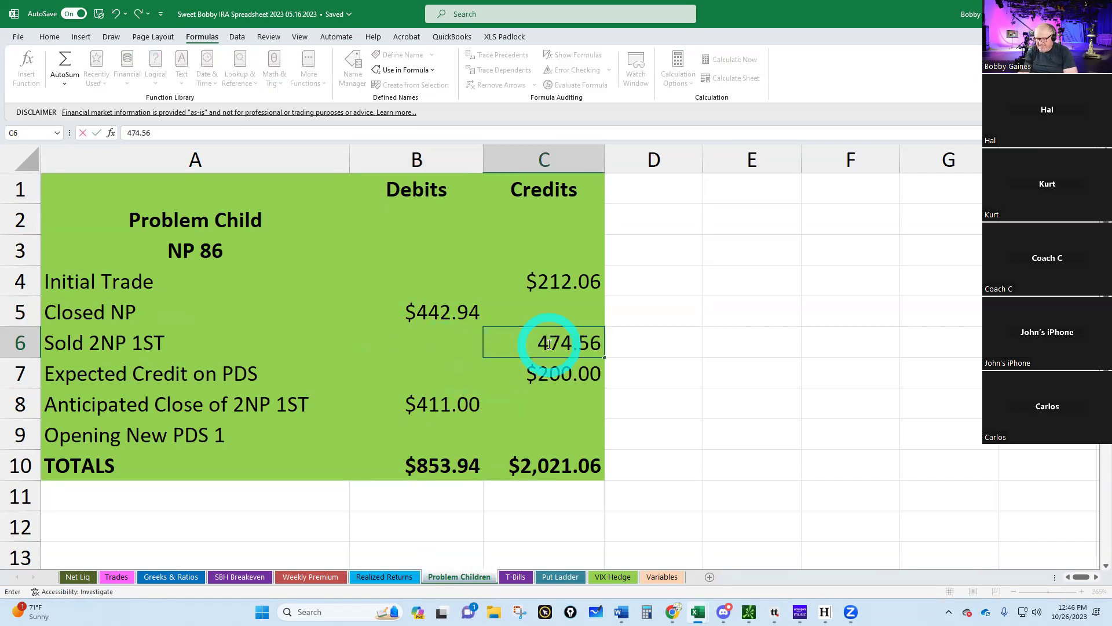
pyautogui.press('Return')
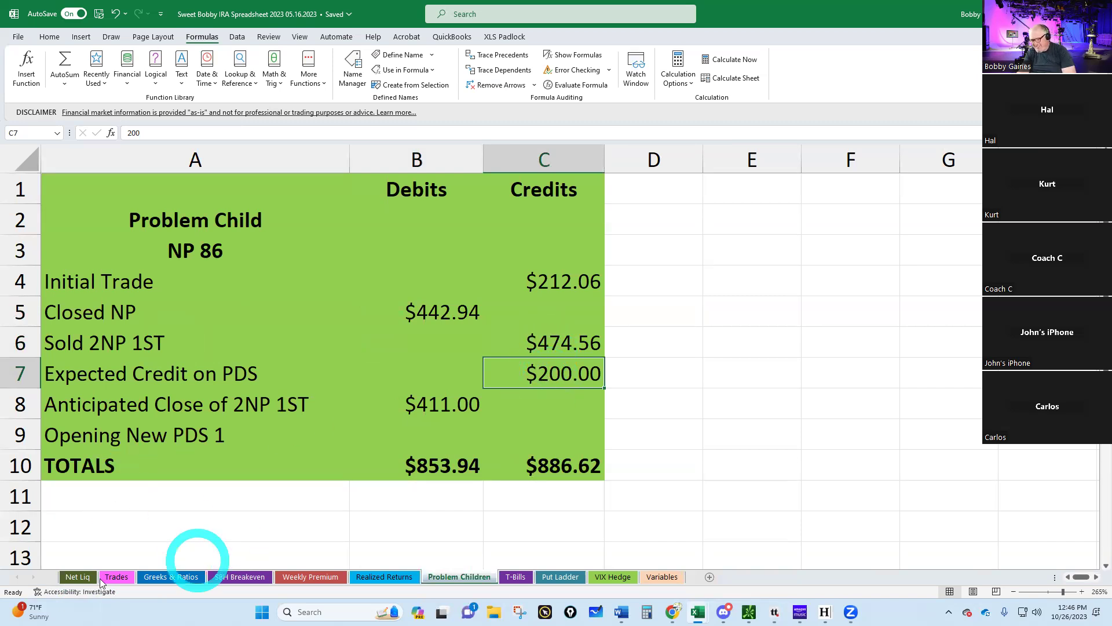
# Check the open trades in the Trades sheet and set the Expected Credit on PDS in Problem Children to 0.
pyautogui.click(77, 577)
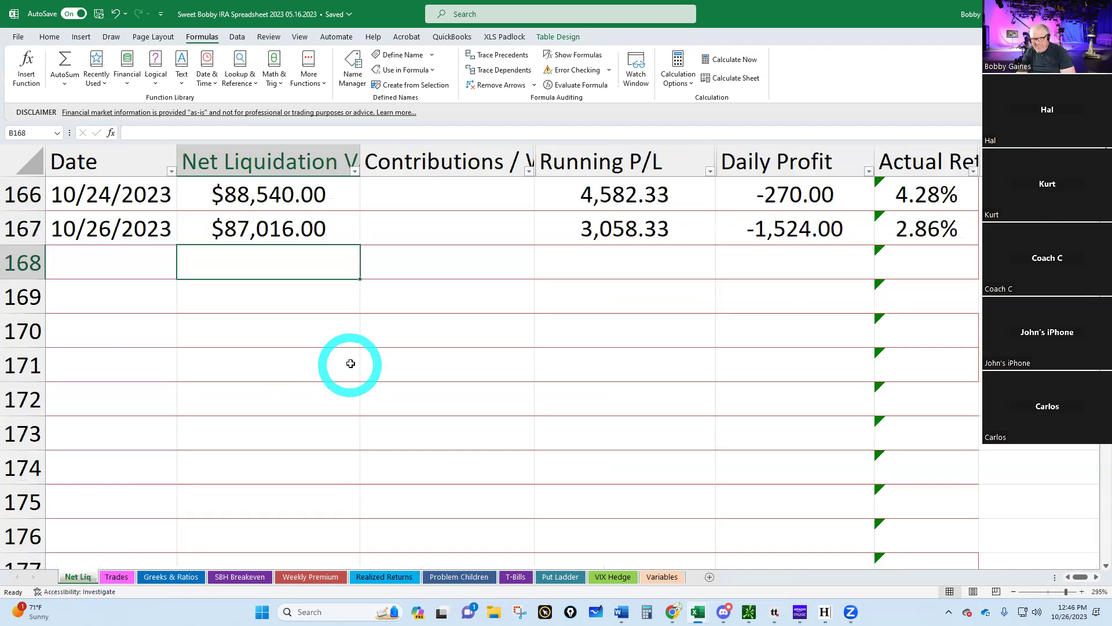
pyautogui.click(124, 577)
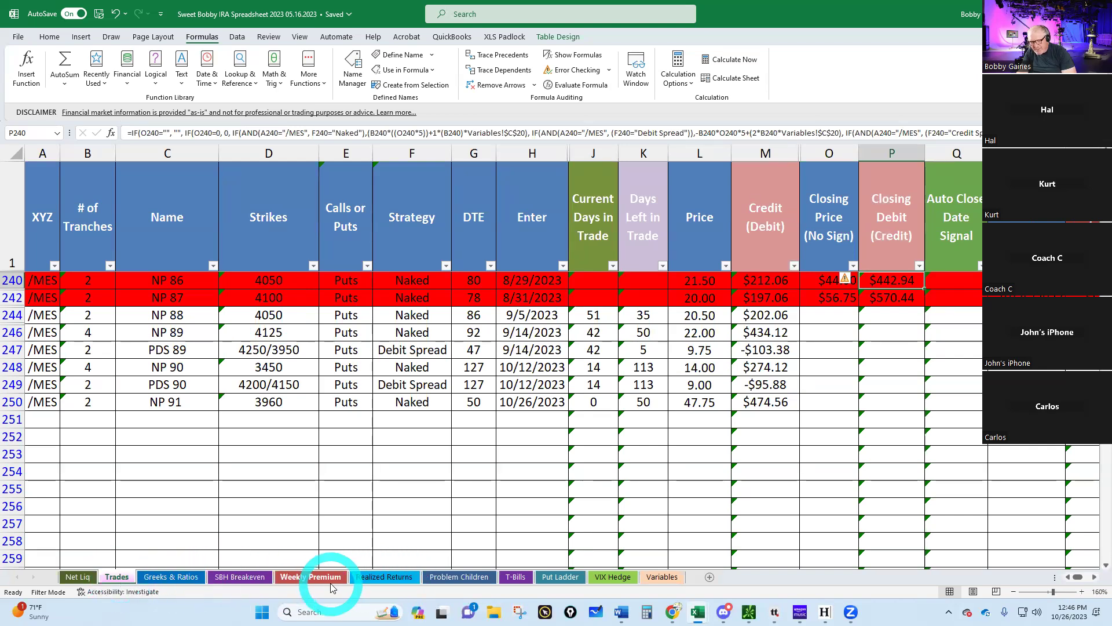
pyautogui.click(459, 577)
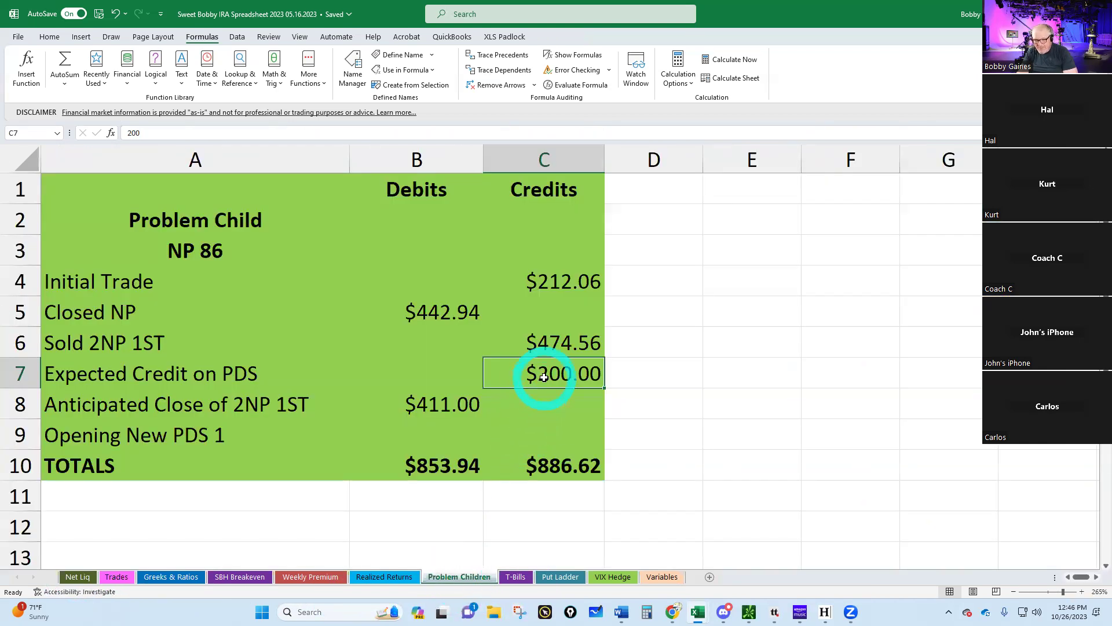
pyautogui.write('0')
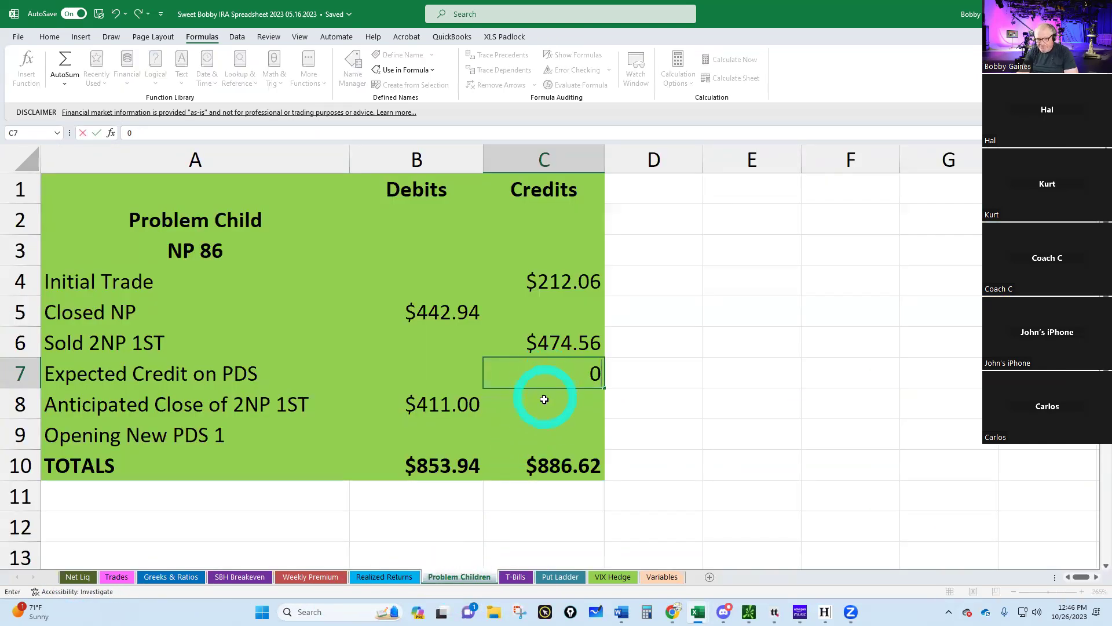
pyautogui.press('Return')
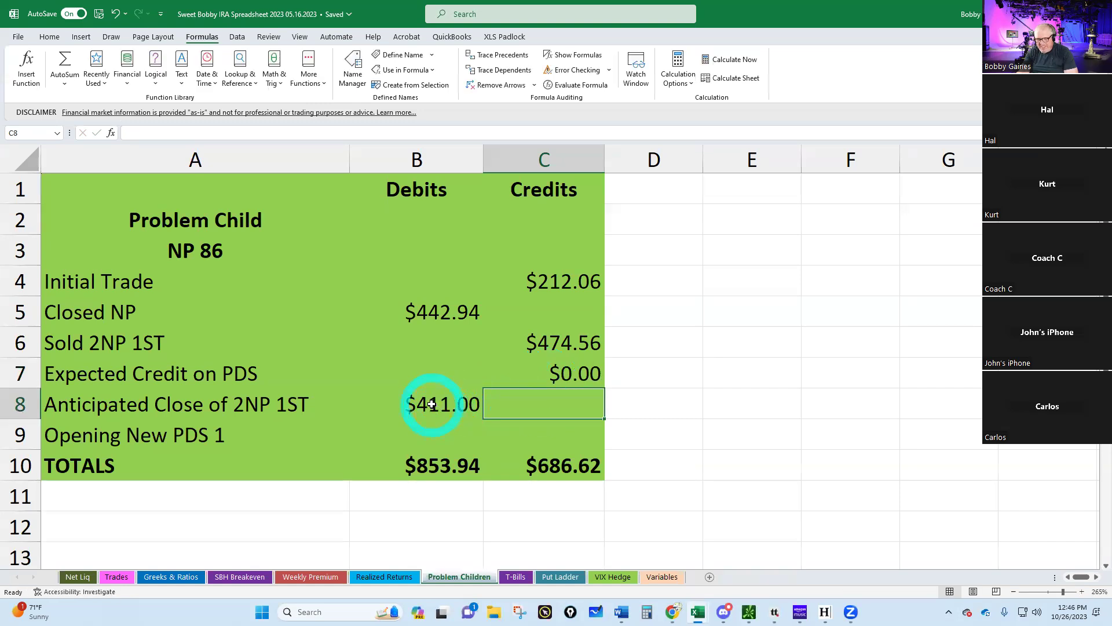
# Review the Initial Trade and Sold 2NP 1ST credits against the Closed NP and Anticipated Close of 2NP 1ST debits.
pyautogui.click(432, 403)
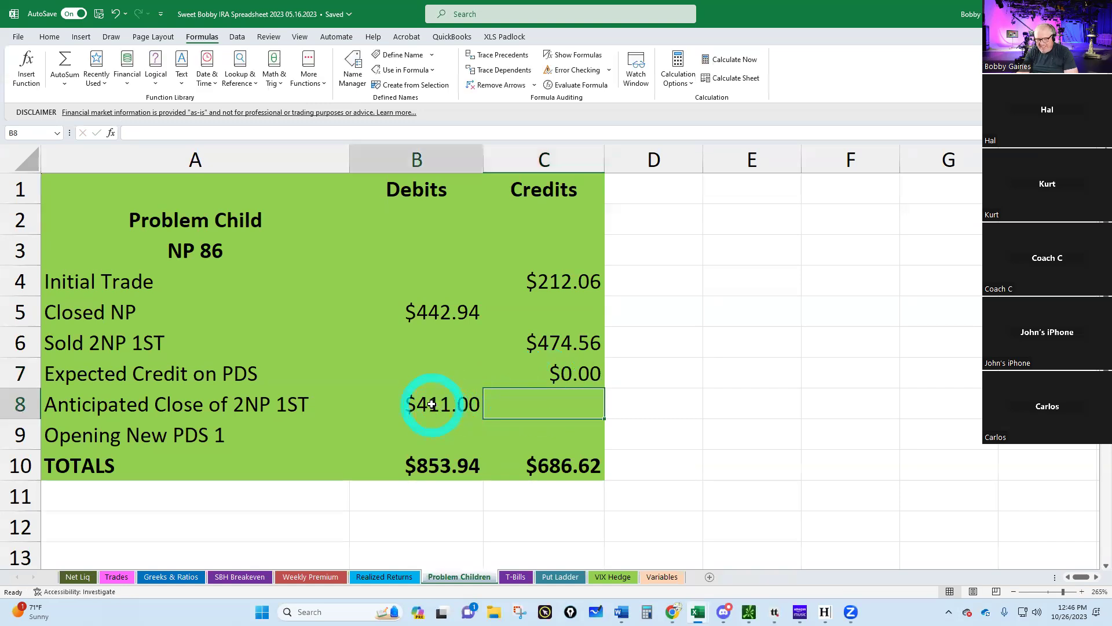
pyautogui.click(557, 279)
pyautogui.click(544, 347)
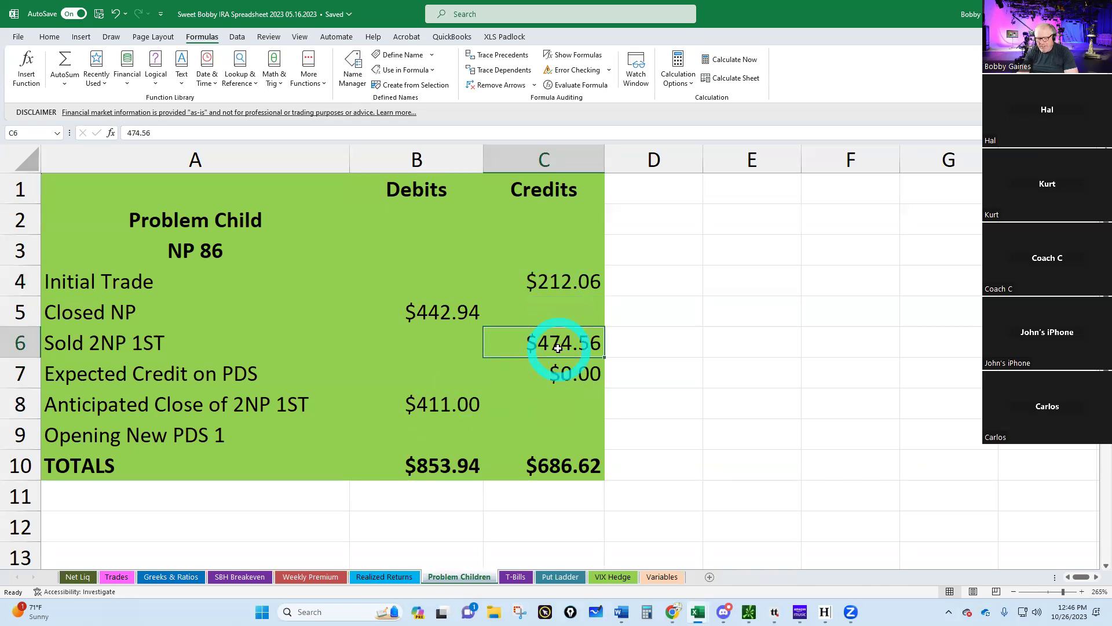
pyautogui.click(447, 309)
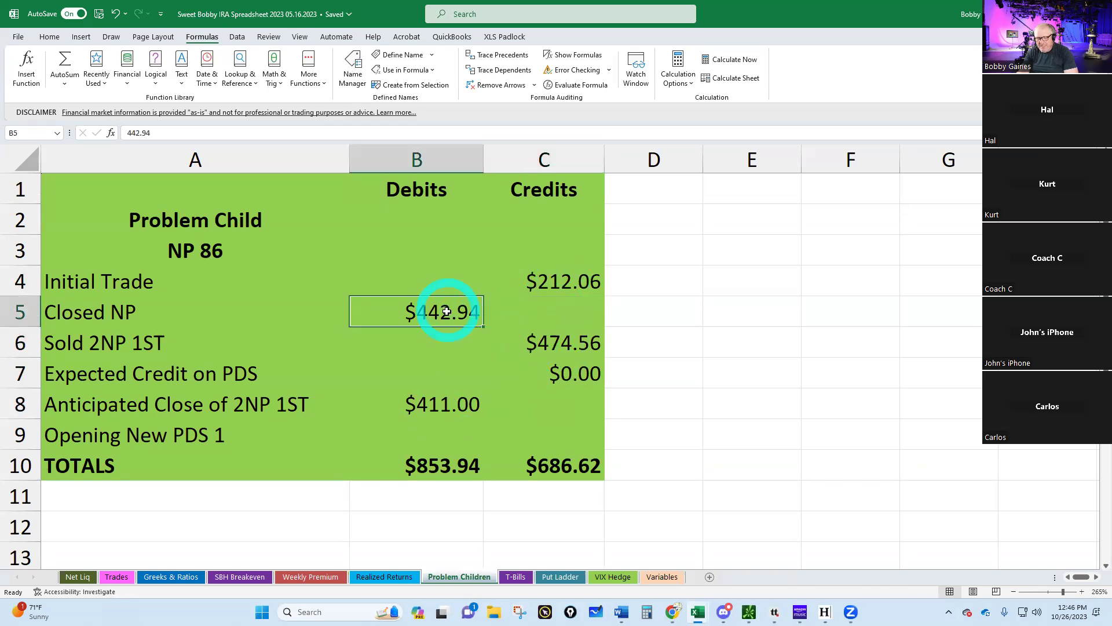
pyautogui.click(434, 406)
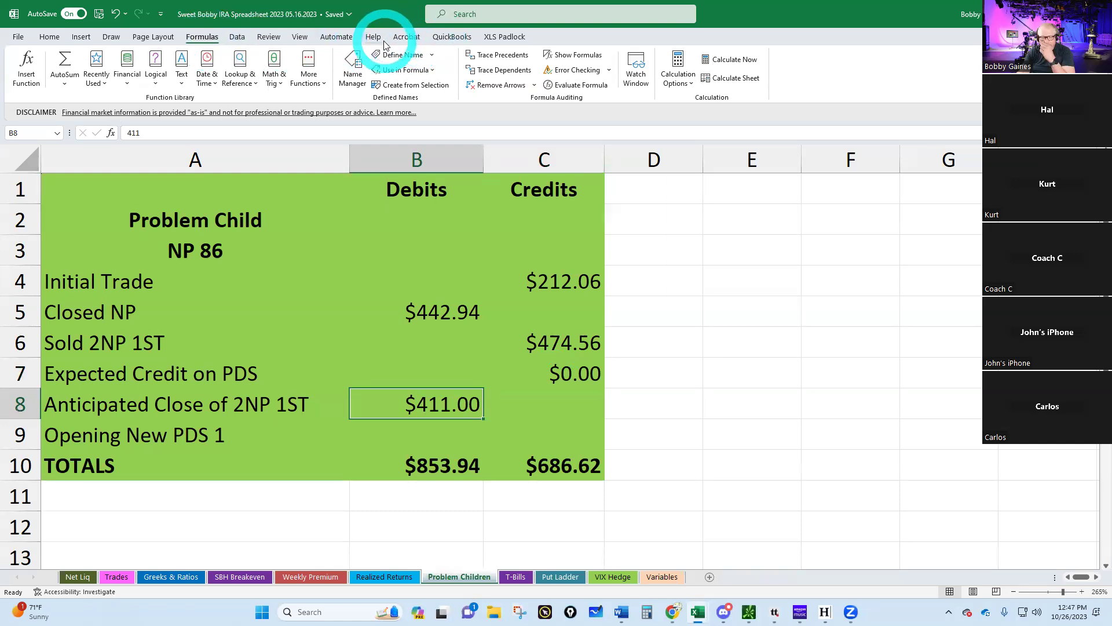
# Try a Goal Seek on the Debits total in B10 with a target of 686.62, then clear the target value.
pyautogui.click(238, 37)
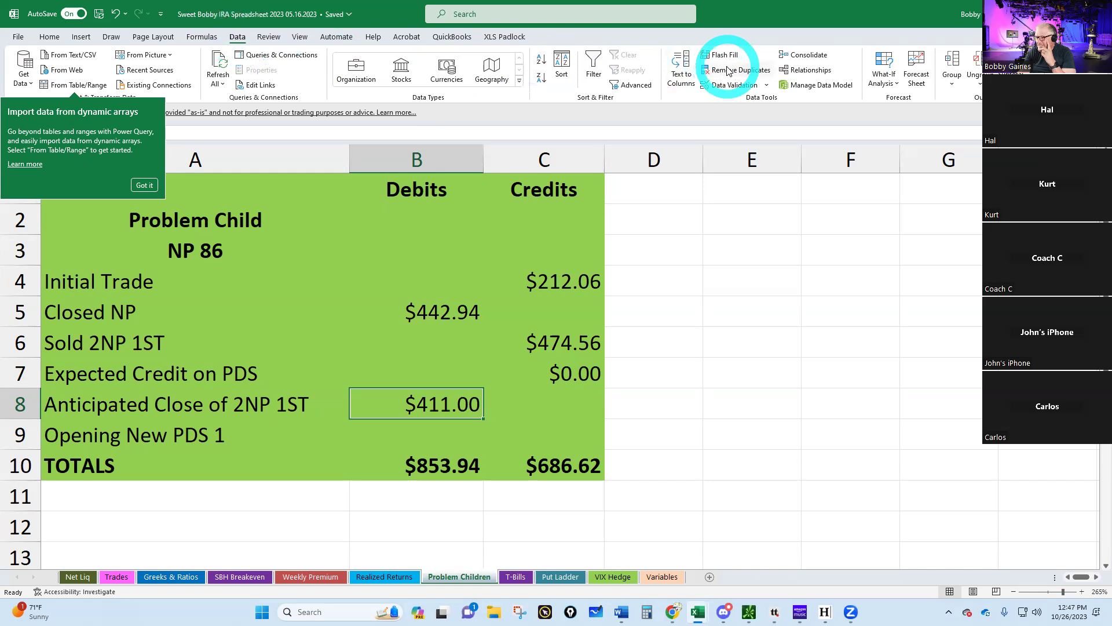
pyautogui.click(885, 82)
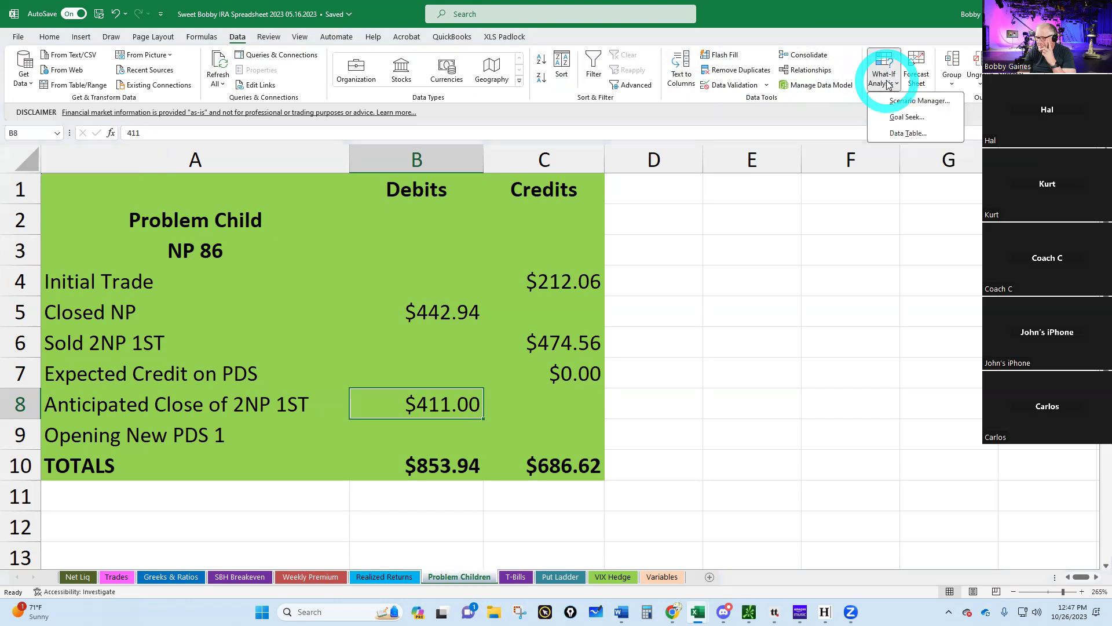
pyautogui.click(896, 117)
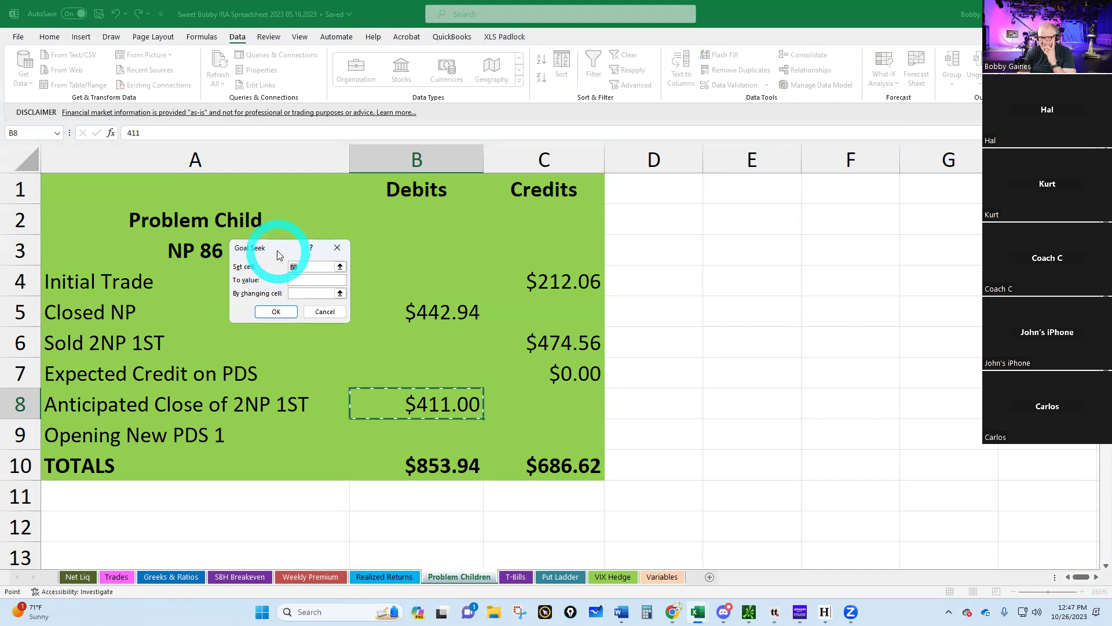
pyautogui.moveTo(293, 250); pyautogui.dragTo(689, 233)
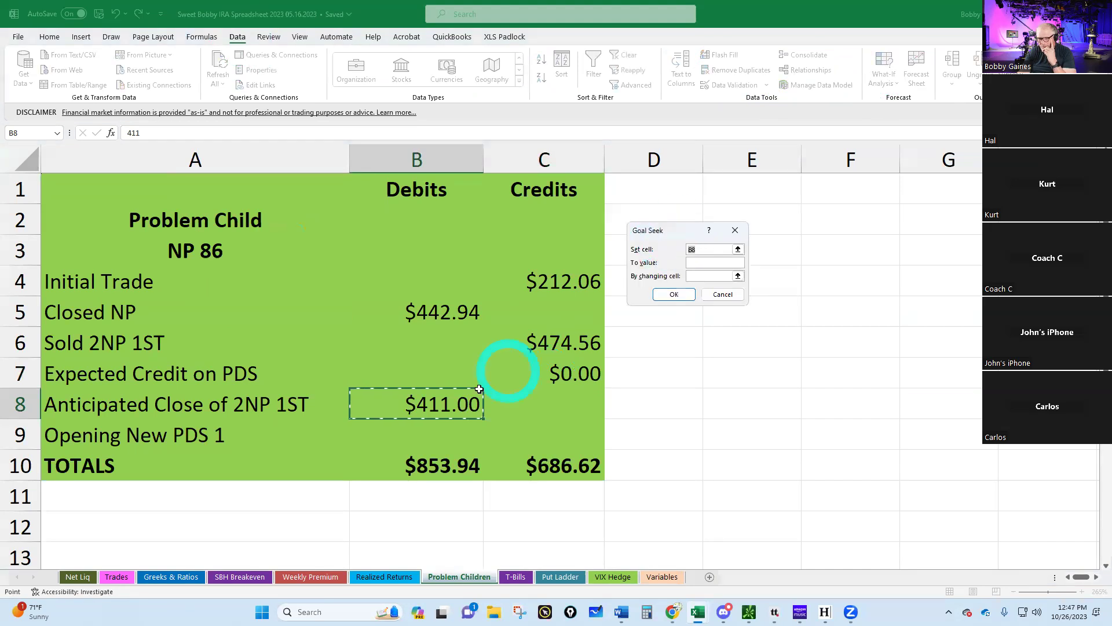
pyautogui.click(445, 465)
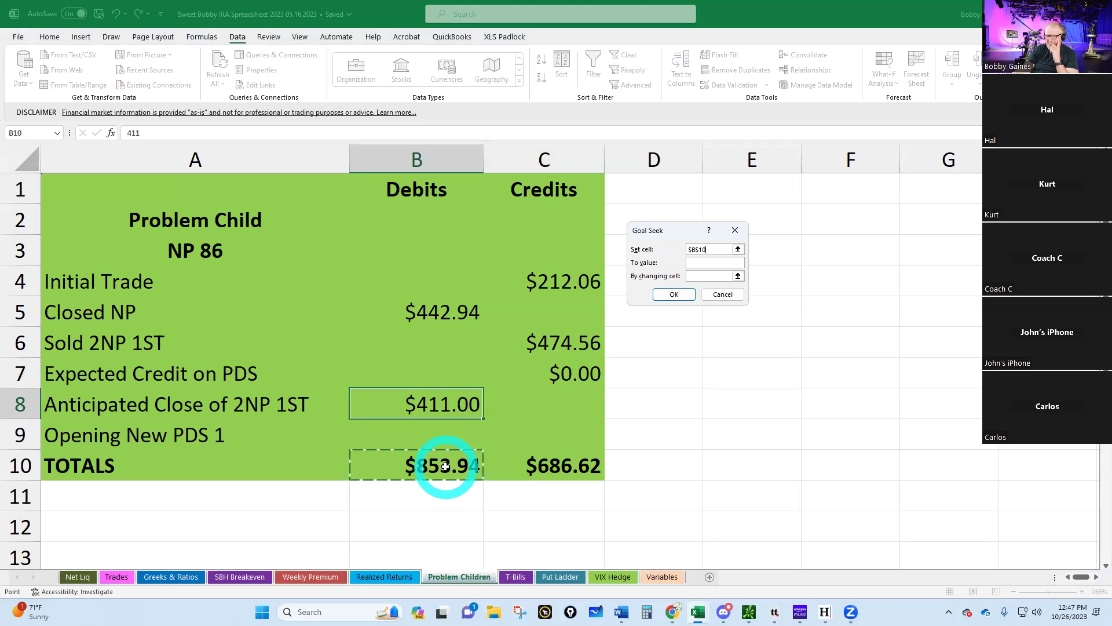
pyautogui.click(703, 263)
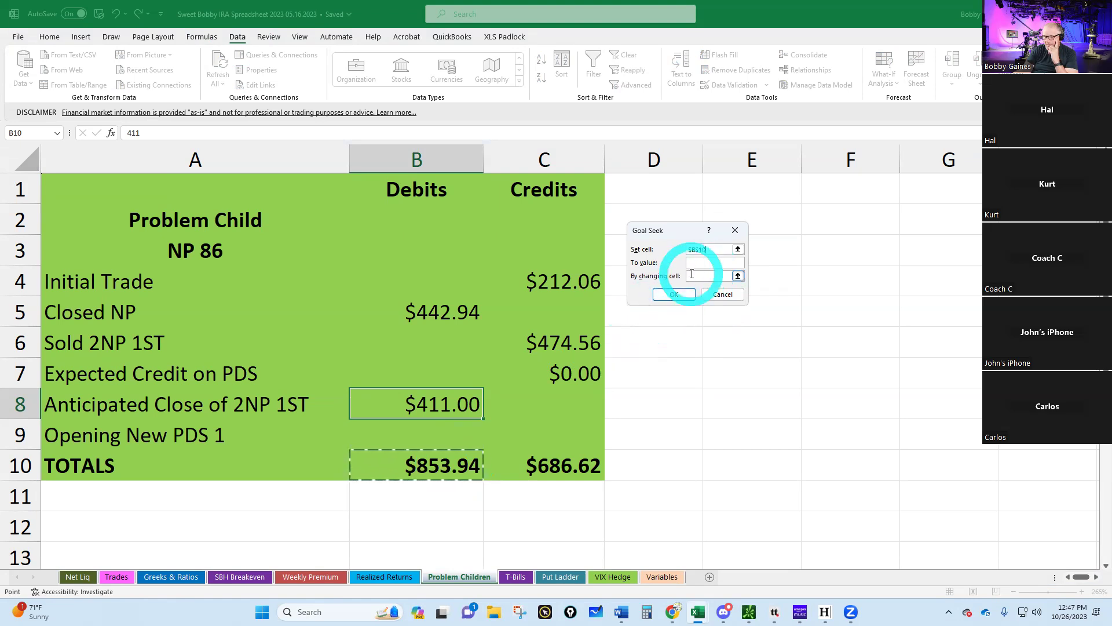
pyautogui.click(697, 263)
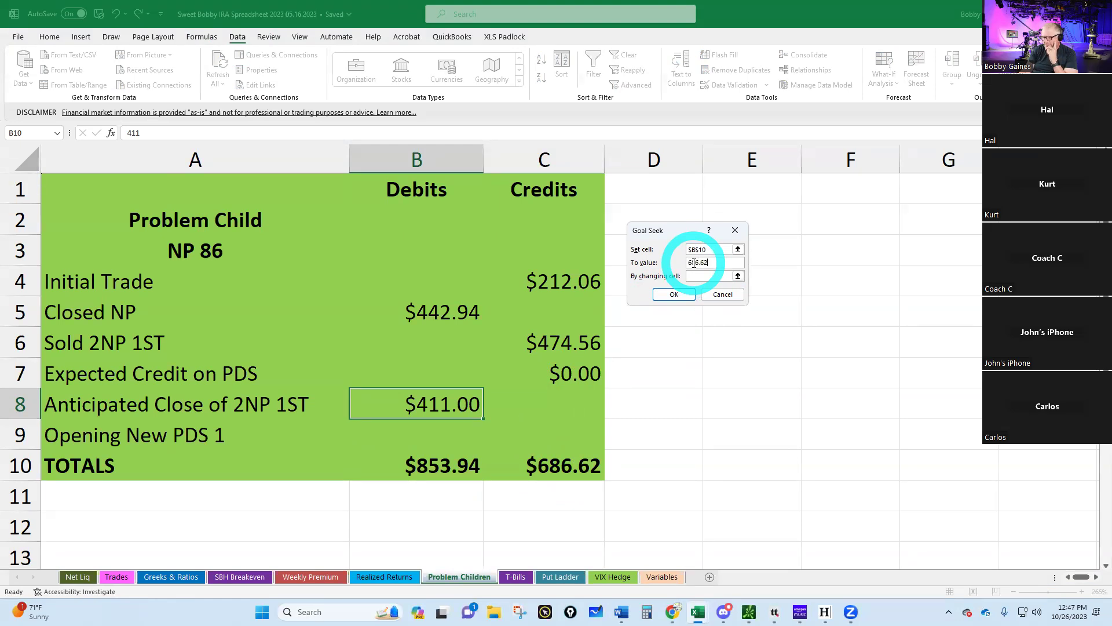
pyautogui.press('Return')
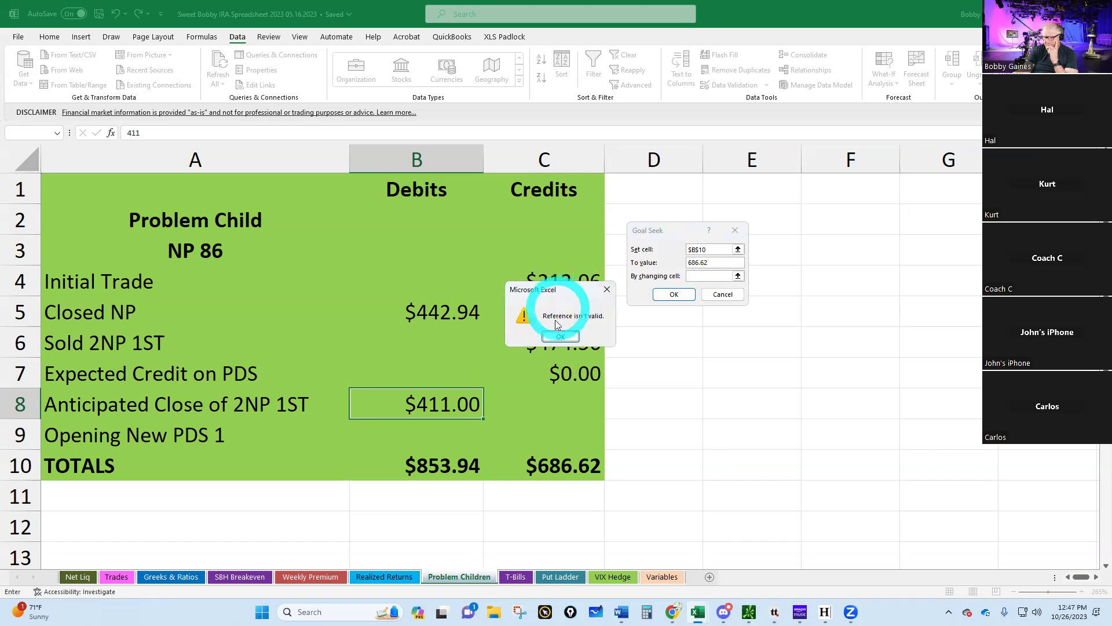
pyautogui.click(559, 337)
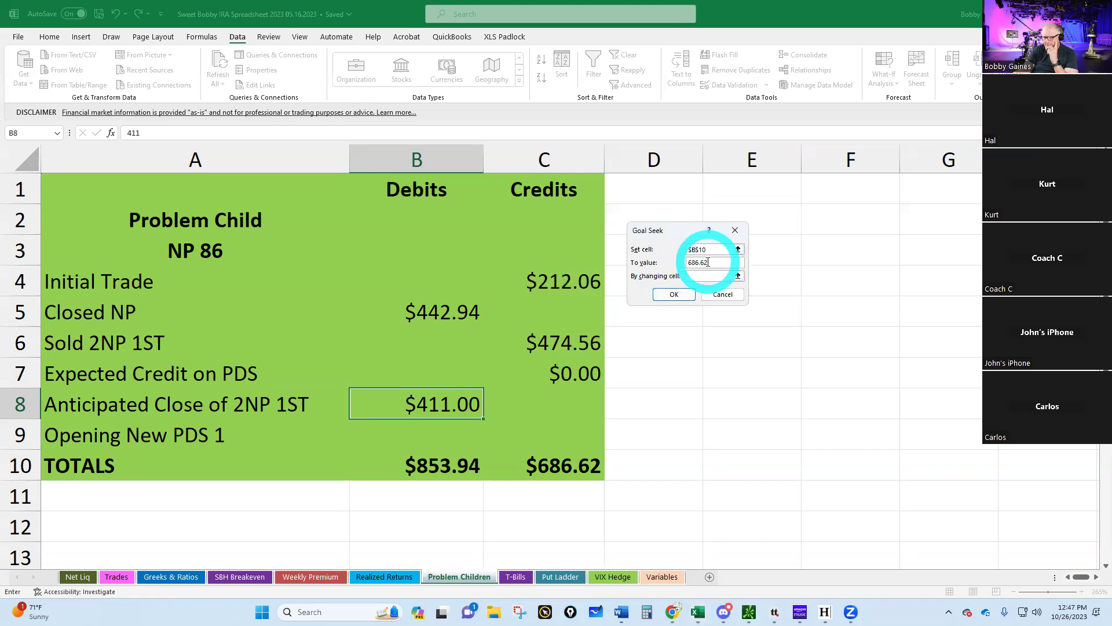
pyautogui.doubleClick(695, 265)
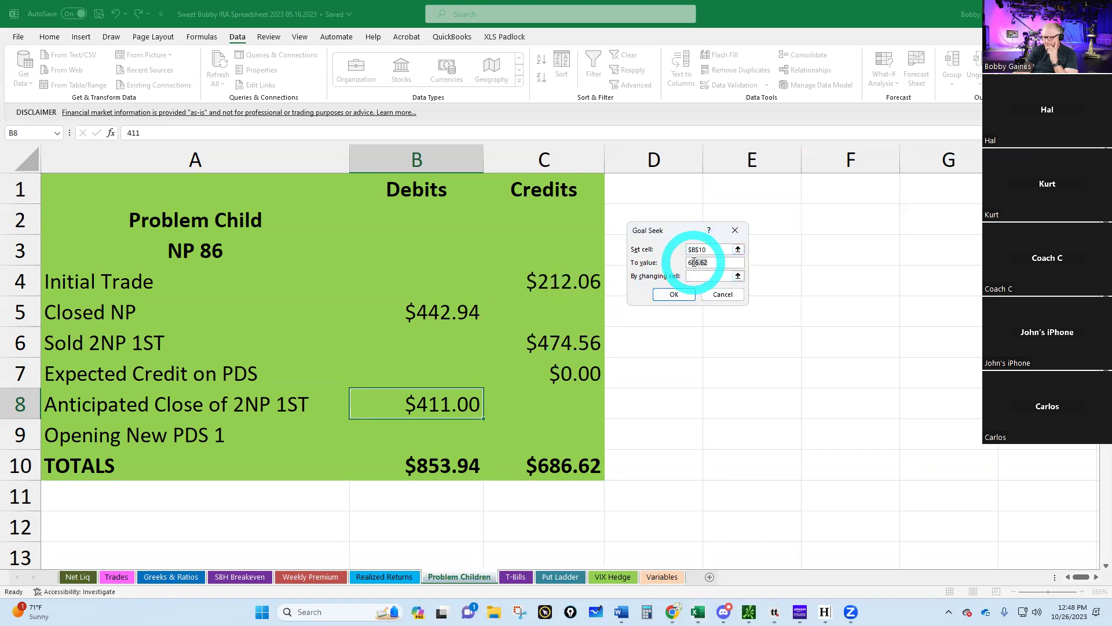
pyautogui.click(693, 262)
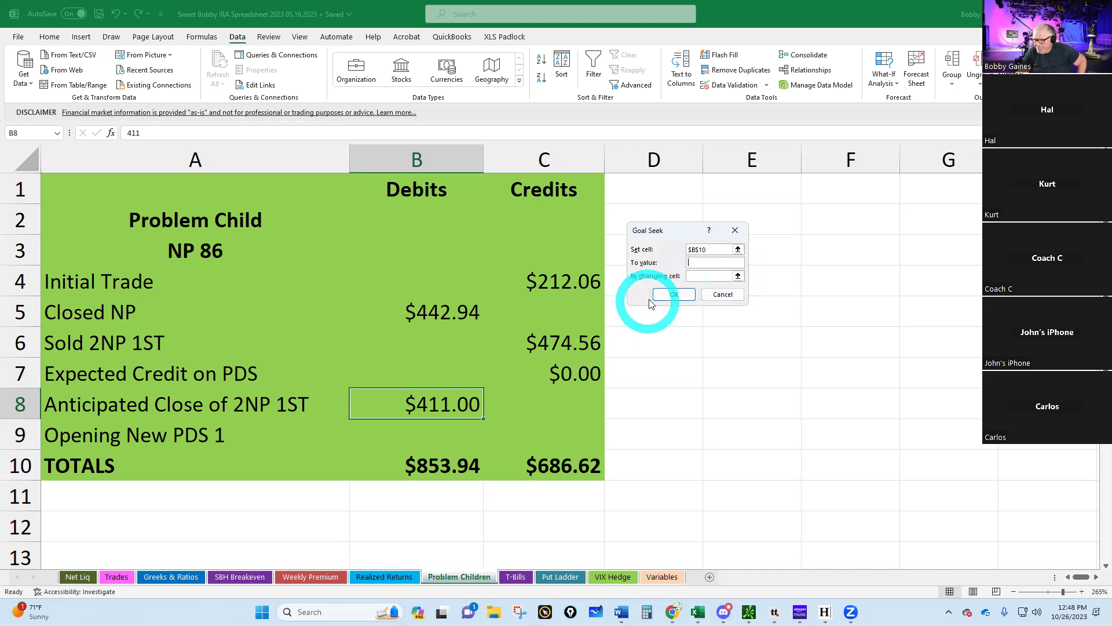
# Run Goal Seek to bring the Debits total in B10 to 680 by changing the Anticipated Close of 2NP 1ST in B8.
pyautogui.click(697, 277)
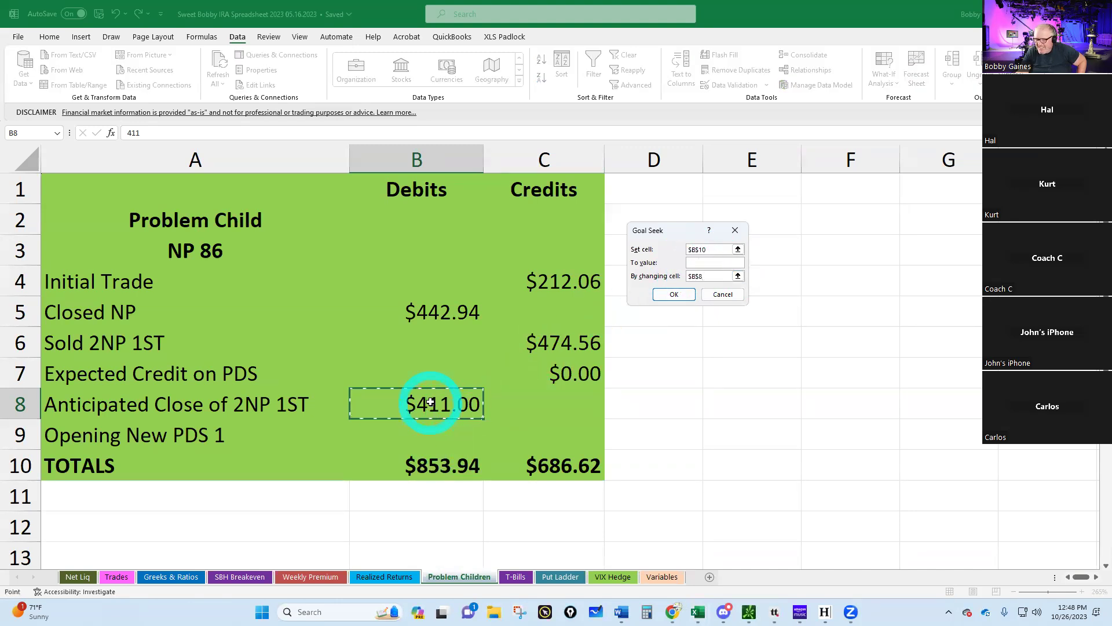
pyautogui.click(698, 262)
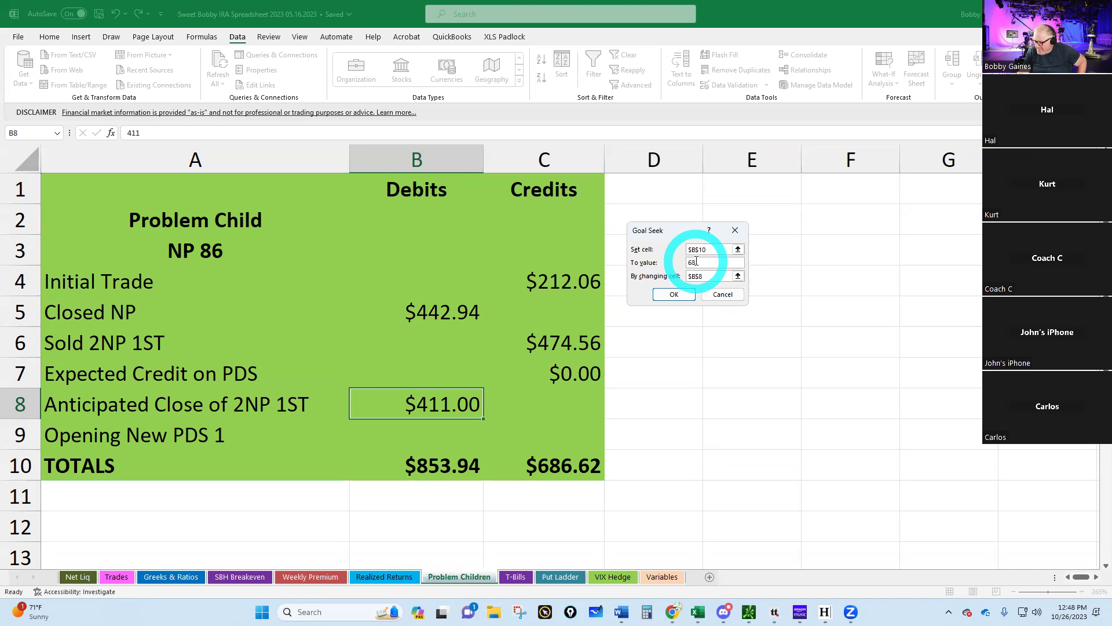
pyautogui.click(674, 294)
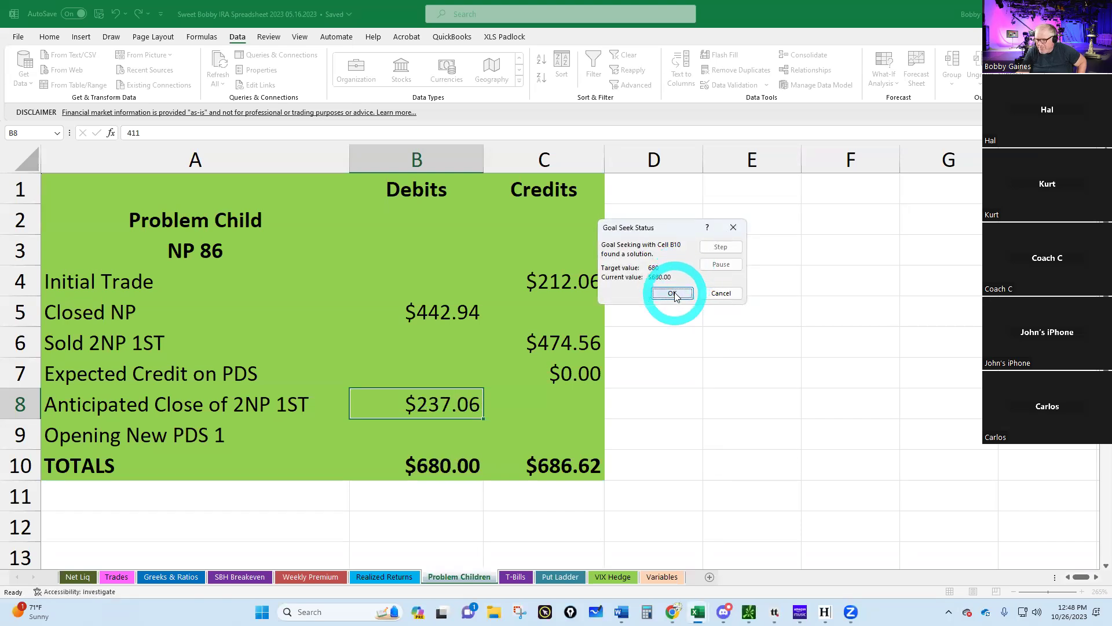
pyautogui.click(673, 294)
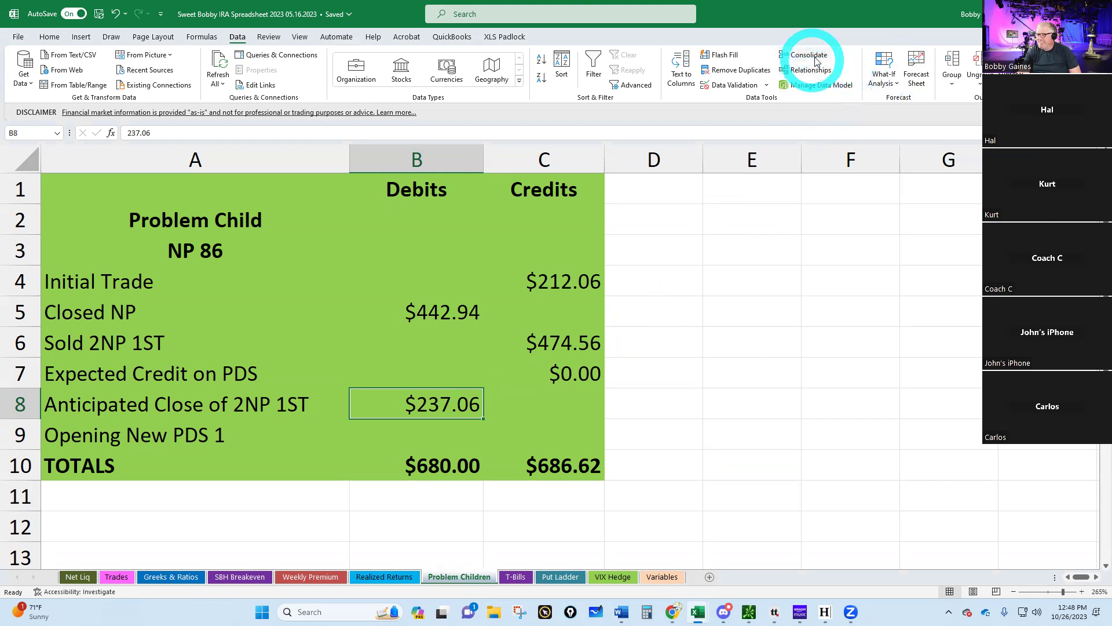
# Use Goal Seek to bring the Debits total in B10 to 686 by changing the Anticipated Close of 2NP 1ST in B8.
pyautogui.click(892, 72)
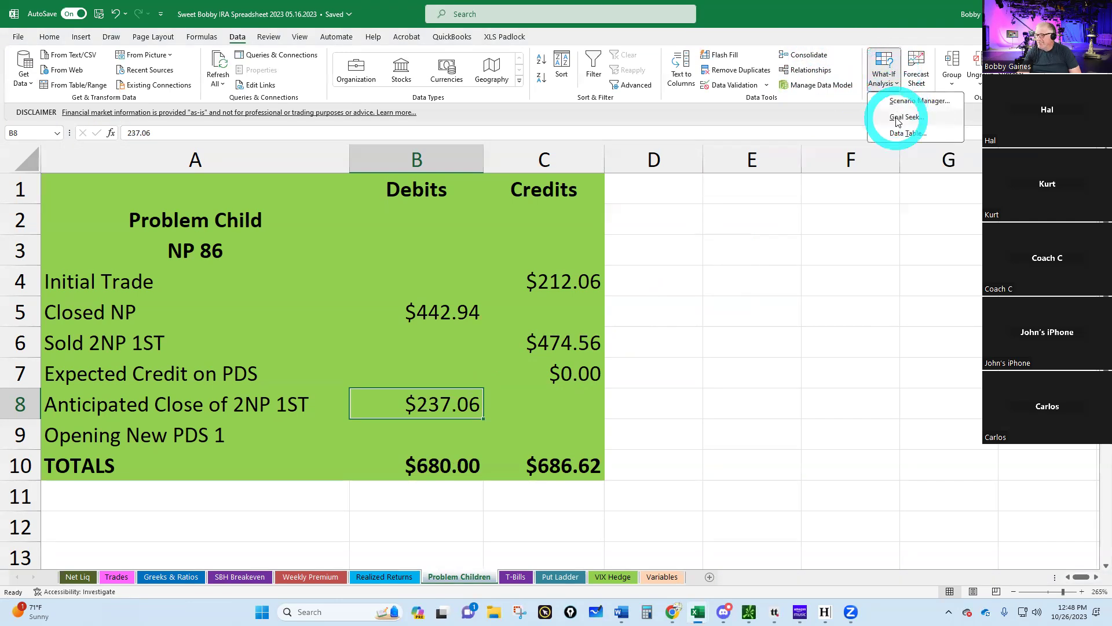
pyautogui.click(896, 118)
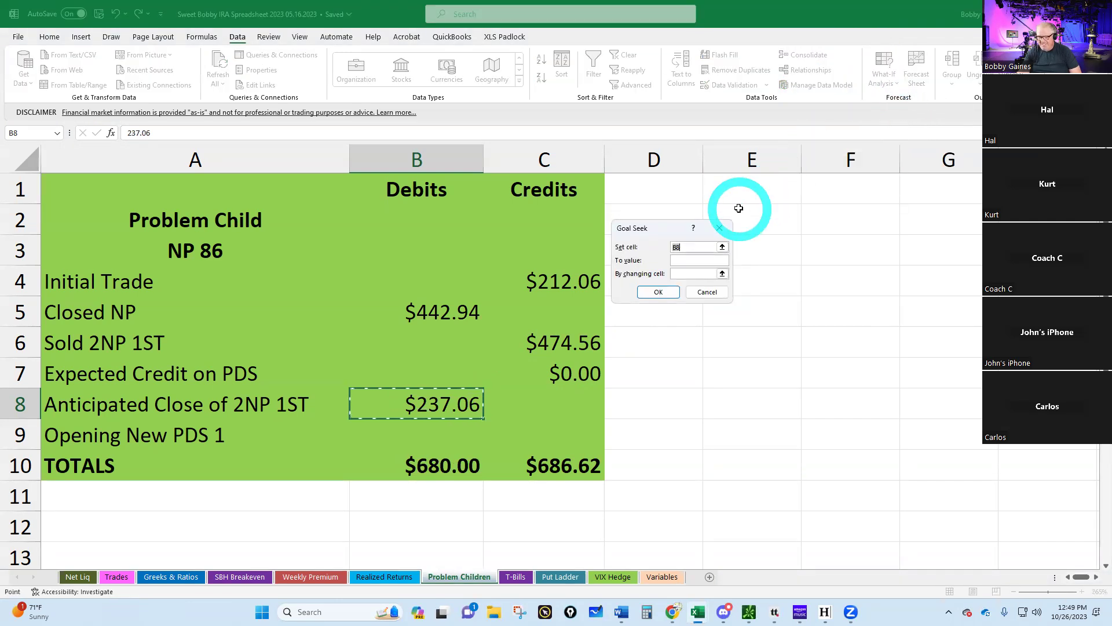
pyautogui.click(443, 472)
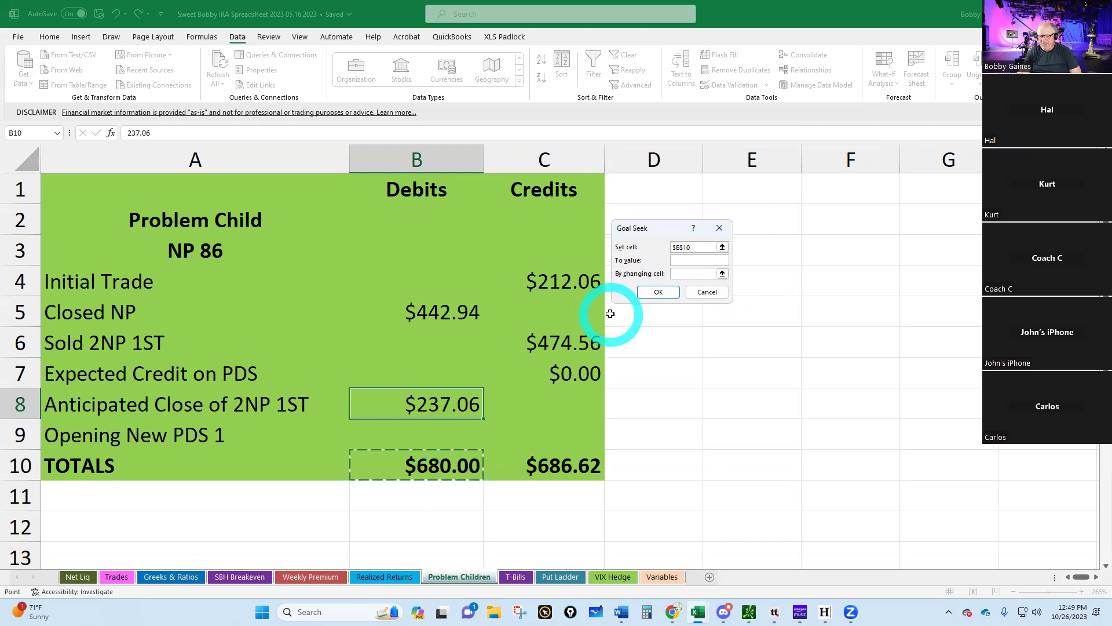
pyautogui.click(683, 261)
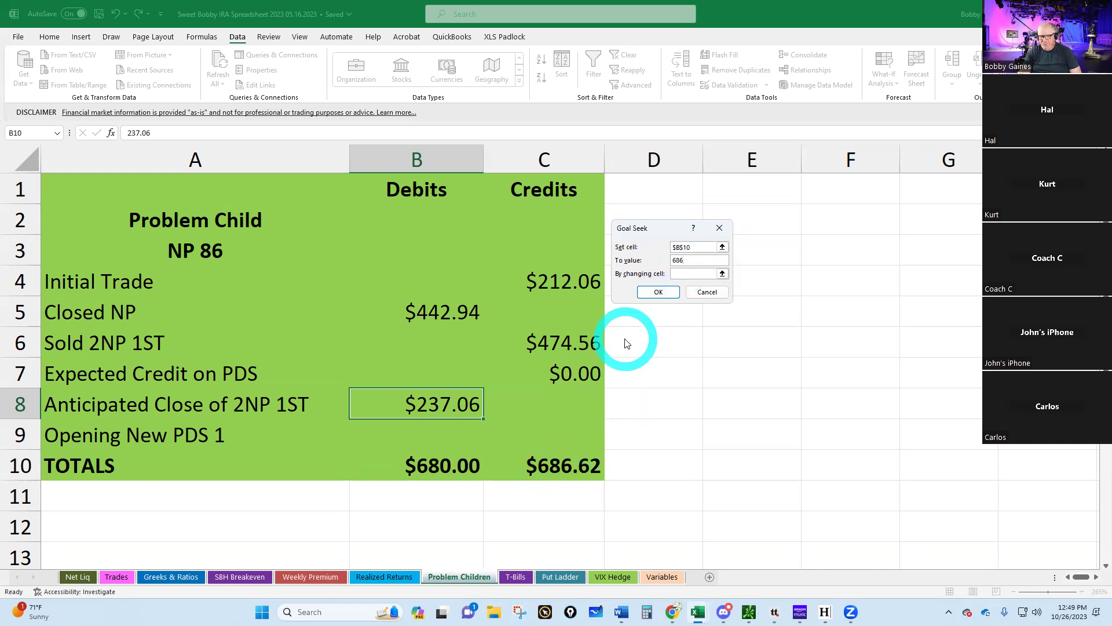
pyautogui.click(684, 271)
pyautogui.click(437, 403)
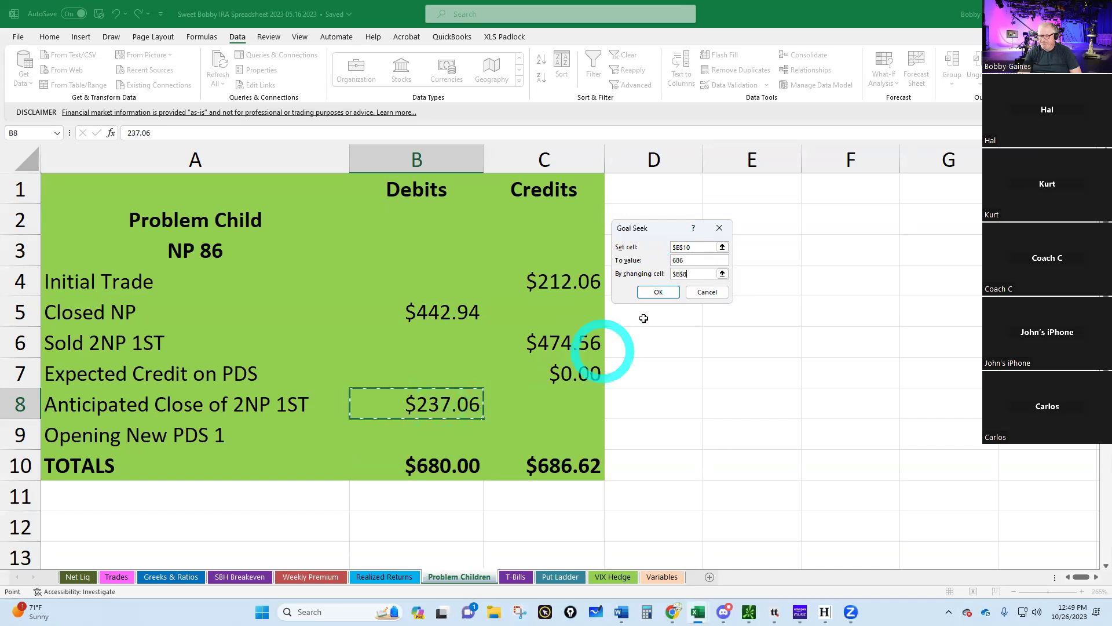
pyautogui.click(662, 292)
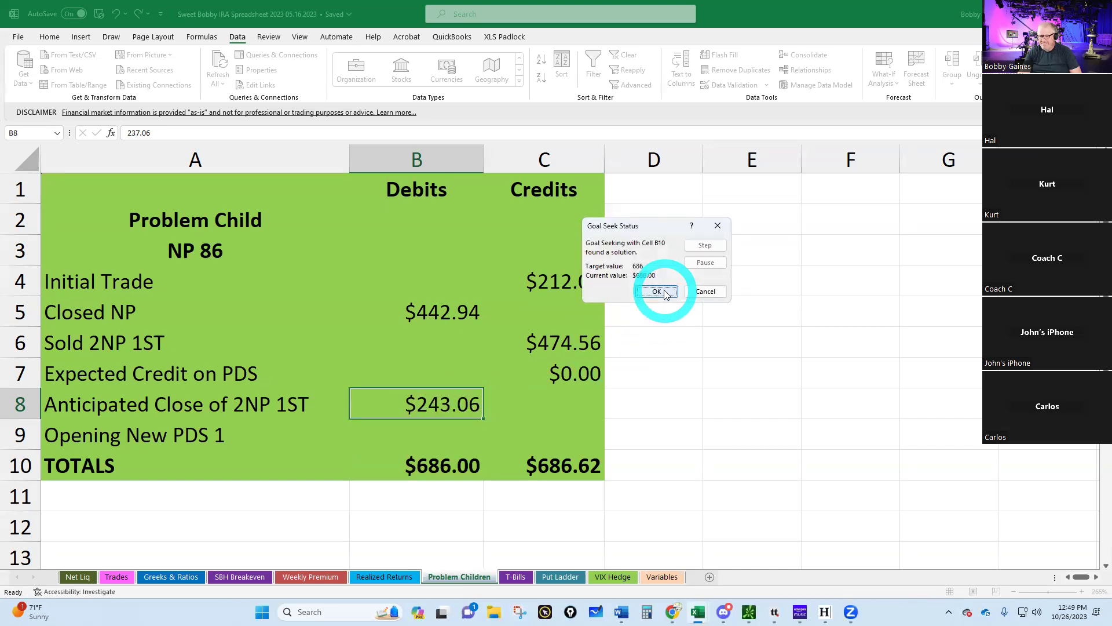
pyautogui.click(667, 293)
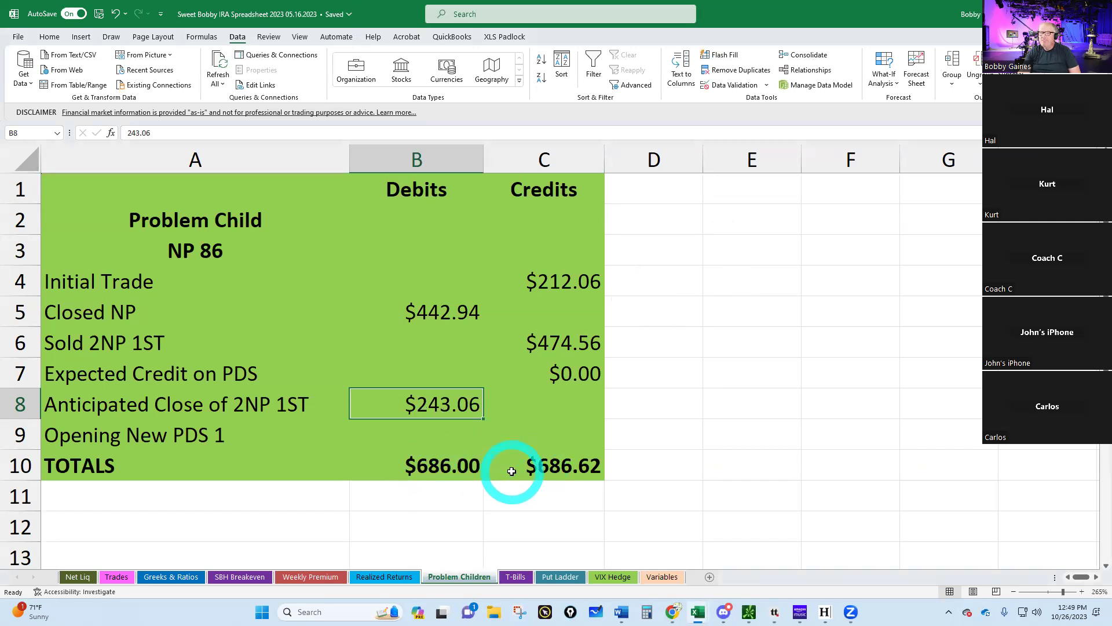
# Compare the NP 86 credit entries and their total with the debit entries, their total and the anticipated closing debit.
pyautogui.click(564, 283)
pyautogui.click(560, 344)
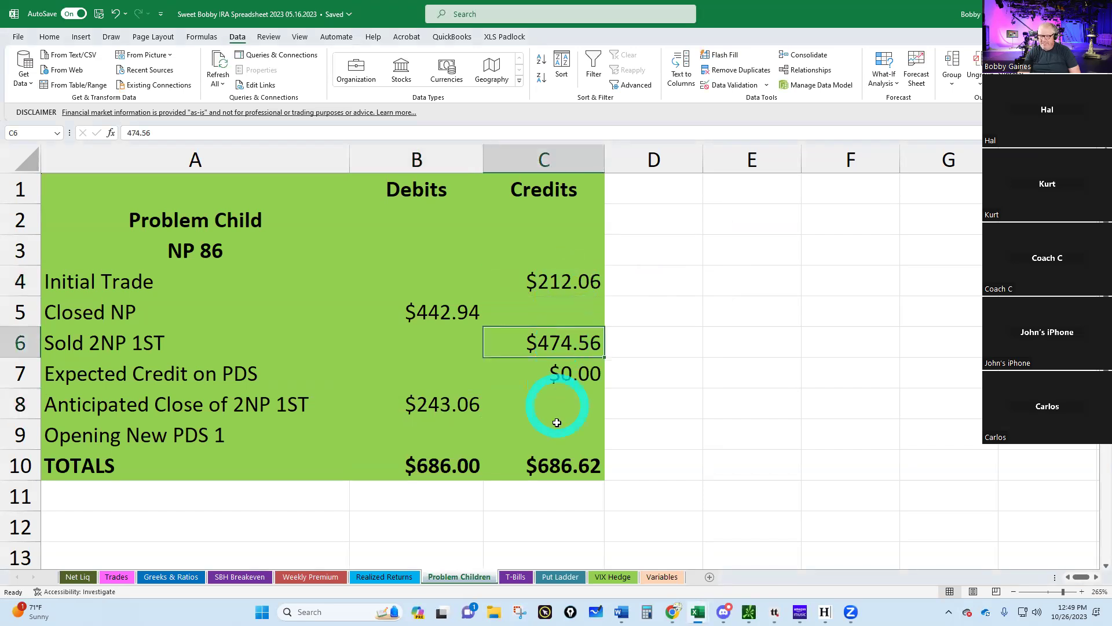
pyautogui.click(552, 472)
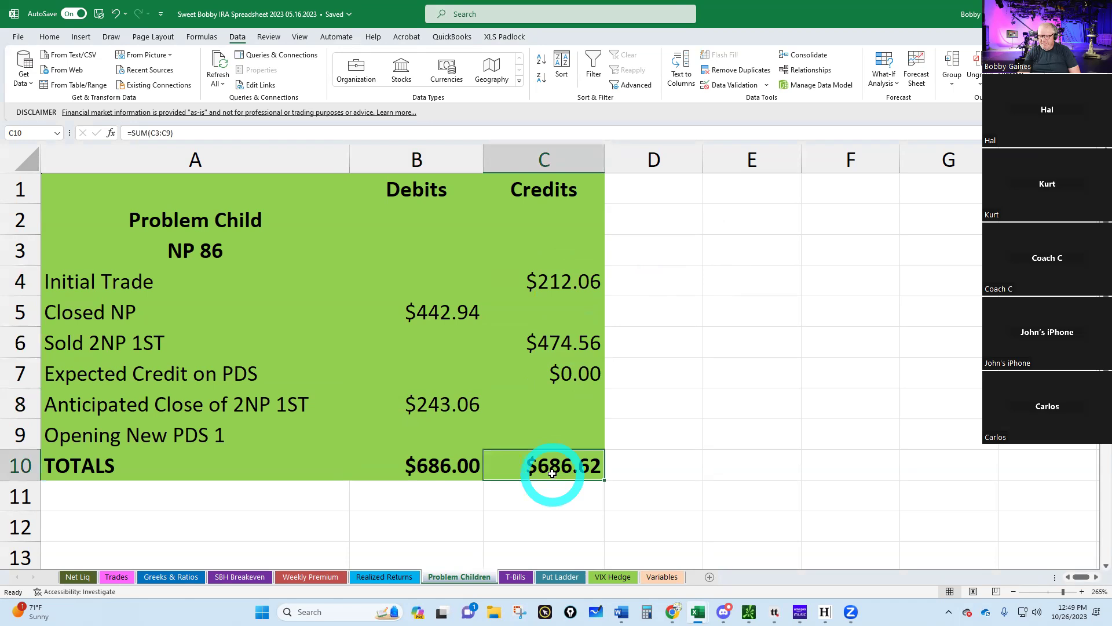
pyautogui.click(438, 313)
pyautogui.click(433, 406)
pyautogui.click(435, 467)
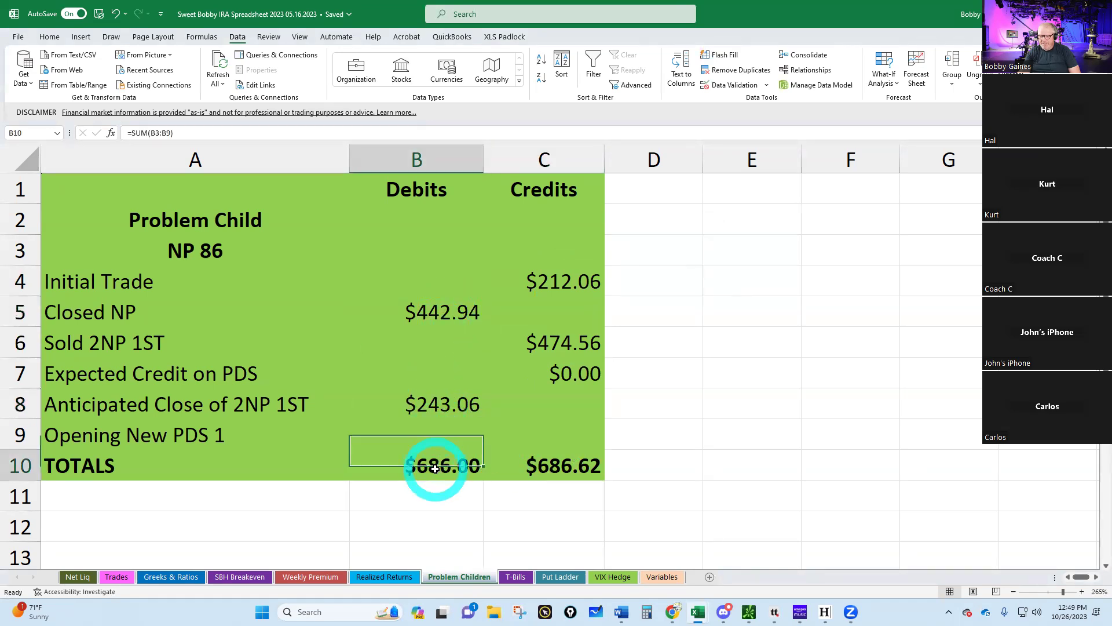
pyautogui.click(571, 467)
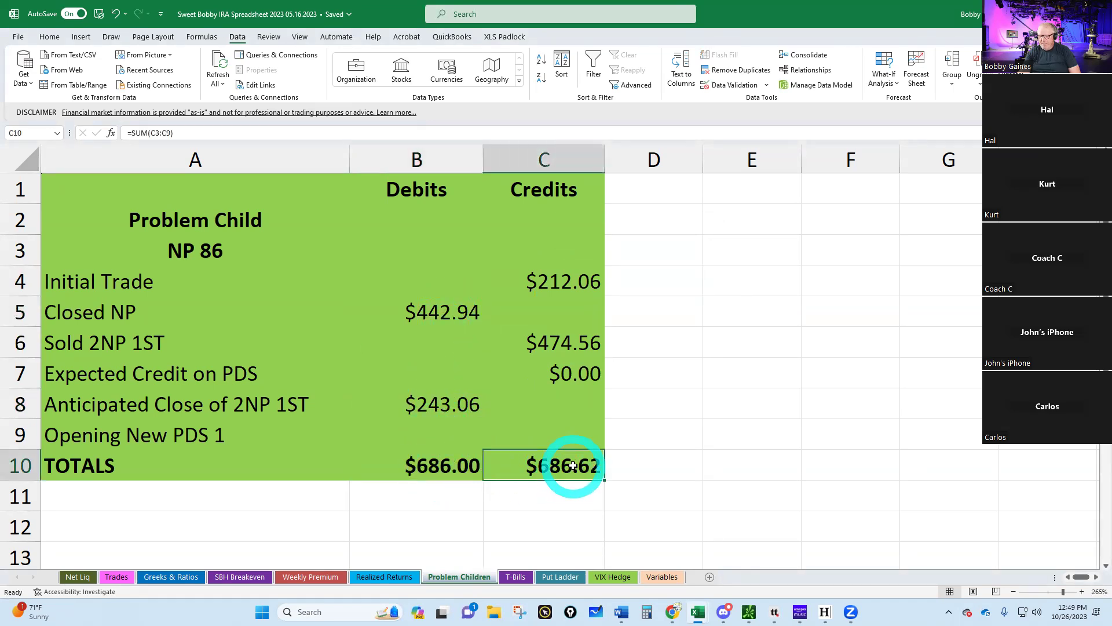
pyautogui.click(442, 464)
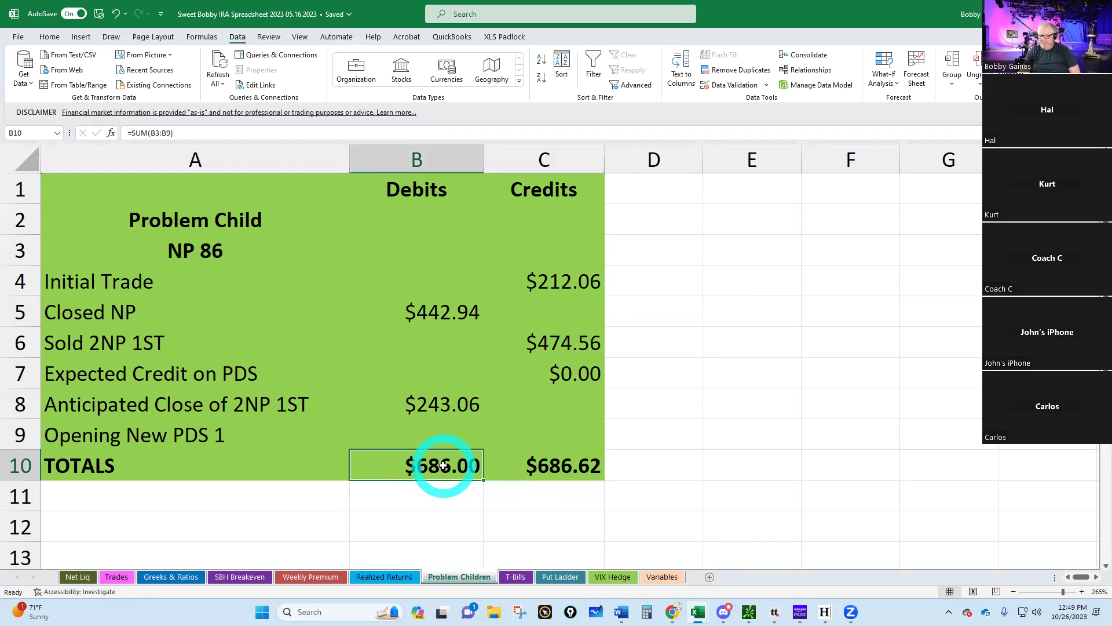
pyautogui.click(434, 405)
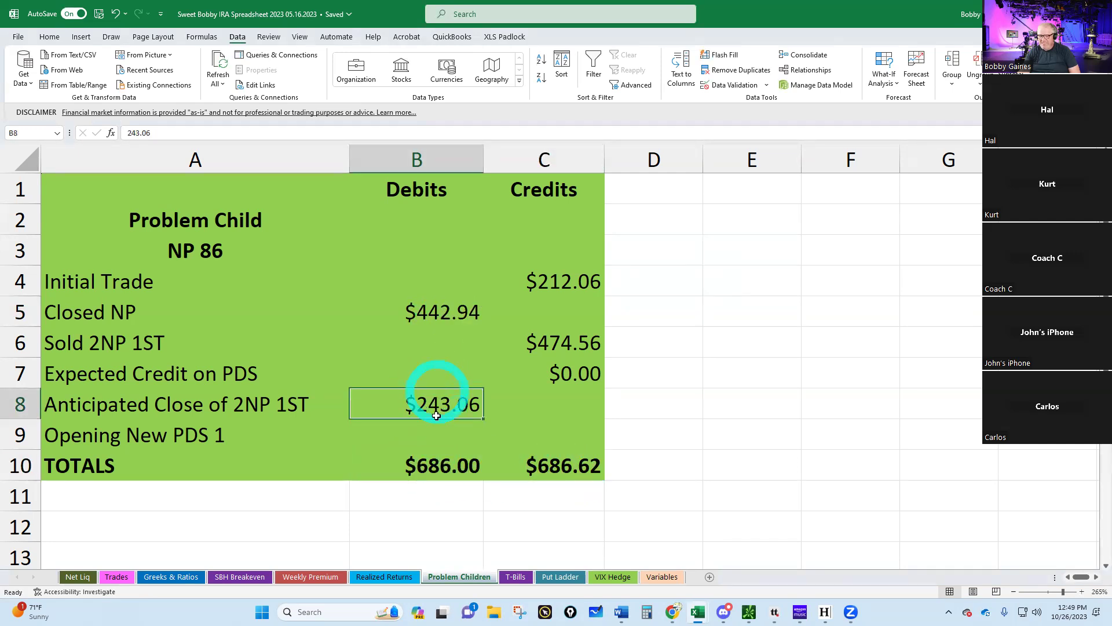
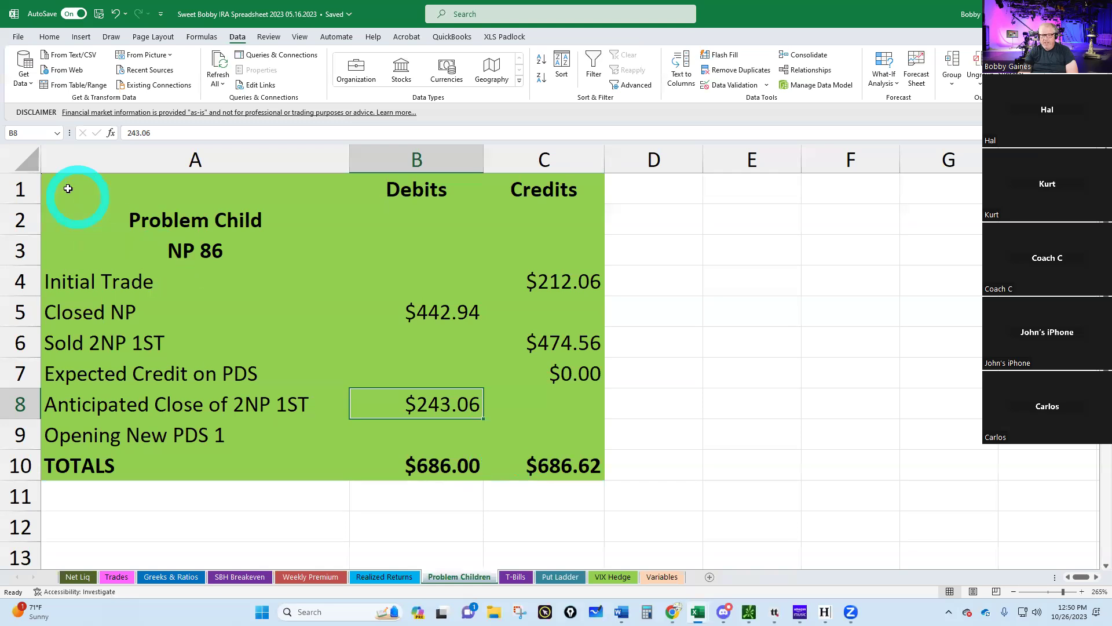
# Duplicate the NP 86 Problem Child table in A1:C10, pasting the copy at A12.
pyautogui.moveTo(55, 181); pyautogui.dragTo(544, 460)
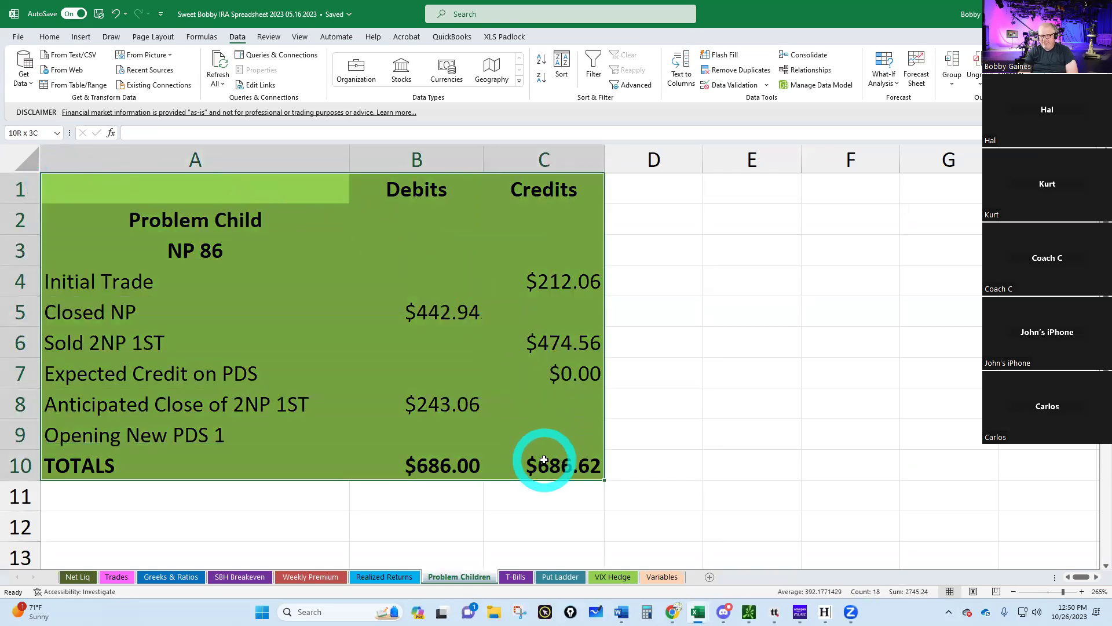
pyautogui.rightClick(444, 246)
pyautogui.click(472, 210)
pyautogui.scroll(-2, 588, 283)
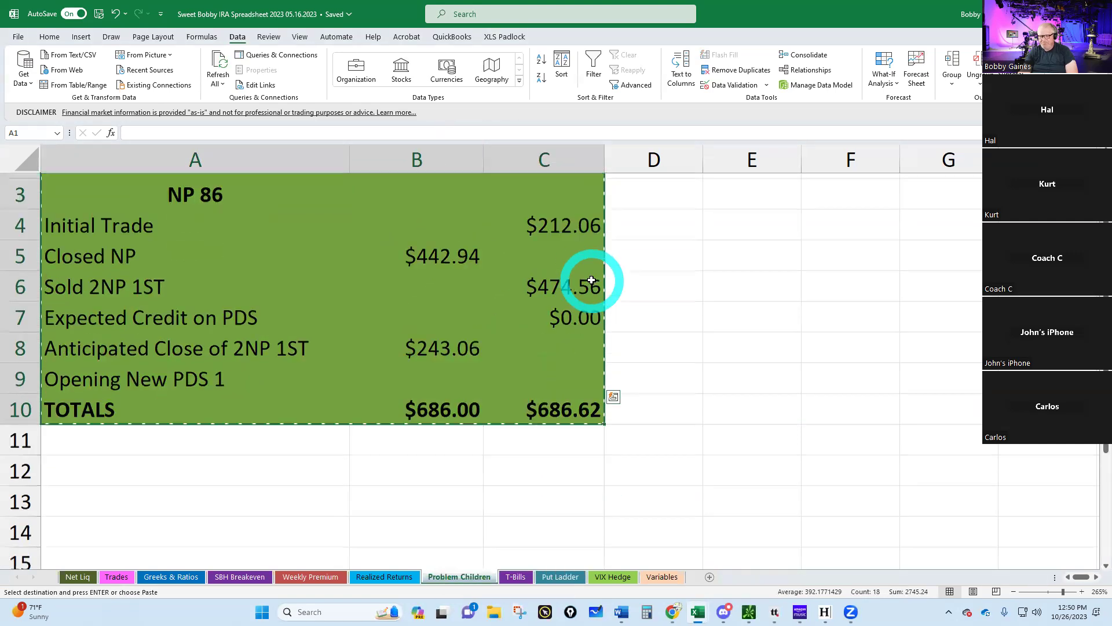
pyautogui.click(71, 343)
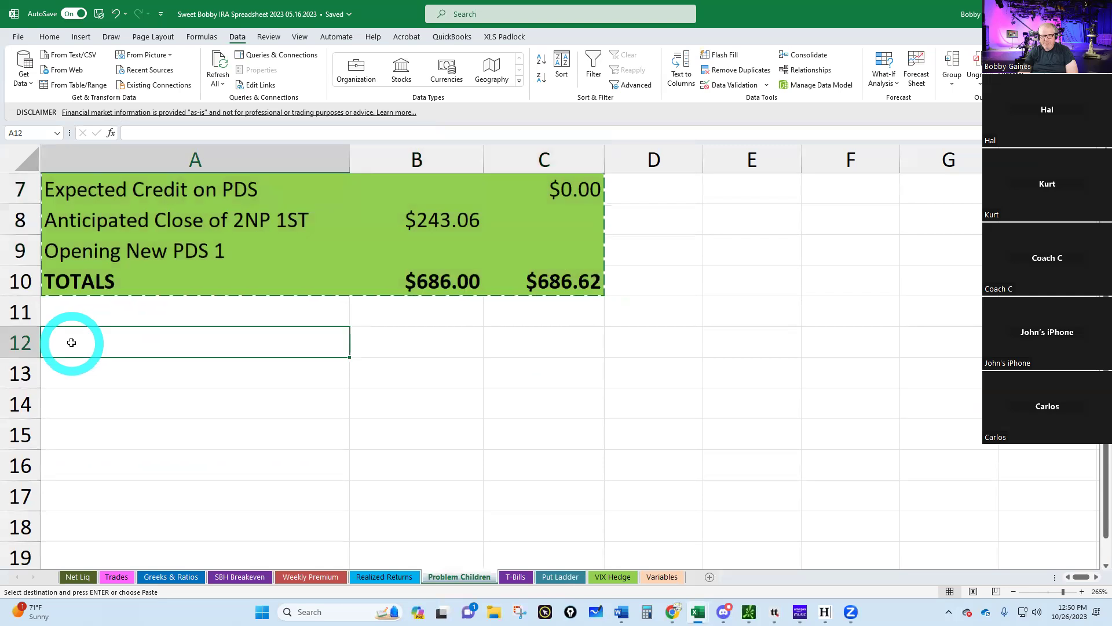
pyautogui.rightClick(71, 342)
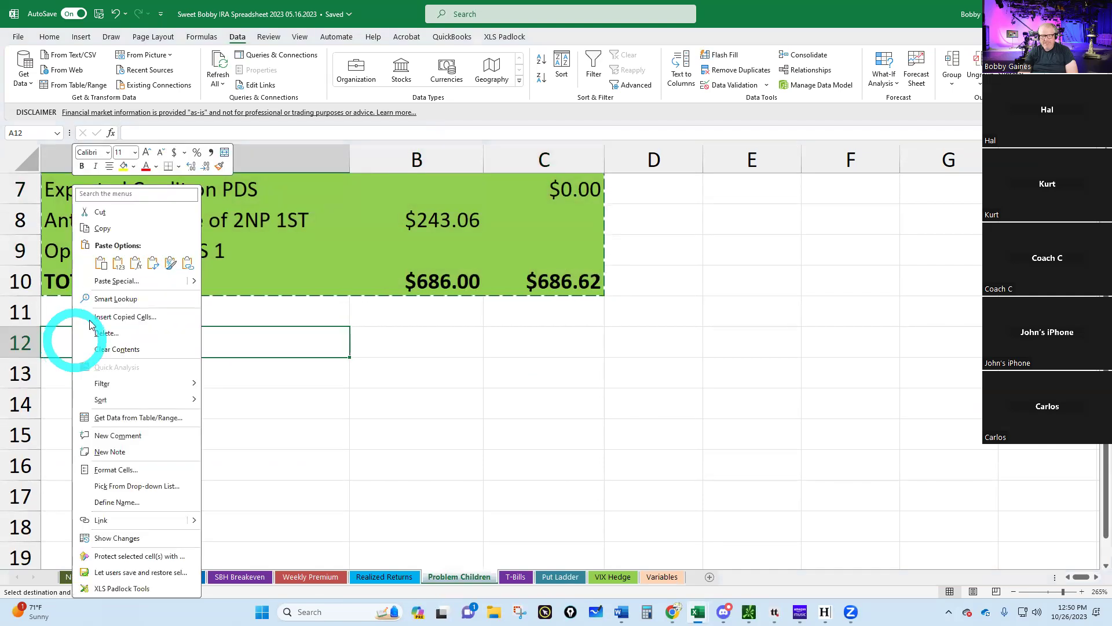
pyautogui.click(103, 262)
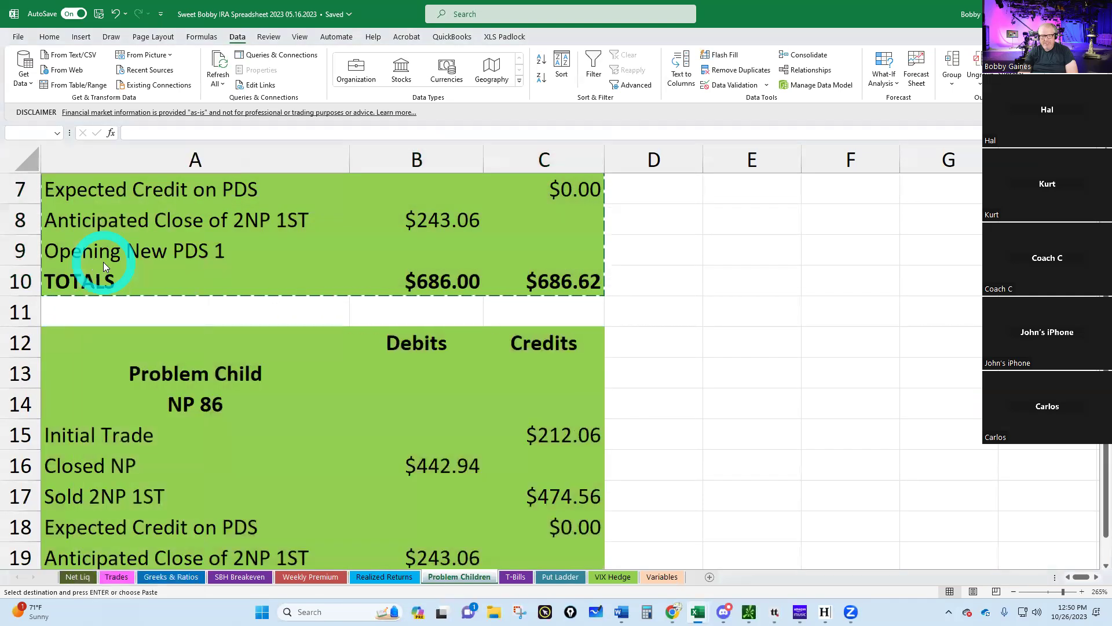
# Look up the NP 87 trade on the Trades sheet and retitle the copied Problem Child table in A14 as NP 87.
pyautogui.click(231, 382)
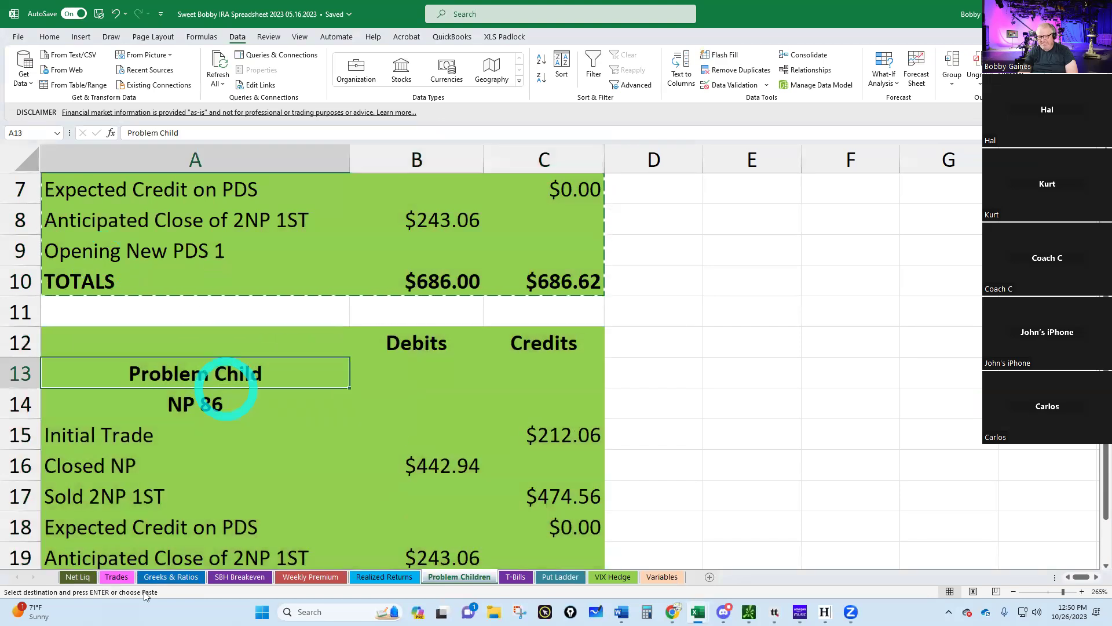
pyautogui.click(107, 575)
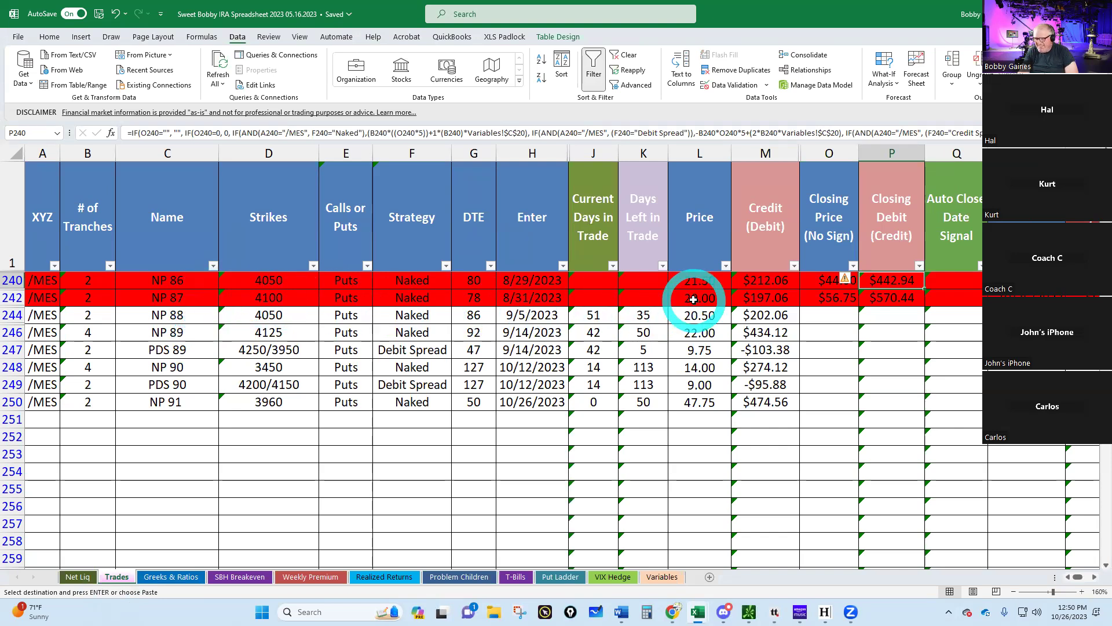
pyautogui.click(762, 296)
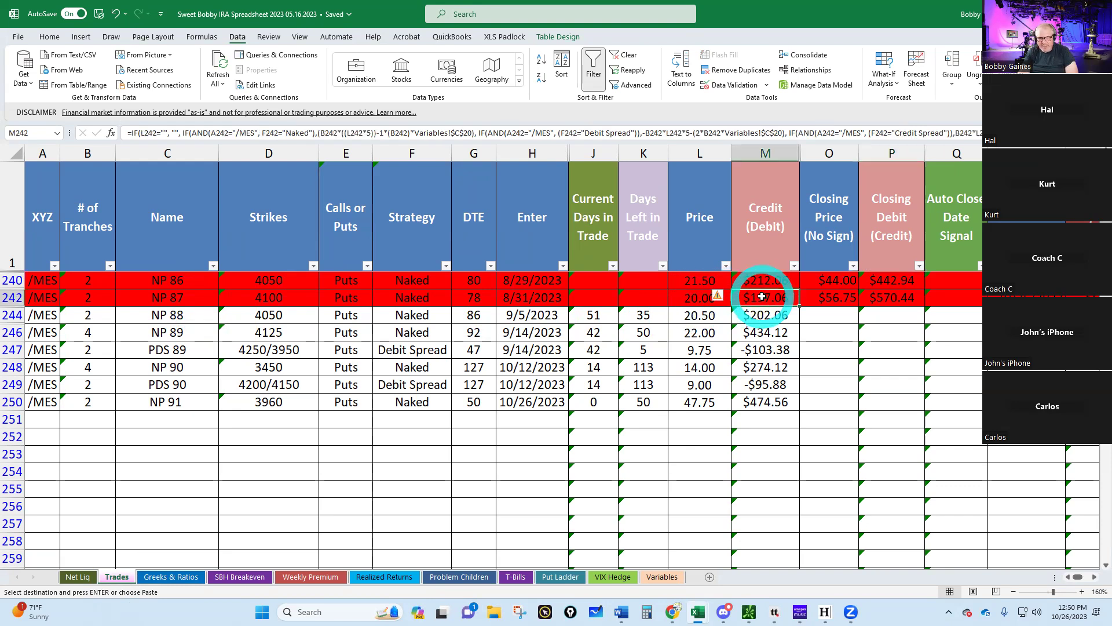
pyautogui.click(470, 578)
pyautogui.click(206, 404)
pyautogui.doubleClick(208, 406)
pyautogui.press('BackSpace')
pyautogui.write('7')
pyautogui.click(404, 468)
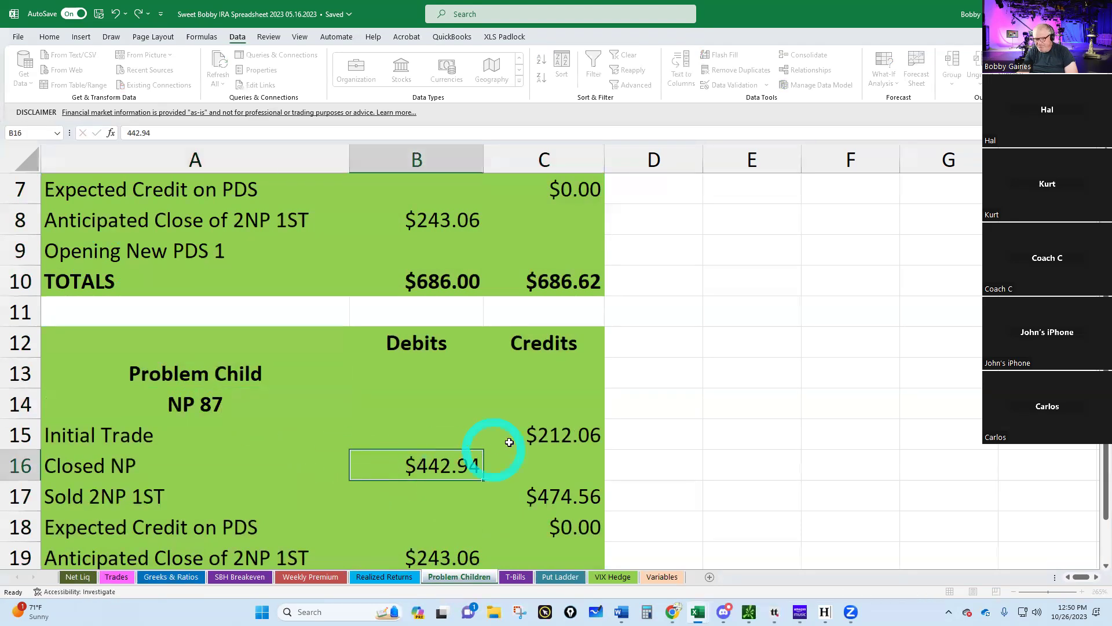
# Set the NP 87 table's Initial Trade credit in C15 to 197.06, taken from the Trades sheet.
pyautogui.click(531, 435)
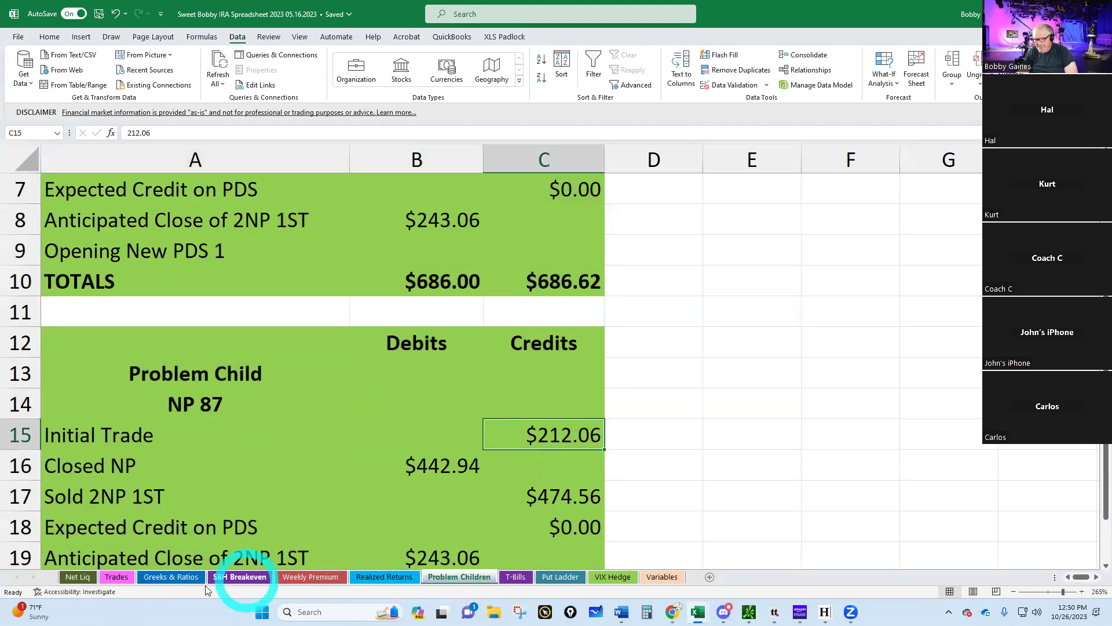
pyautogui.click(117, 576)
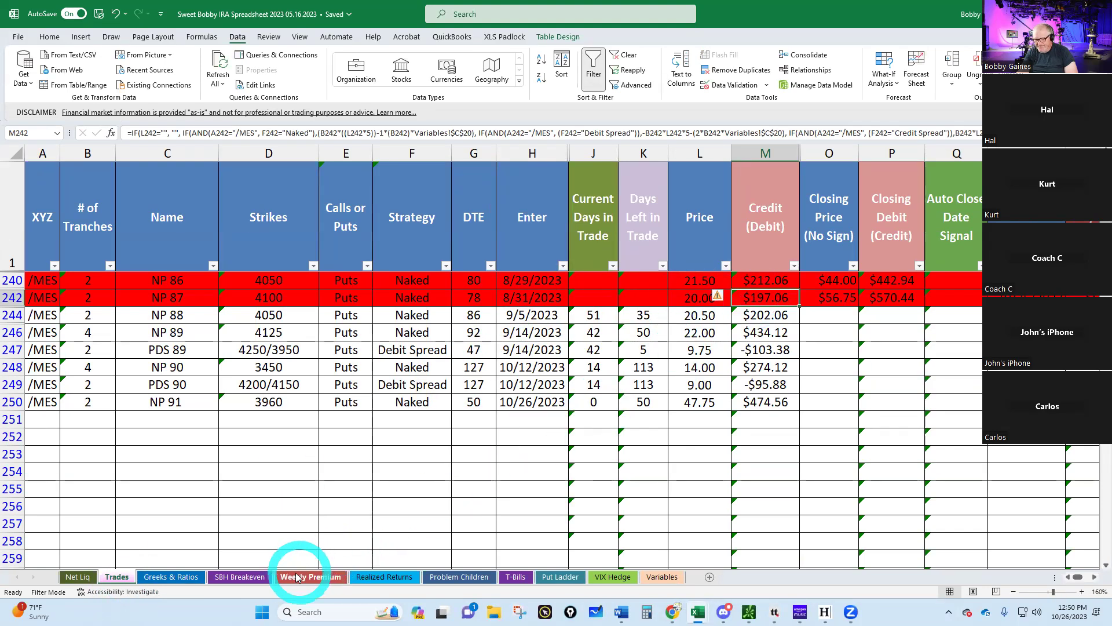
pyautogui.click(470, 576)
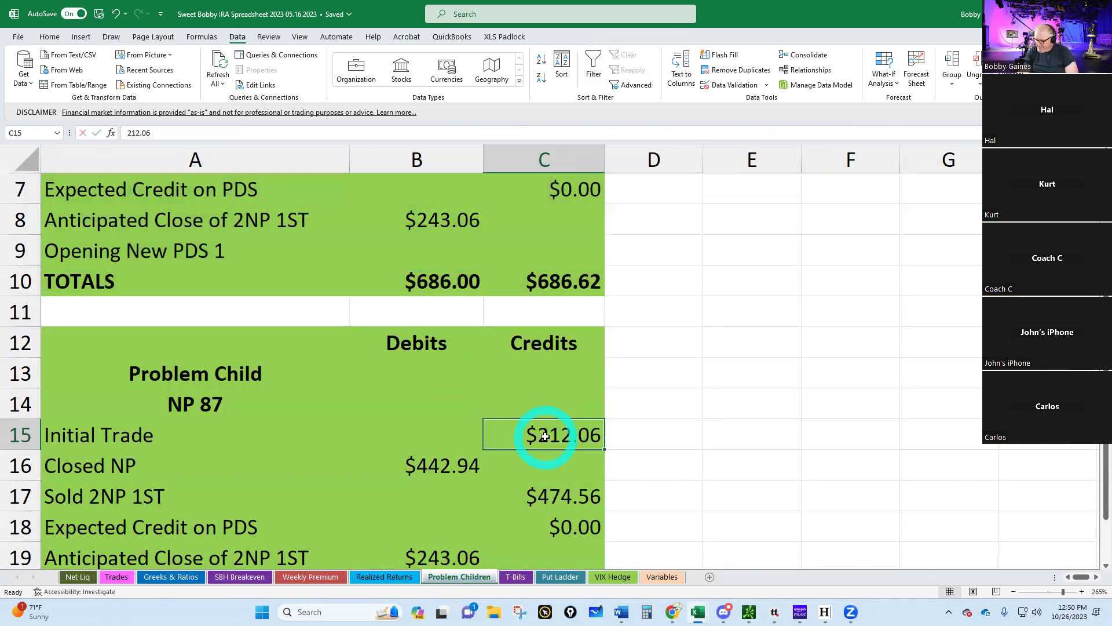
pyautogui.write('197.06')
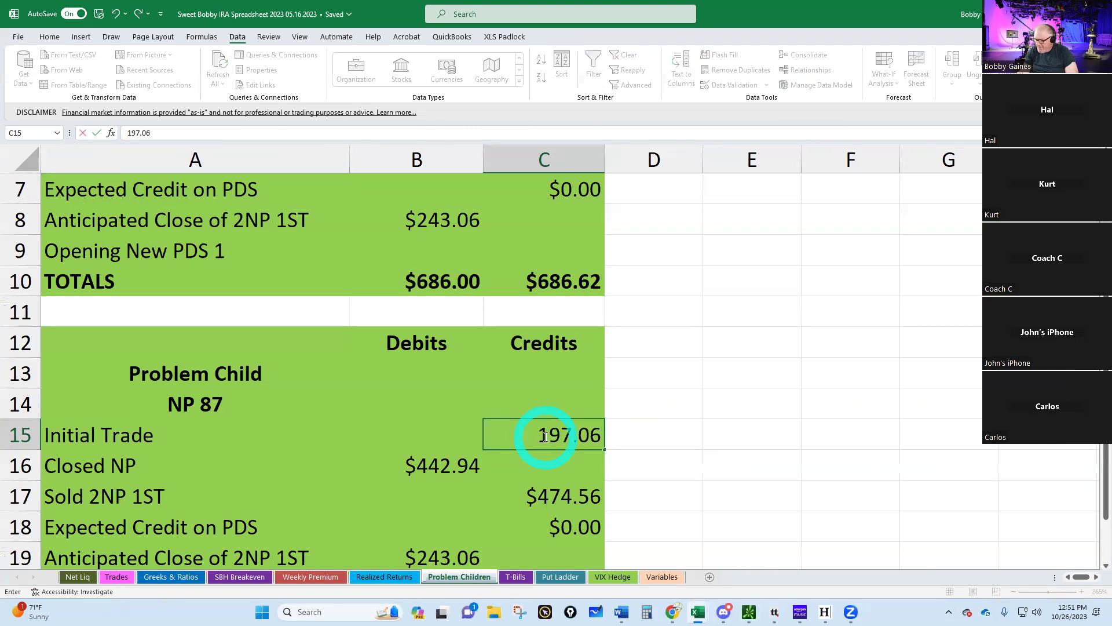
pyautogui.press('Return')
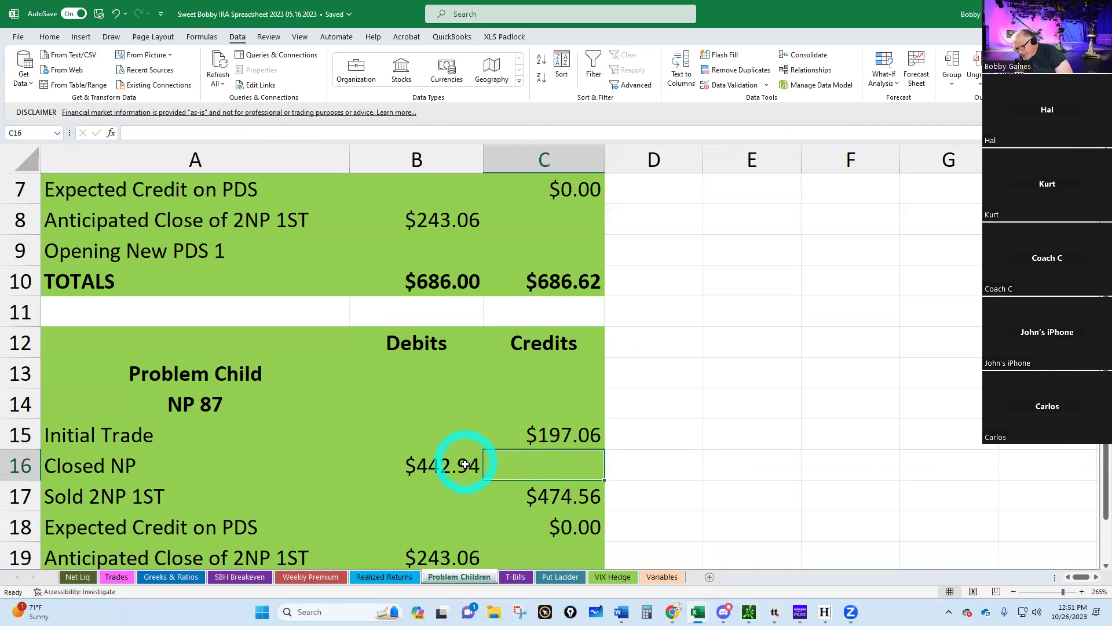
# Set the NP 87 table's Closed NP debit in B16 to 570.44, taken from the Trades sheet's closing debit.
pyautogui.click(445, 461)
pyautogui.click(107, 578)
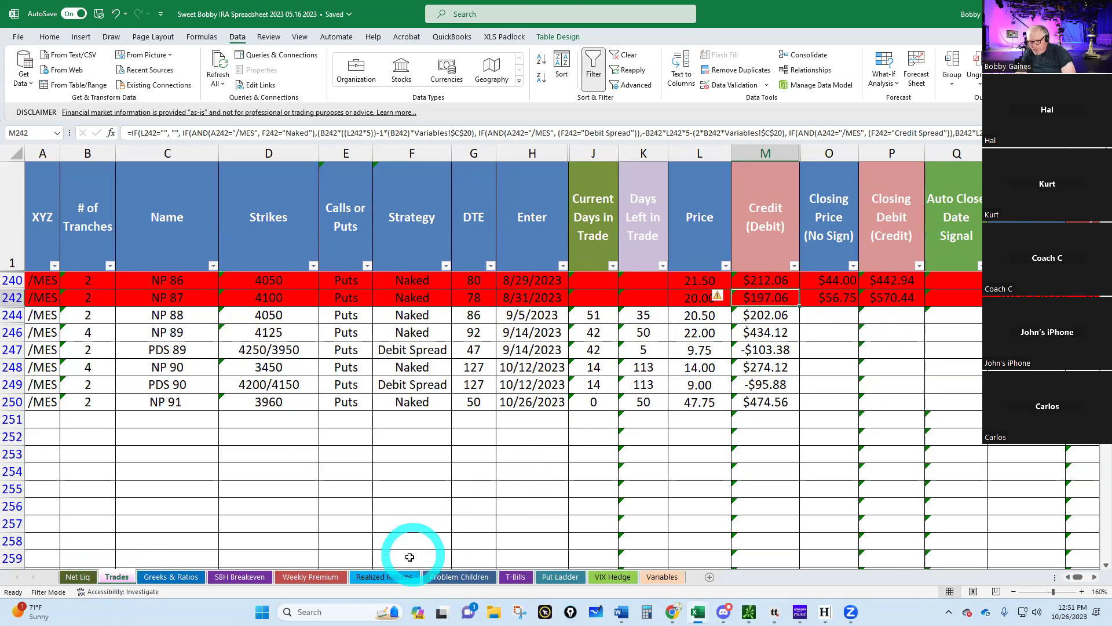
pyautogui.click(471, 578)
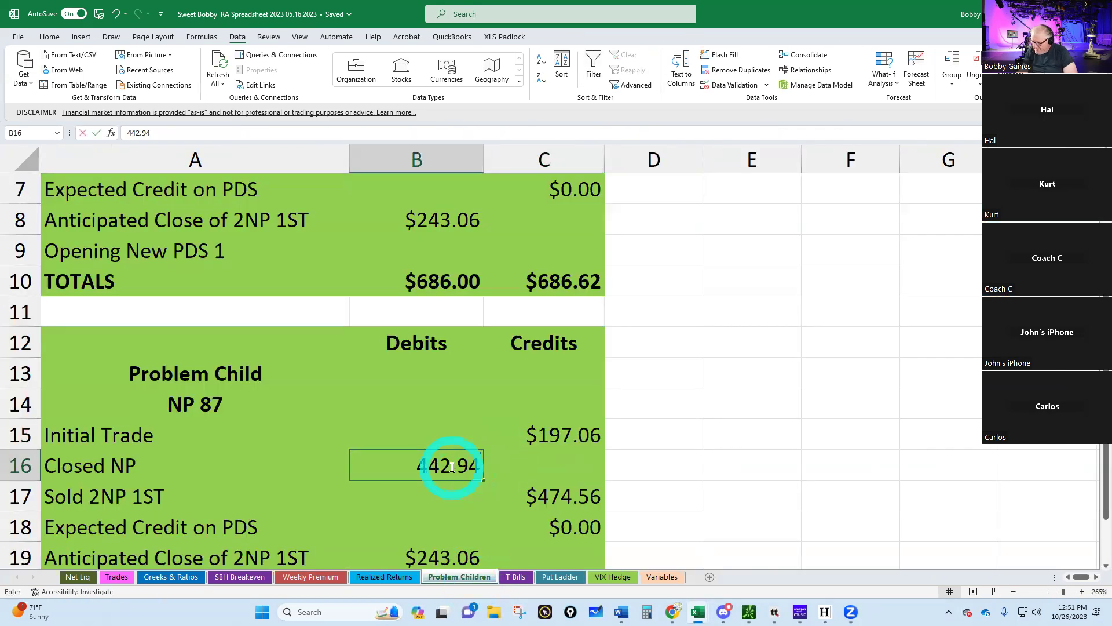
pyautogui.write('570.44')
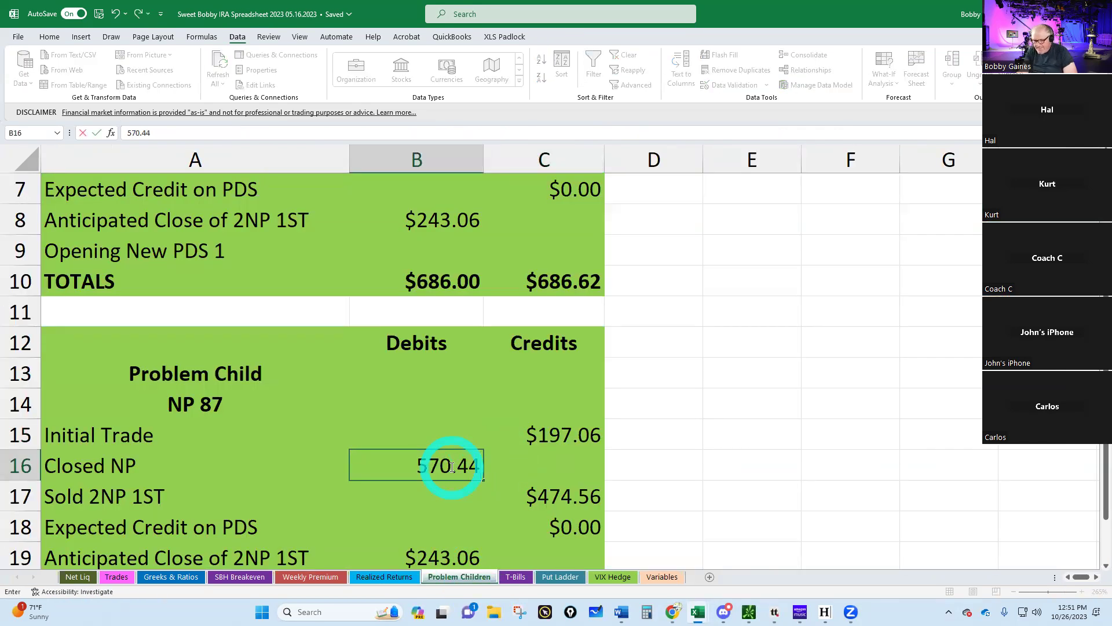
pyautogui.press('Return')
# Clear the Sold 2NP 1ST credit in C17 and the Anticipated Close of 2NP 1ST debit in B19.
pyautogui.scroll(-2, 451, 466)
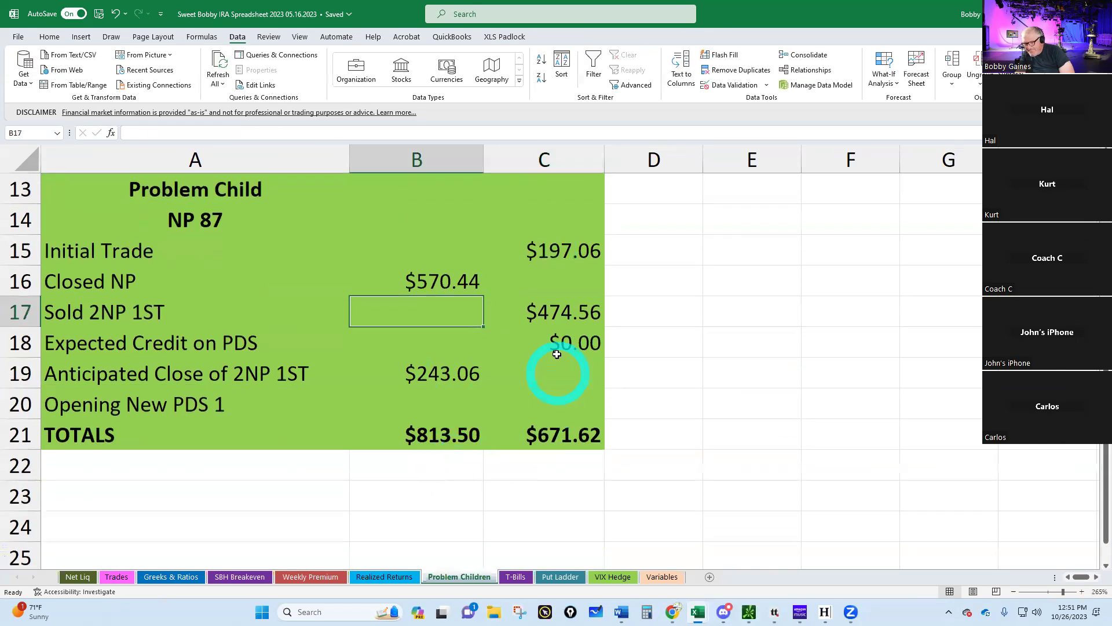
pyautogui.click(553, 317)
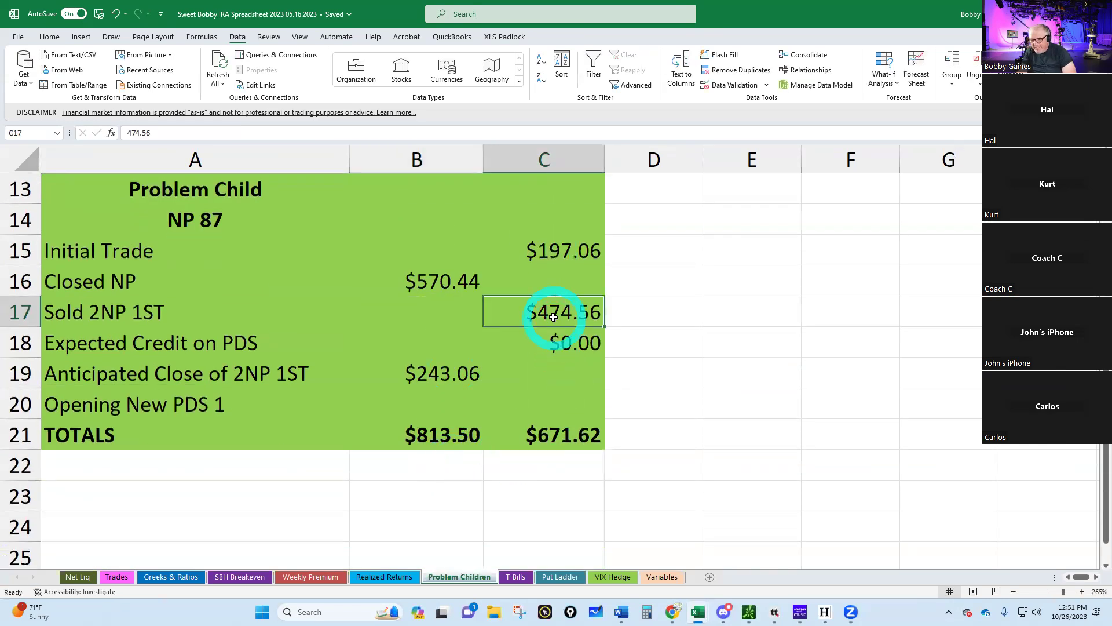
pyautogui.press('Delete')
pyautogui.click(449, 374)
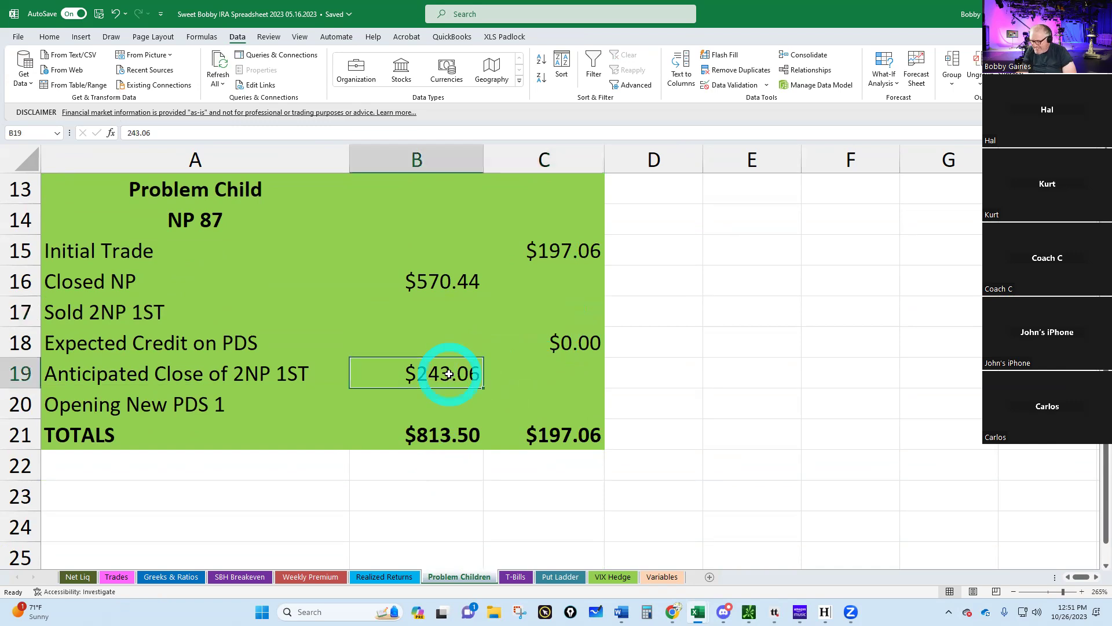
pyautogui.press('Delete')
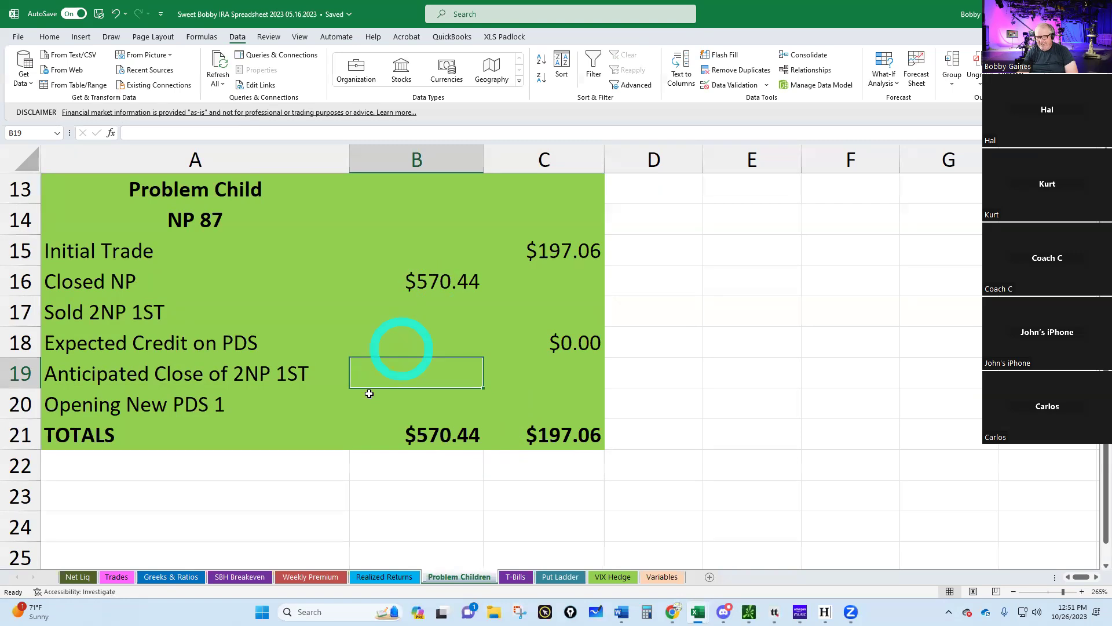
# Review NP 87 on the Trades sheet, then switch to thinkorswim and open the /MES option chain.
pyautogui.click(117, 576)
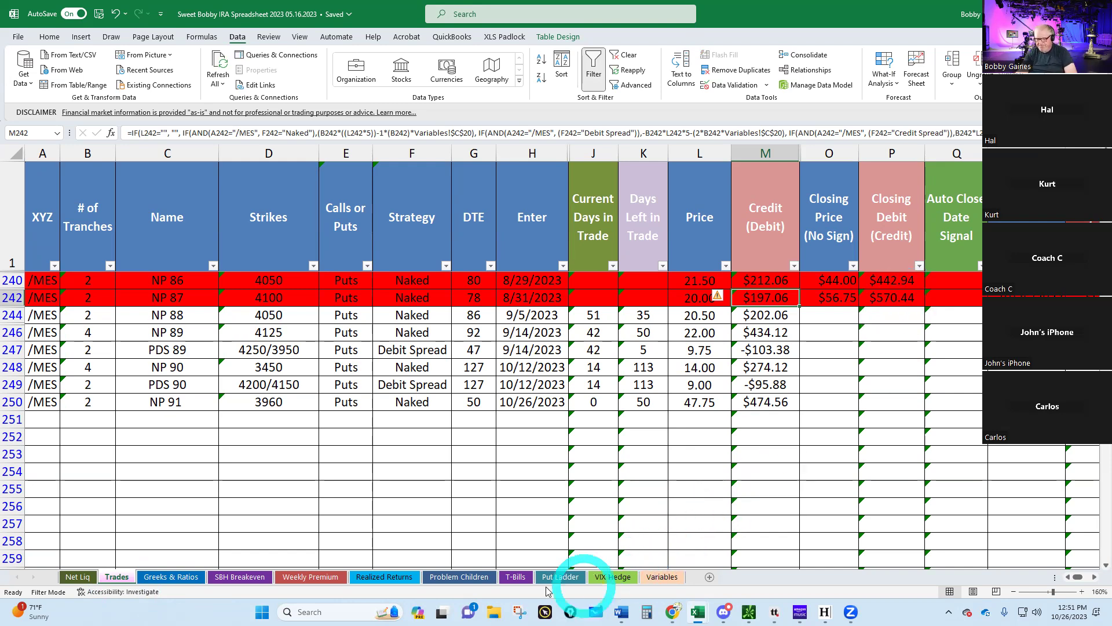
pyautogui.moveTo(675, 613)
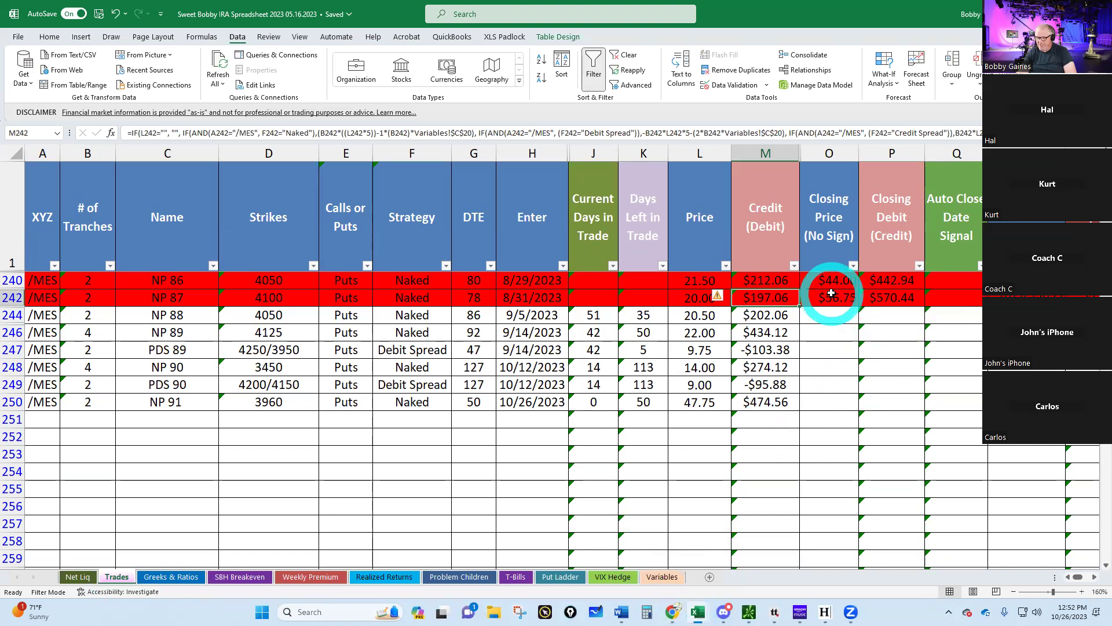
pyautogui.moveTo(748, 612)
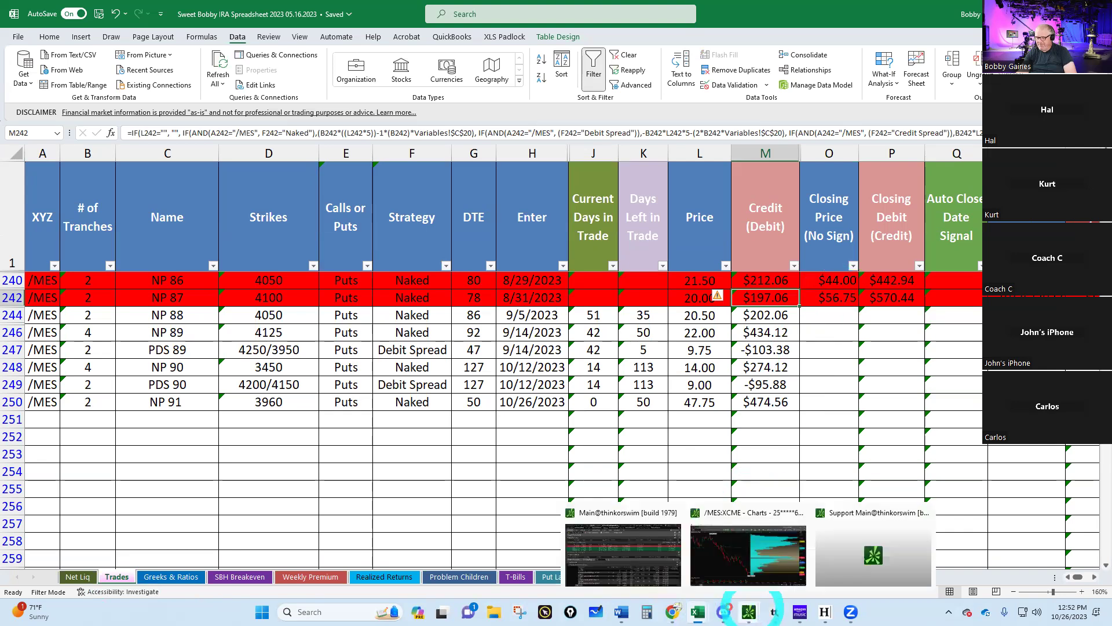
pyautogui.click(621, 559)
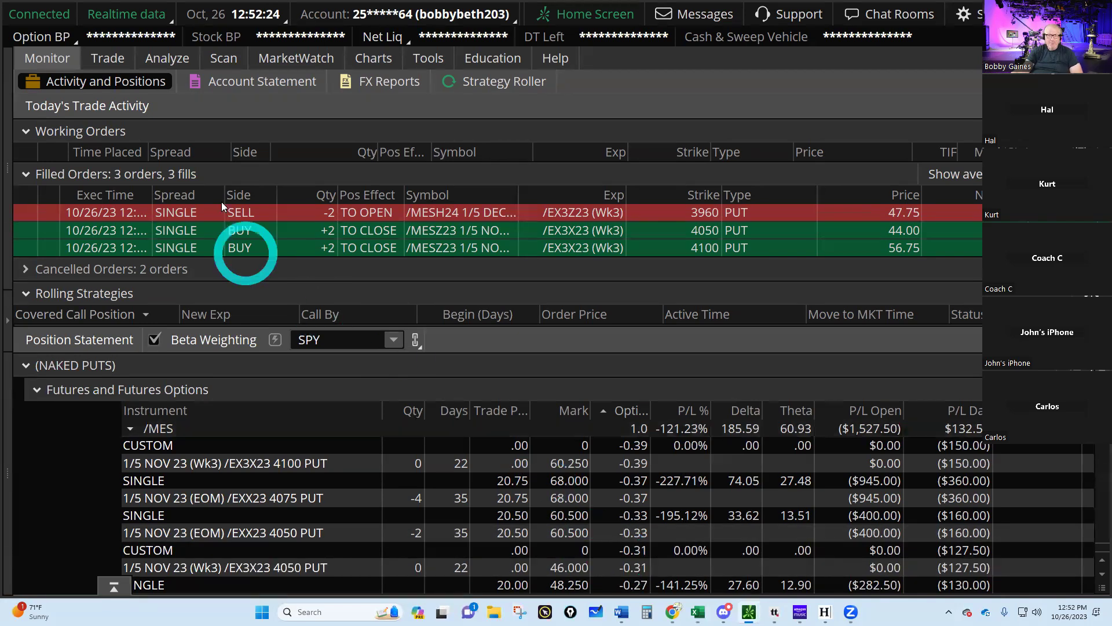
pyautogui.click(113, 57)
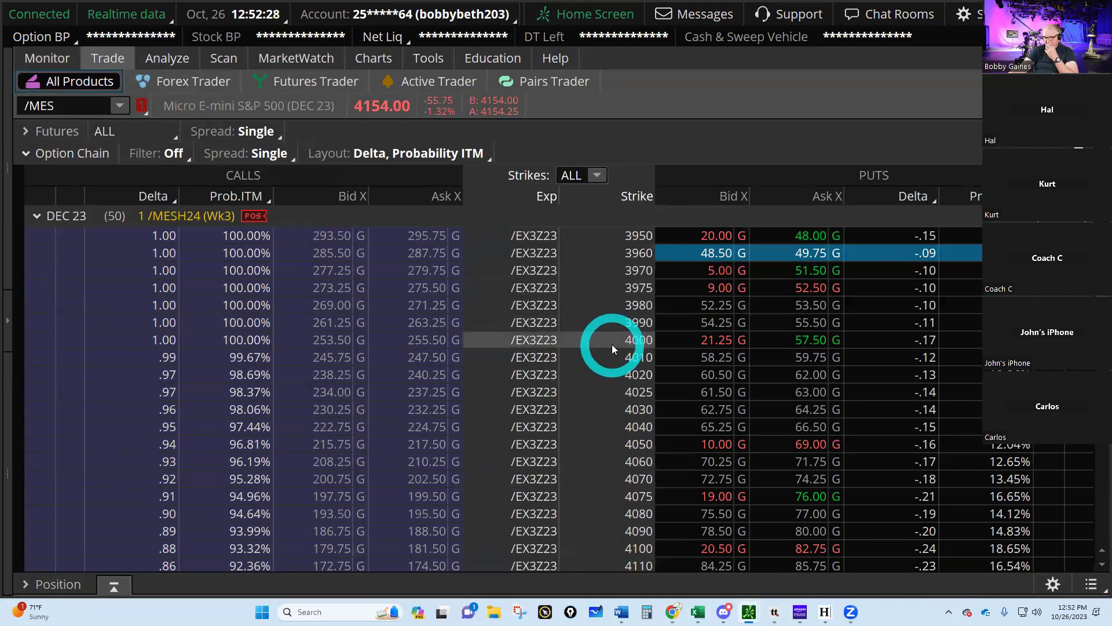
# Draft a limit order to sell two /MES DEC 23 (Wk3) 4010 puts at 58.50 and bring up its order confirmation.
pyautogui.click(719, 338)
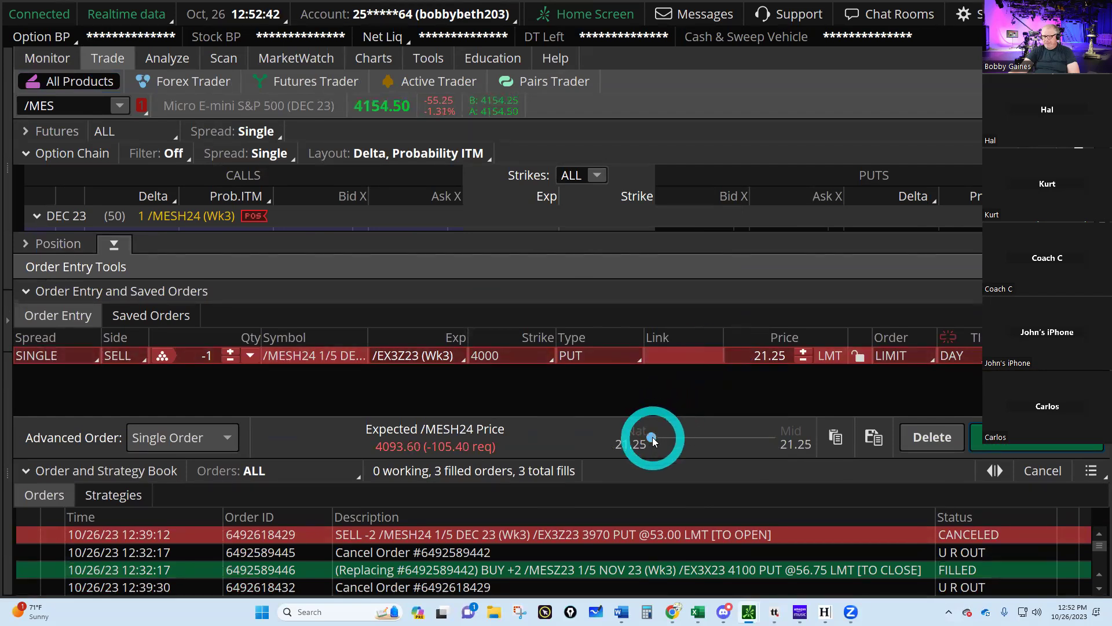
pyautogui.click(113, 244)
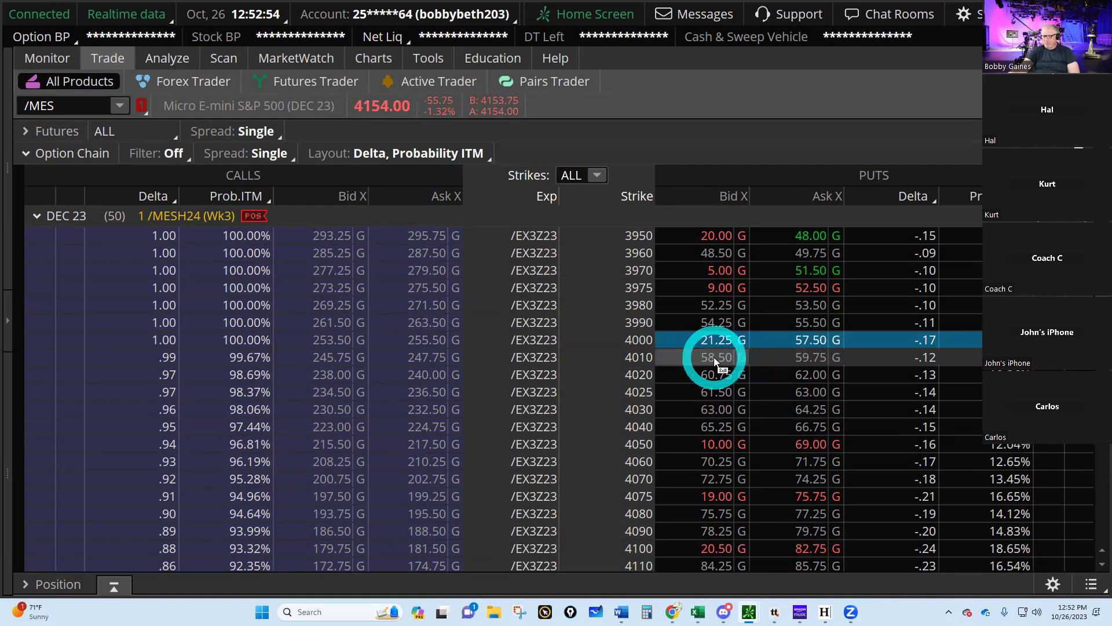
pyautogui.click(716, 359)
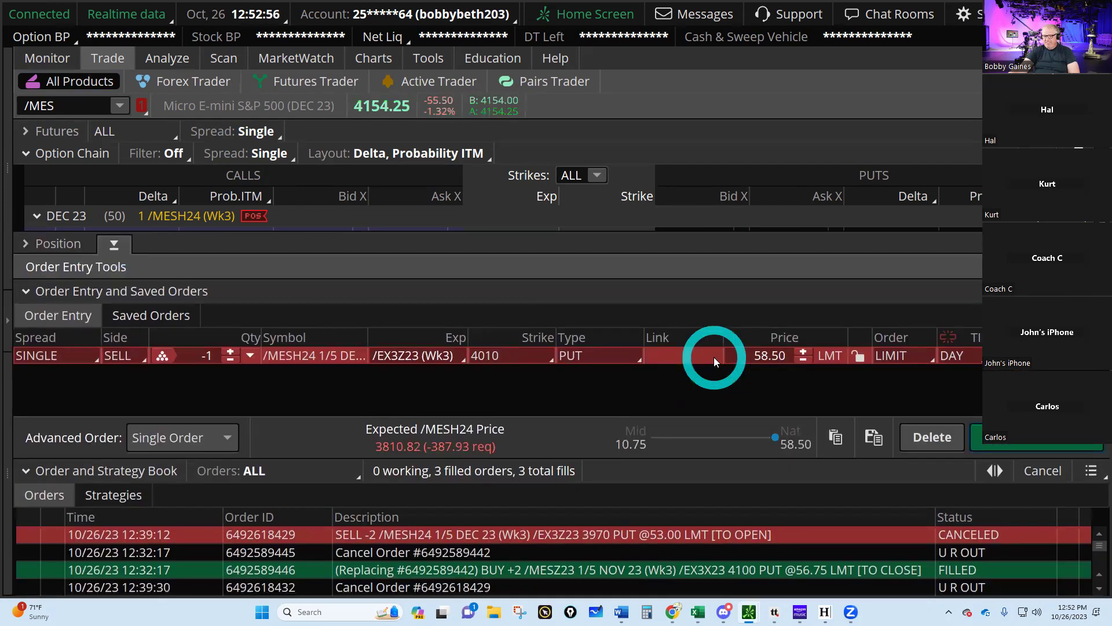
pyautogui.click(234, 360)
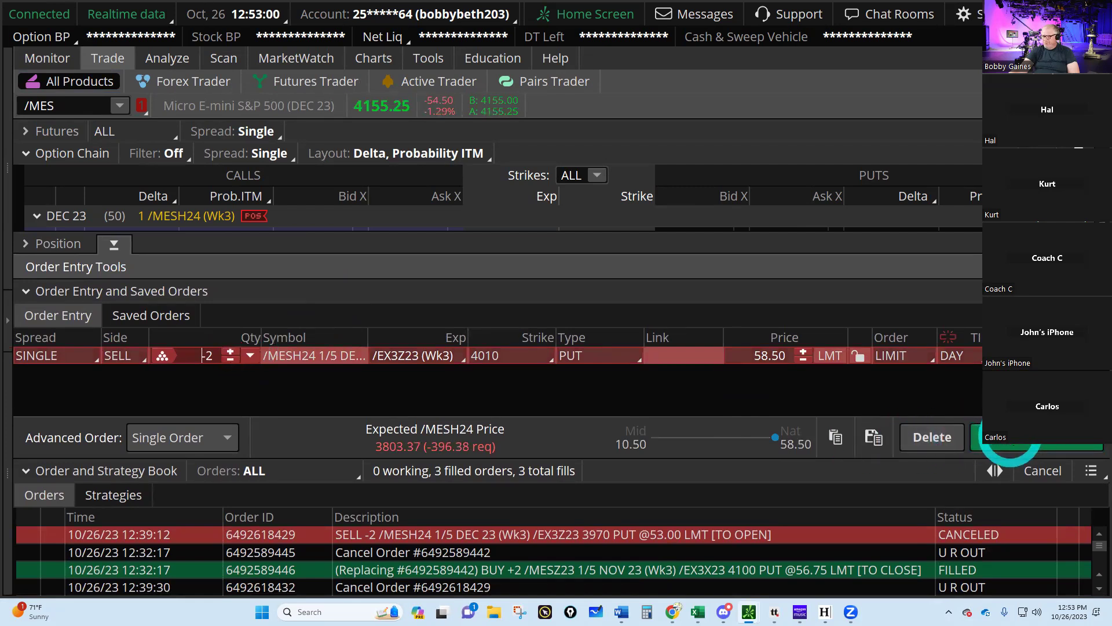
pyautogui.click(1011, 444)
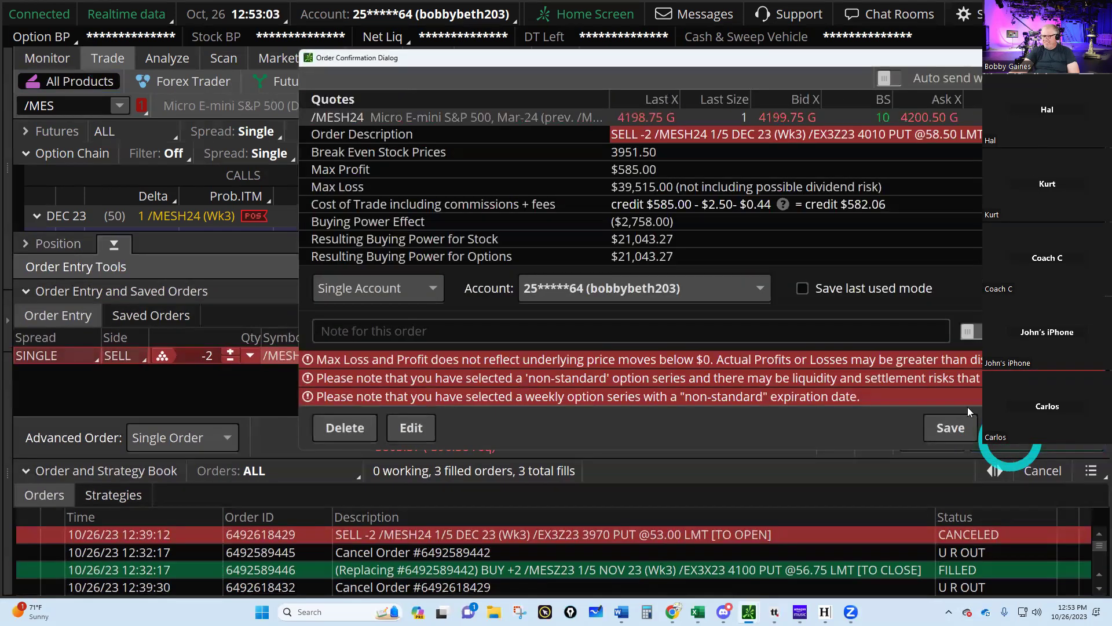
# Compare the drafted order's net credit with NP 87's closing debit on the Excel Trades sheet, then return to the thinkorswim order confirmation.
pyautogui.moveTo(699, 612)
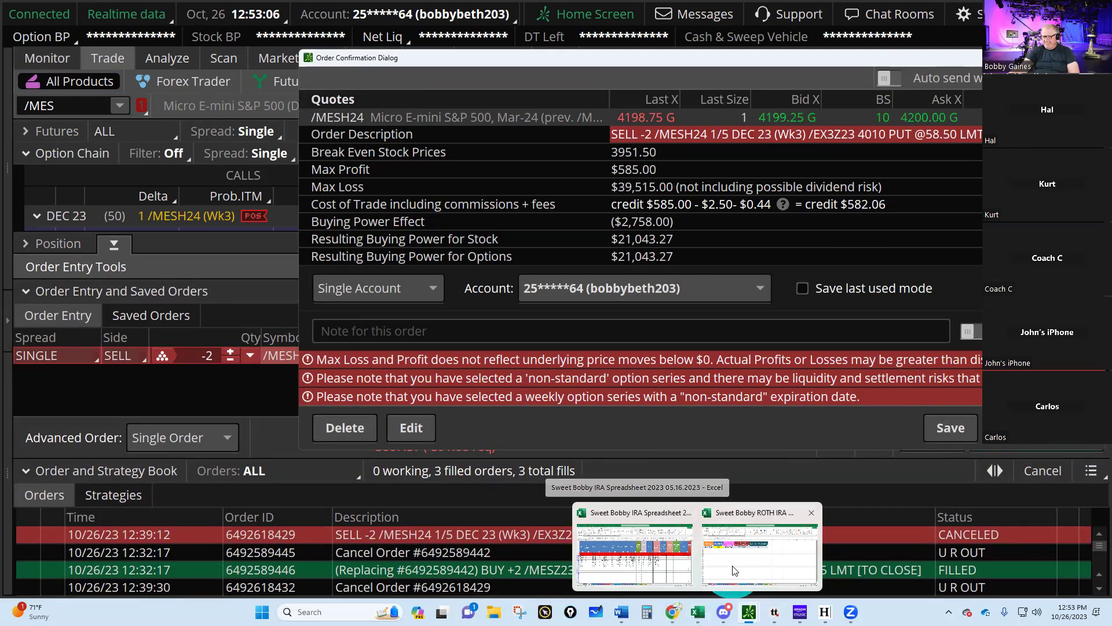
pyautogui.click(635, 567)
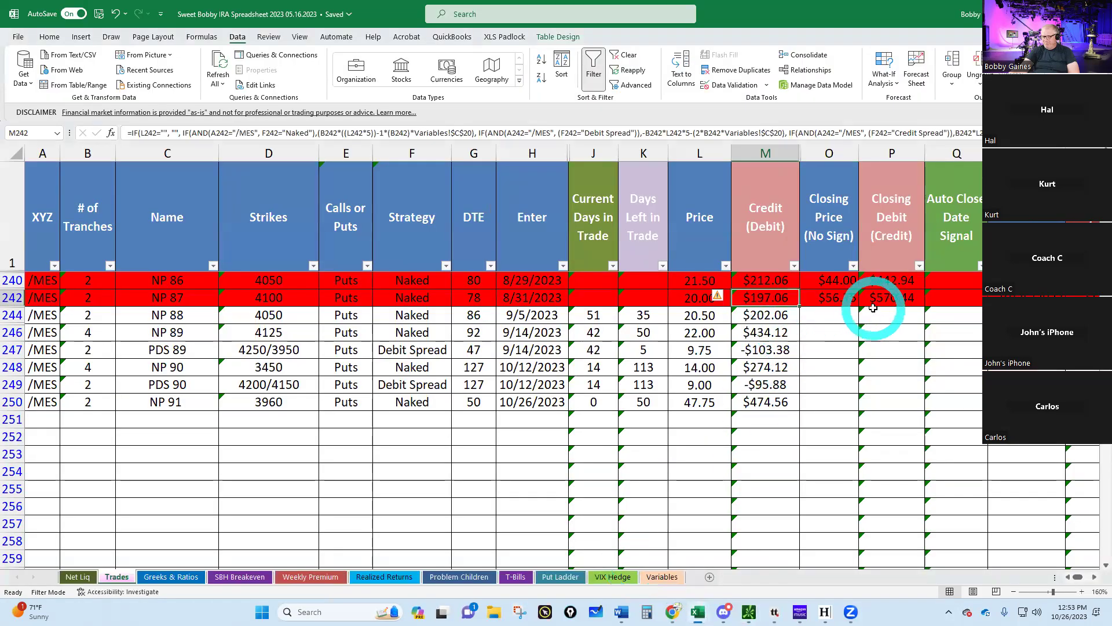
pyautogui.moveTo(749, 612)
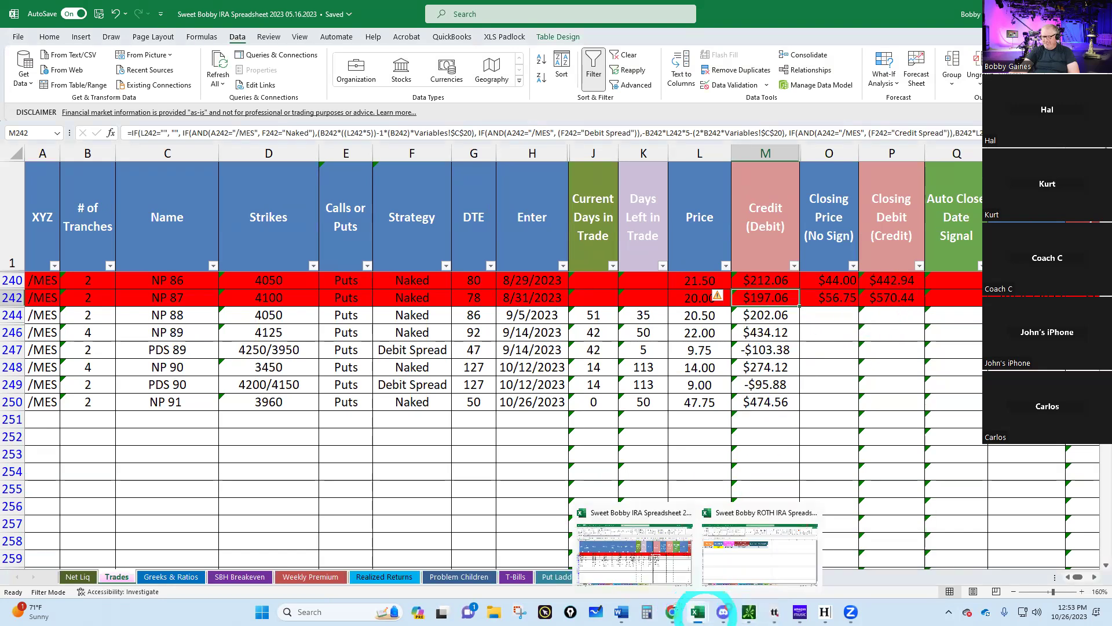
pyautogui.click(646, 564)
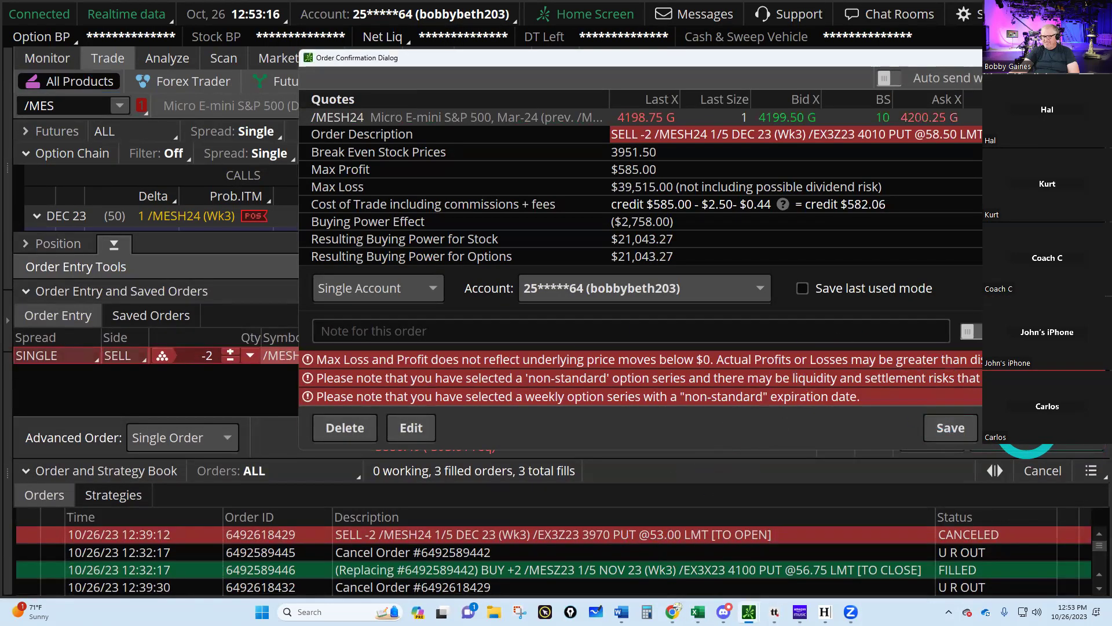
# Submit the order to sell two /MES DEC 23 (Wk3) 4010 puts at 58.50, then switch to the Trades sheet in Excel.
pyautogui.press('Return')
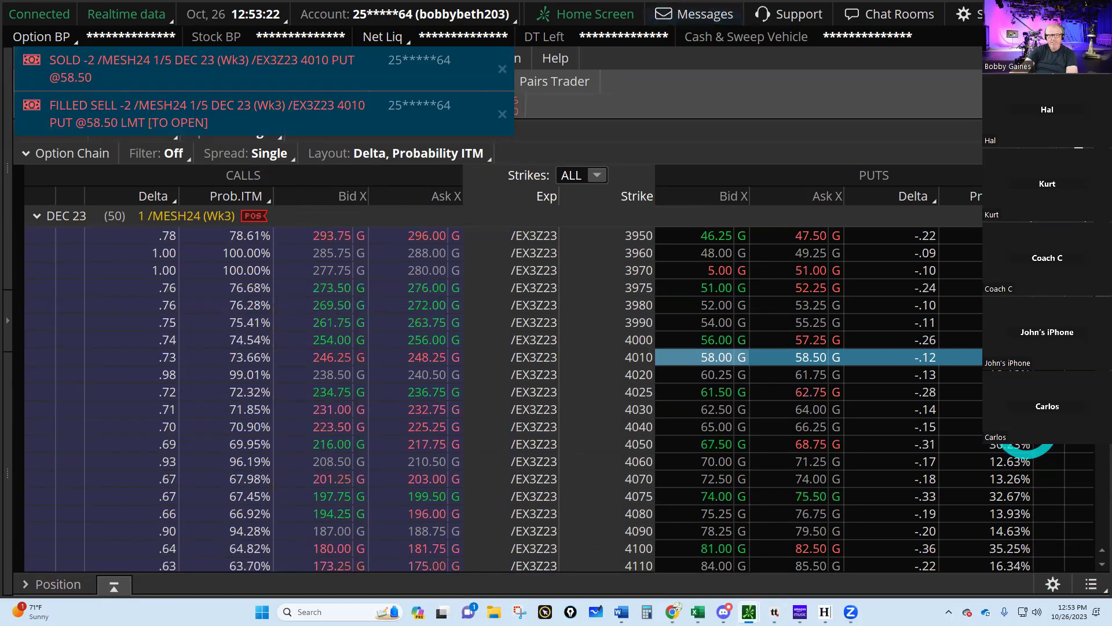
pyautogui.moveTo(697, 612)
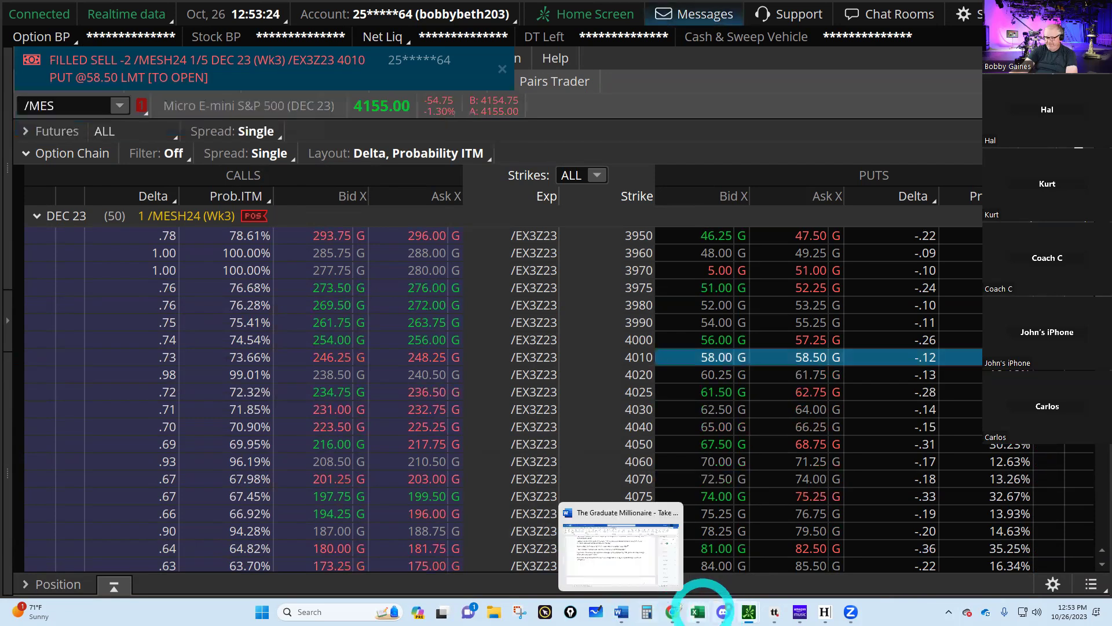
pyautogui.click(655, 556)
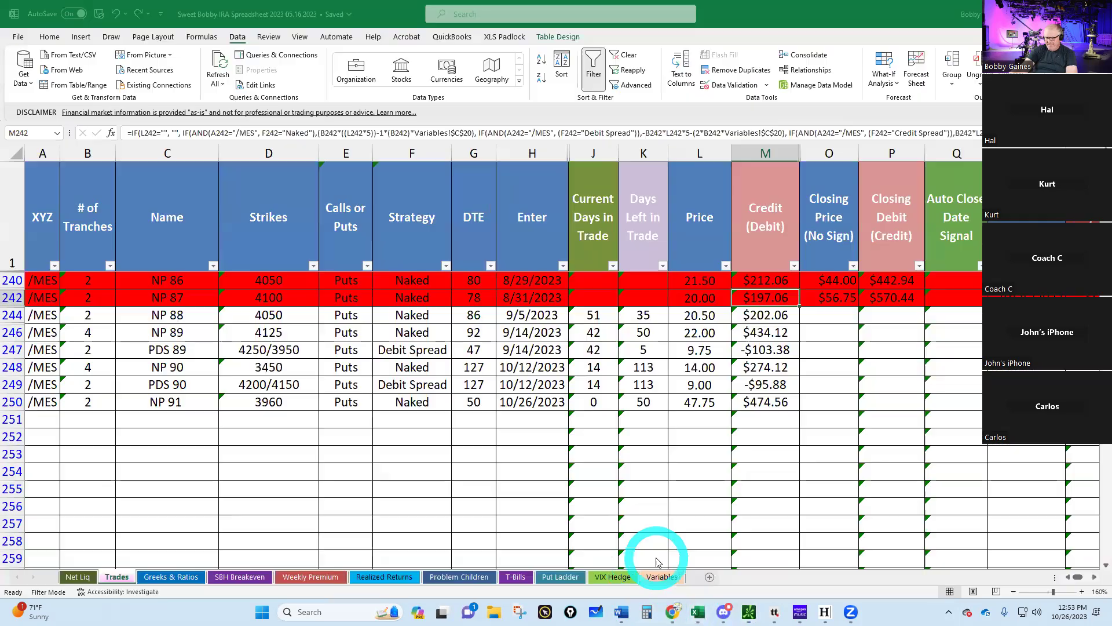
# Enter the new trade's strike 4010 and price 58.50 in row 251 of the Trades sheet.
pyautogui.click(262, 420)
pyautogui.write('4010')
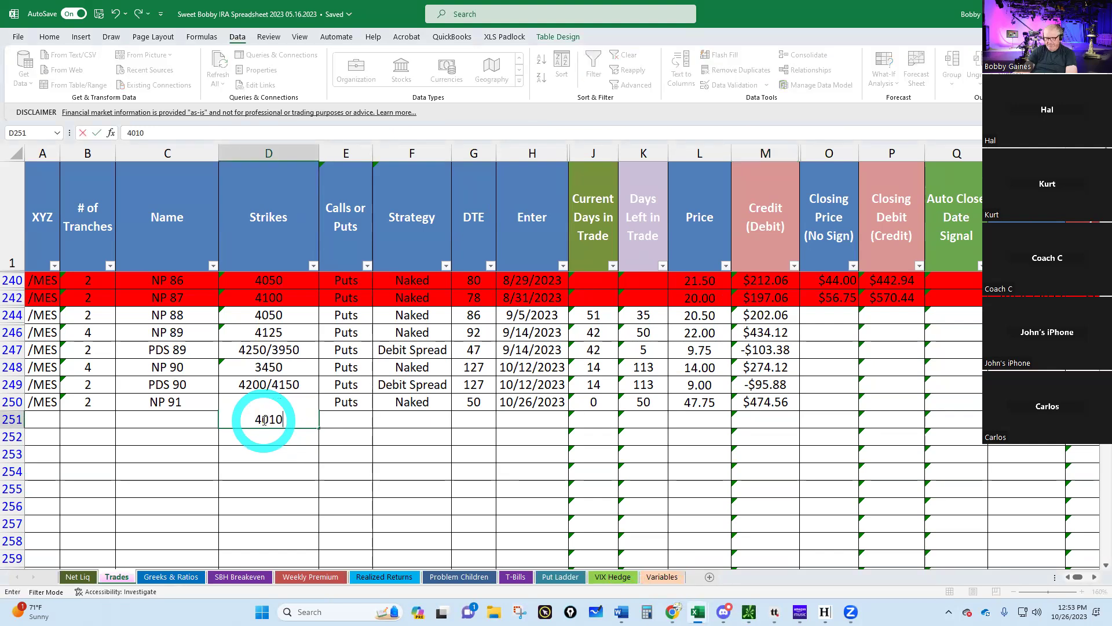
pyautogui.click(700, 414)
pyautogui.write('5850')
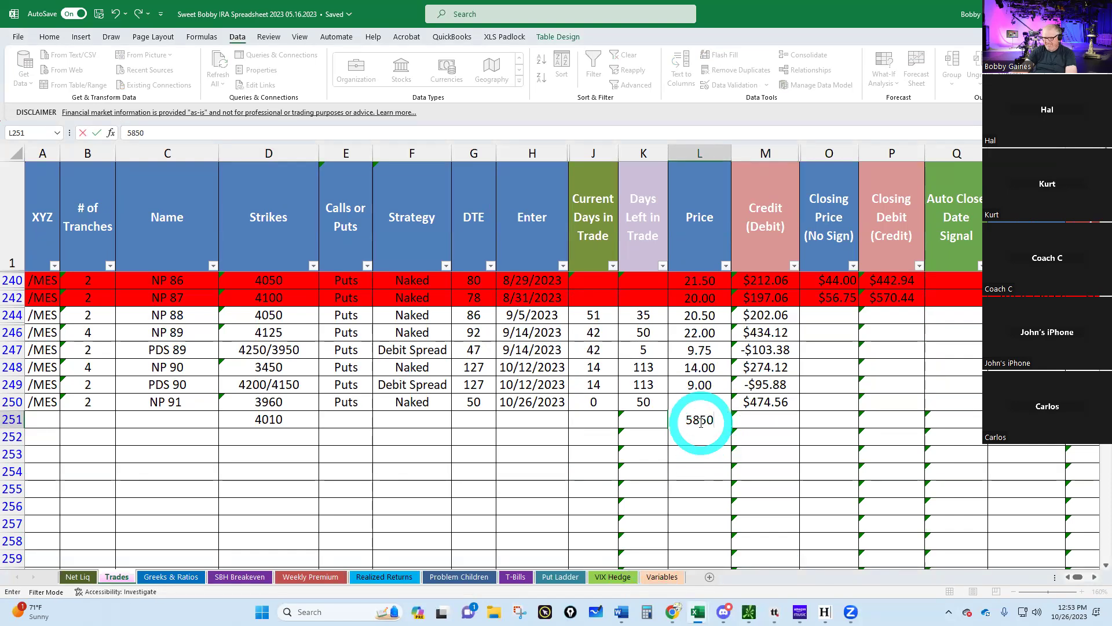
pyautogui.press('Return')
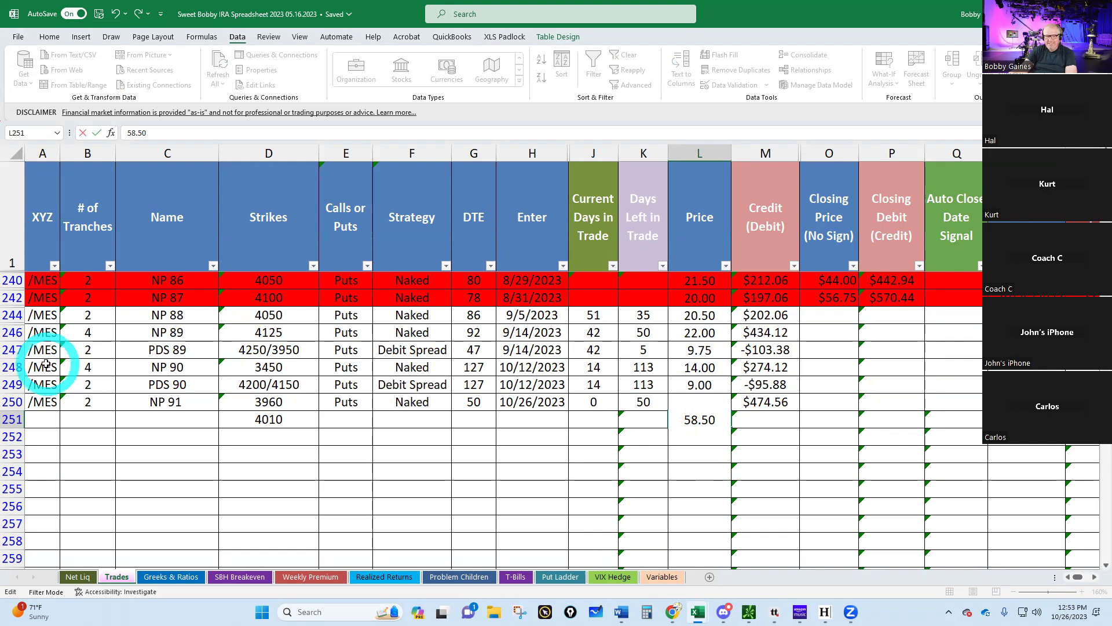
# Fill the /MES symbol down to A251 and set the new trade's number of tranches to 2.
pyautogui.click(39, 421)
pyautogui.click(67, 424)
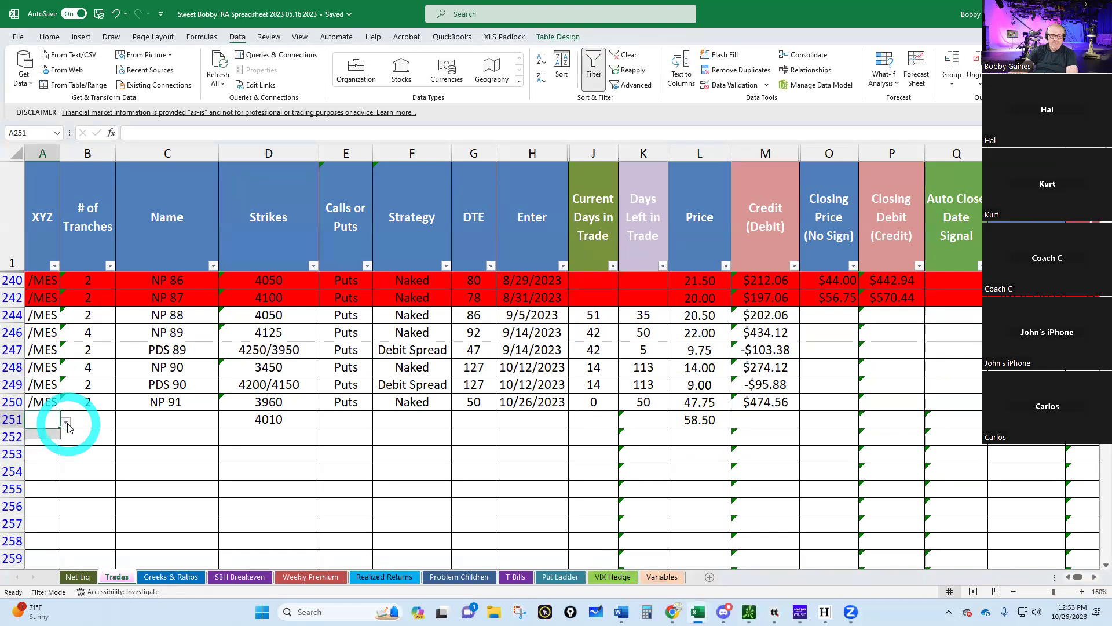
pyautogui.click(41, 419)
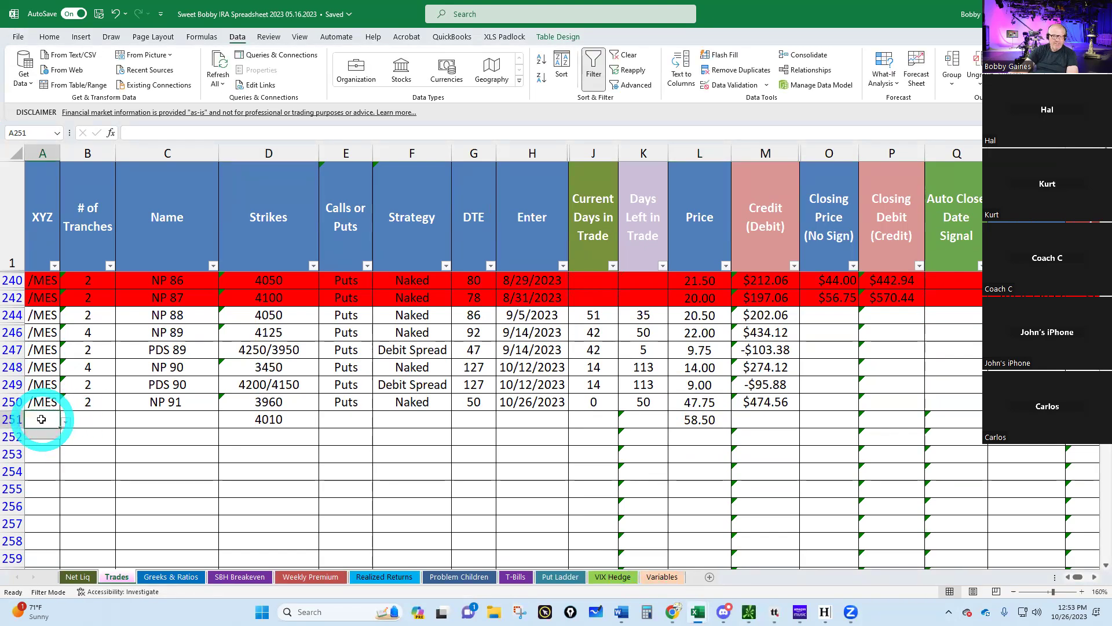
pyautogui.click(38, 402)
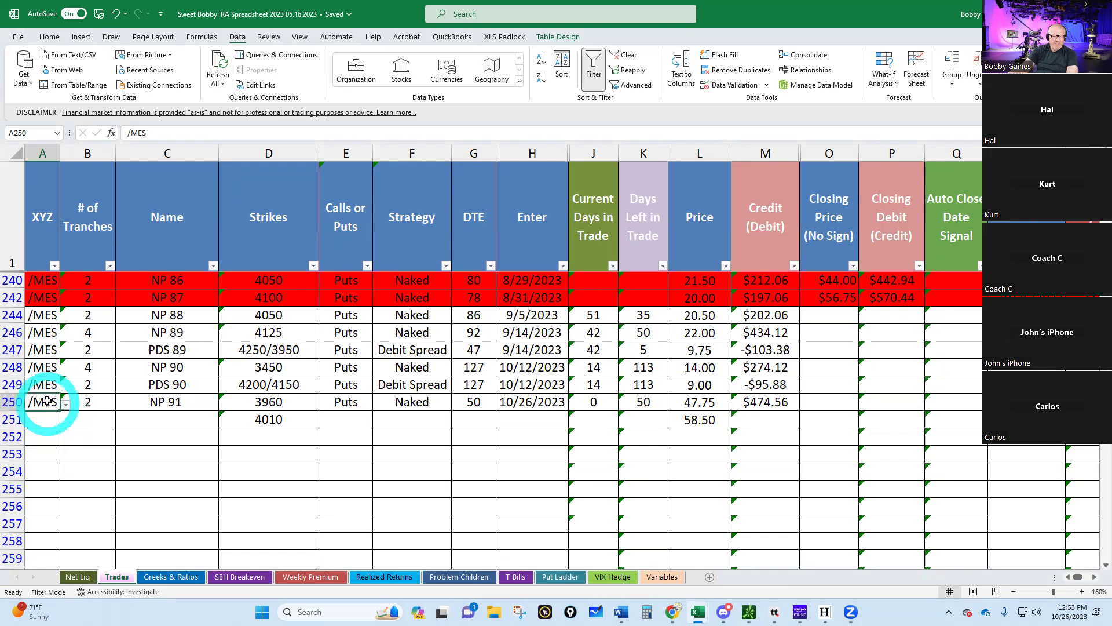
pyautogui.click(47, 349)
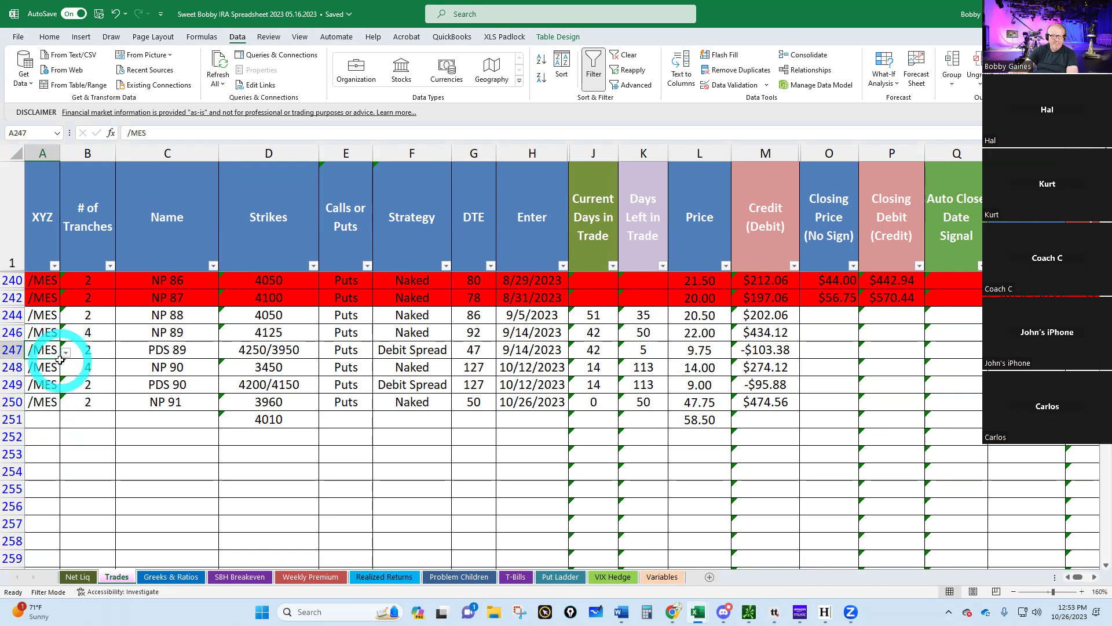
pyautogui.moveTo(60, 360); pyautogui.dragTo(68, 421)
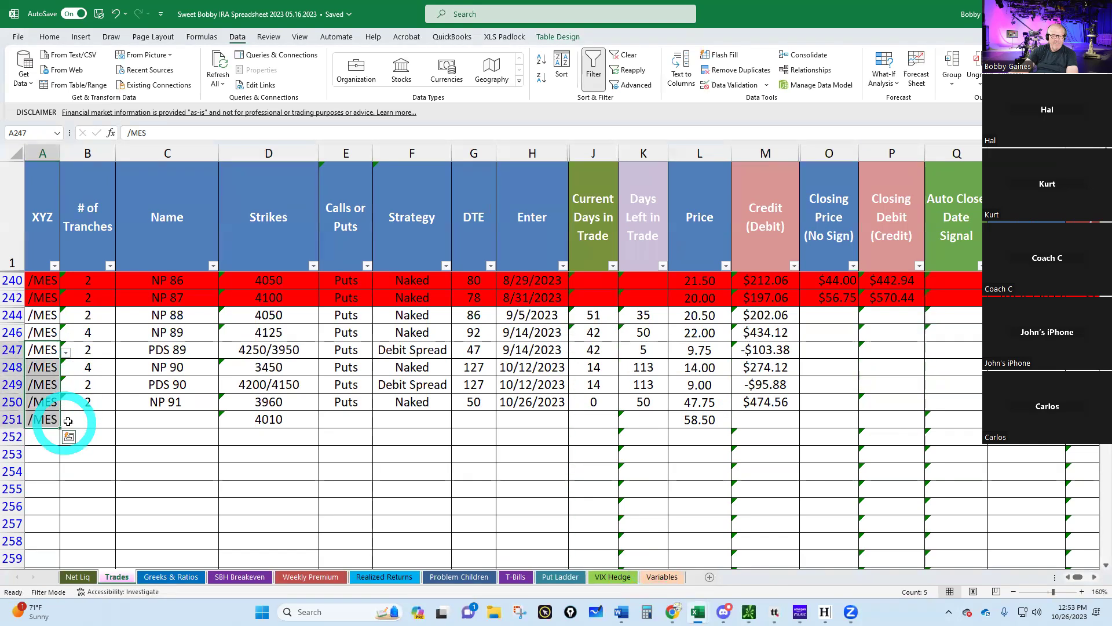
pyautogui.click(81, 419)
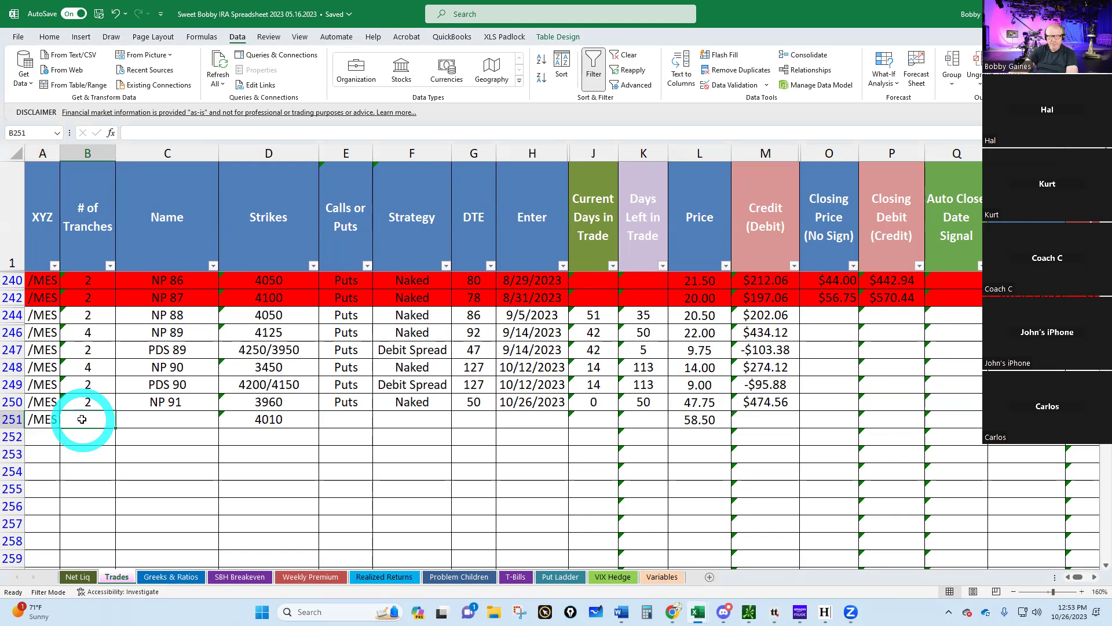
pyautogui.write('2')
# Name the new trade in C251 RNP 92 and rename NP 91 in C250 as RNP 91.
pyautogui.click(166, 417)
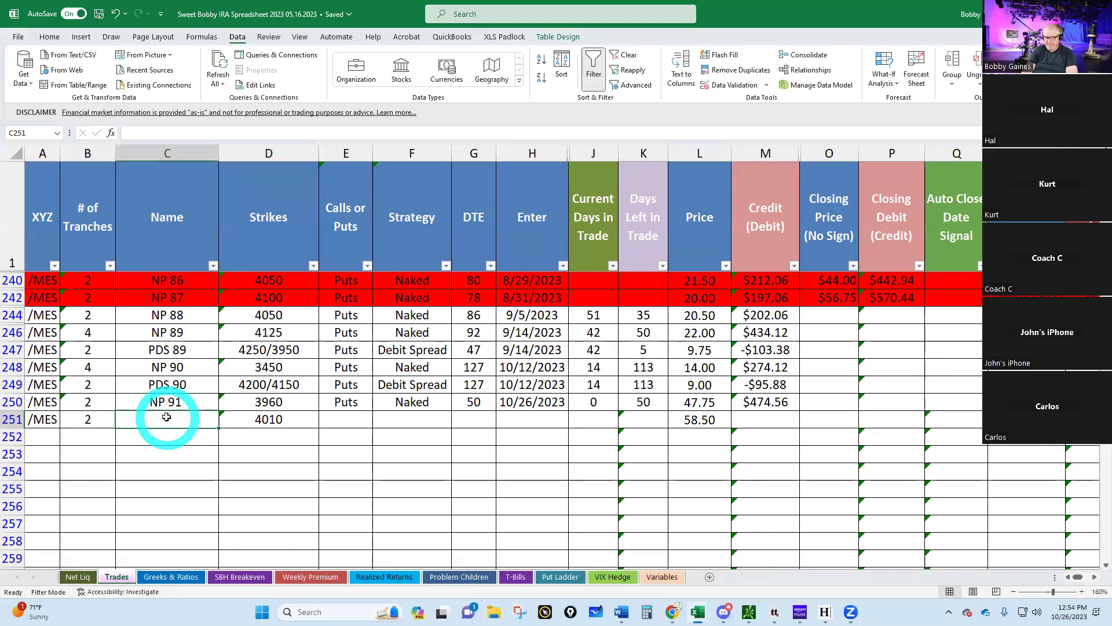
pyautogui.write('NP 92')
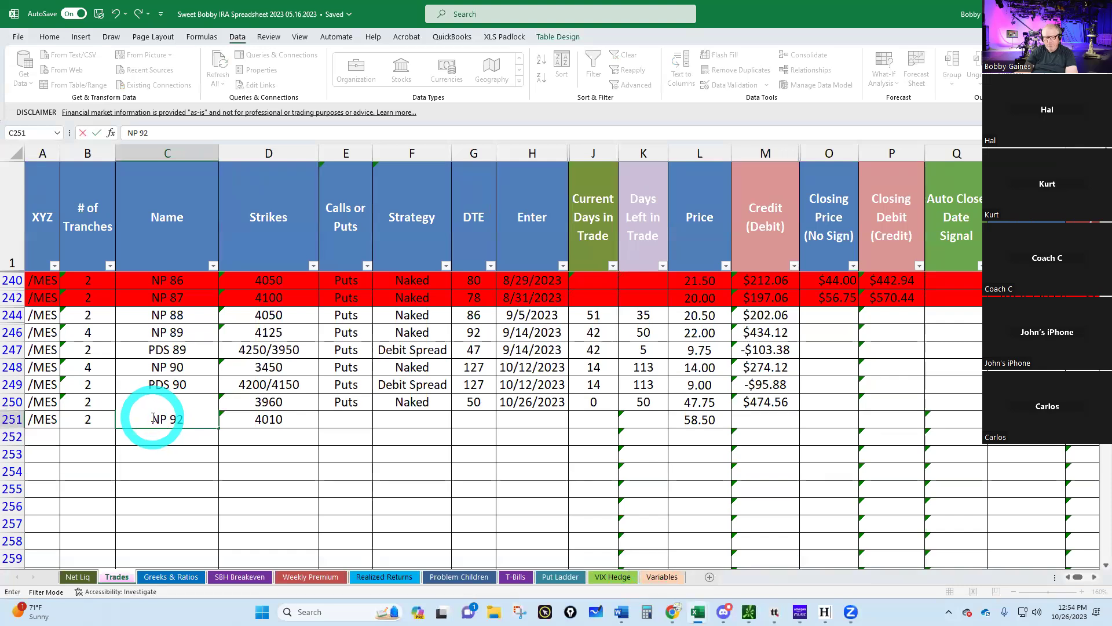
pyautogui.write('R')
pyautogui.click(149, 384)
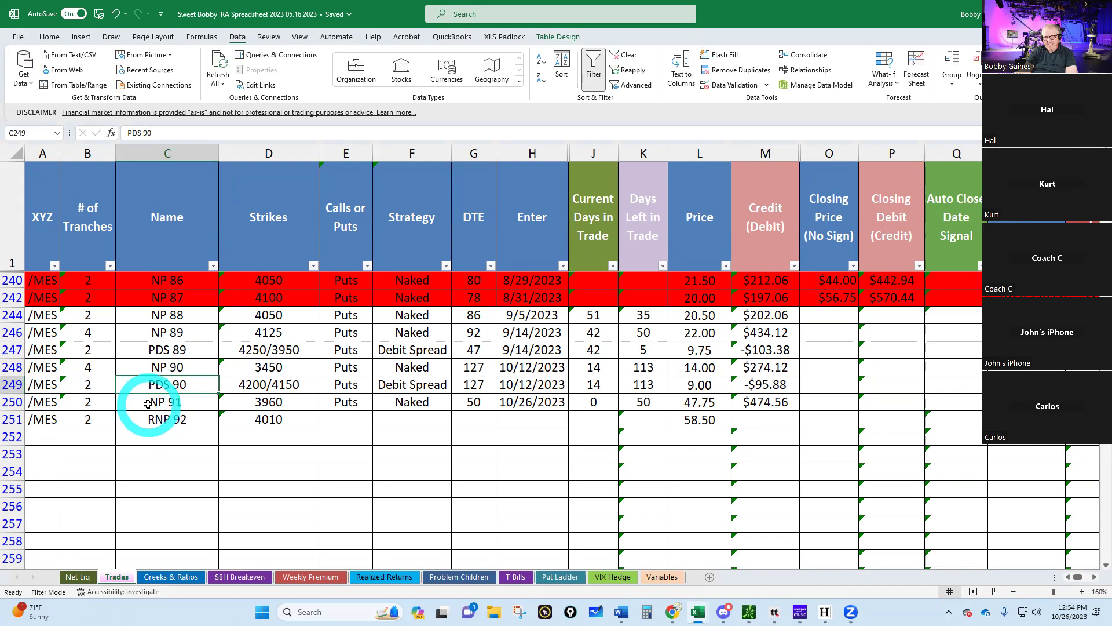
pyautogui.click(148, 403)
pyautogui.doubleClick(150, 402)
pyautogui.write('R')
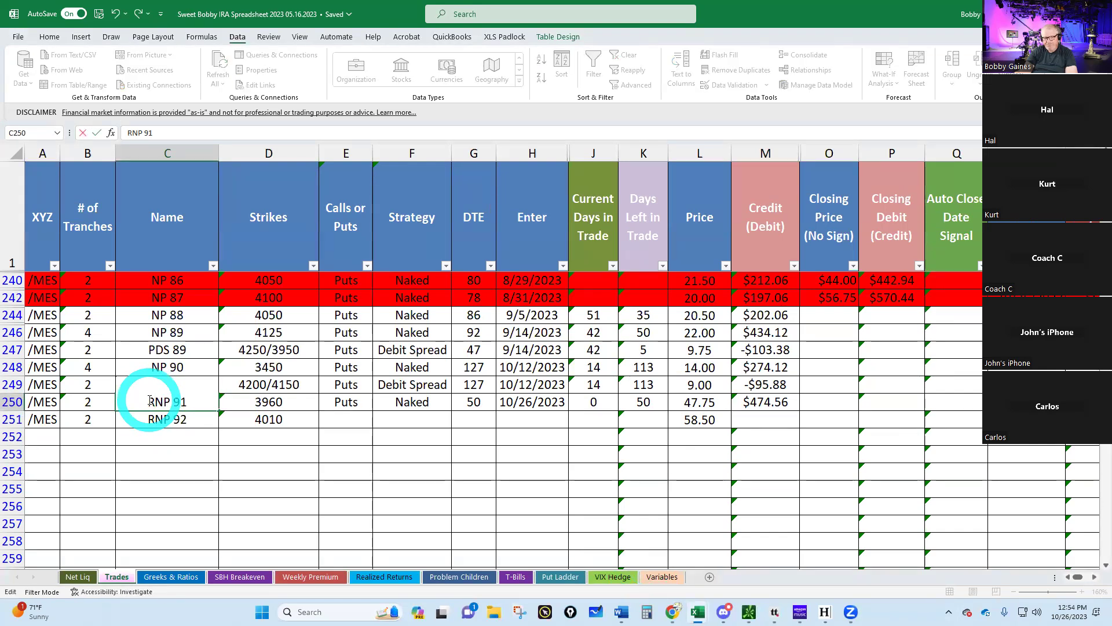
pyautogui.press('Tab')
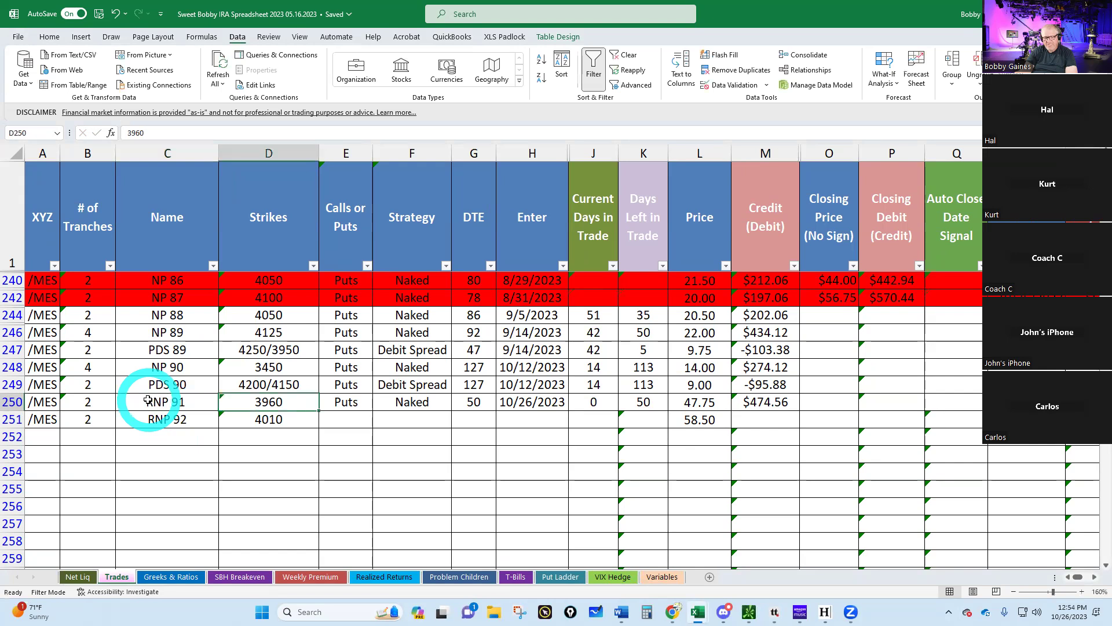
# Set RNP 92's option type to Puts and its strategy to Naked.
pyautogui.click(349, 419)
pyautogui.write('Puts')
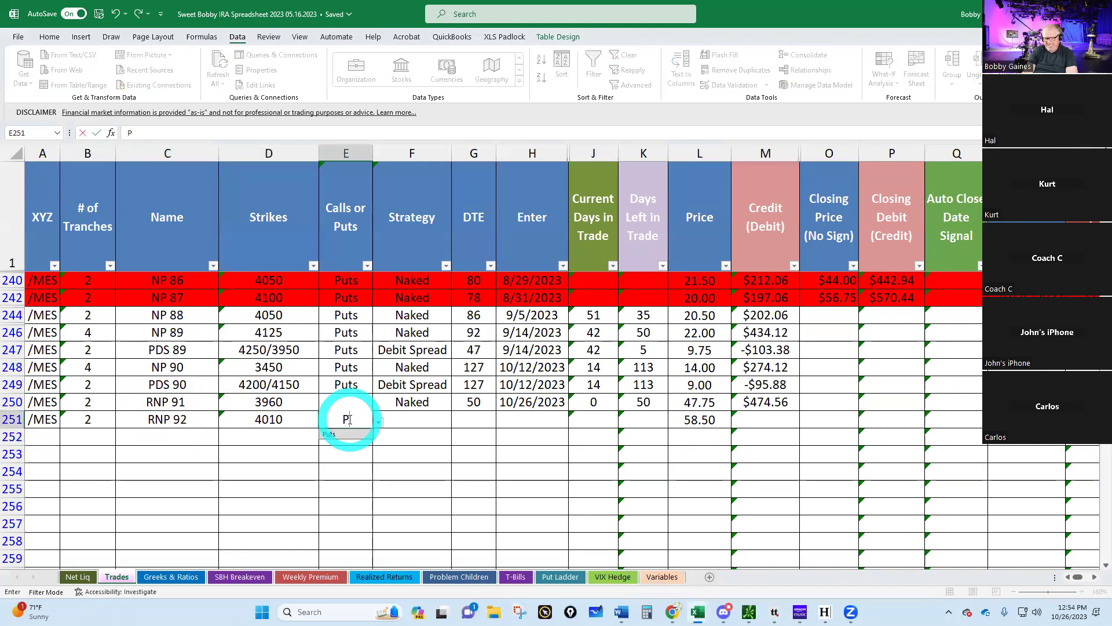
pyautogui.press('Tab')
pyautogui.write('N')
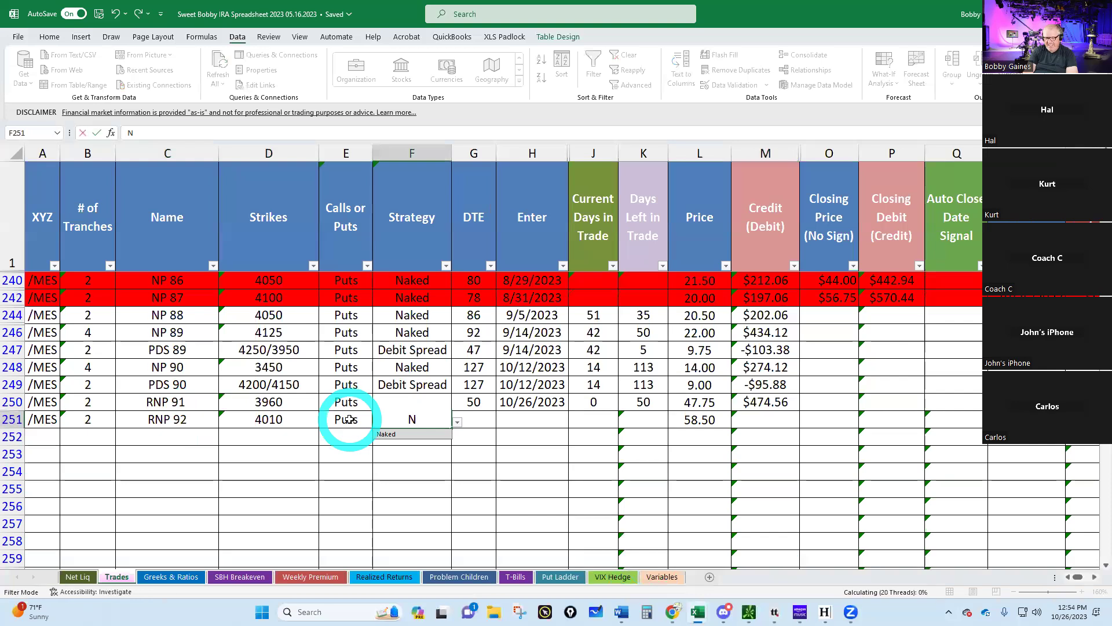
pyautogui.press('Tab')
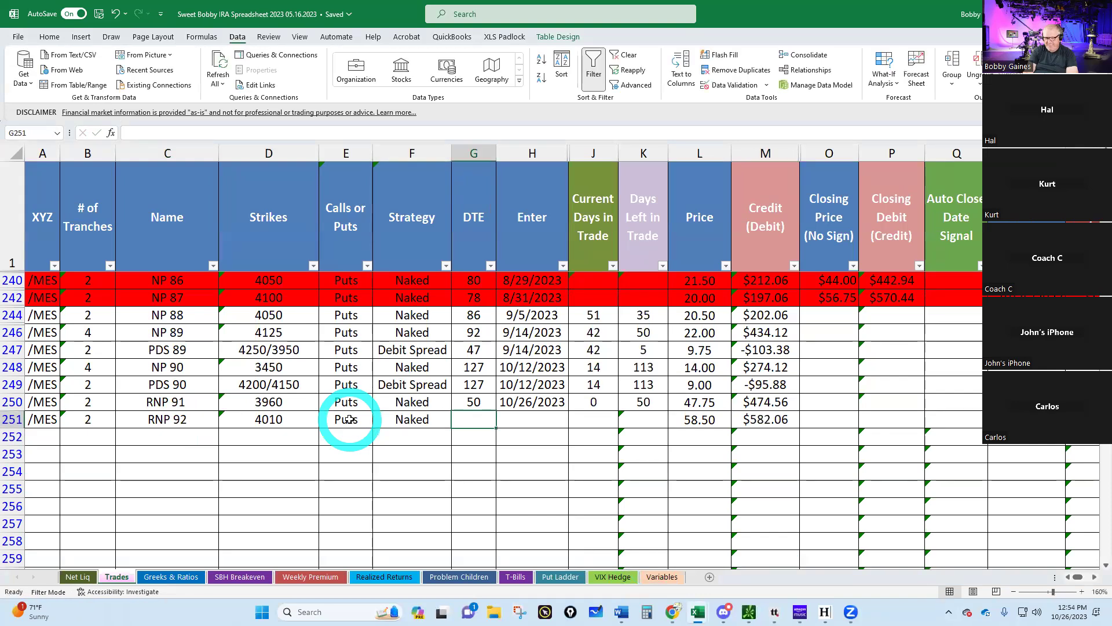
# Set RNP 92's DTE to 50 and its entry date to 10/26/2023.
pyautogui.write('50')
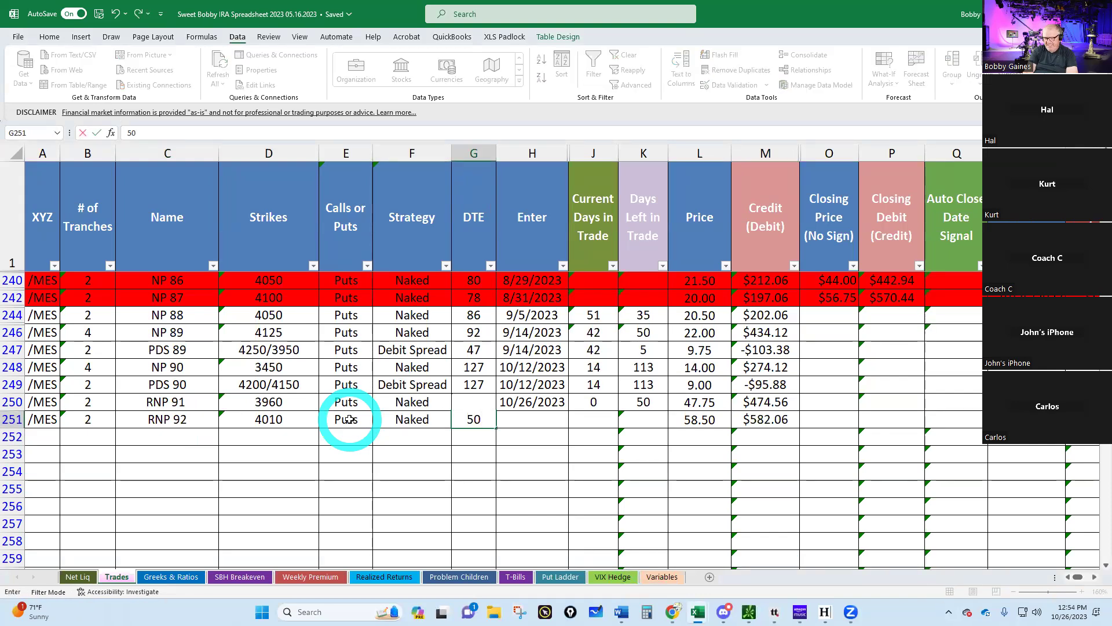
pyautogui.press('Tab')
pyautogui.write('10/26/243')
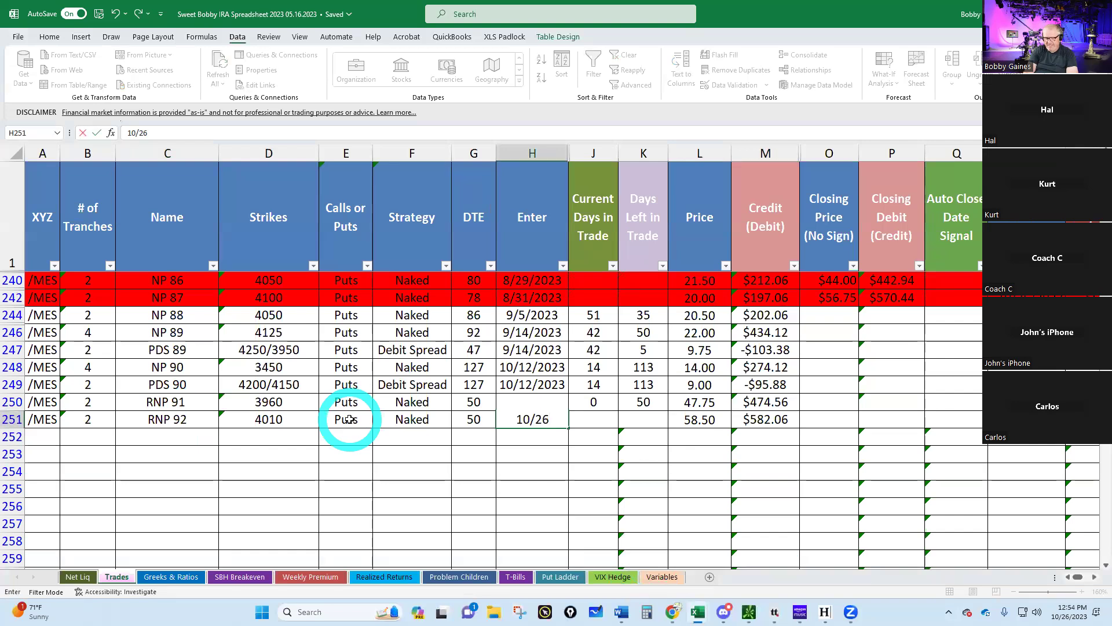
pyautogui.press('BackSpace')
pyautogui.press('BackSpace')
pyautogui.write('023')
pyautogui.press('Return')
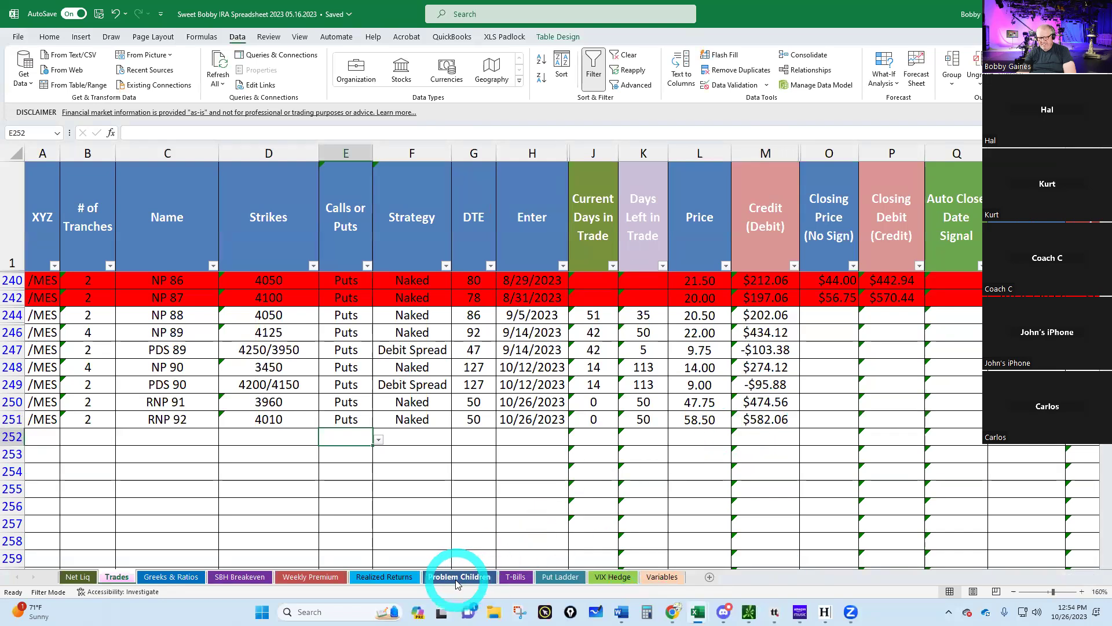
# On the Problem Children sheet, enter 582.06 as NP 87's Sold 2NP 1ST credit in C17.
pyautogui.click(456, 577)
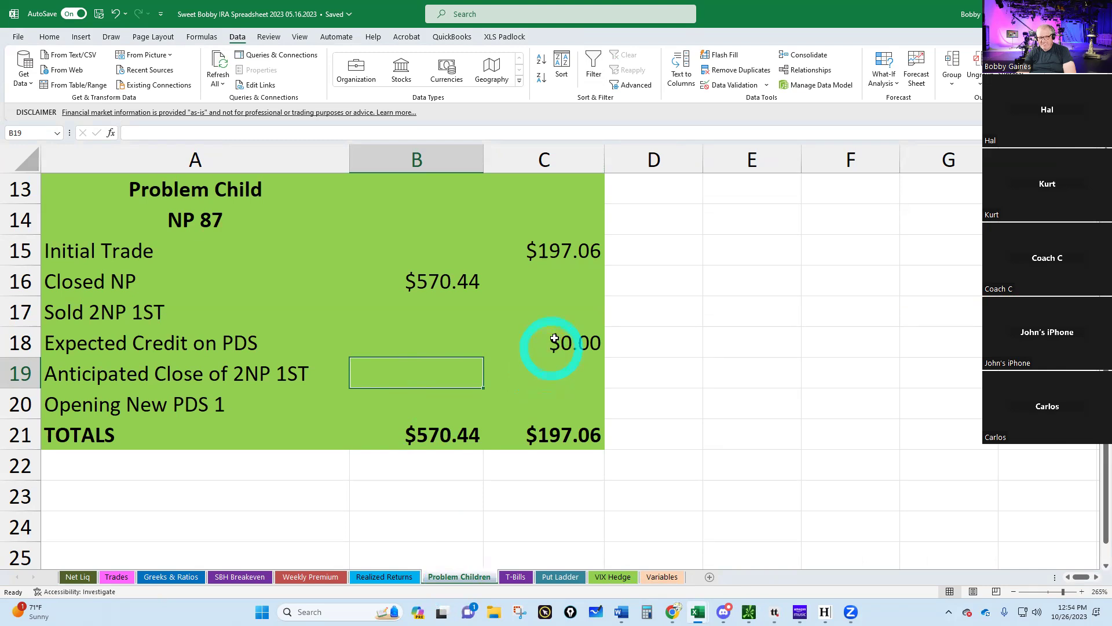
pyautogui.click(560, 313)
pyautogui.write('5')
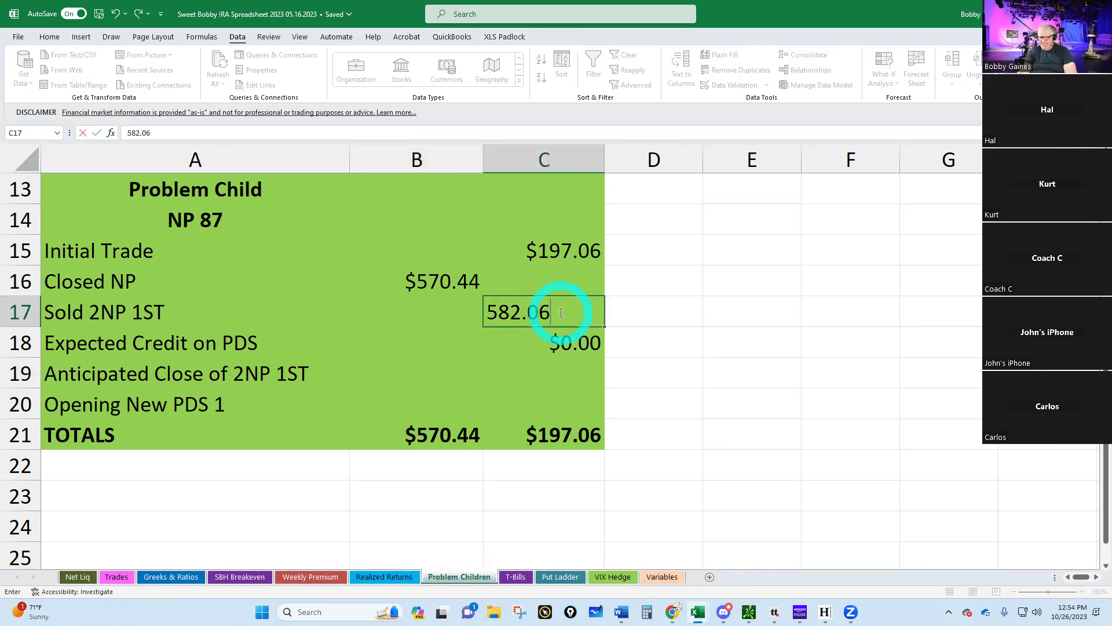
pyautogui.write('82.06')
pyautogui.press('Return')
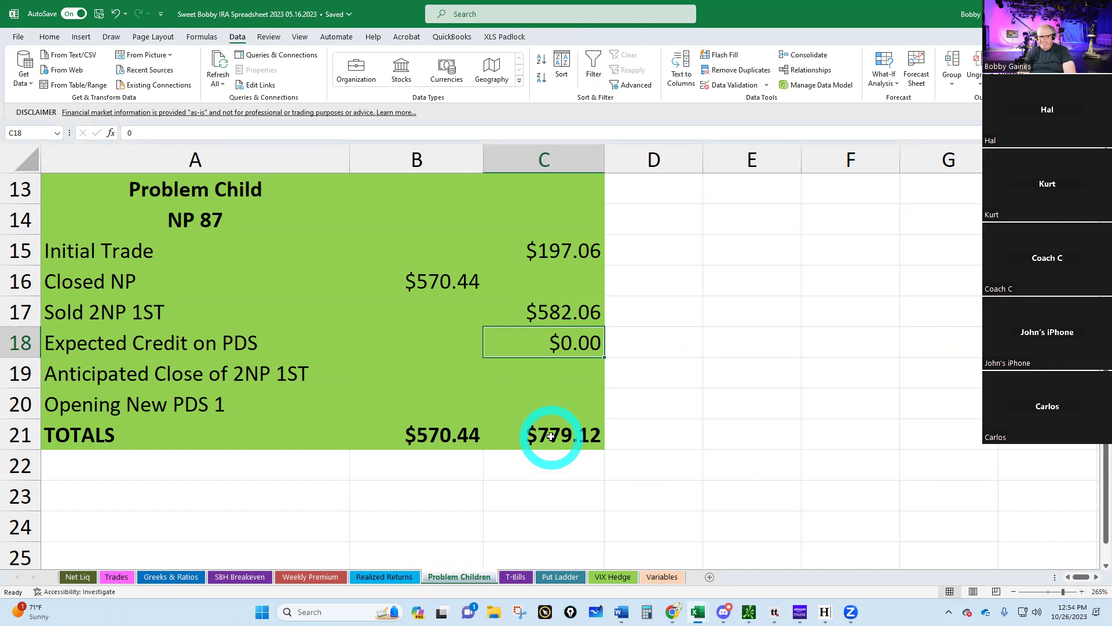
# Goal-seek NP 87's debit total in B21 to 779 by changing the Anticipated Close of 2NP 1ST in B19, keeping the solution.
pyautogui.click(427, 434)
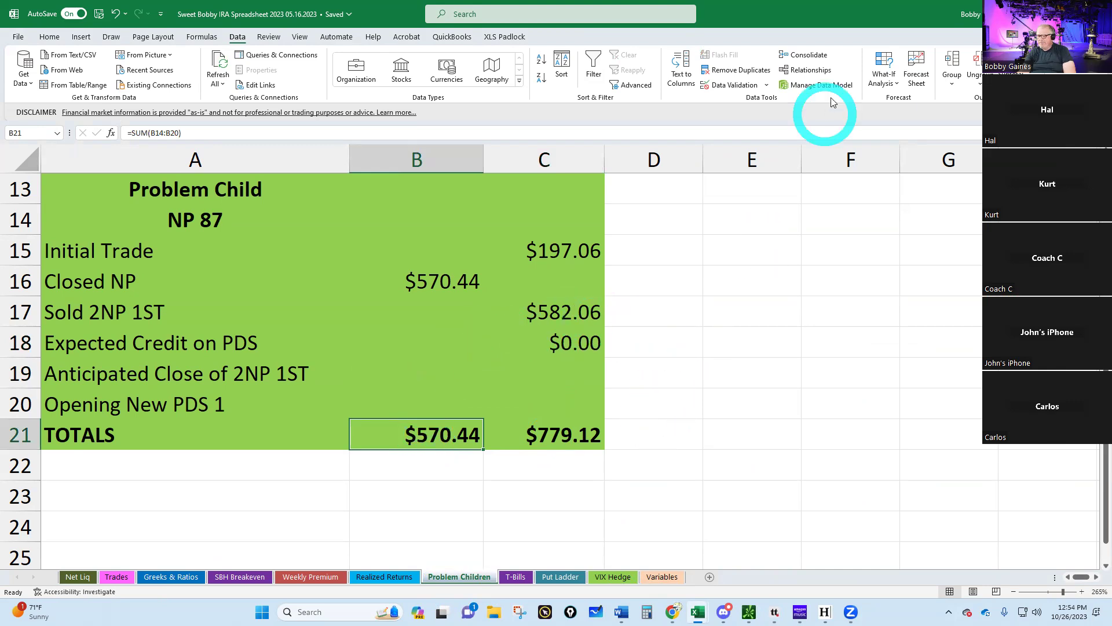
pyautogui.click(890, 77)
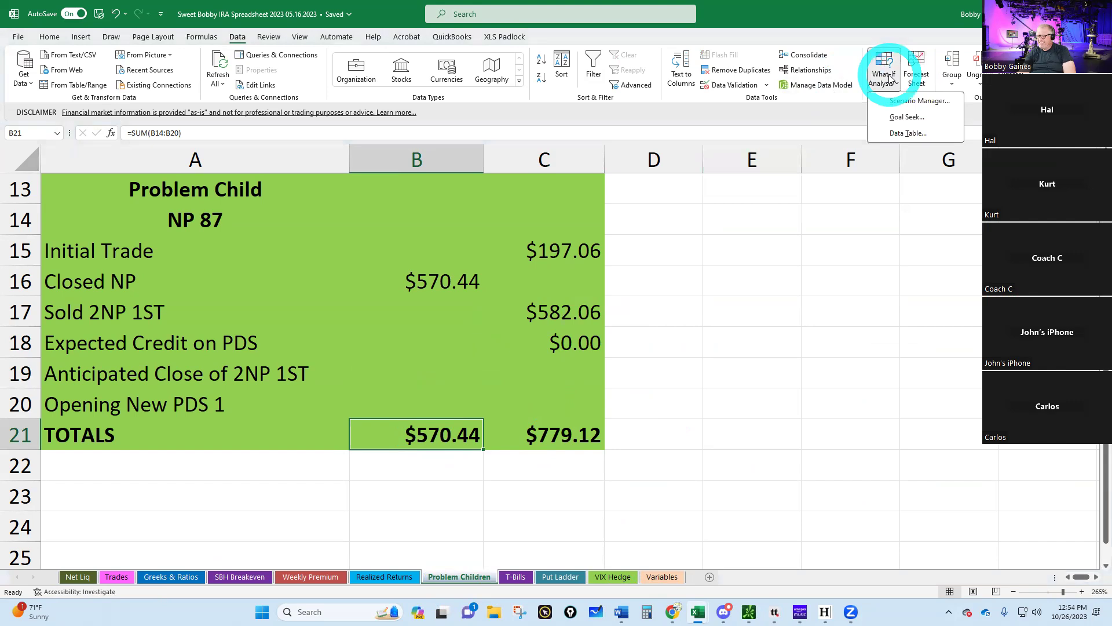
pyautogui.click(901, 118)
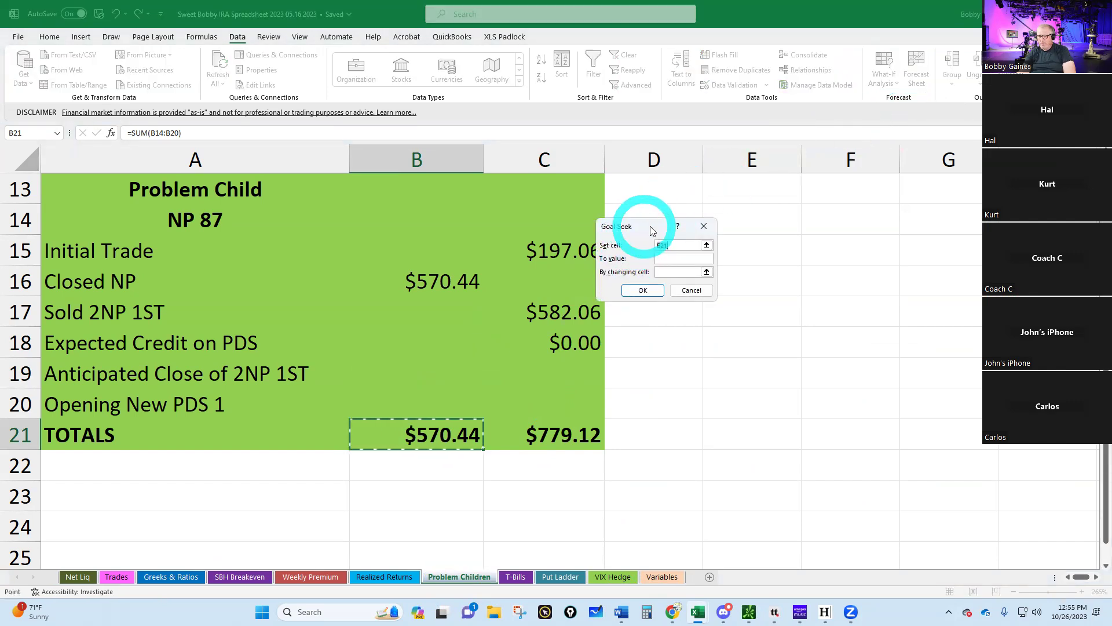
pyautogui.moveTo(647, 226); pyautogui.dragTo(731, 219)
pyautogui.click(753, 246)
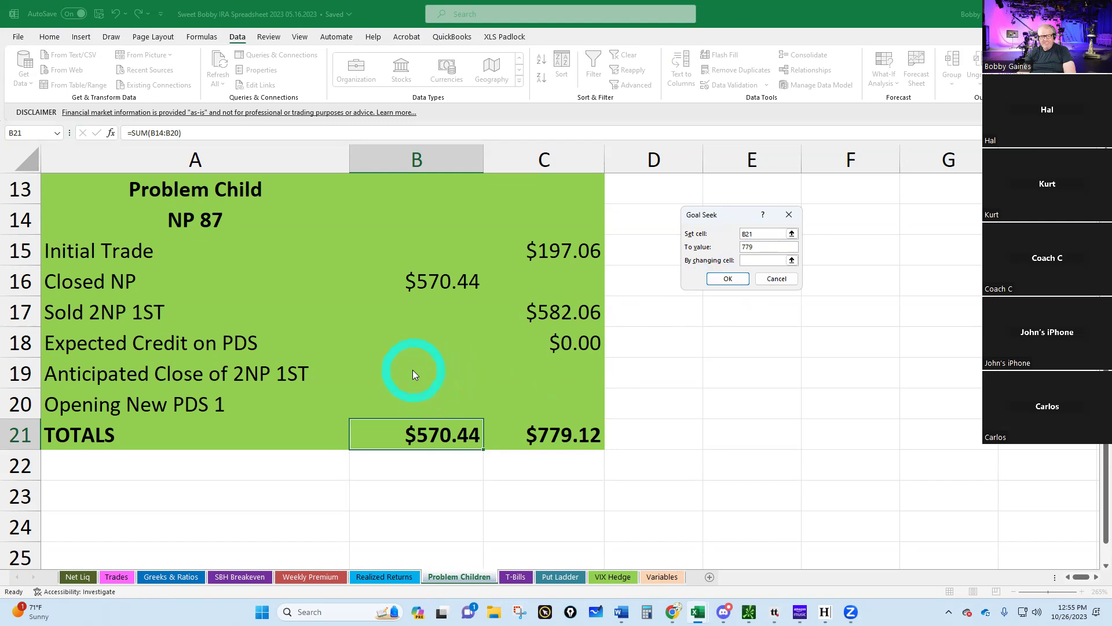
pyautogui.click(747, 260)
pyautogui.click(433, 374)
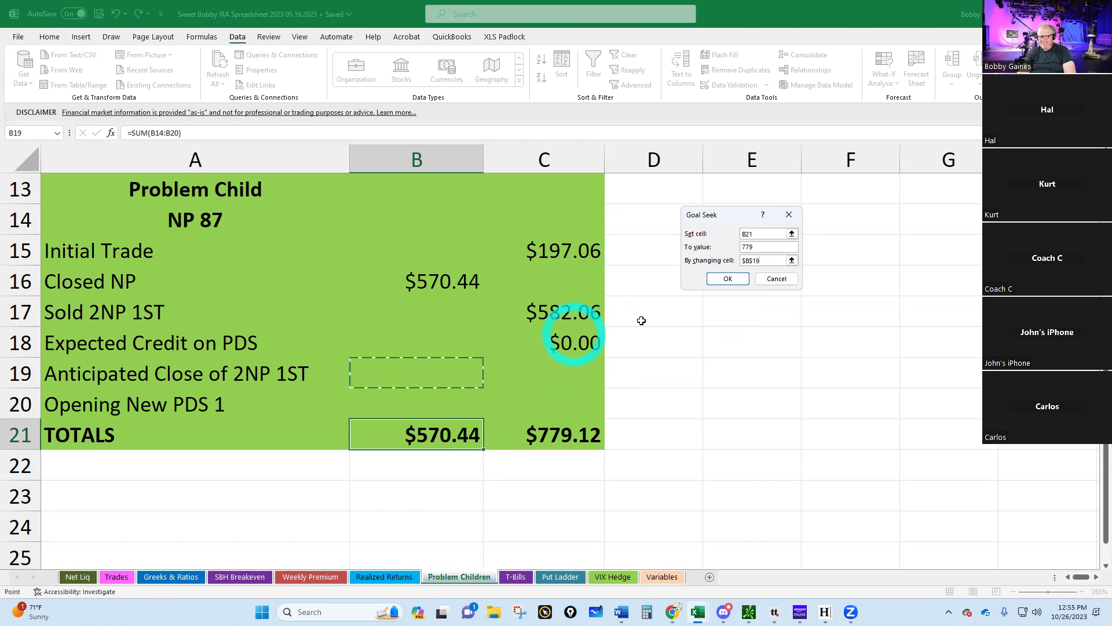
pyautogui.click(724, 279)
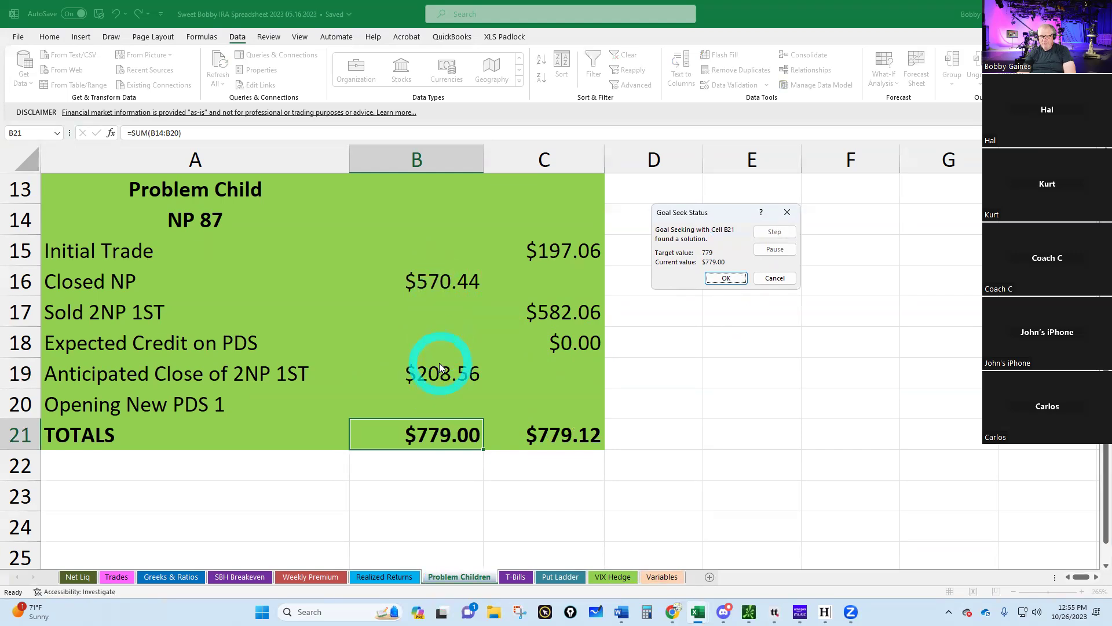
pyautogui.click(722, 277)
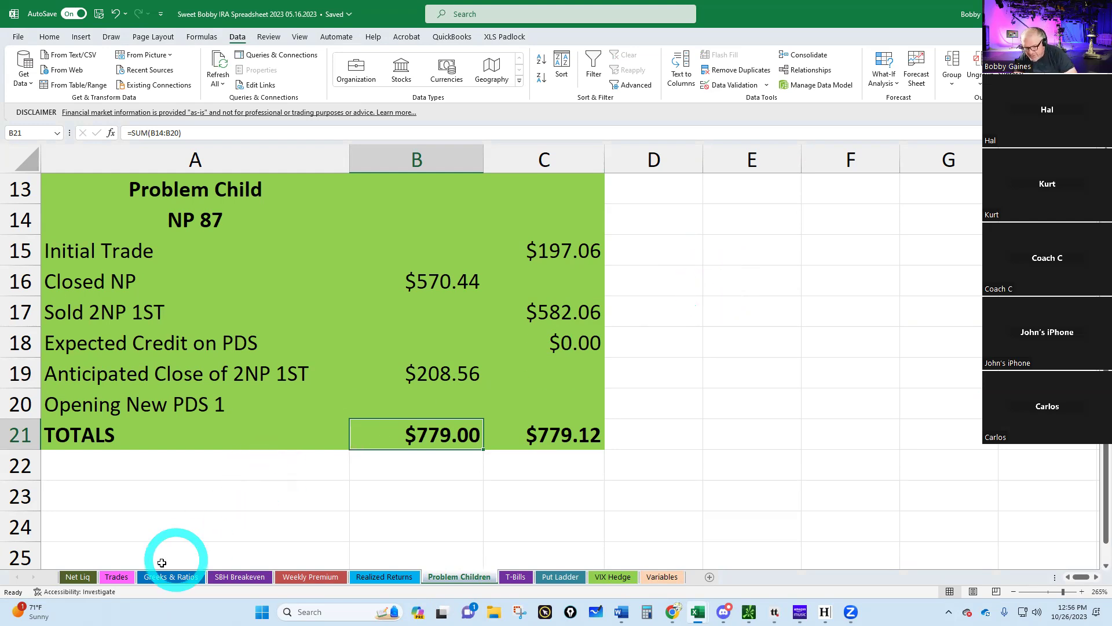
# Open the Greeks & Ratios sheet, then switch to thinkorswim and display the account's Activity and Positions.
pyautogui.click(117, 577)
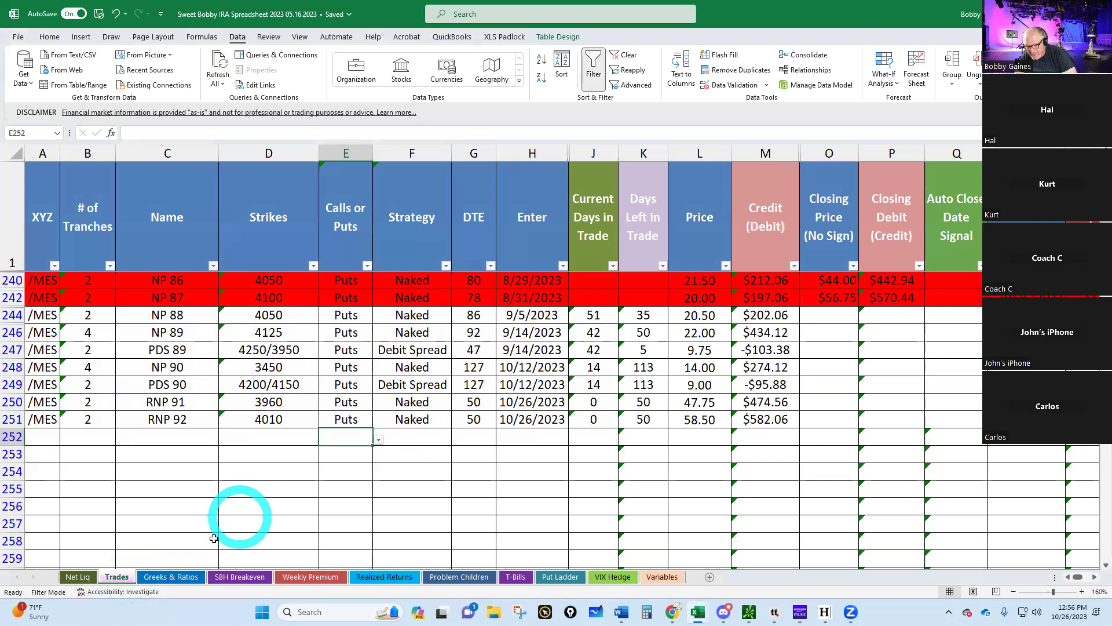
pyautogui.click(171, 576)
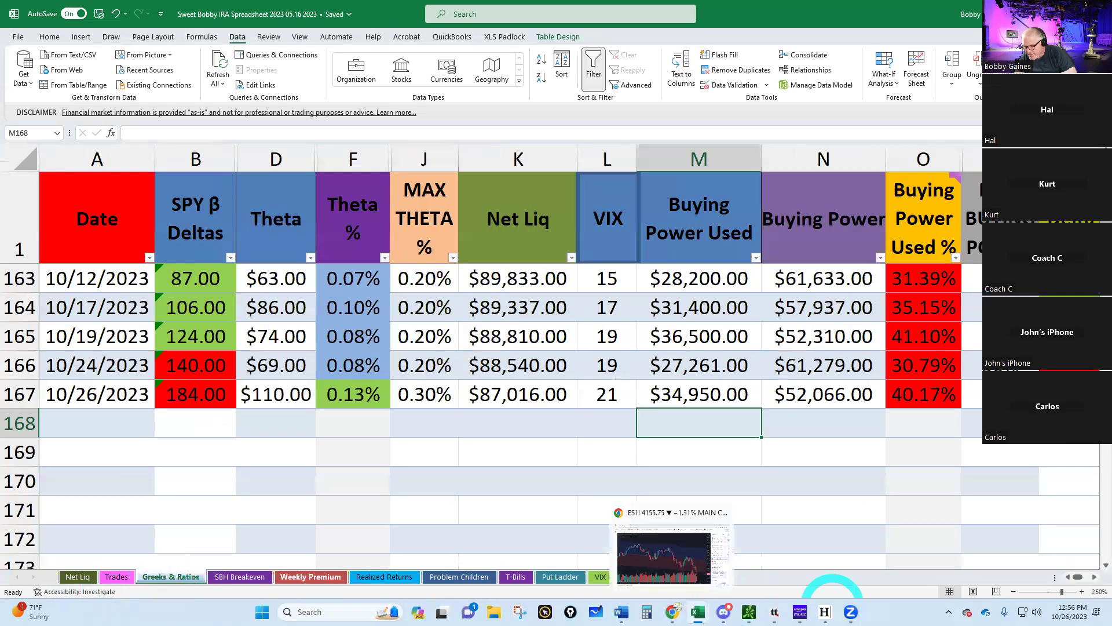
pyautogui.moveTo(748, 612)
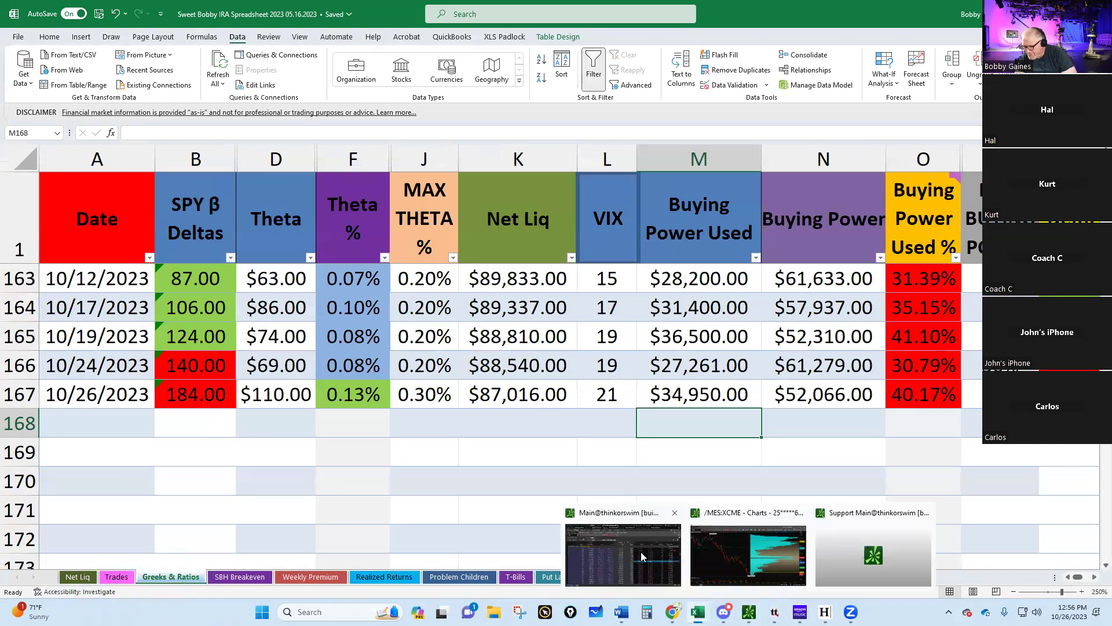
pyautogui.click(776, 611)
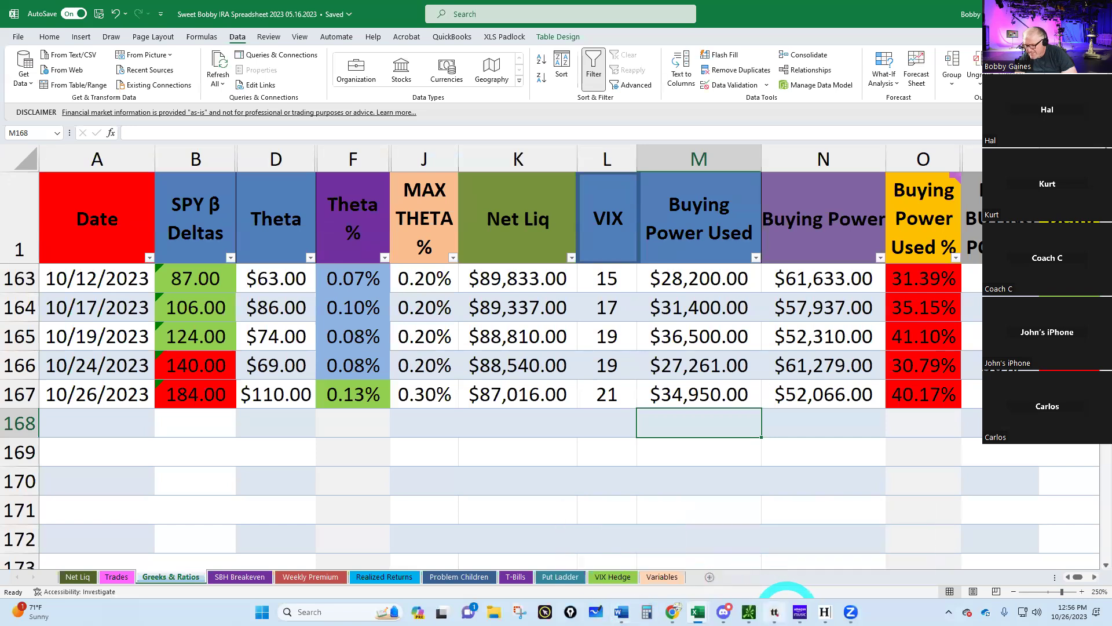
pyautogui.click(651, 557)
pyautogui.click(47, 58)
pyautogui.click(130, 195)
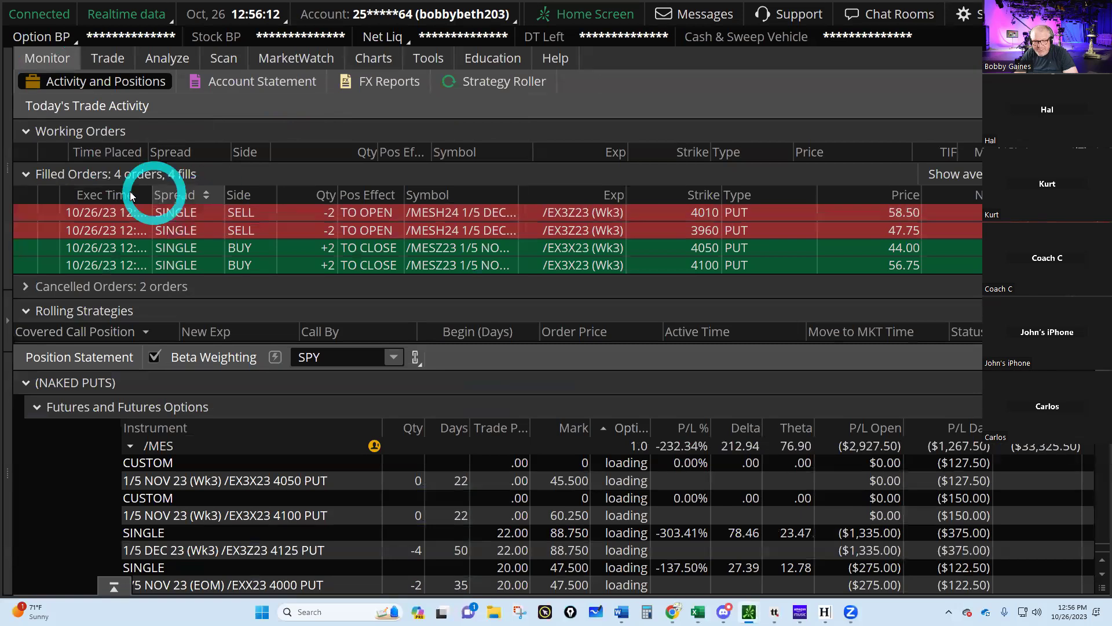
# Collapse the filled orders and check the overall /MES beta-weighted delta and theta in the position statement.
pyautogui.click(26, 173)
pyautogui.click(565, 344)
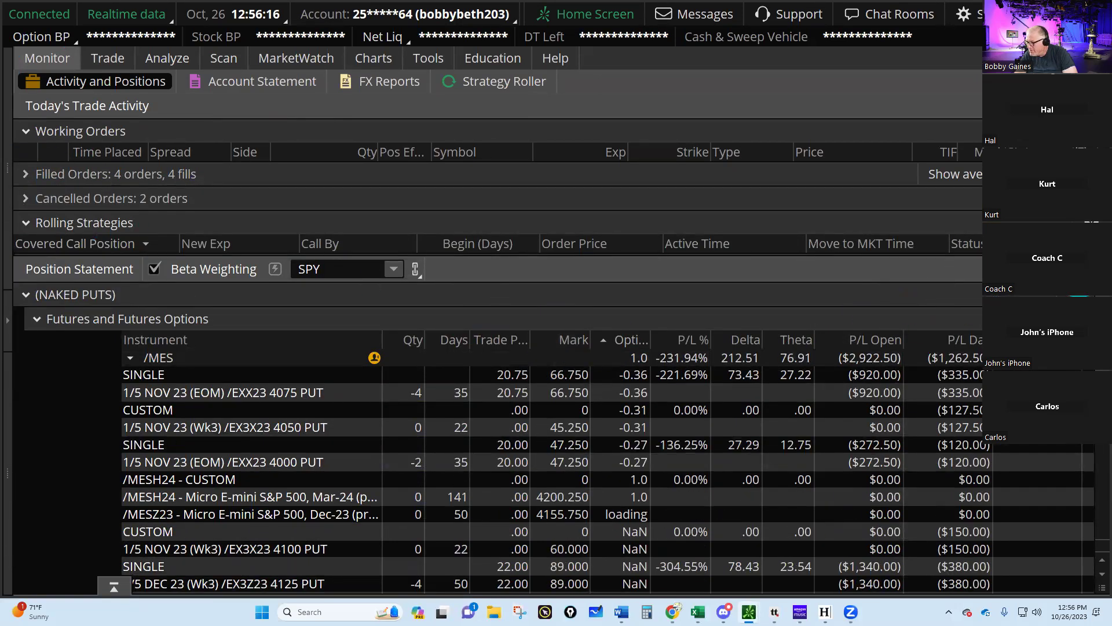
pyautogui.click(933, 112)
pyautogui.click(911, 82)
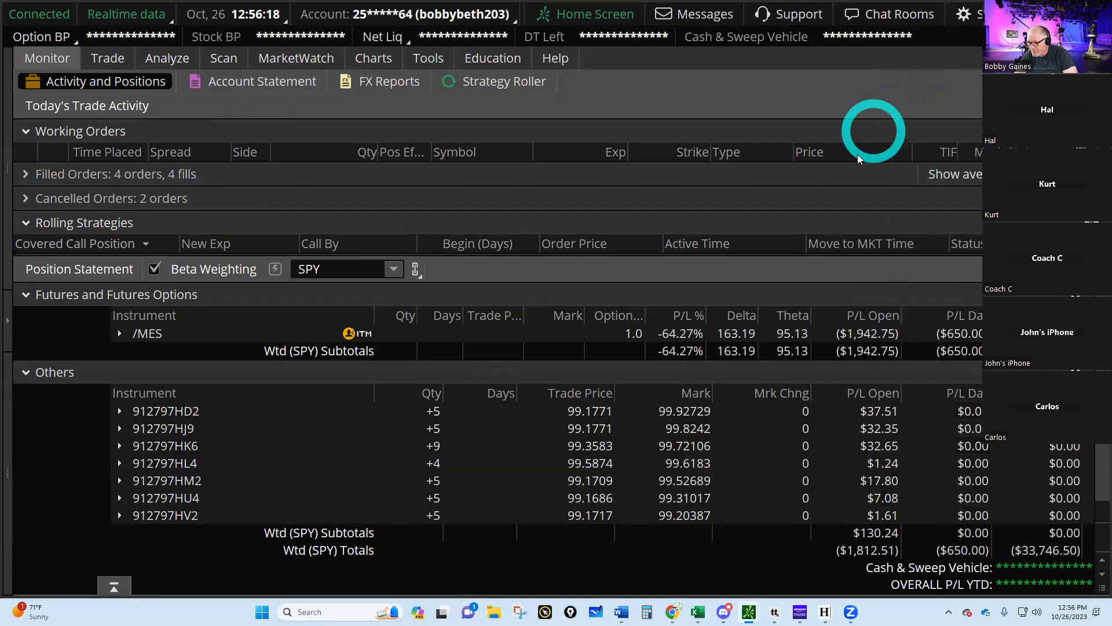
pyautogui.click(734, 334)
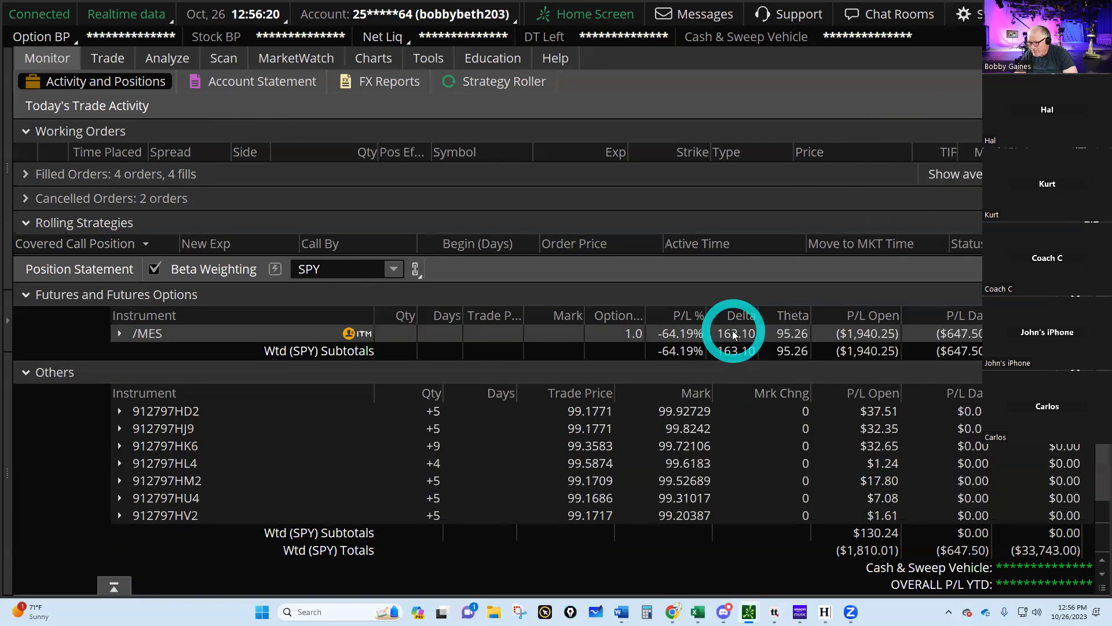
pyautogui.click(781, 338)
# Back in the Excel IRA spreadsheet, set the 10/26/2023 row's SPY β Deltas to 163 and Theta to 95 on Greeks & Ratios.
pyautogui.click(697, 612)
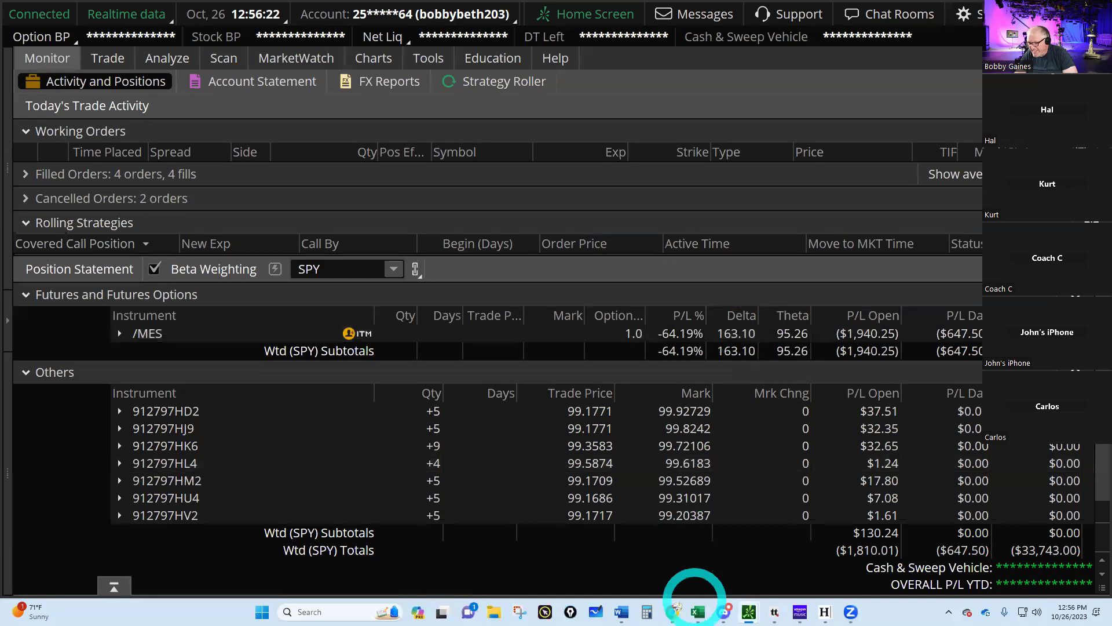
pyautogui.click(637, 559)
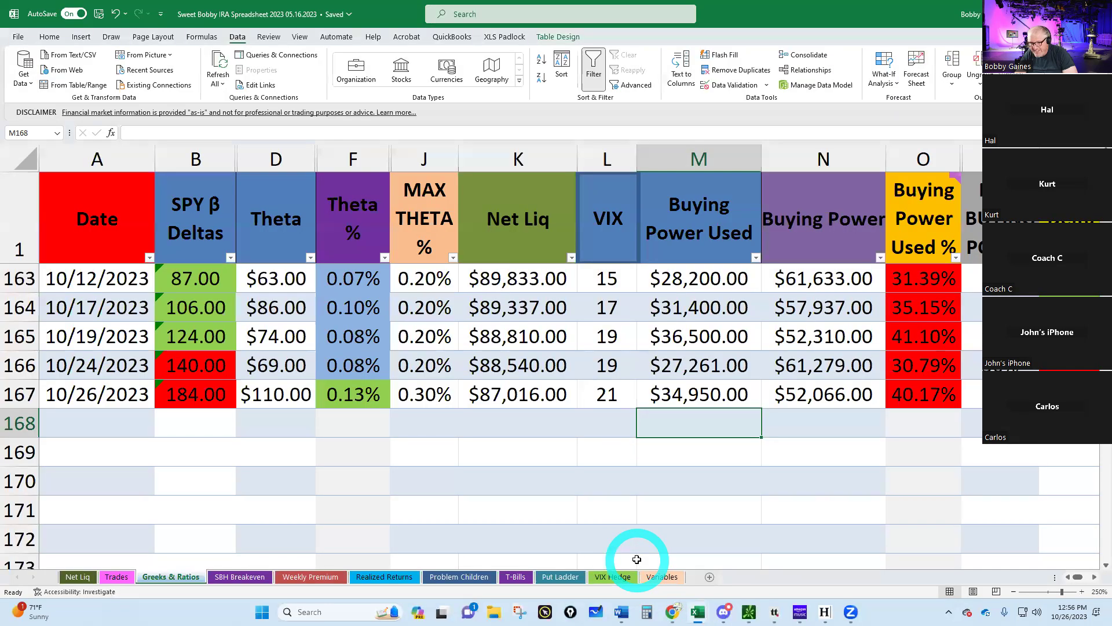
pyautogui.click(211, 395)
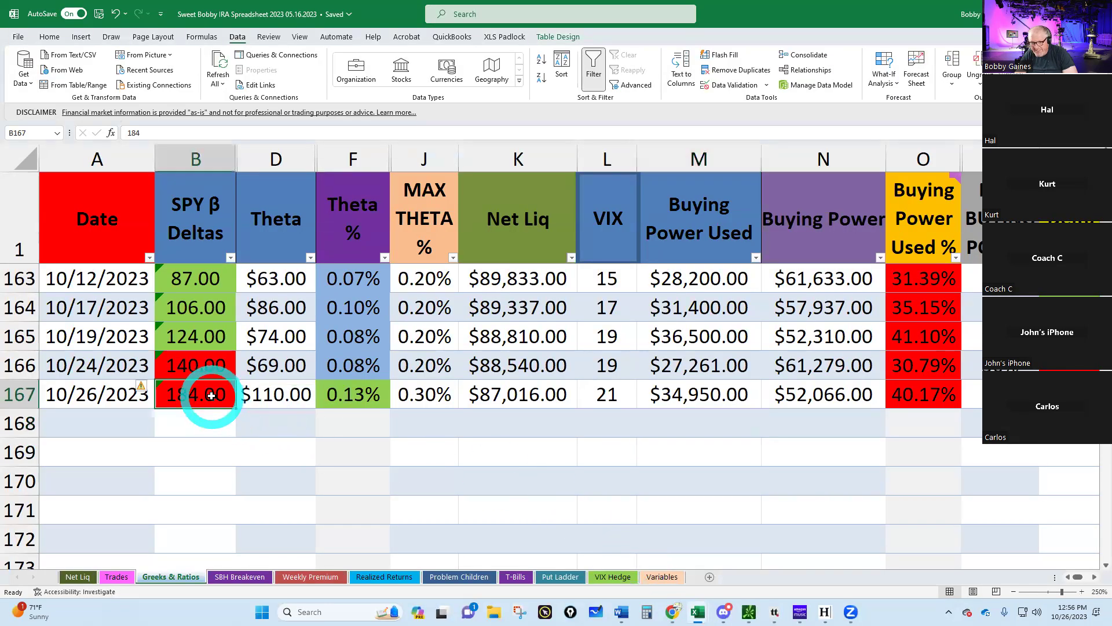
pyautogui.write('163')
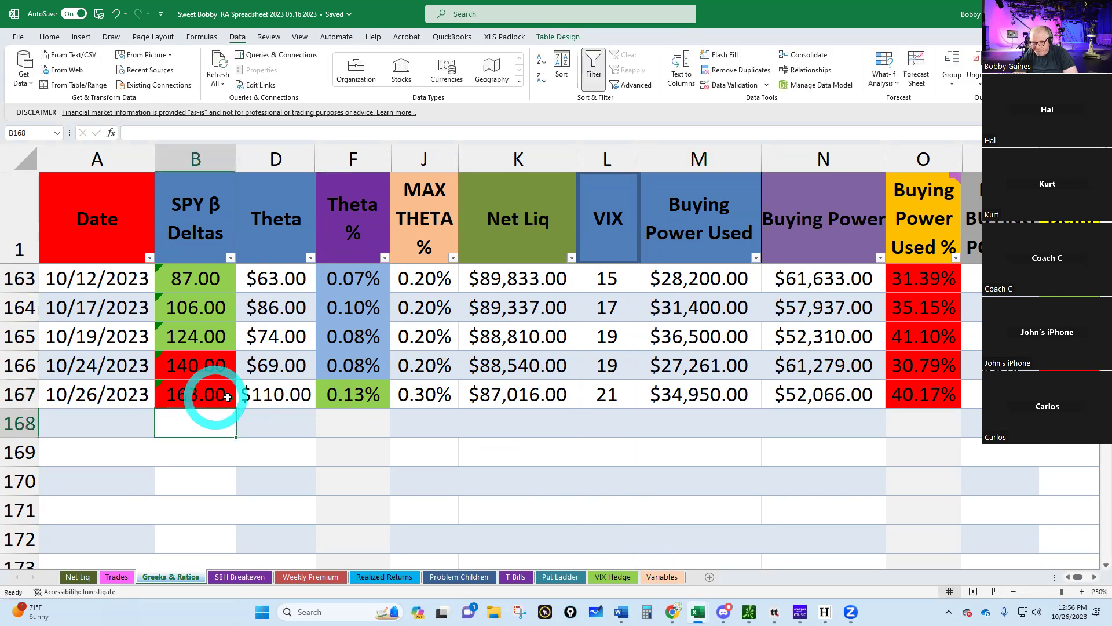
pyautogui.click(266, 395)
pyautogui.write('95')
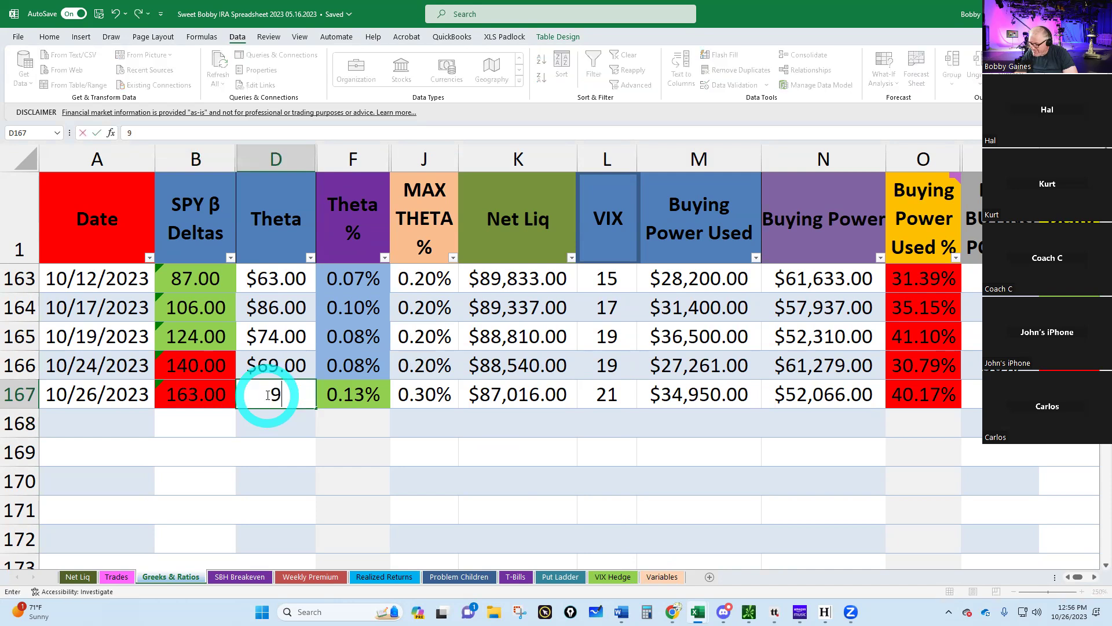
pyautogui.press('Return')
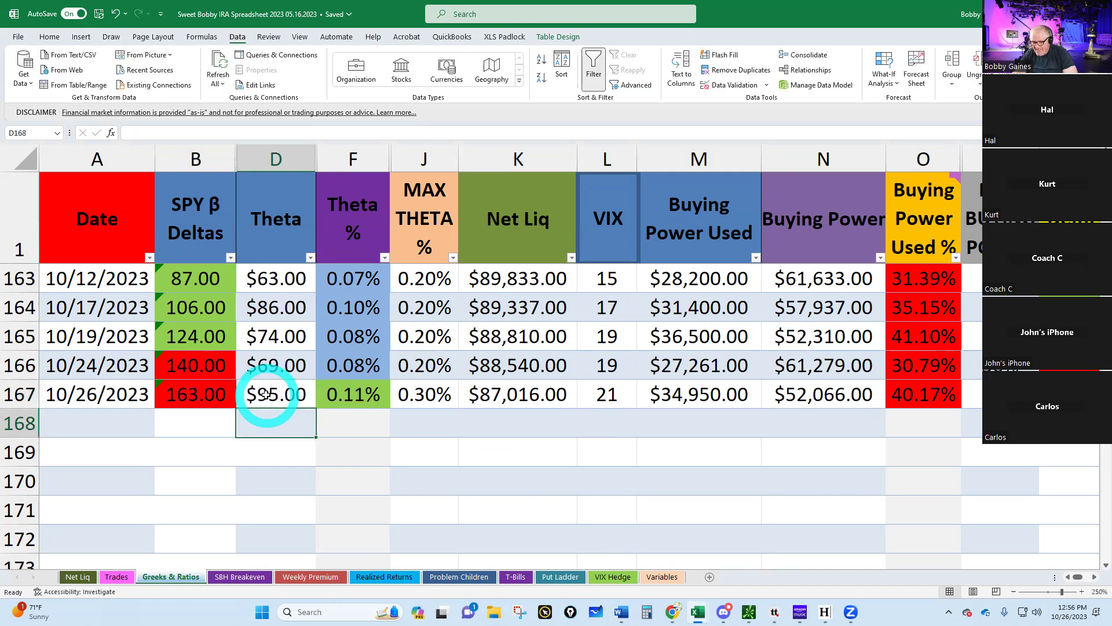
# Check the buying power figure in thinkorswim, then set the 10/26/2023 row's Buying Power Used to 33700 in the Excel IRA spreadsheet.
pyautogui.click(606, 394)
pyautogui.click(677, 399)
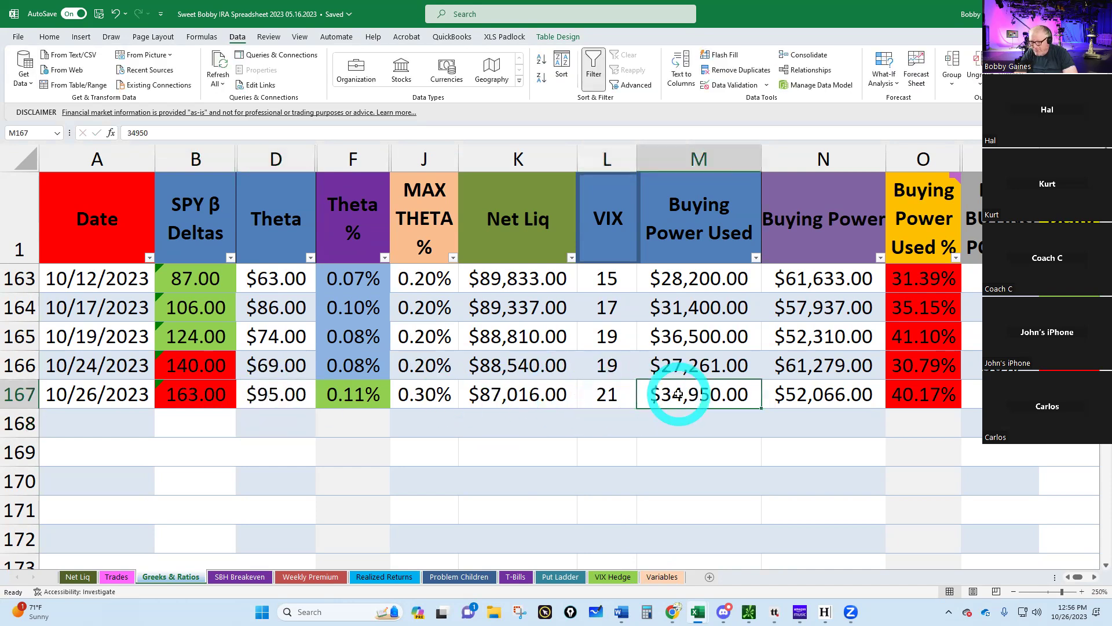
pyautogui.moveTo(748, 608)
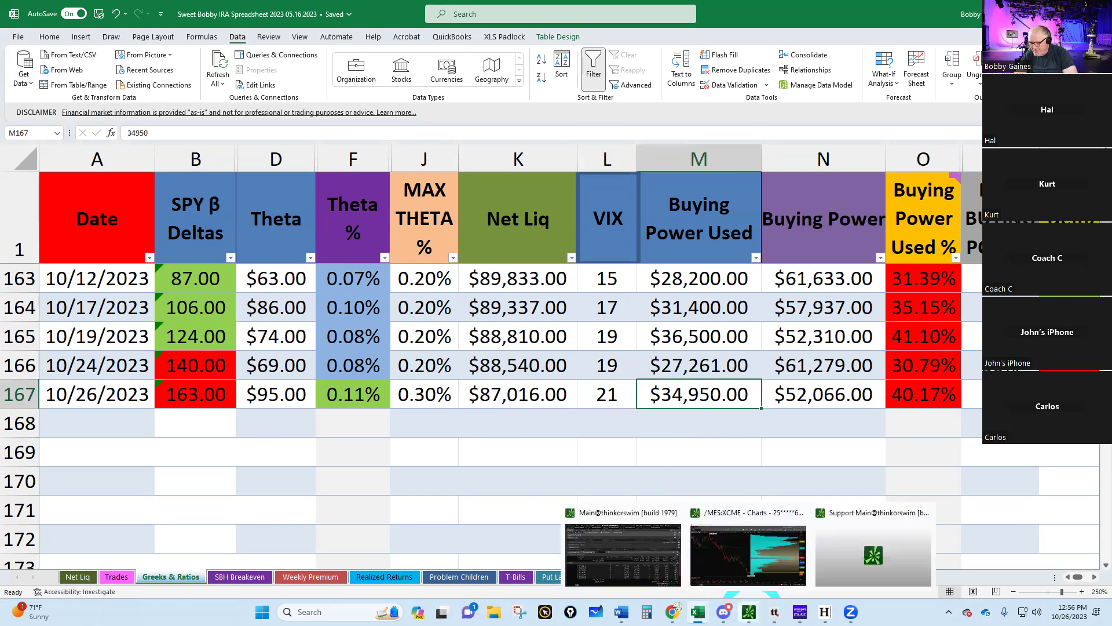
pyautogui.click(637, 565)
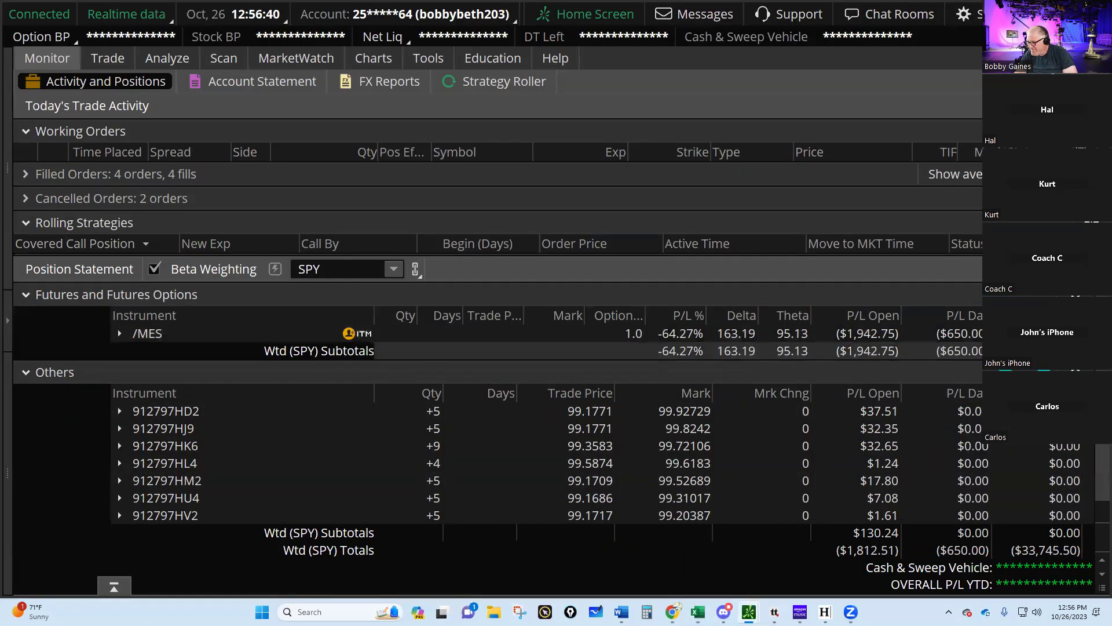
pyautogui.click(915, 412)
pyautogui.moveTo(697, 611)
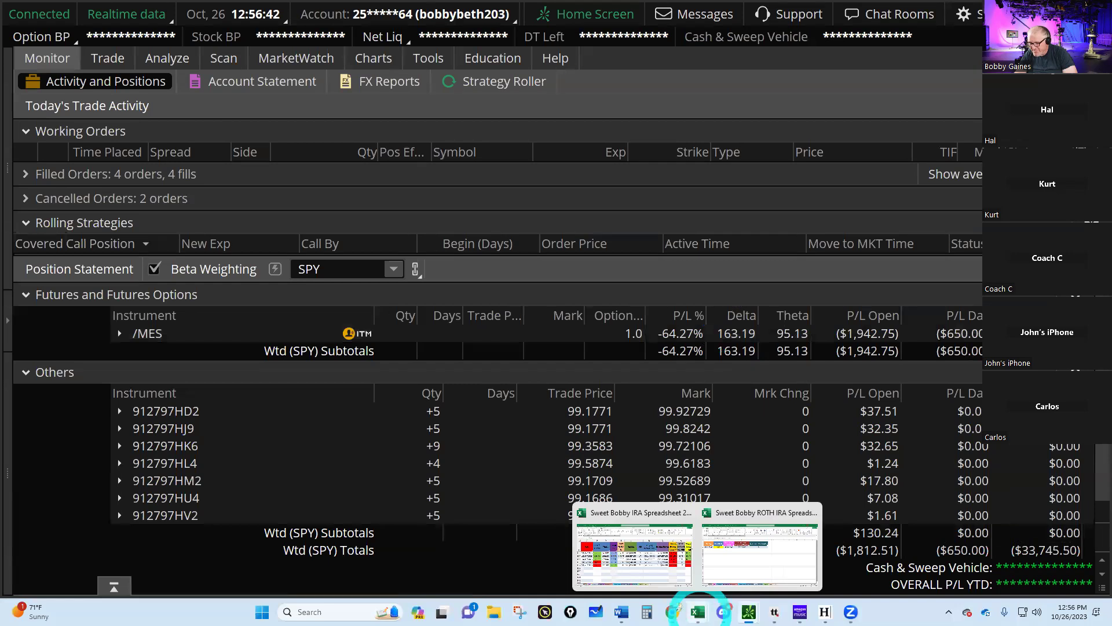
pyautogui.click(649, 575)
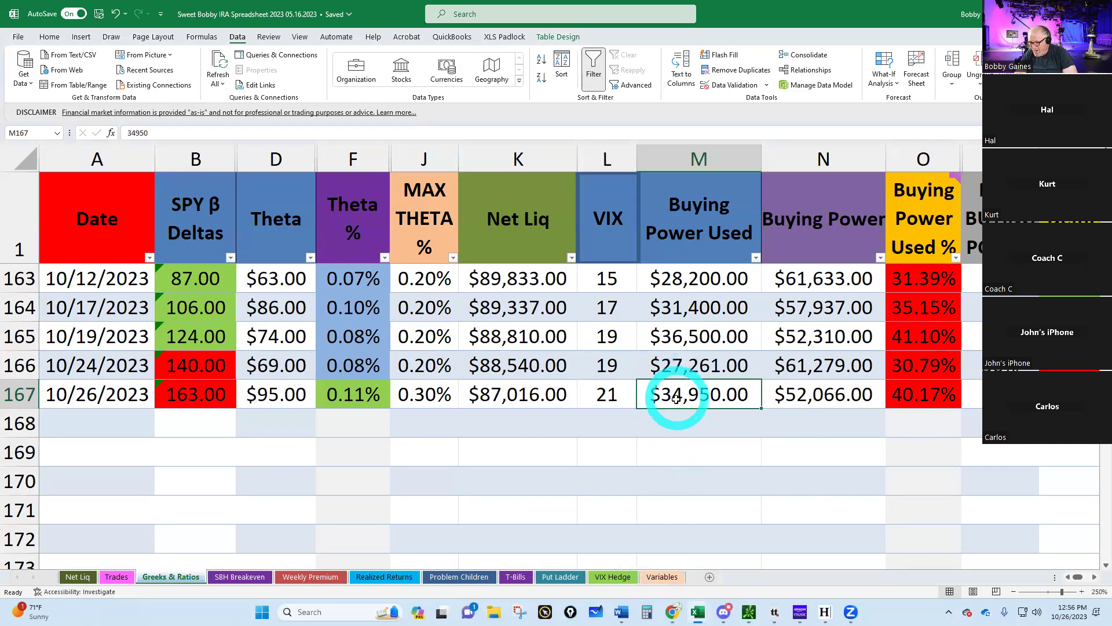
pyautogui.write('33700')
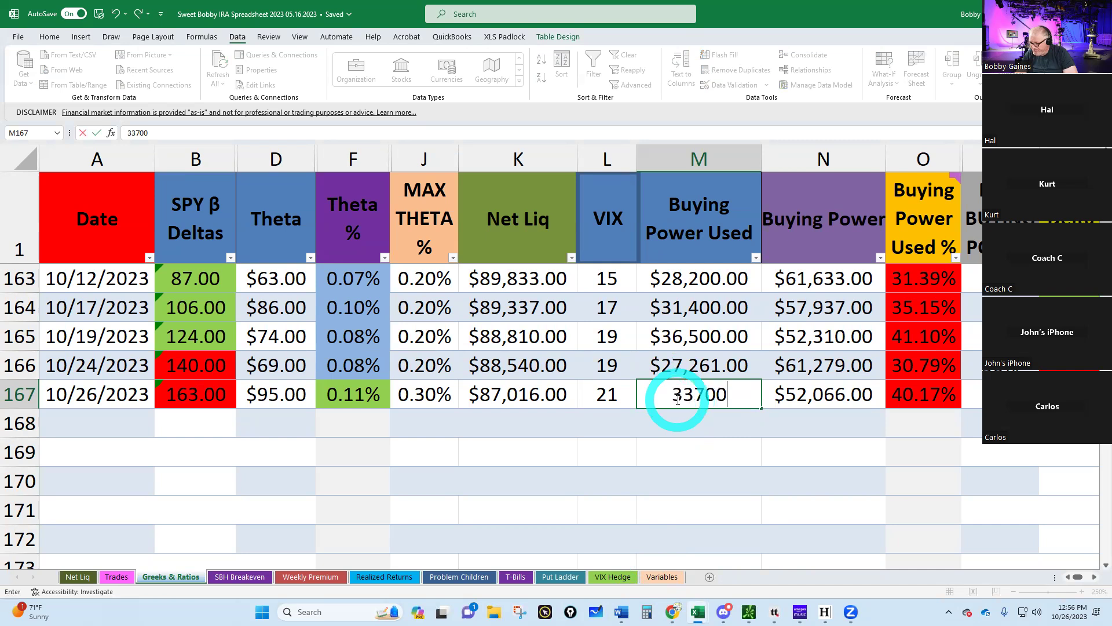
pyautogui.press('Return')
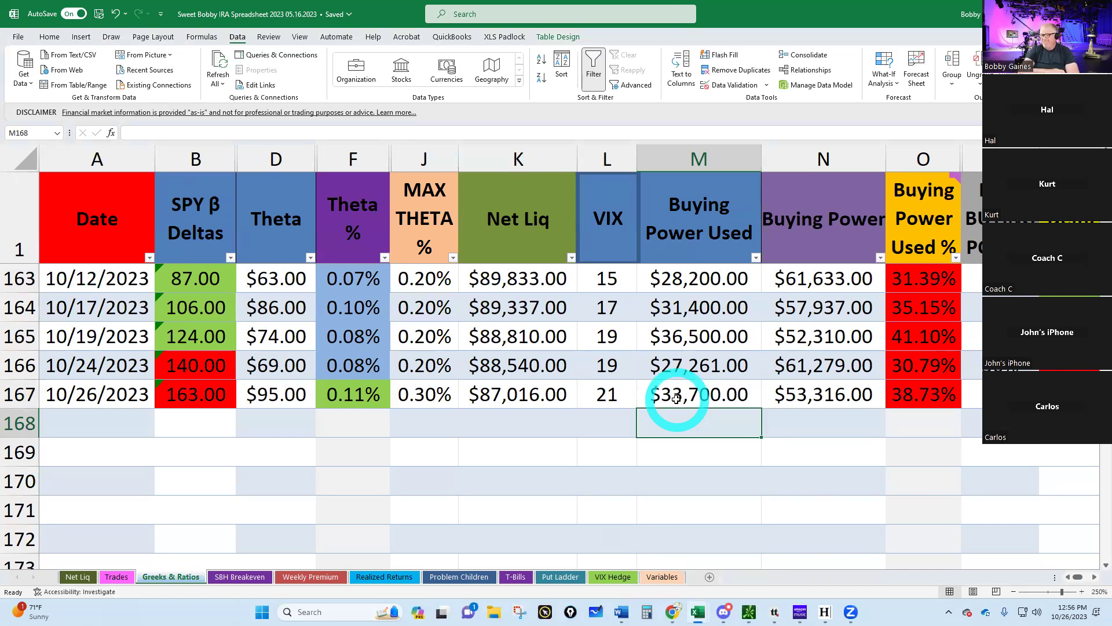